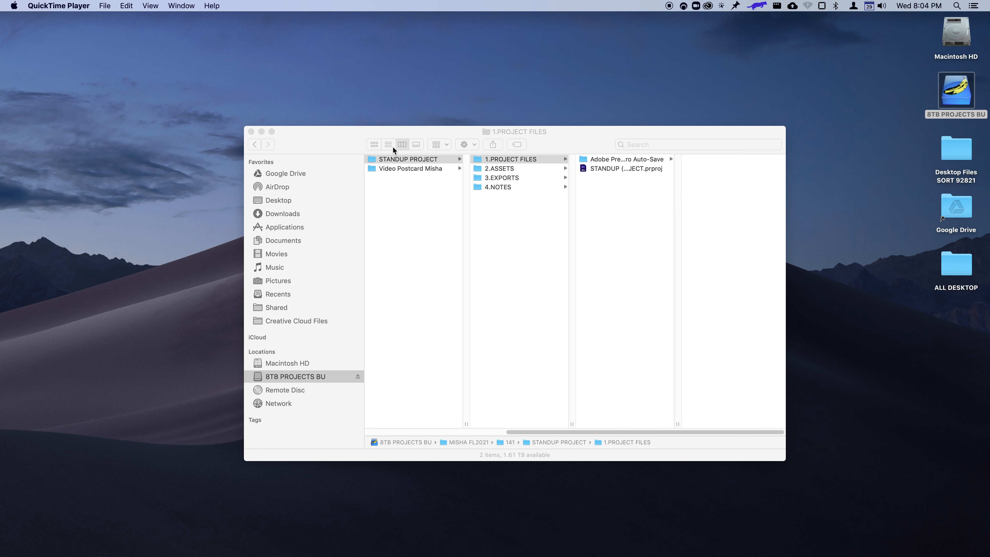
# Show the contents of 1.PROJECT FILES inside STANDUP PROJECT and widen the column to fit the full file names.
pyautogui.click(374, 162)
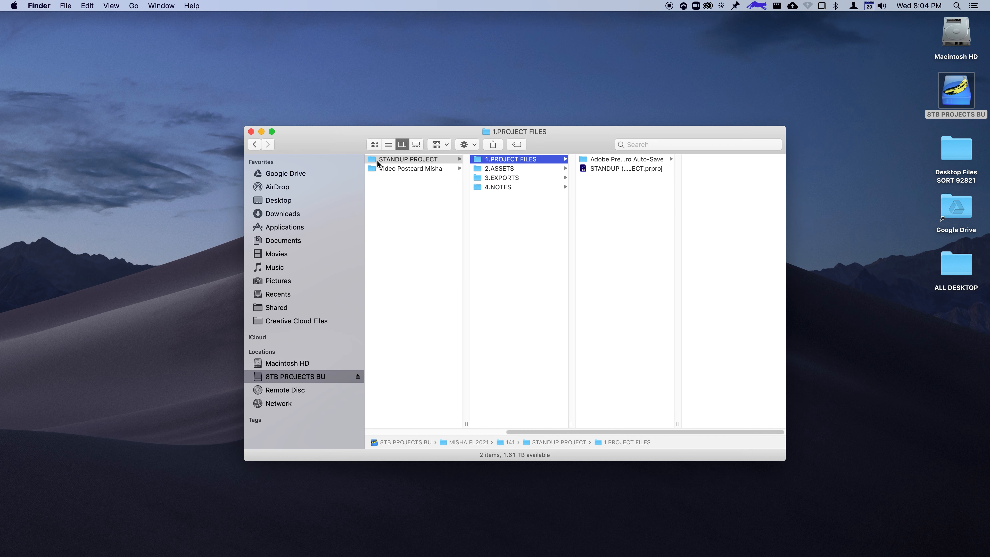
pyautogui.click(380, 161)
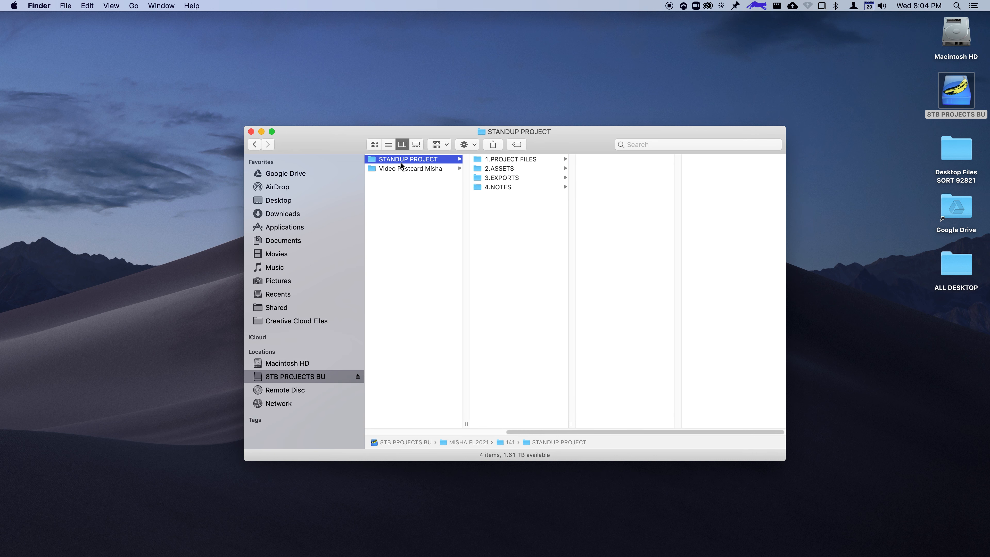
pyautogui.click(513, 161)
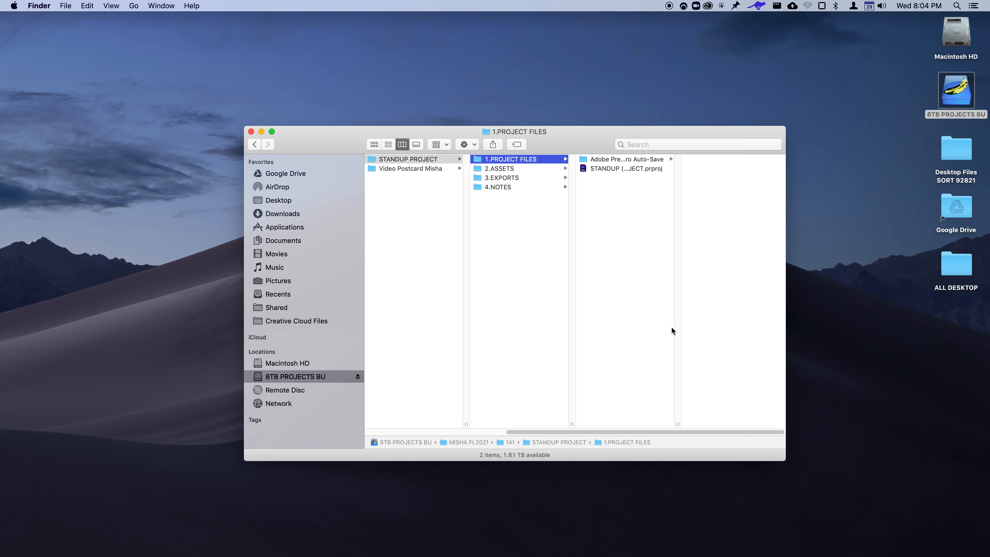
pyautogui.moveTo(677, 423); pyautogui.dragTo(763, 424)
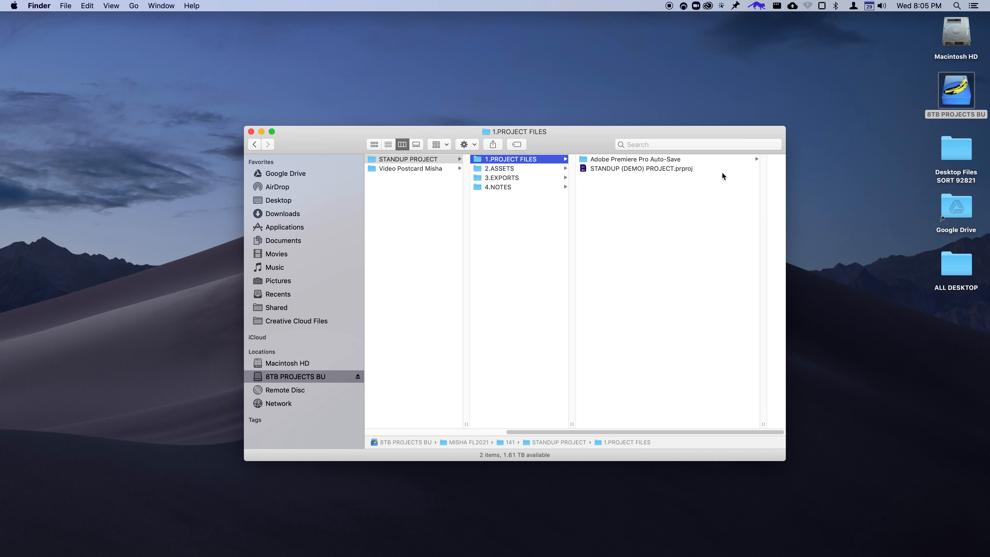
# Examine the 2.ASSETS folder, including the PRIVATE folder in 1.VIDEO, the 2.AUDIO folder and the first image in 3.STILLS.
pyautogui.click(491, 172)
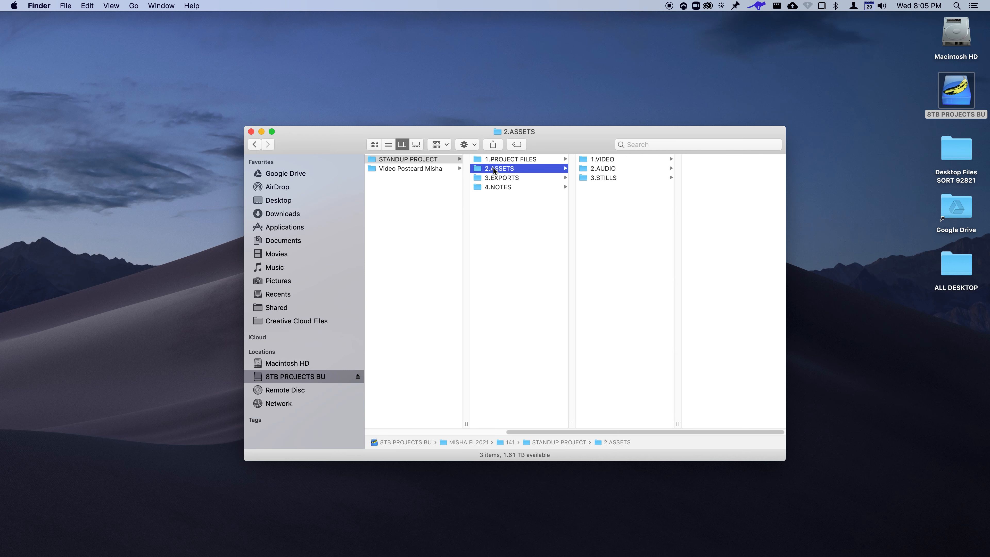
pyautogui.click(602, 159)
pyautogui.click(698, 160)
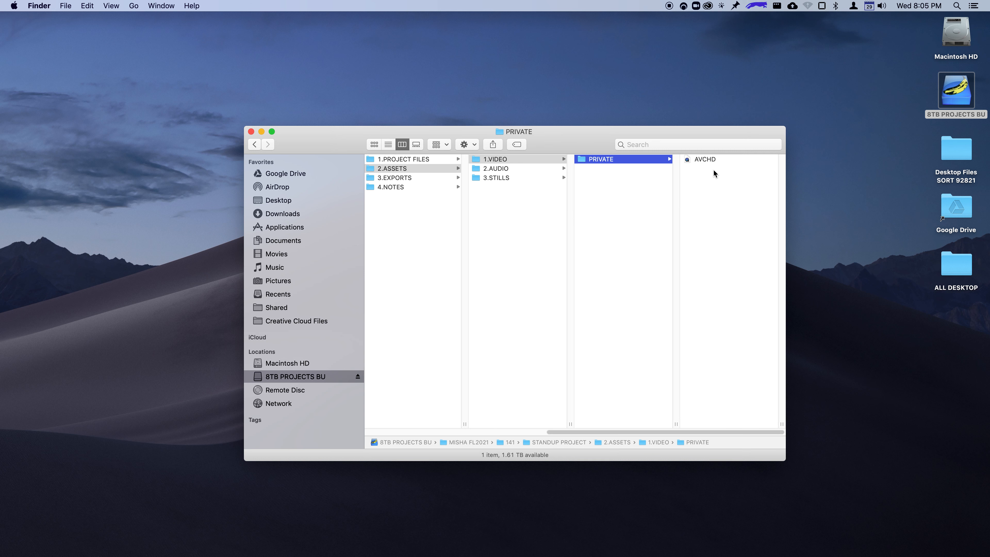
pyautogui.click(532, 170)
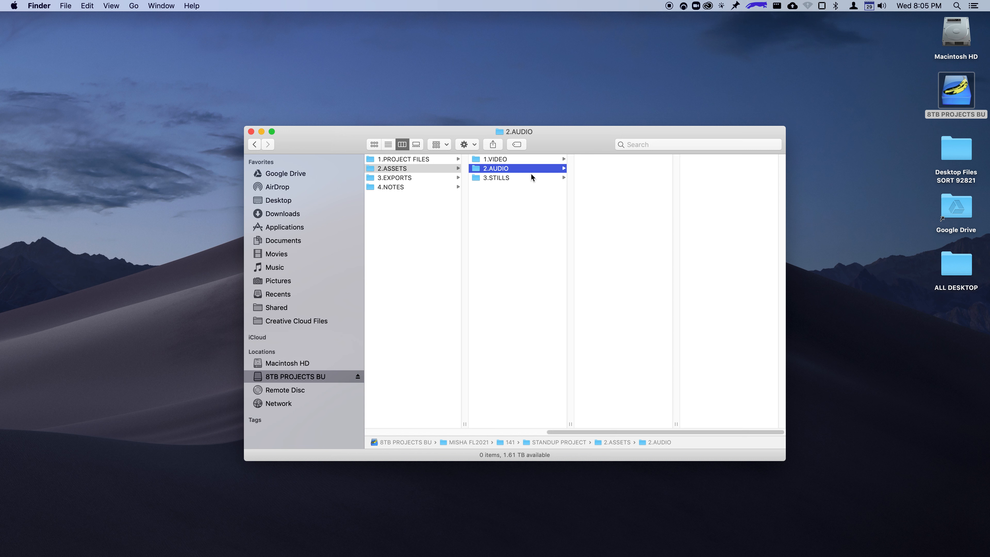
pyautogui.click(530, 178)
pyautogui.click(612, 159)
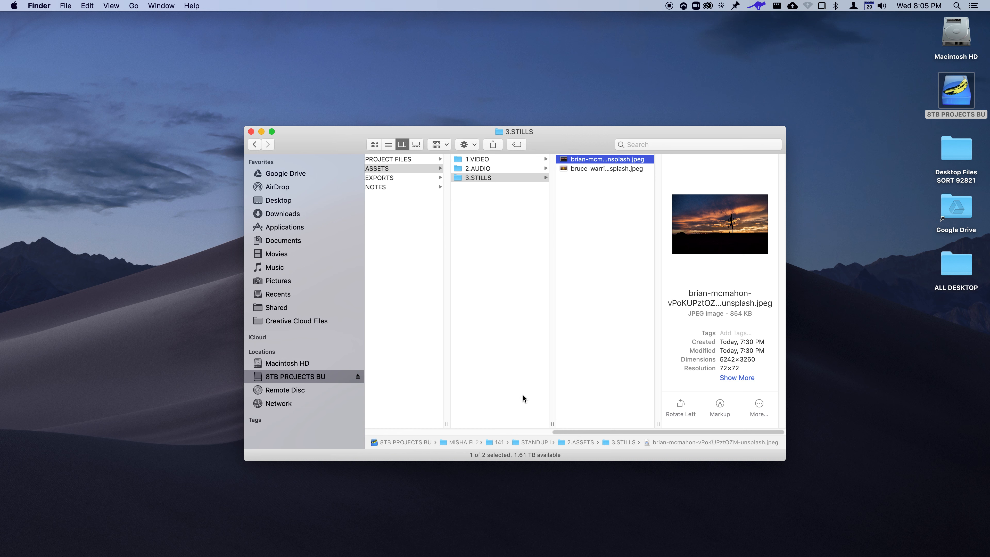
pyautogui.moveTo(570, 431); pyautogui.dragTo(377, 420)
# Switch to Adobe Premiere Pro 2021 and close the open STANDUP (DEMO) PROJECT.
pyautogui.press('super+Tab')
pyautogui.press('Tab')
pyautogui.press('Tab')
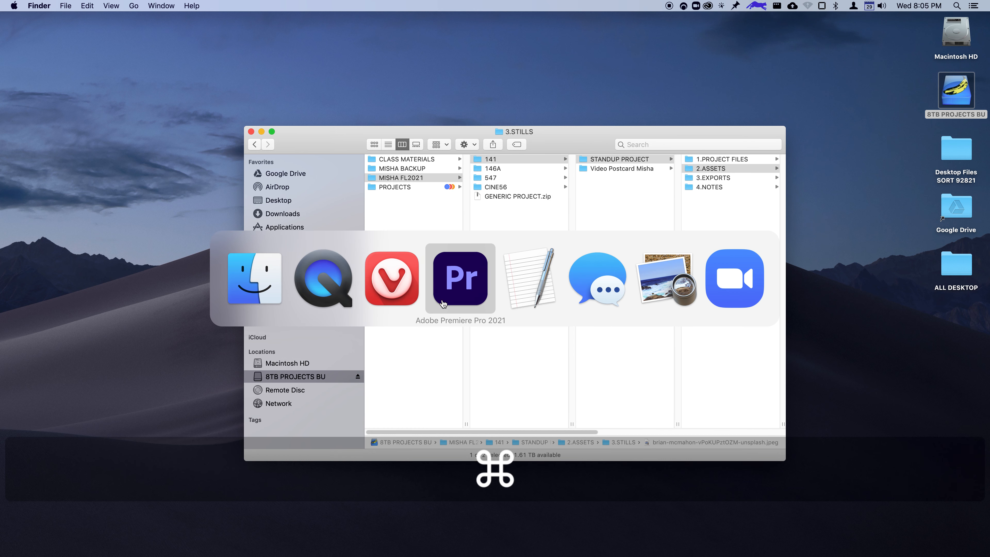
pyautogui.click(229, 435)
pyautogui.click(89, 6)
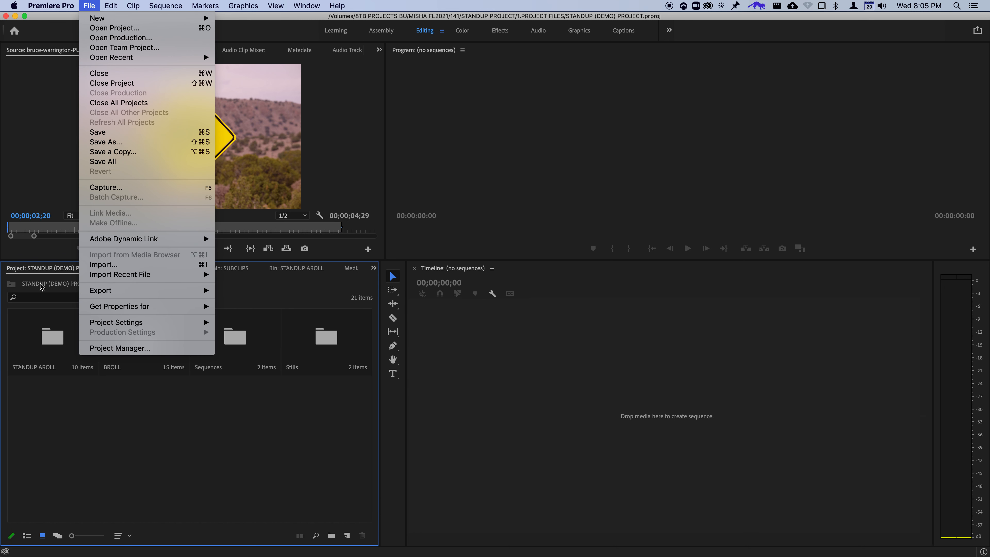
pyautogui.click(55, 415)
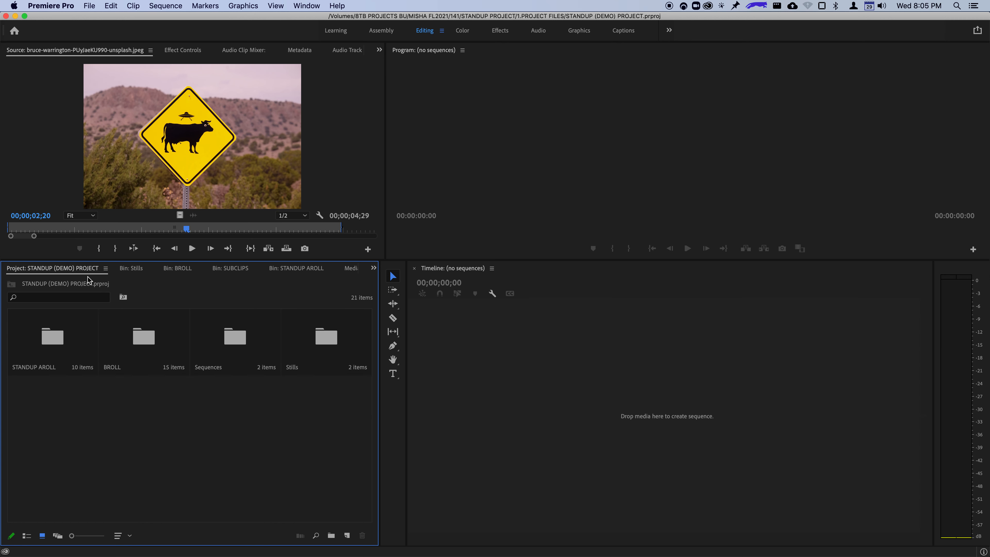
pyautogui.click(105, 268)
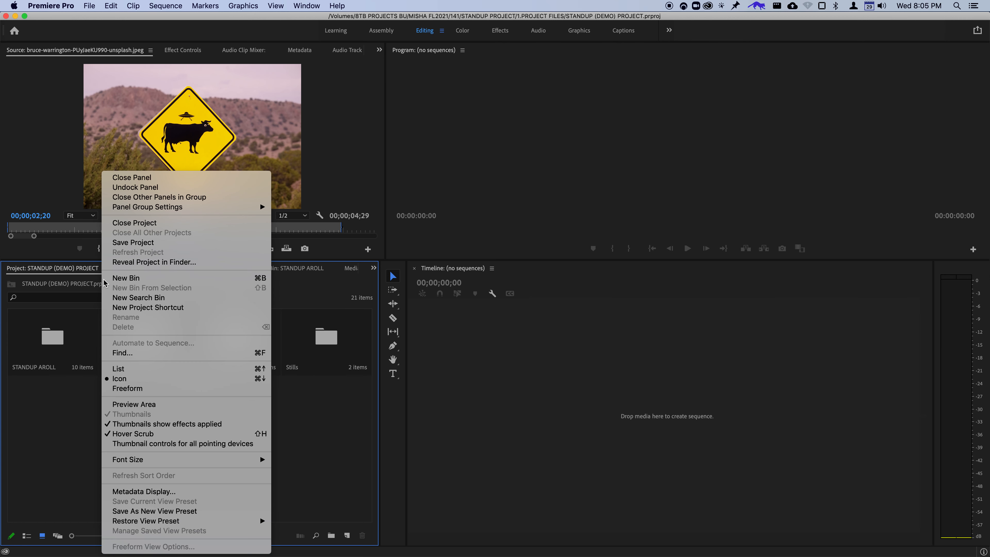
pyautogui.click(140, 223)
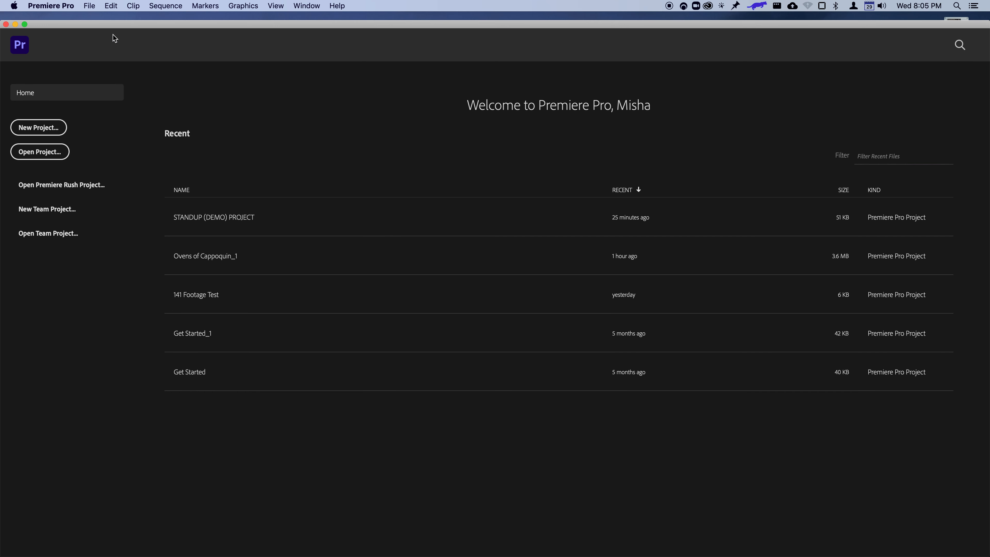
# Start a new project and name it 2nd Demo Standup.
pyautogui.moveTo(115, 22); pyautogui.dragTo(115, 13)
pyautogui.click(61, 122)
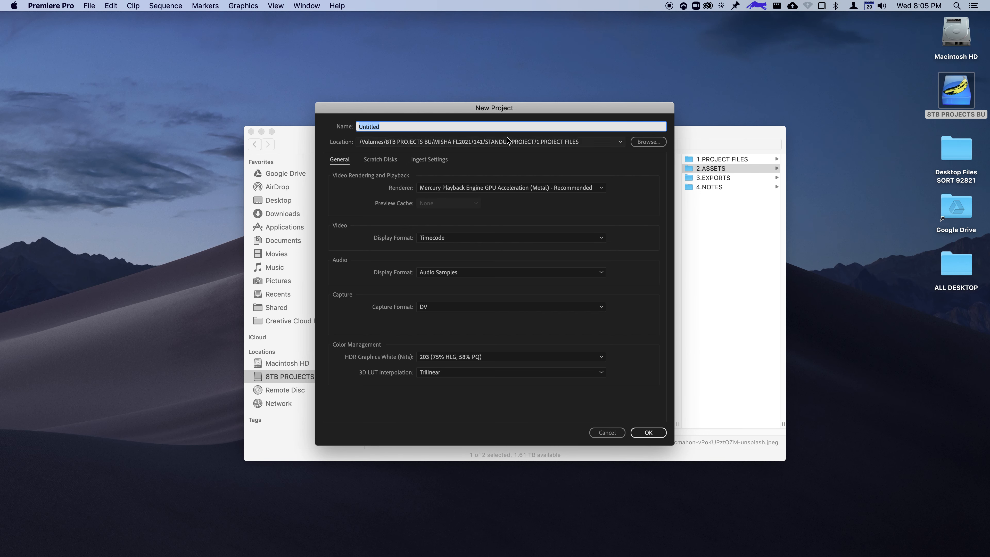
pyautogui.write('2nd Demo')
pyautogui.press('BackSpace')
pyautogui.press('BackSpace')
pyautogui.press('BackSpace')
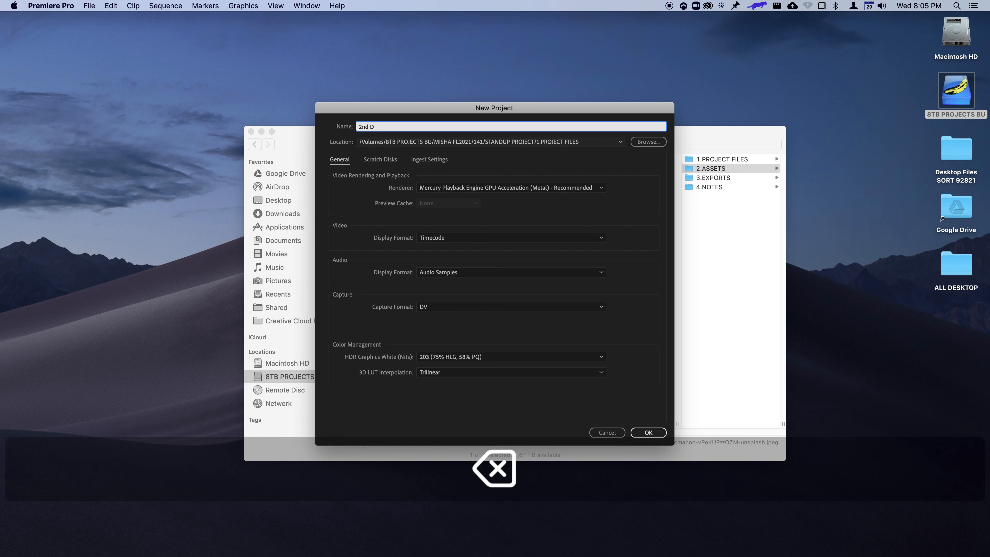
pyautogui.write('emo ')
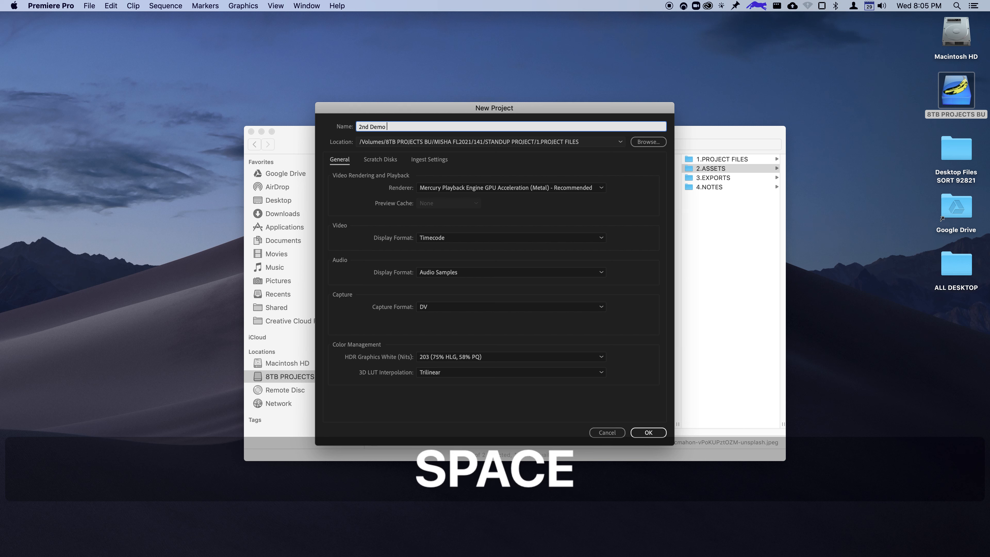
pyautogui.write('Standup')
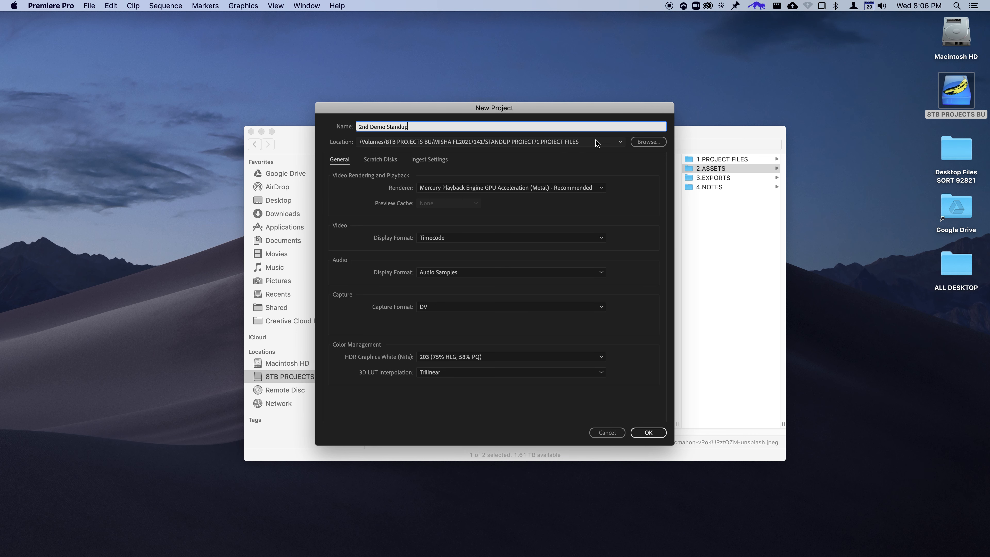
# Choose STANDUP PROJECT/1.PROJECT FILES as the save location and create the project with the other settings as they are.
pyautogui.click(656, 145)
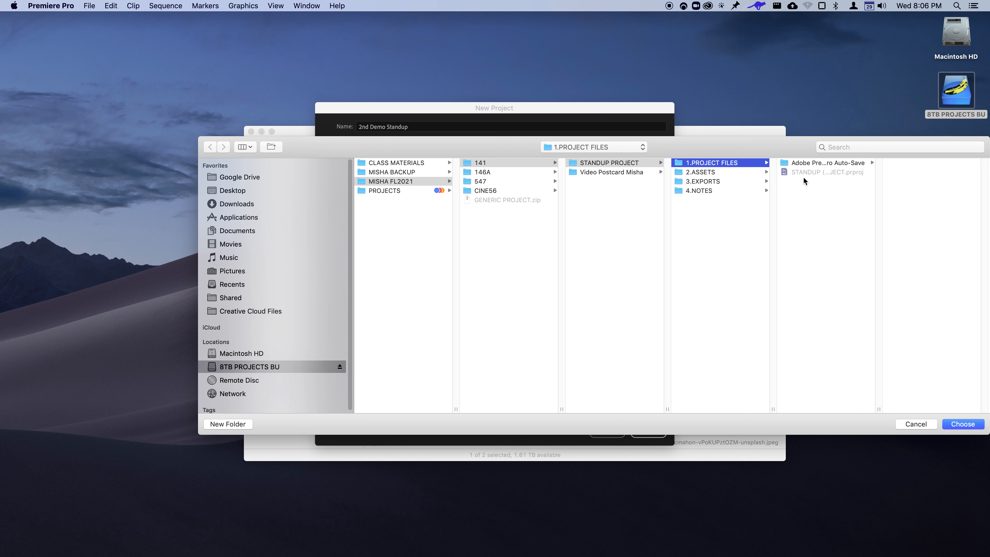
pyautogui.moveTo(879, 410); pyautogui.dragTo(939, 401)
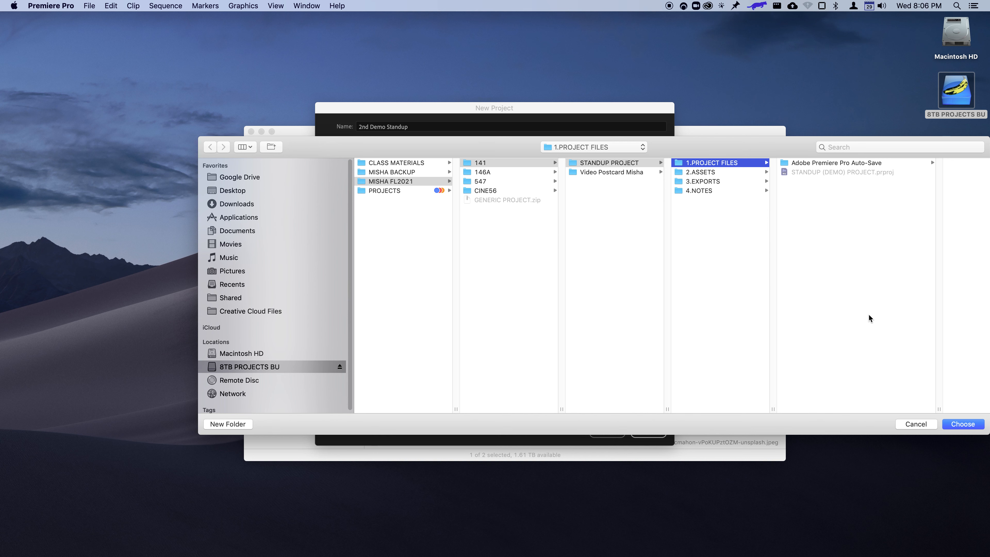
pyautogui.click(957, 424)
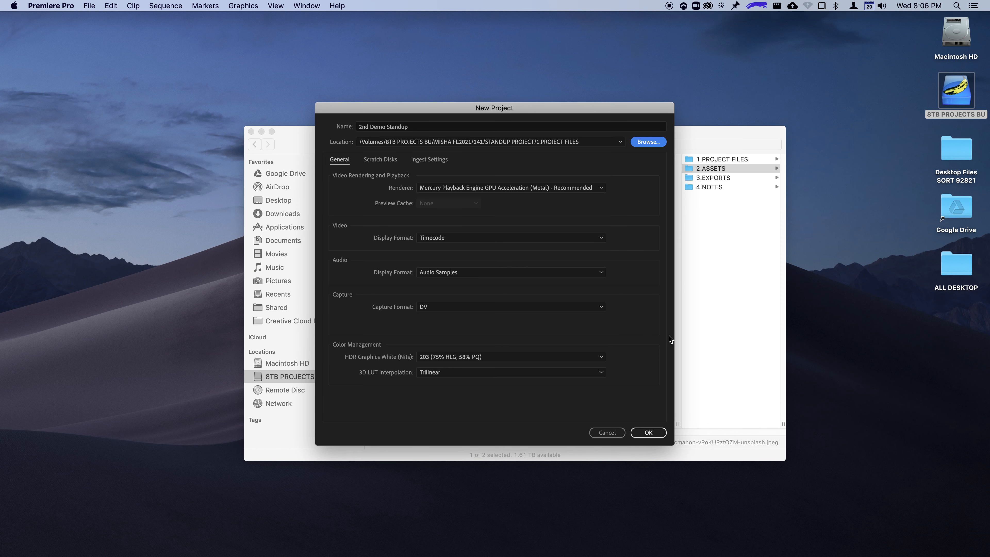
pyautogui.click(648, 431)
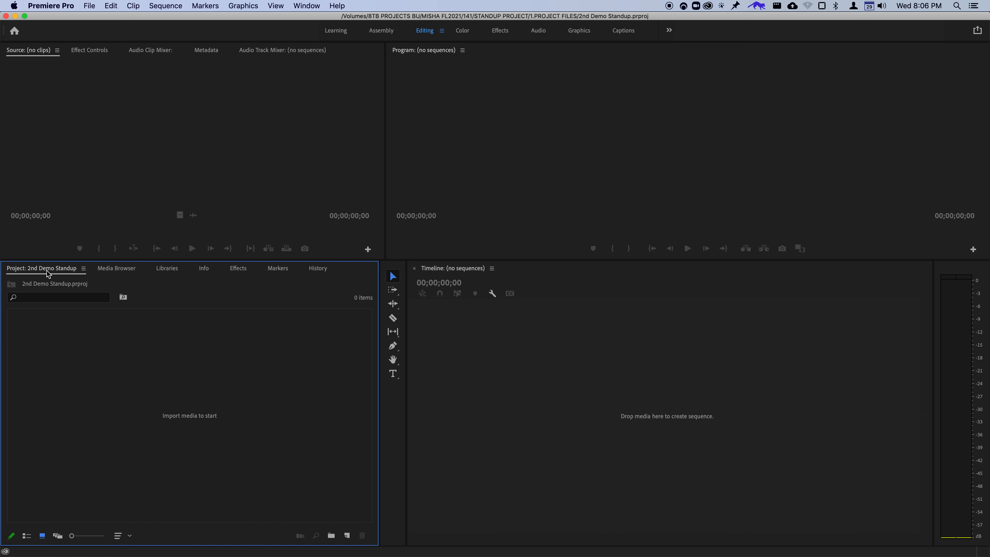
pyautogui.press('ctrl+alt+super')
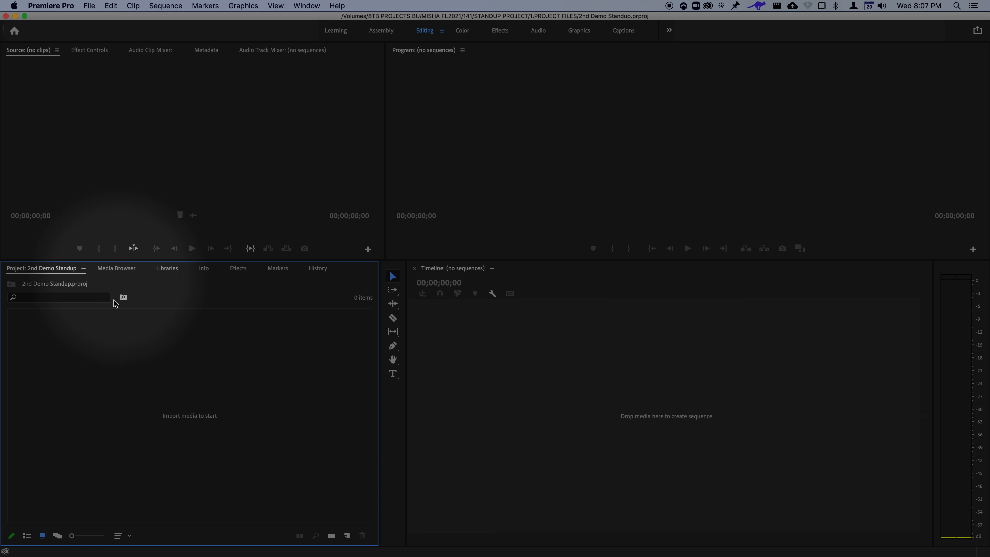
pyautogui.rightClick(141, 360)
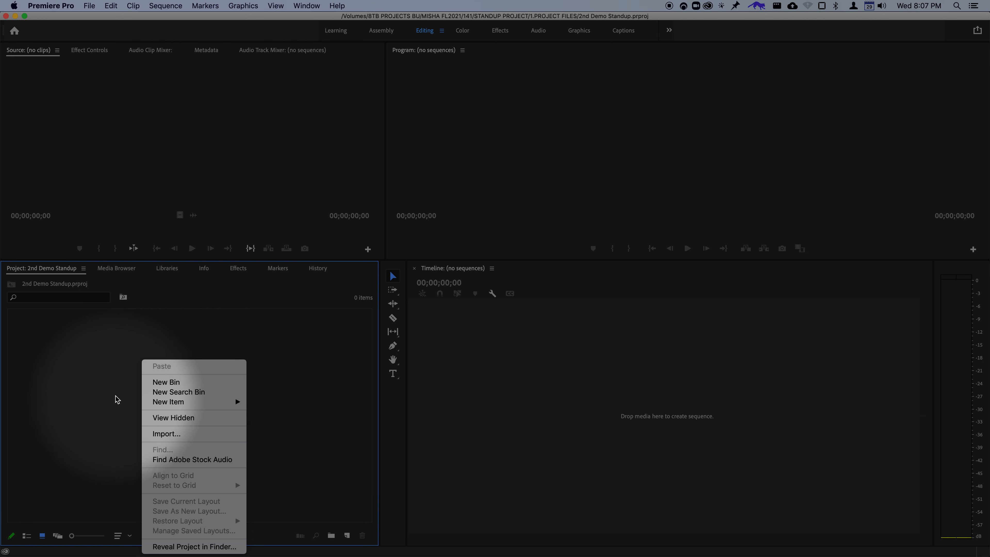
pyautogui.click(115, 386)
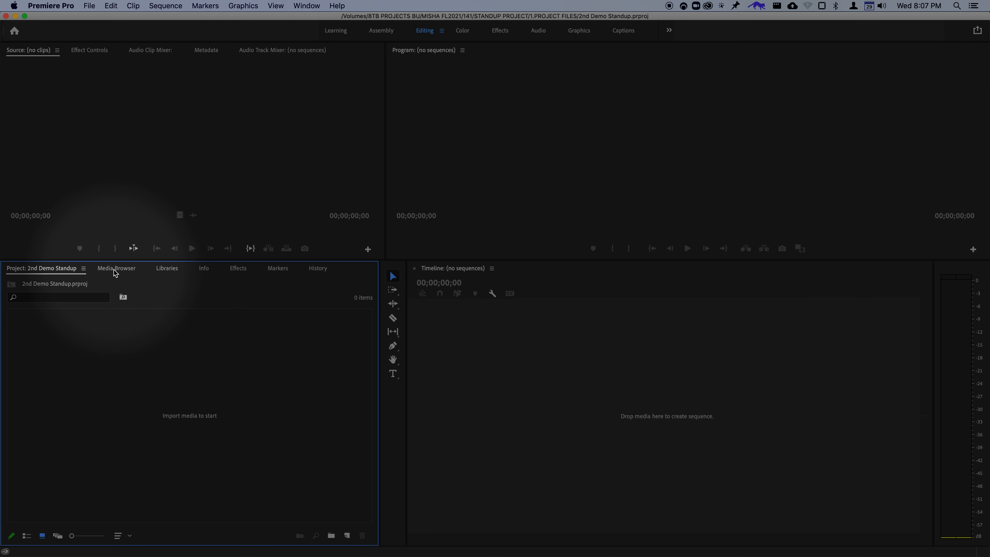
# Widen the Media Browser's folder tree and browse from folder 141 through STANDUP PROJECT, 2.ASSETS and 1.VIDEO to PRIVATE.
pyautogui.click(117, 269)
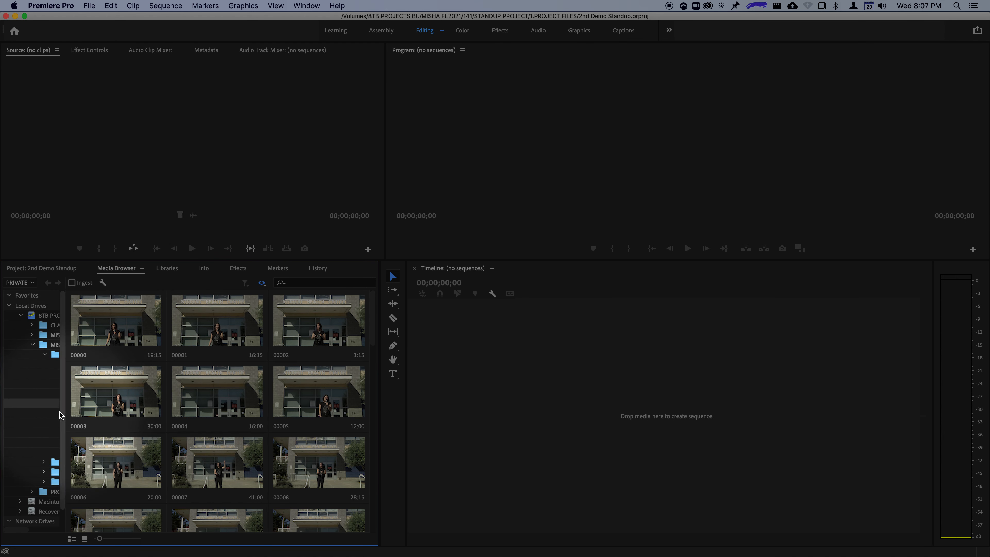
pyautogui.moveTo(67, 412); pyautogui.dragTo(153, 408)
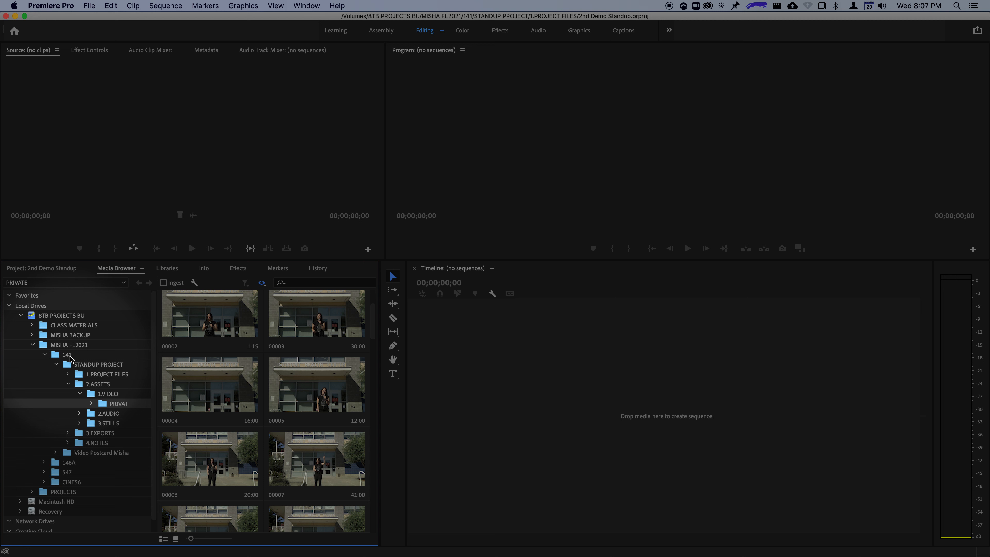
pyautogui.click(70, 356)
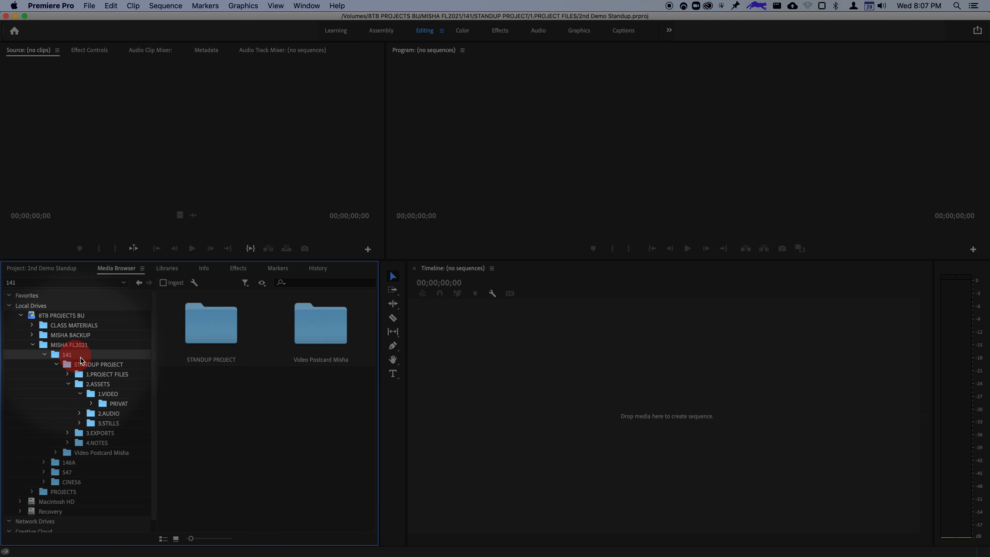
pyautogui.doubleClick(220, 338)
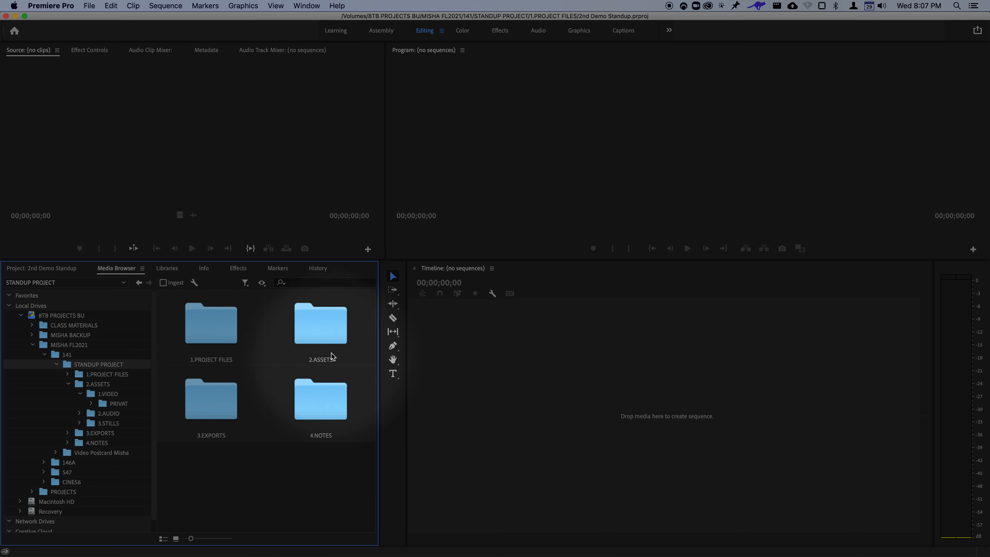
pyautogui.doubleClick(331, 338)
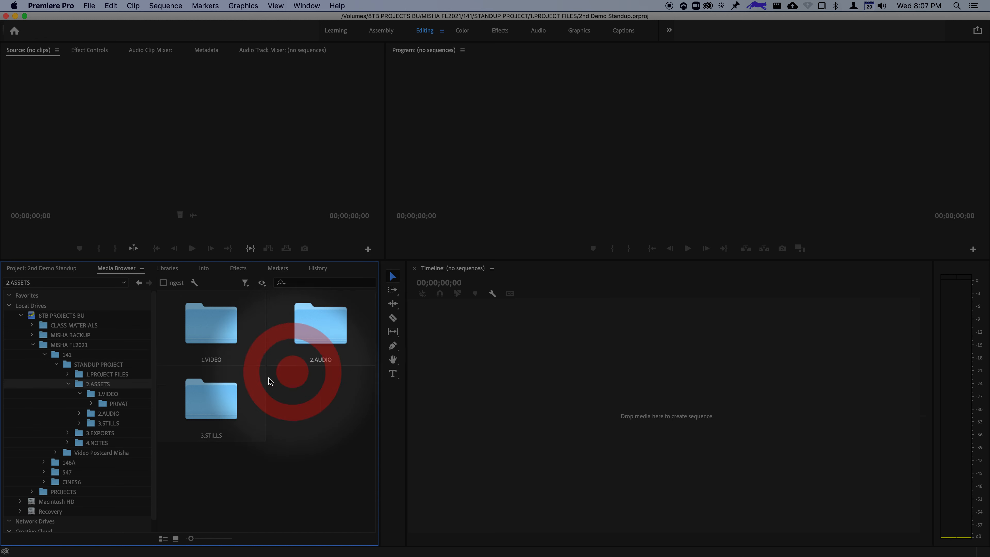
pyautogui.doubleClick(220, 338)
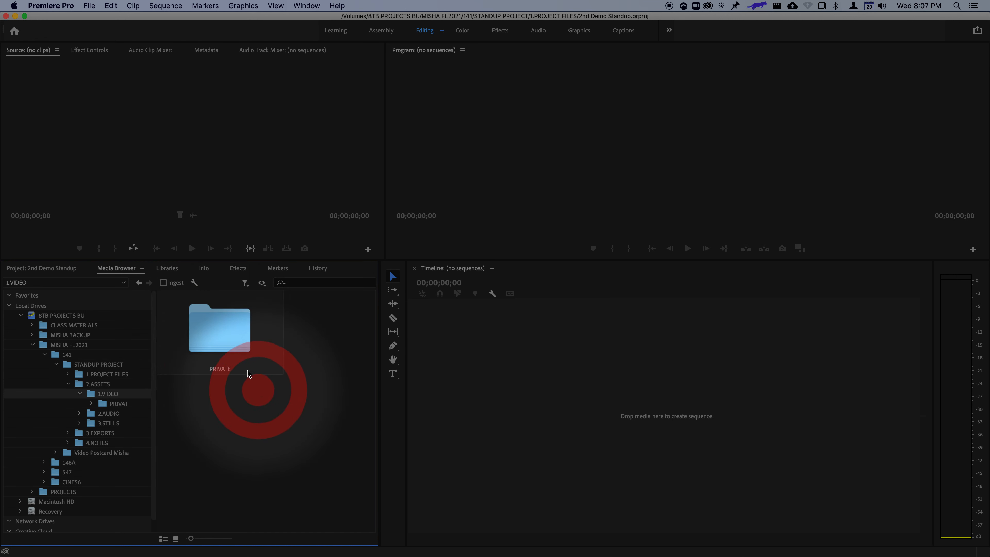
pyautogui.doubleClick(230, 343)
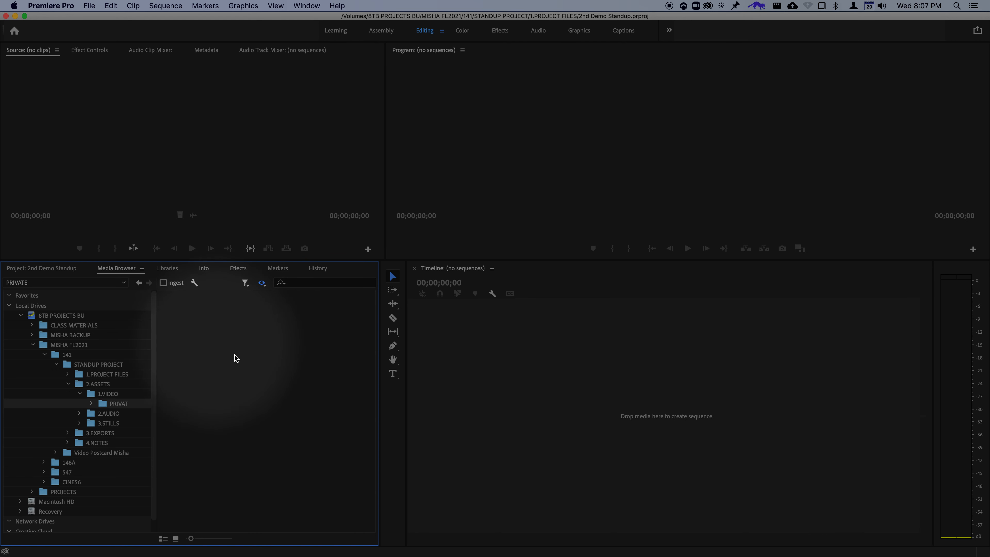
# Look through the camera clip thumbnails in the PRIVATE folder.
pyautogui.scroll(-10, 290, 462)
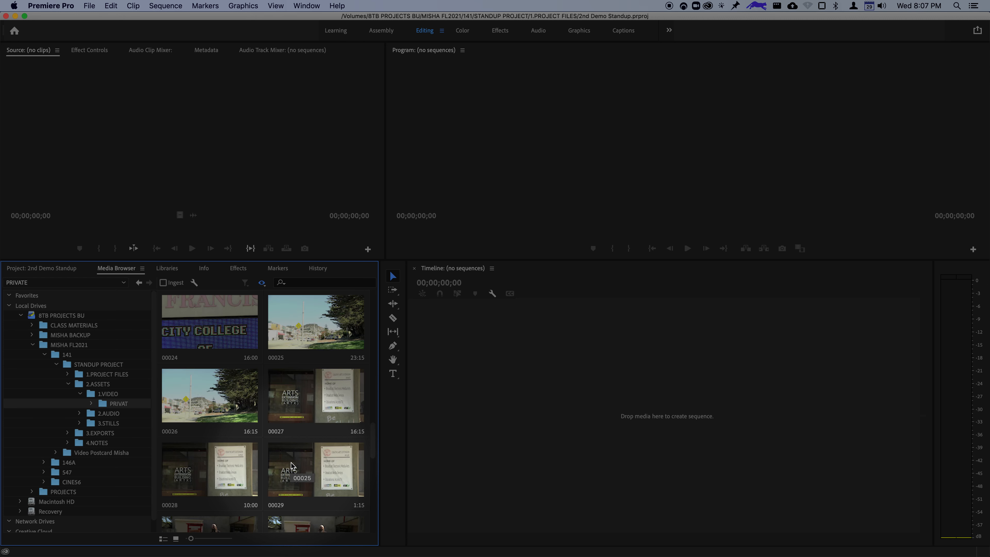
pyautogui.scroll(-9, 290, 463)
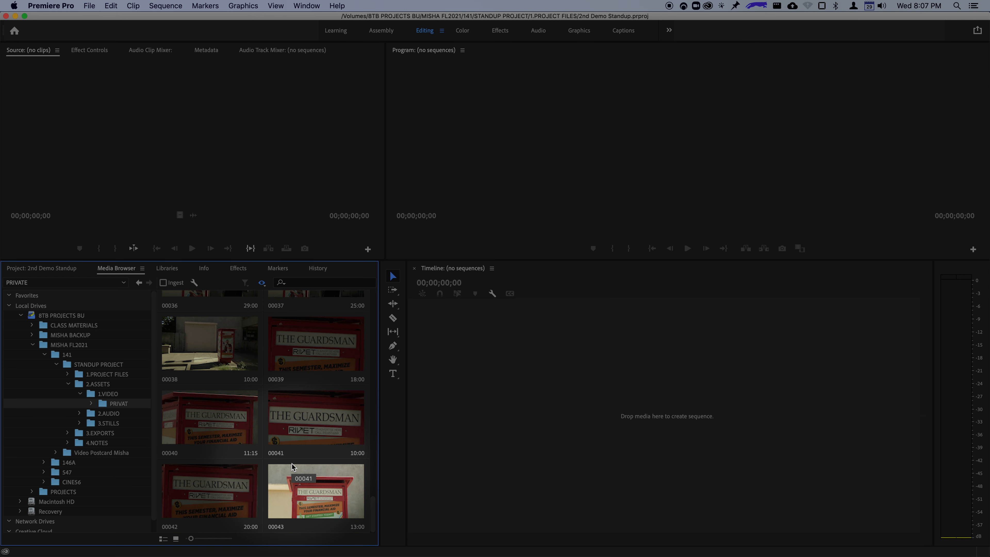
pyautogui.scroll(10, 293, 466)
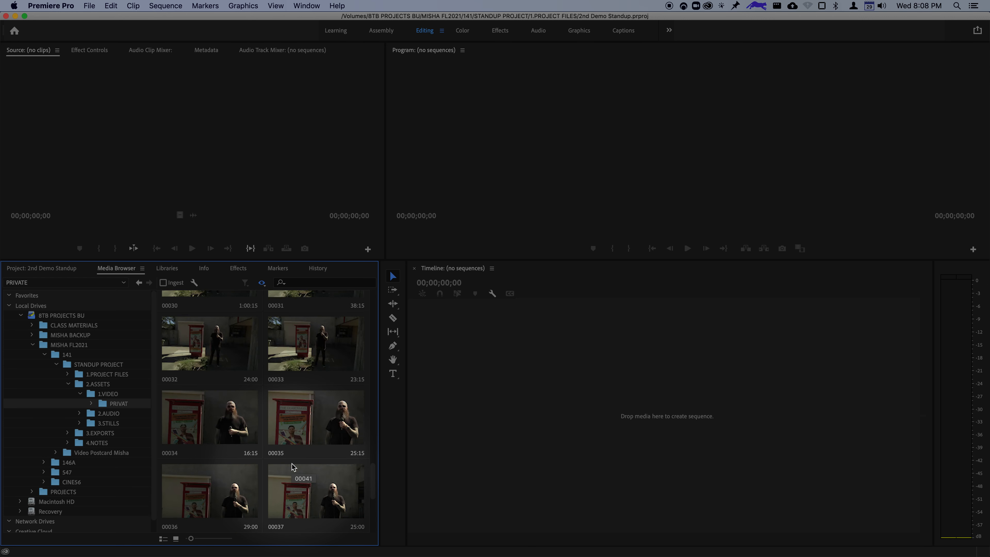
pyautogui.scroll(2, 293, 466)
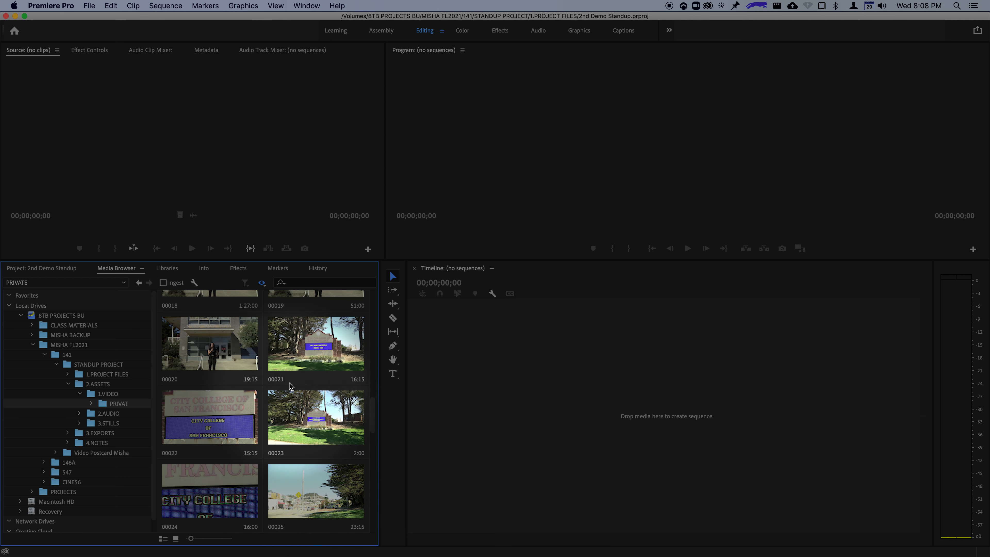
# Import camera clips 00021 through 00043 from the PRIVATE folder into the project and save the project.
pyautogui.click(287, 359)
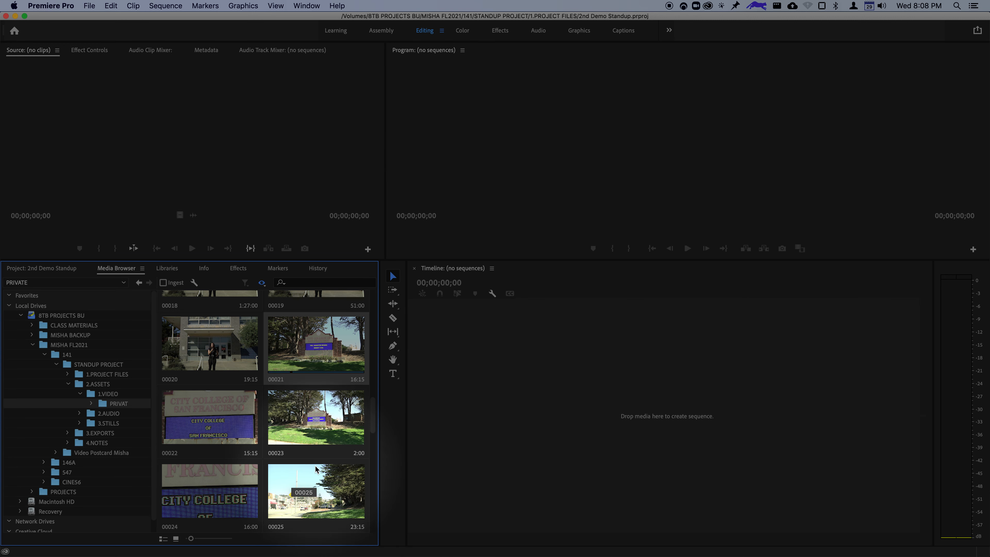
pyautogui.scroll(-8, 316, 474)
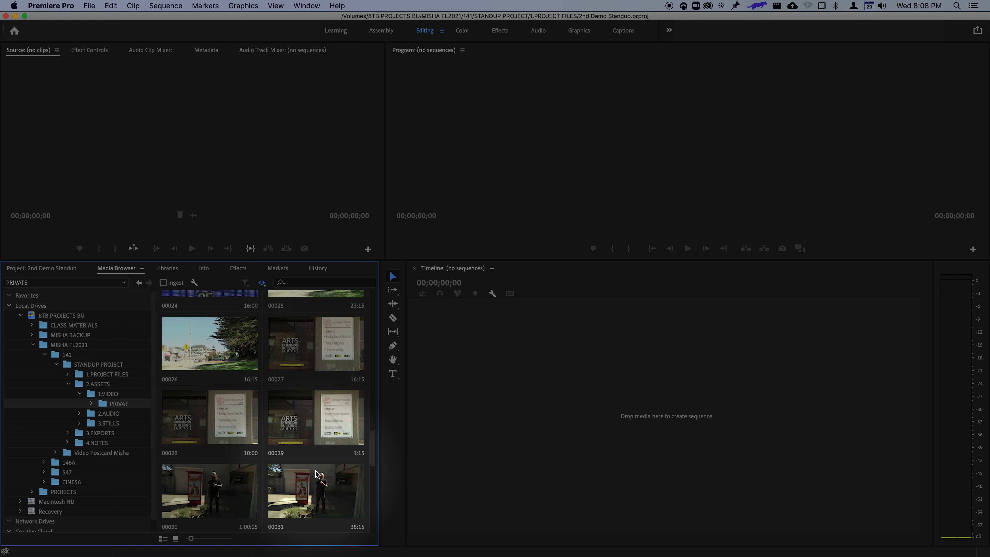
pyautogui.scroll(-2, 316, 473)
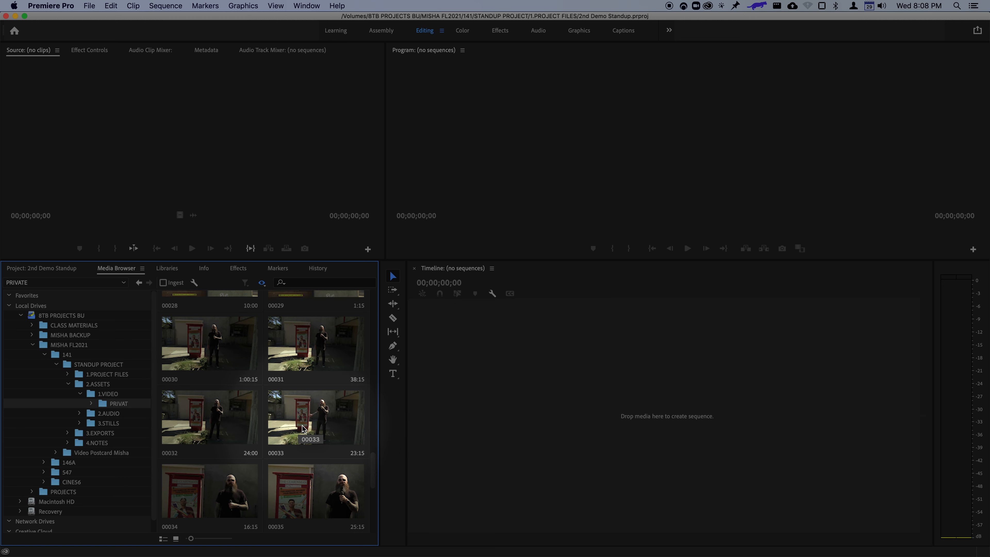
pyautogui.scroll(-6, 306, 464)
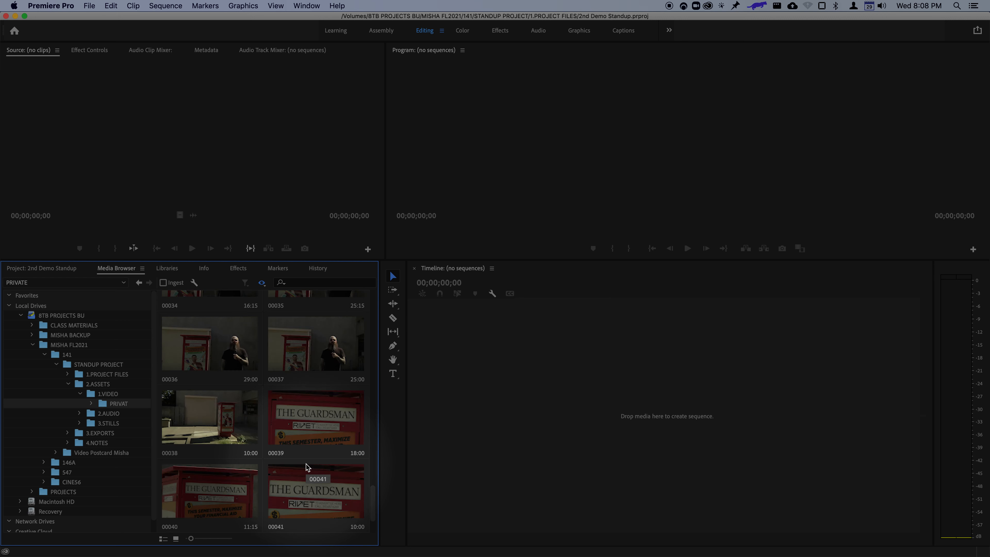
pyautogui.scroll(-2, 307, 463)
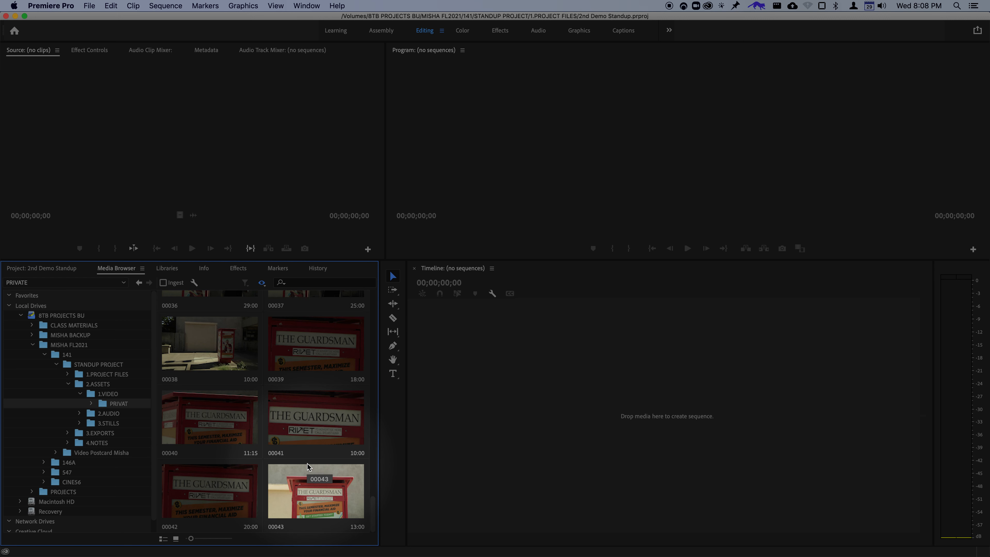
pyautogui.rightClick(336, 506)
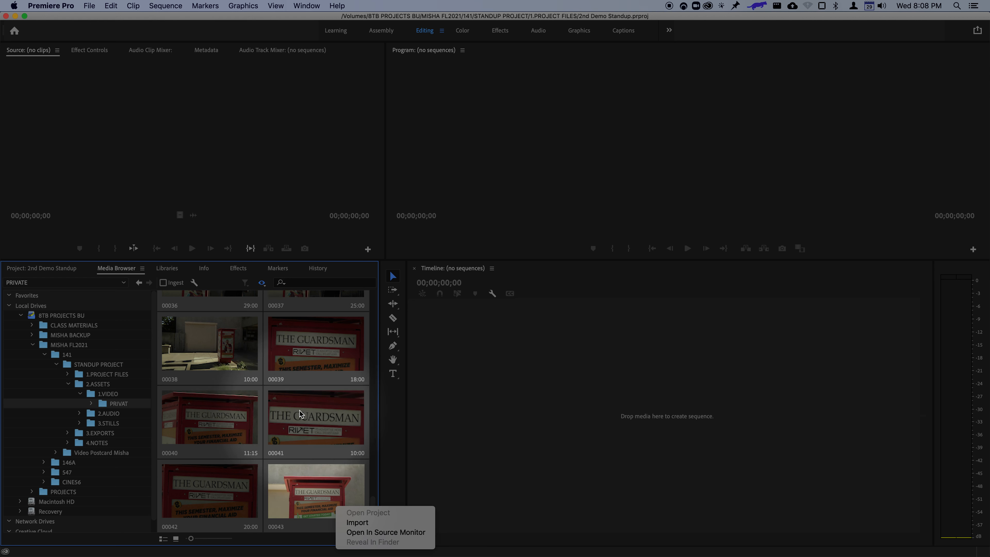
pyautogui.click(48, 270)
pyautogui.click(48, 271)
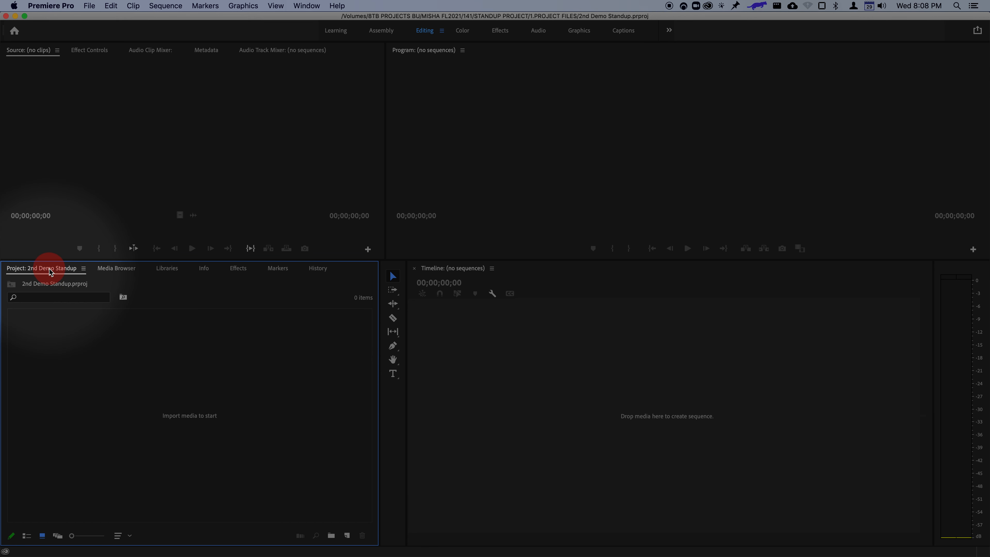
pyautogui.click(128, 271)
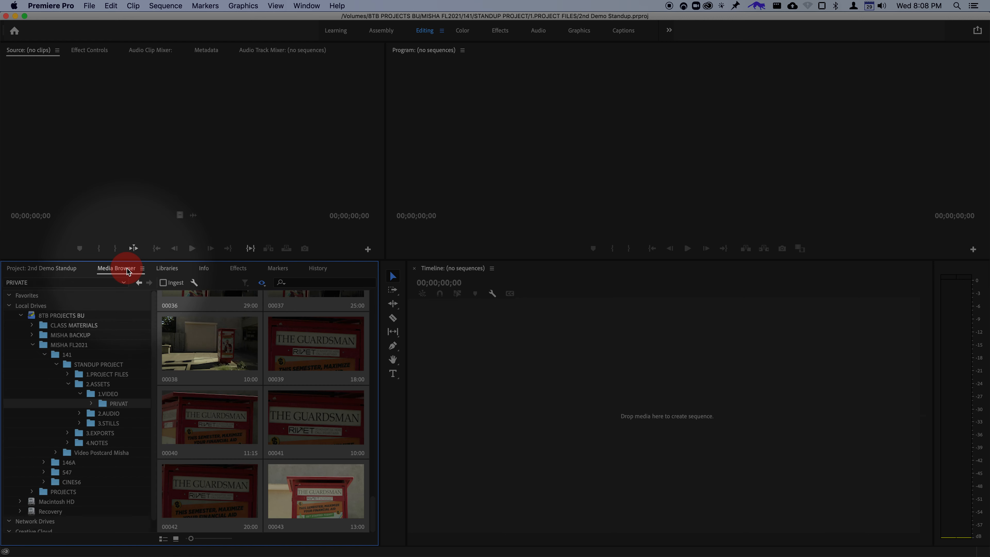
pyautogui.rightClick(291, 489)
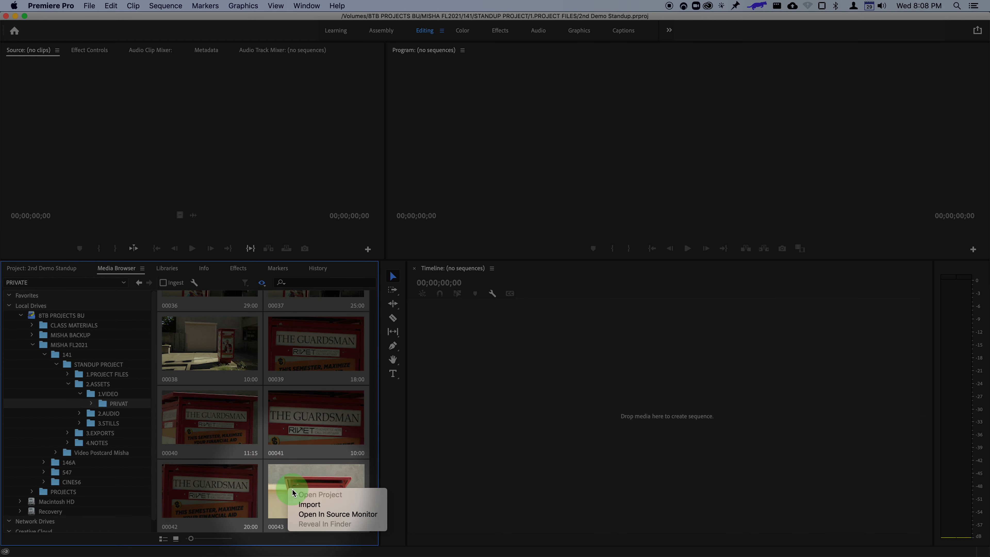
pyautogui.click(299, 504)
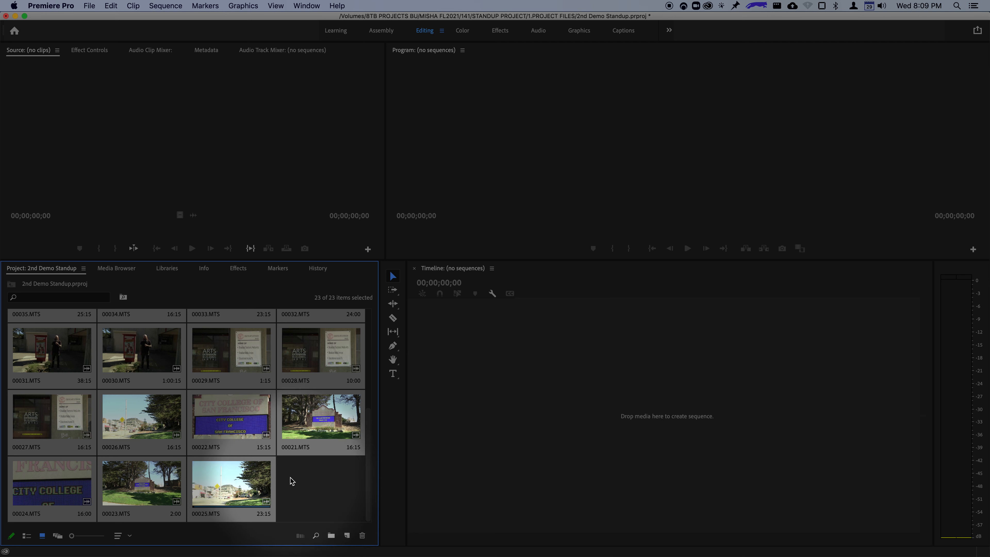
pyautogui.click(89, 6)
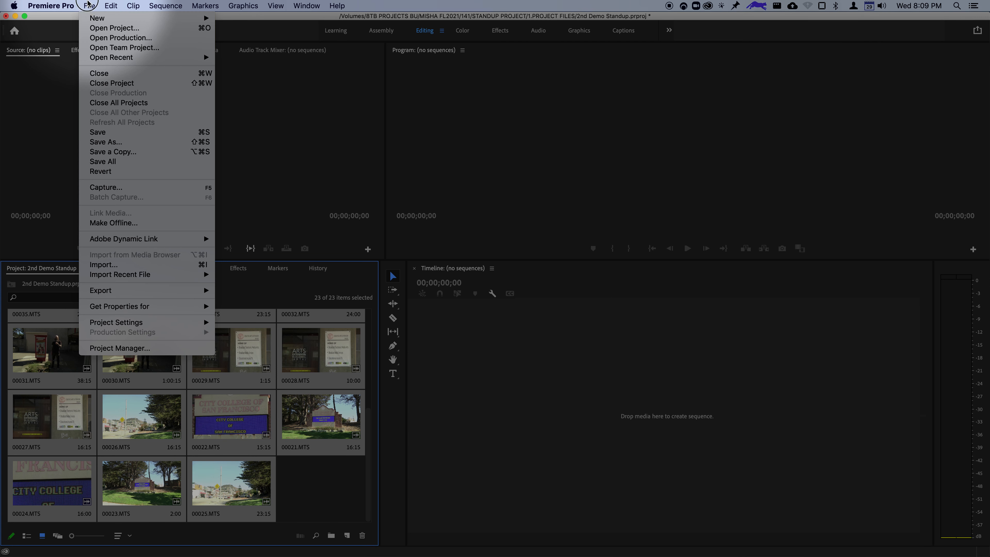
pyautogui.click(109, 134)
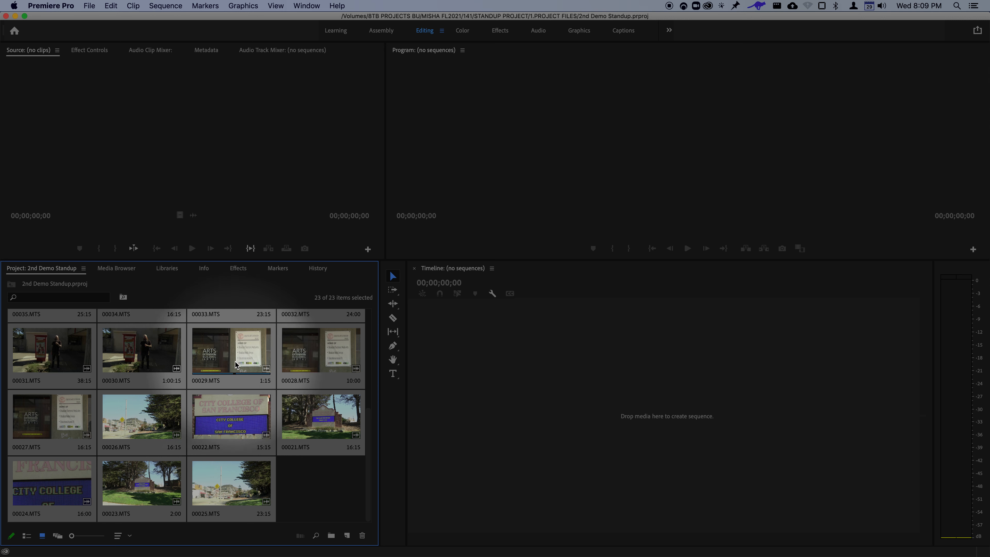
# Group the nine clips from 00029.MTS through 00025.MTS at the end of the project into a new bin named B-roll.
pyautogui.click(221, 353)
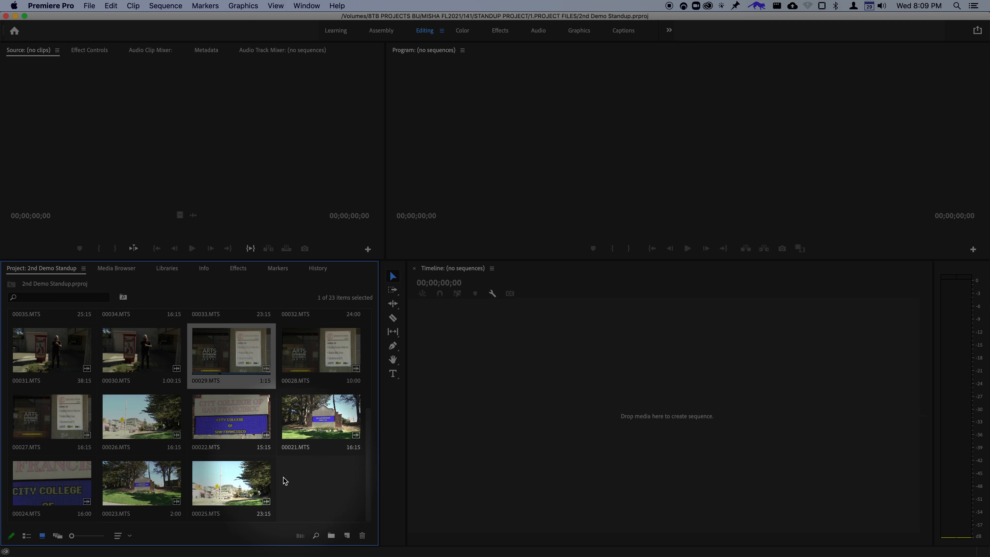
pyautogui.keyDown('shift'); pyautogui.click(240, 487); pyautogui.keyUp('shift')
pyautogui.moveTo(239, 486); pyautogui.dragTo(331, 535)
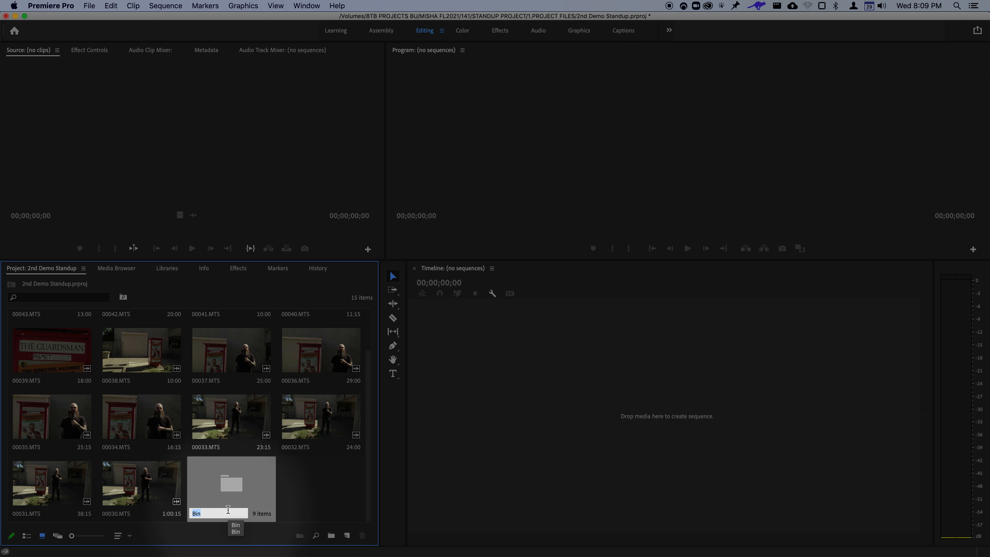
pyautogui.write('b-')
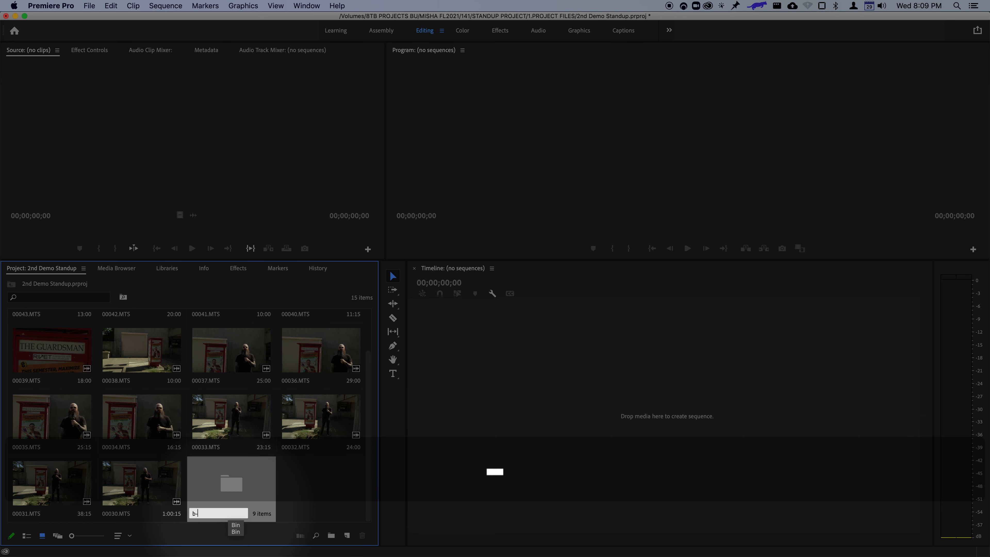
pyautogui.press('BackSpace')
pyautogui.write('B')
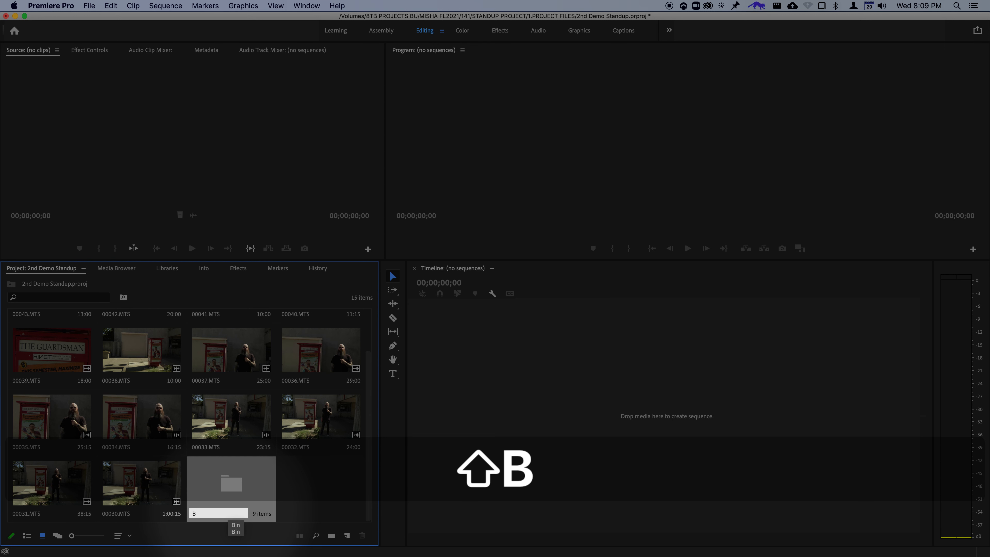
pyautogui.write('=')
pyautogui.press('BackSpace')
pyautogui.write('roll')
pyautogui.press('Return')
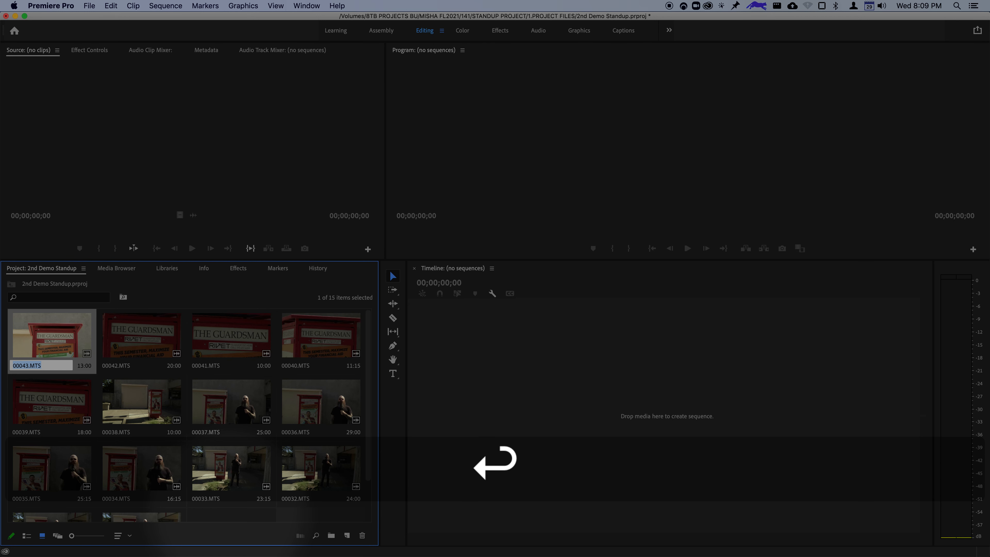
# Create a new bin from clips 00038.MTS through 00030.MTS and name it A-roll.
pyautogui.scroll(-2, 276, 507)
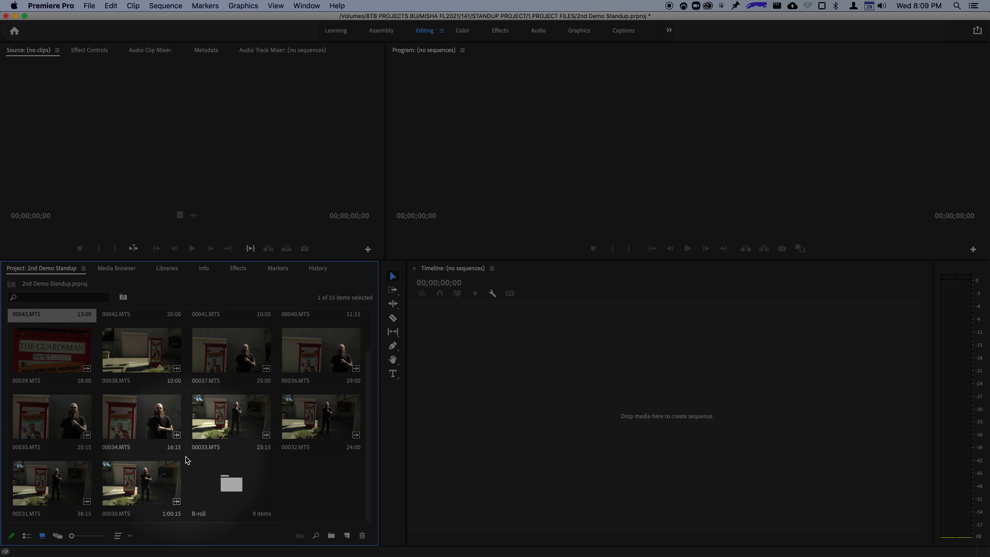
pyautogui.click(165, 367)
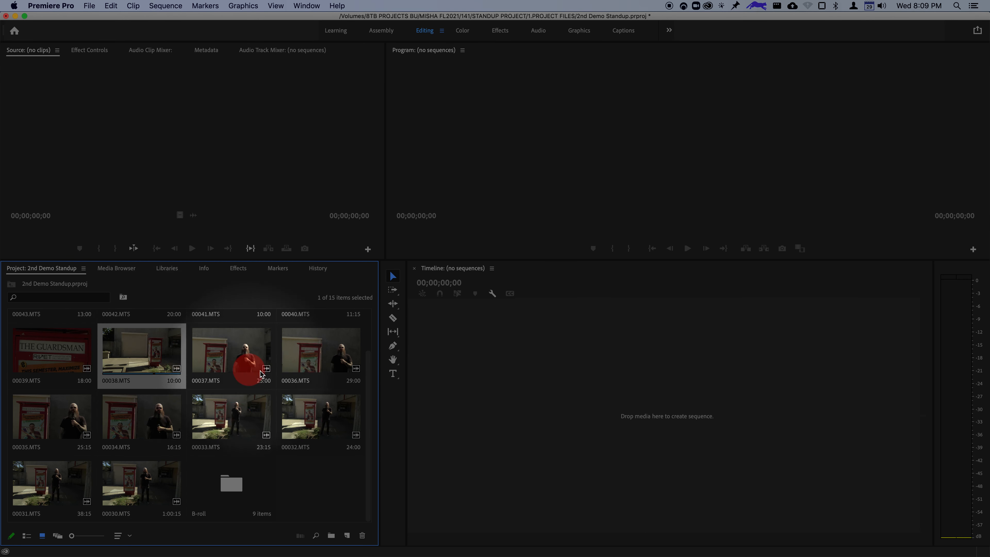
pyautogui.keyDown('shift'); pyautogui.click(146, 486); pyautogui.keyUp('shift')
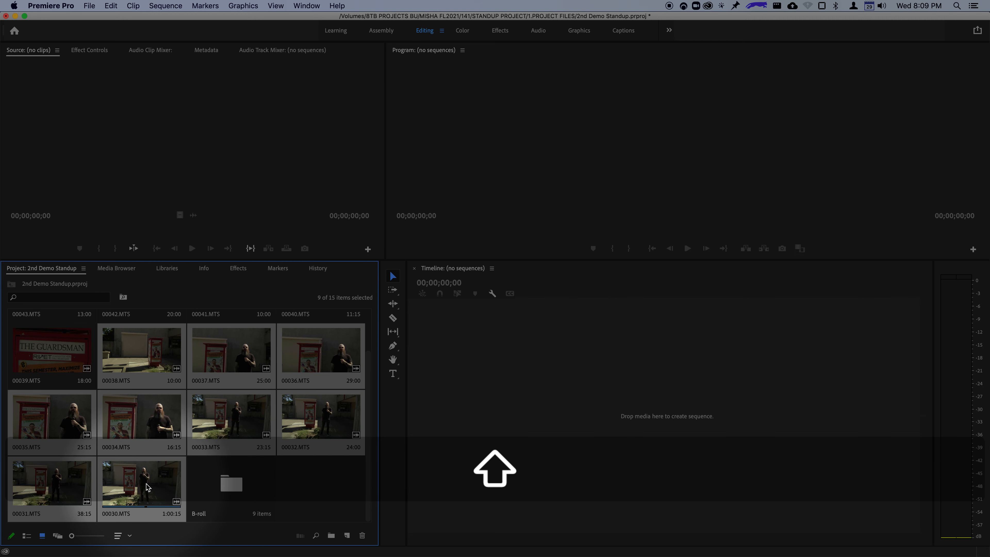
pyautogui.rightClick(138, 474)
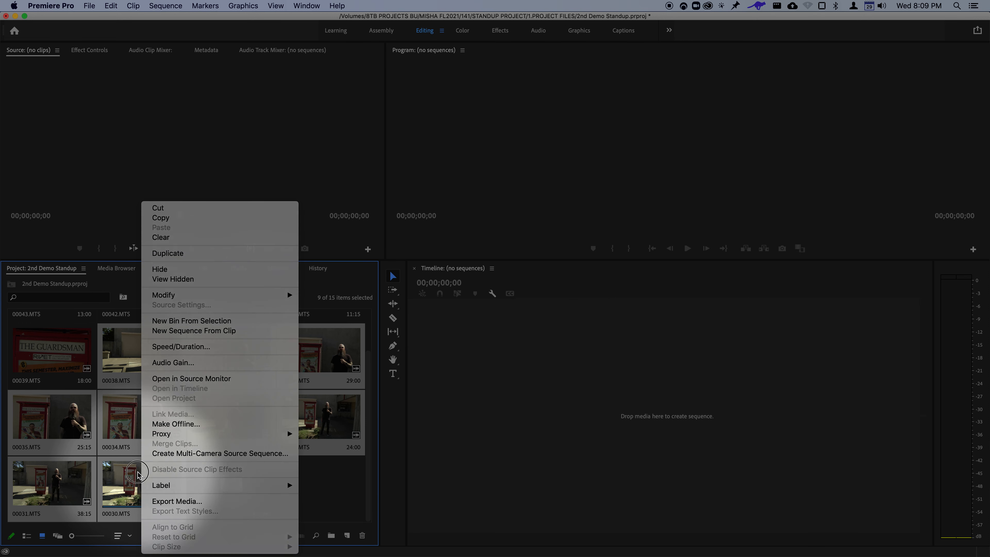
pyautogui.click(139, 472)
pyautogui.rightClick(139, 472)
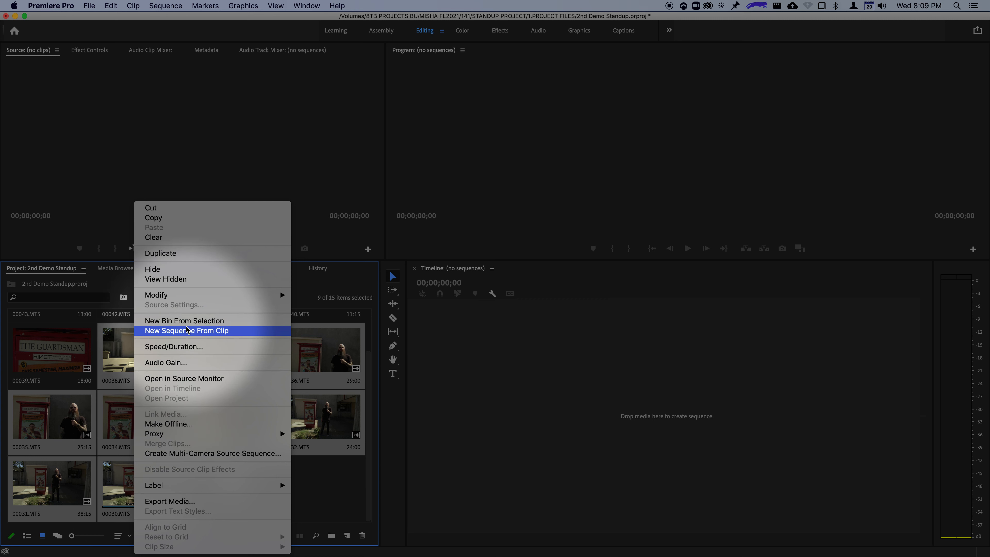
pyautogui.click(187, 320)
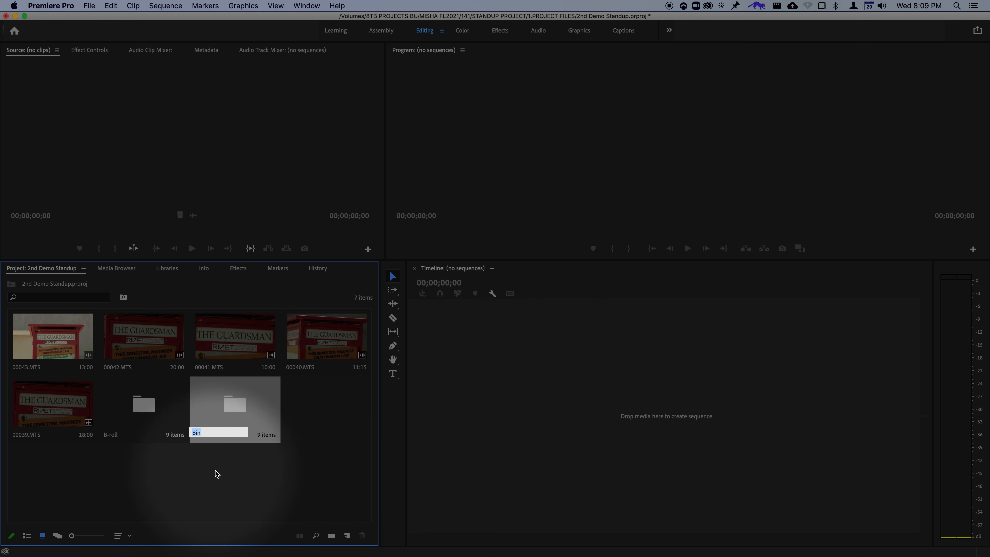
pyautogui.write('A')
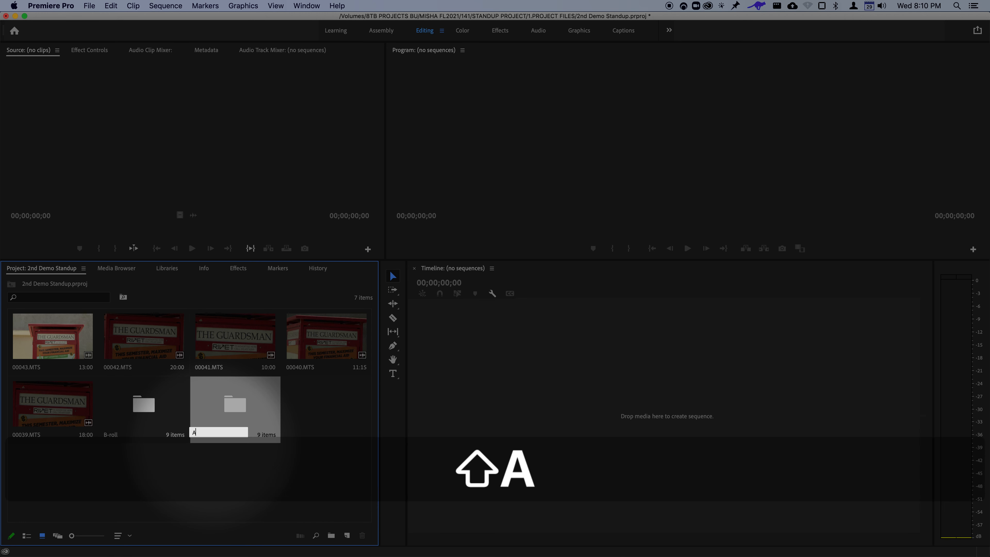
pyautogui.write('-r')
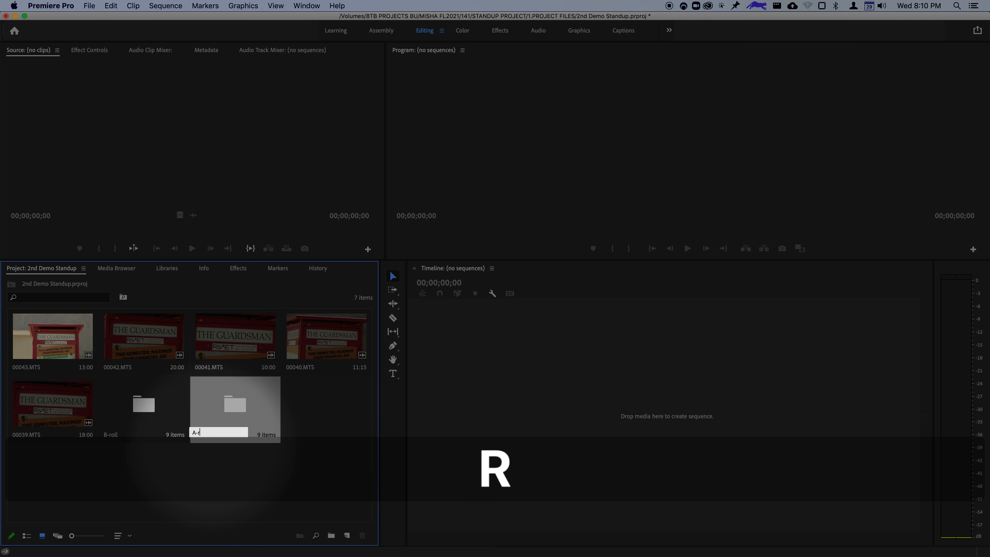
pyautogui.write('oll')
pyautogui.press('Return')
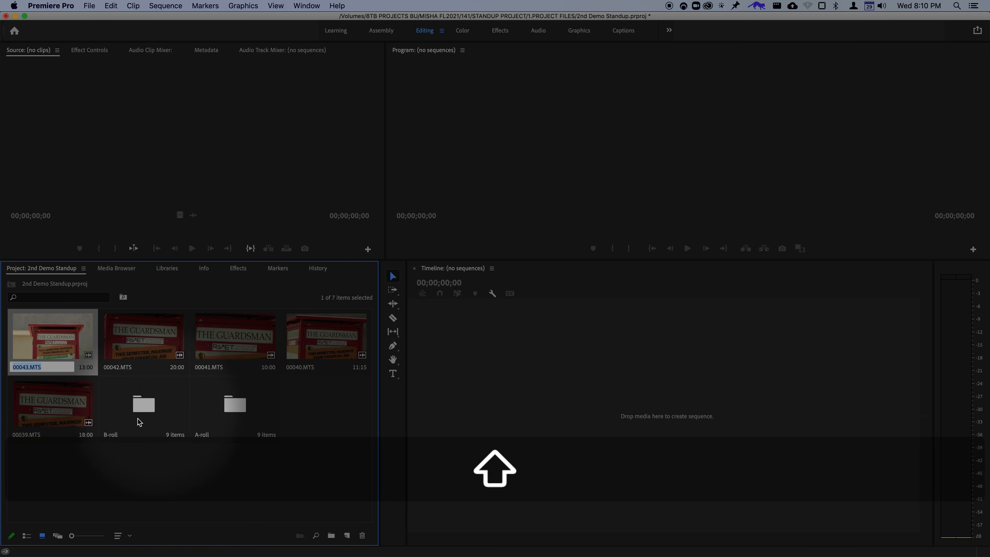
# Move the five remaining Guardsman newspaper box clips, 00039.MTS through 00043.MTS, into the B-roll bin.
pyautogui.keyDown('shift'); pyautogui.click(73, 415); pyautogui.keyUp('shift')
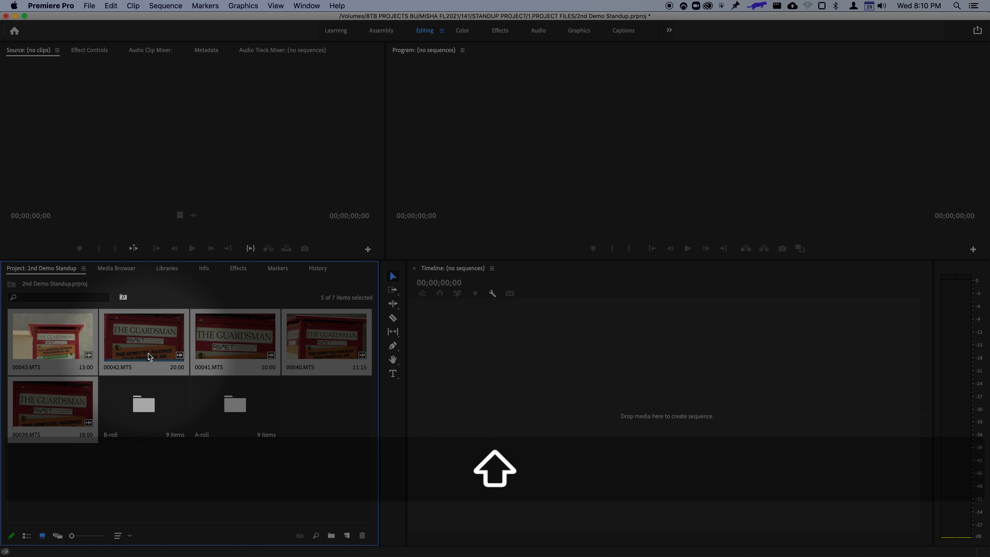
pyautogui.moveTo(151, 348); pyautogui.dragTo(144, 408)
pyautogui.click(157, 448)
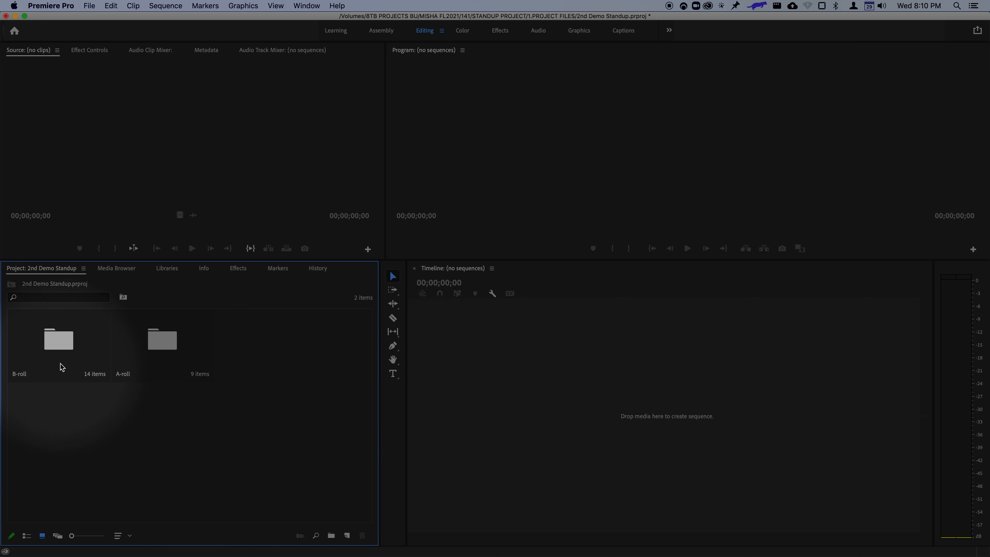
# Open the A-roll bin, load clip 00031.MTS into the Source Monitor and clear the clip selection.
pyautogui.doubleClick(176, 344)
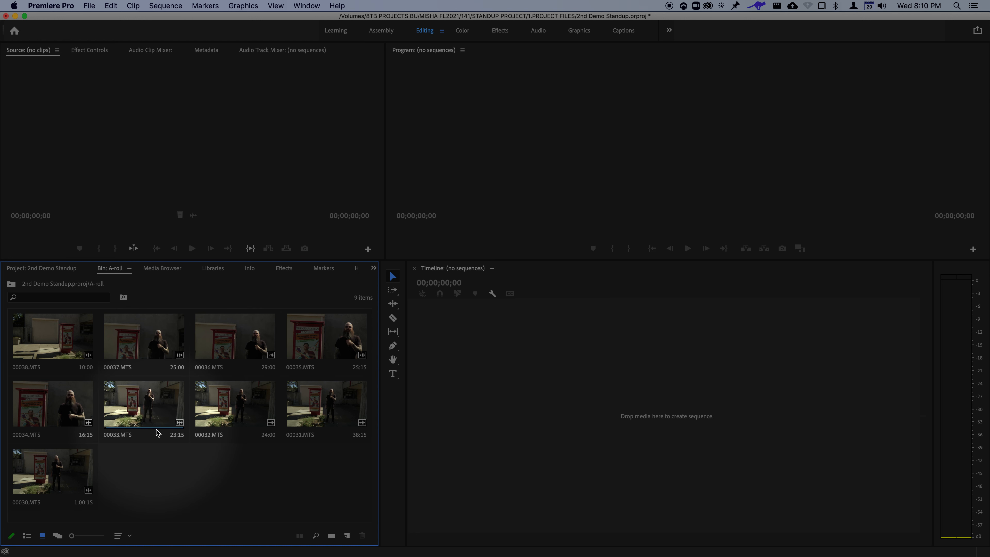
pyautogui.doubleClick(330, 405)
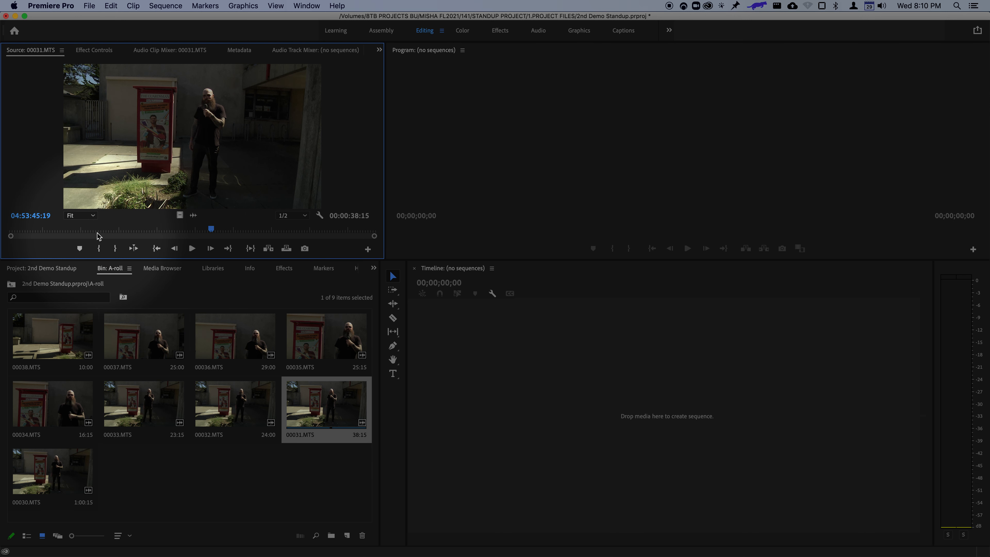
pyautogui.press('ctrl+alt+super')
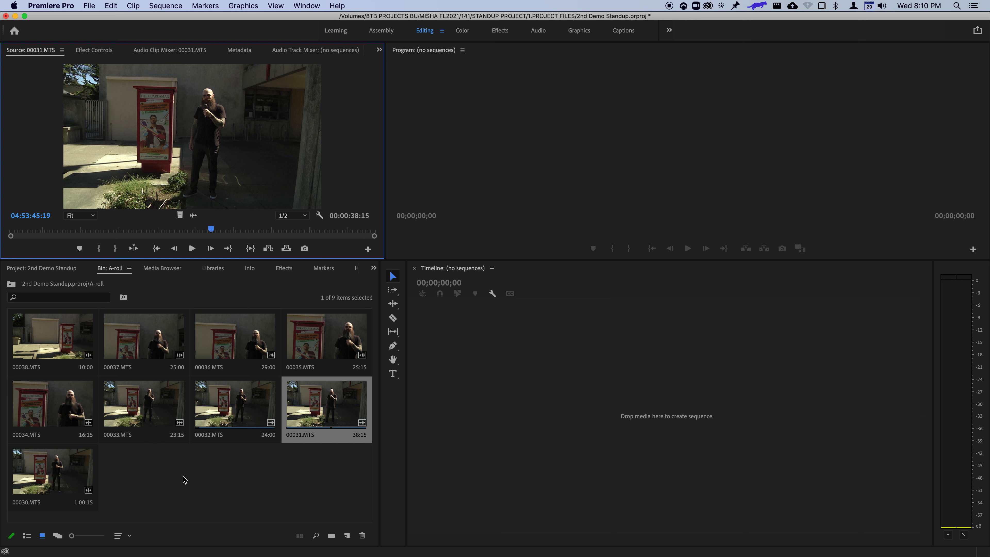
pyautogui.click(198, 475)
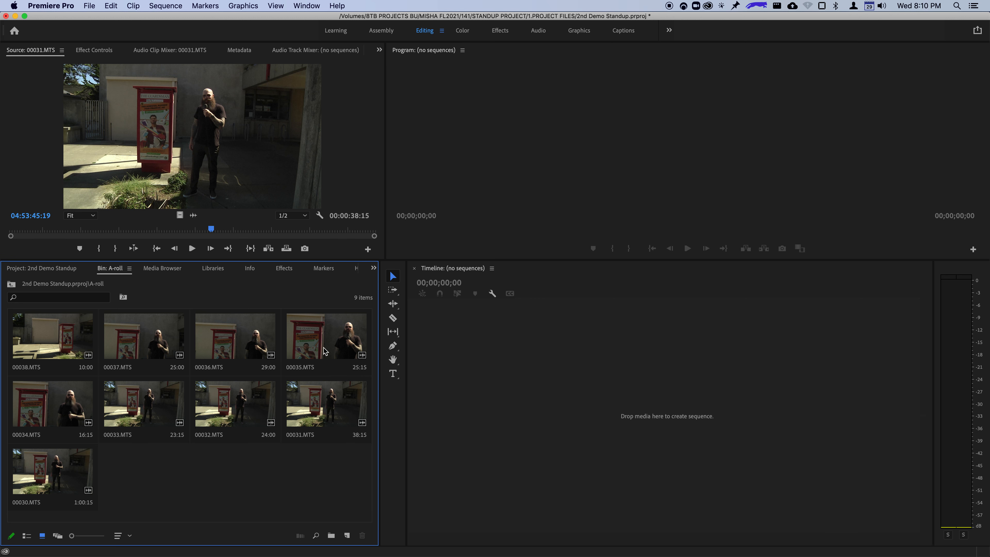
# View the A-roll bin's clips as a list and switch back to icon view with small thumbnails.
pyautogui.click(26, 536)
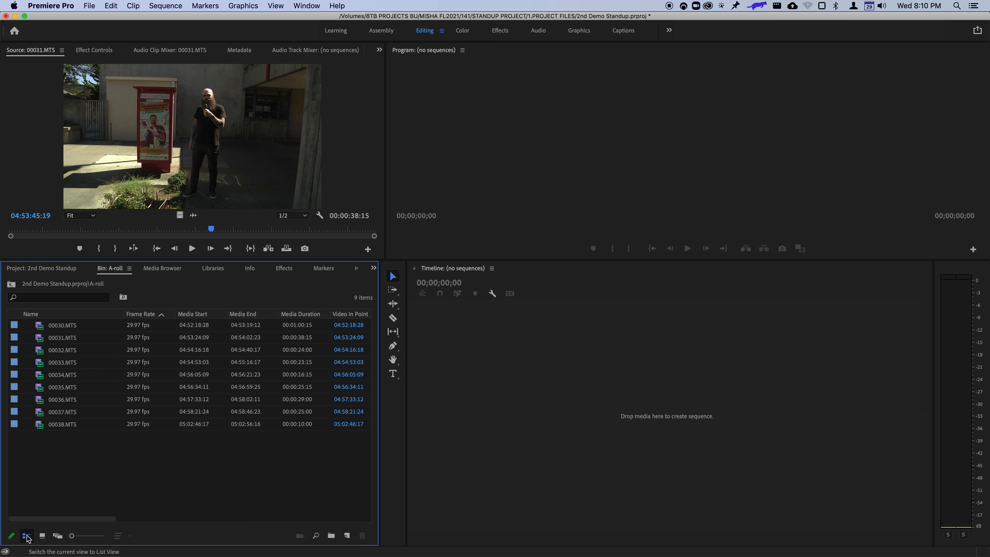
pyautogui.click(42, 536)
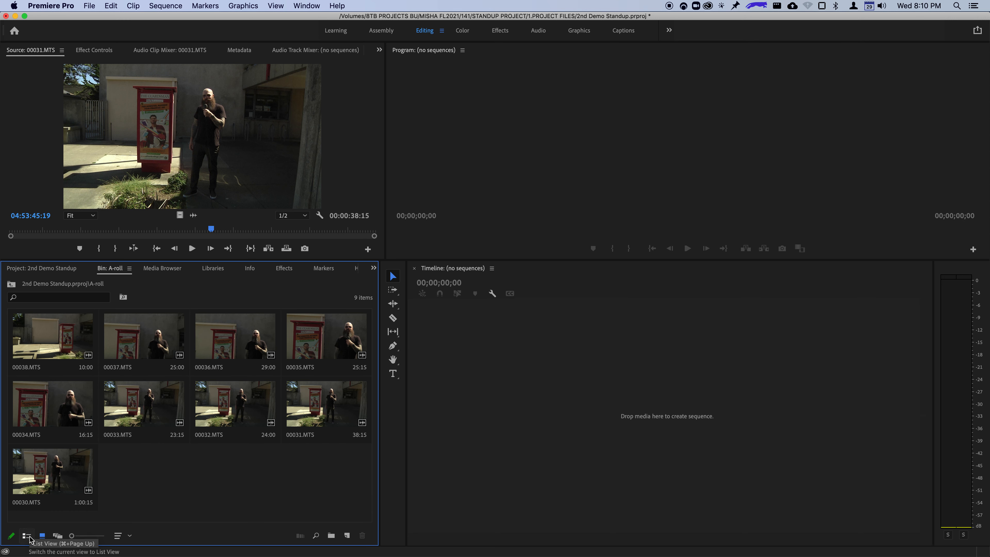
pyautogui.moveTo(72, 535)
pyautogui.mouseDown()
pyautogui.moveTo(122, 537)
pyautogui.moveTo(71, 536)
pyautogui.mouseUp()
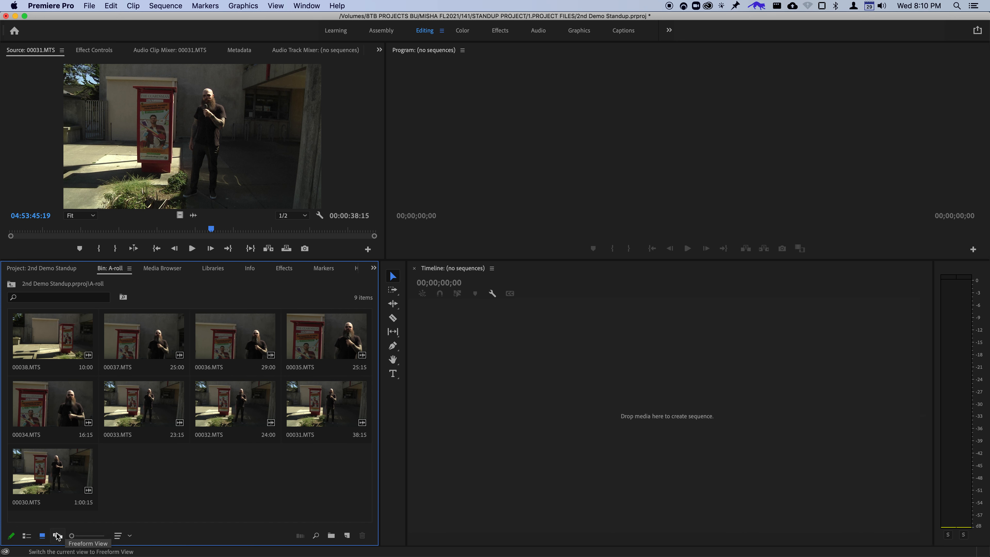
# Show the A-roll bin as a list and create a new bin named Subclips inside it.
pyautogui.click(26, 535)
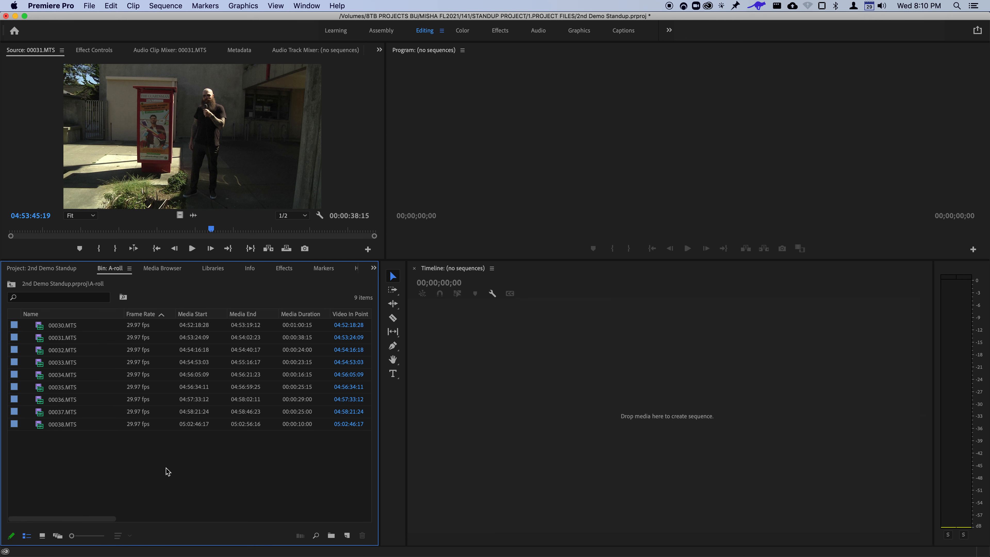
pyautogui.click(332, 536)
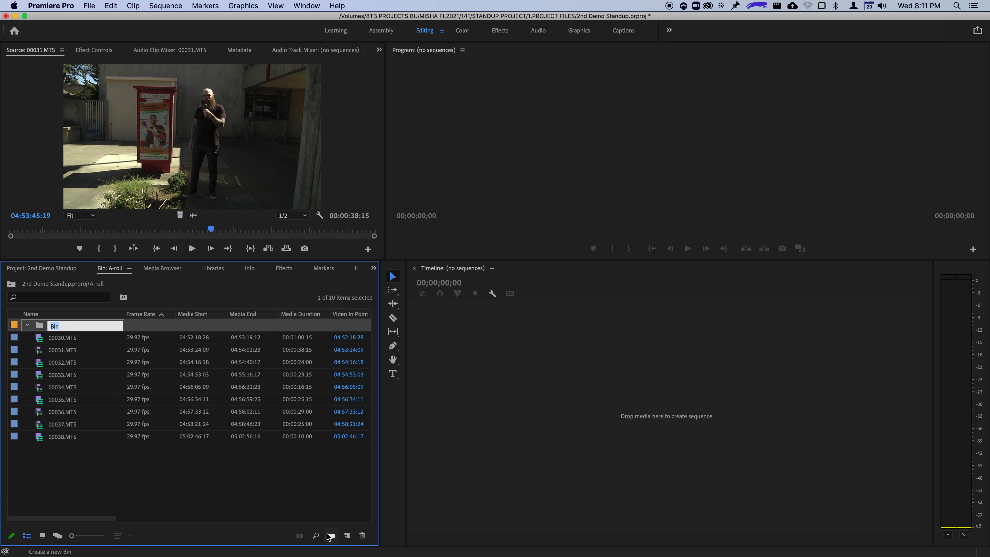
pyautogui.write('Su')
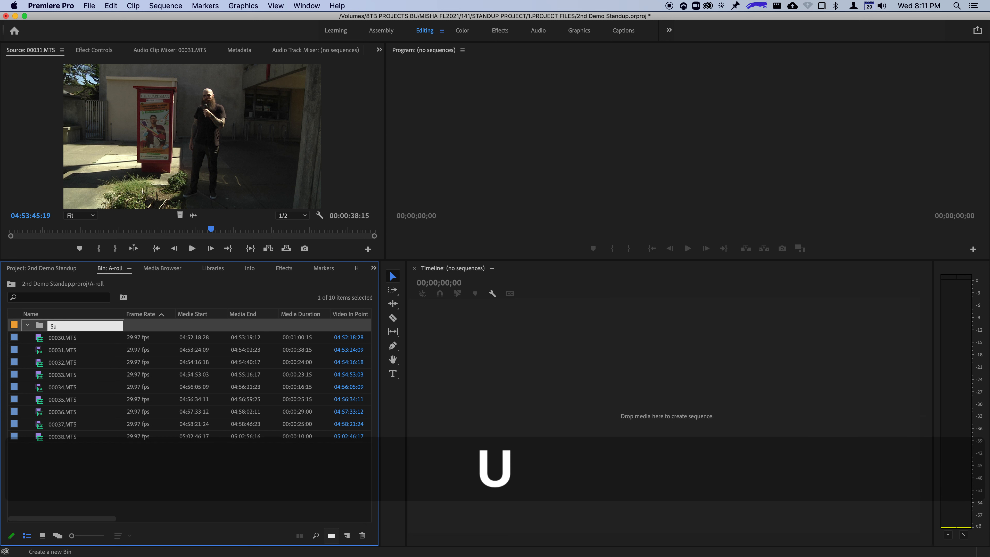
pyautogui.write('bclips')
pyautogui.press('Return')
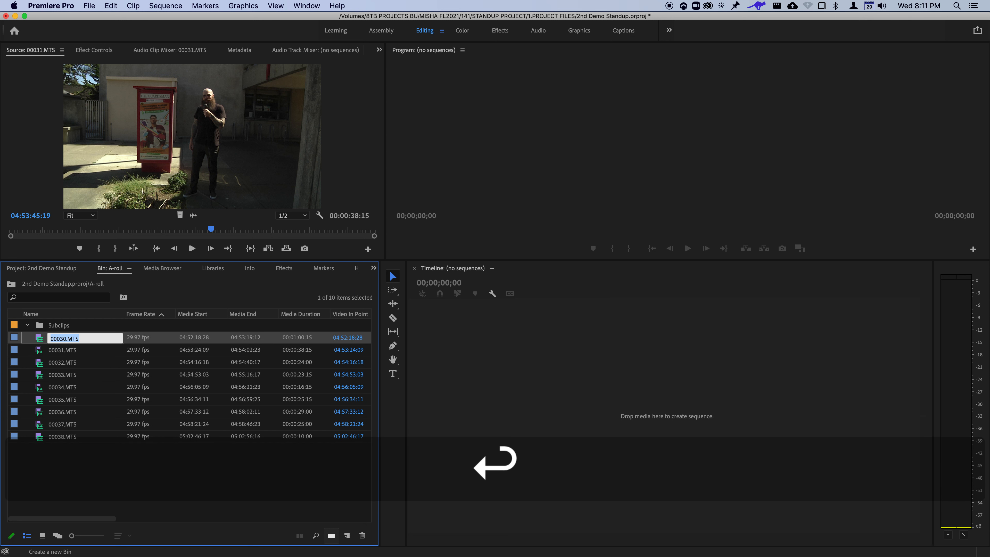
pyautogui.click(177, 479)
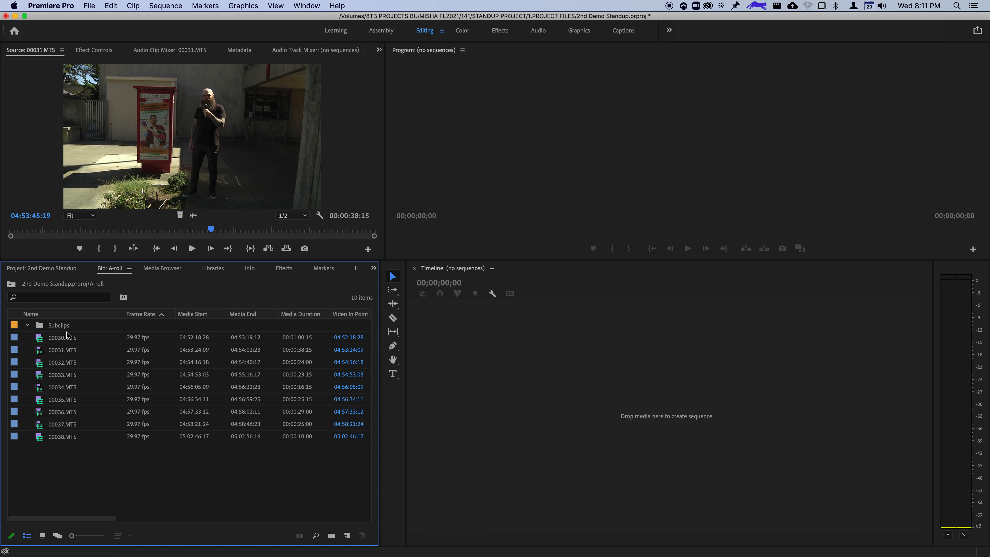
# Select the Subclips bin, play clip 00031.MTS from its start and mark its Out point at 04:53:38:00.
pyautogui.click(59, 328)
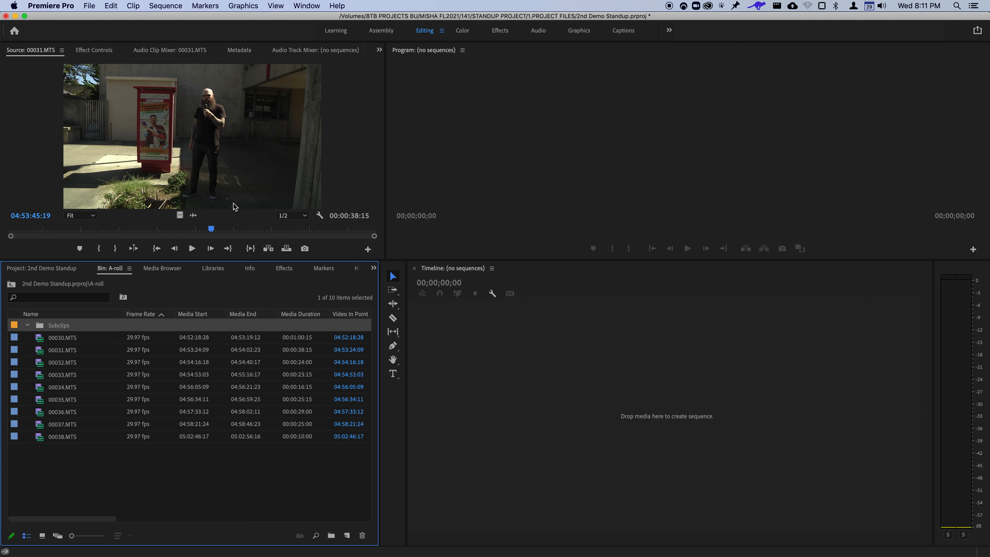
pyautogui.moveTo(205, 233); pyautogui.dragTo(24, 228)
pyautogui.press('space')
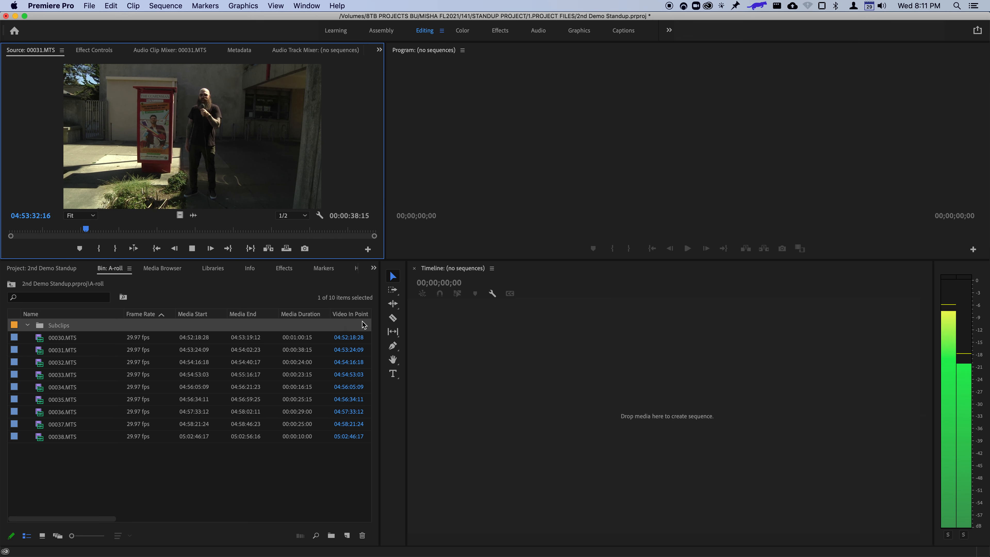
pyautogui.press('XF86AudioRaiseVolume')
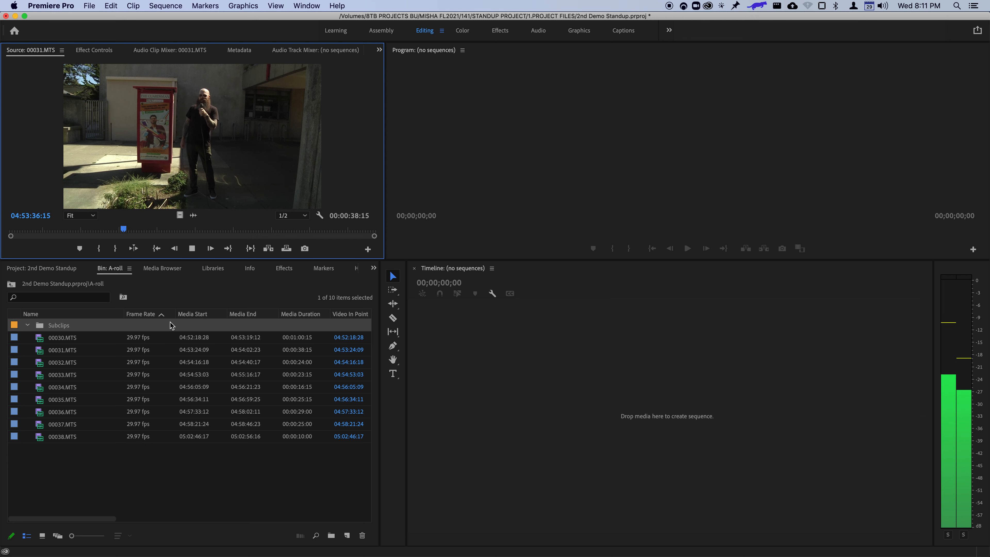
pyautogui.press('space')
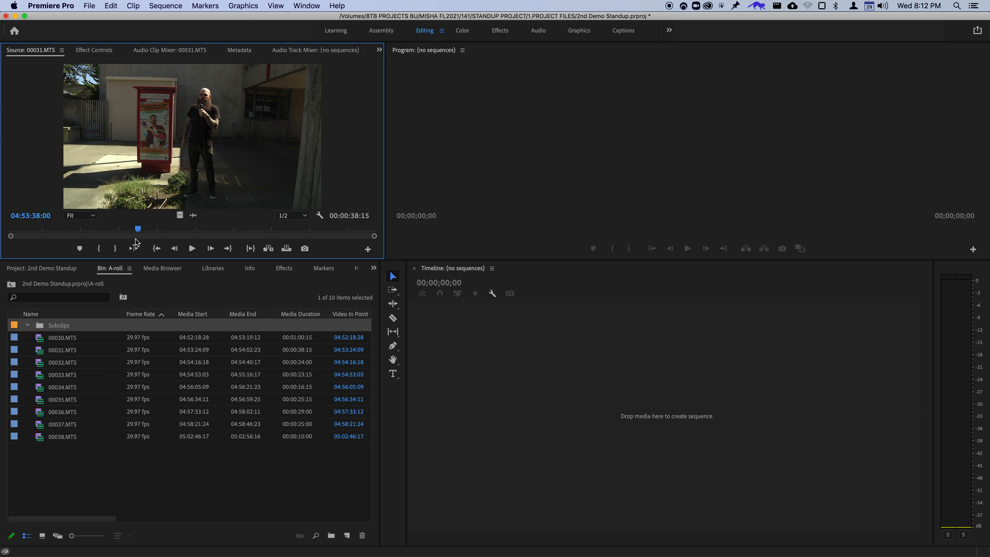
pyautogui.click(119, 252)
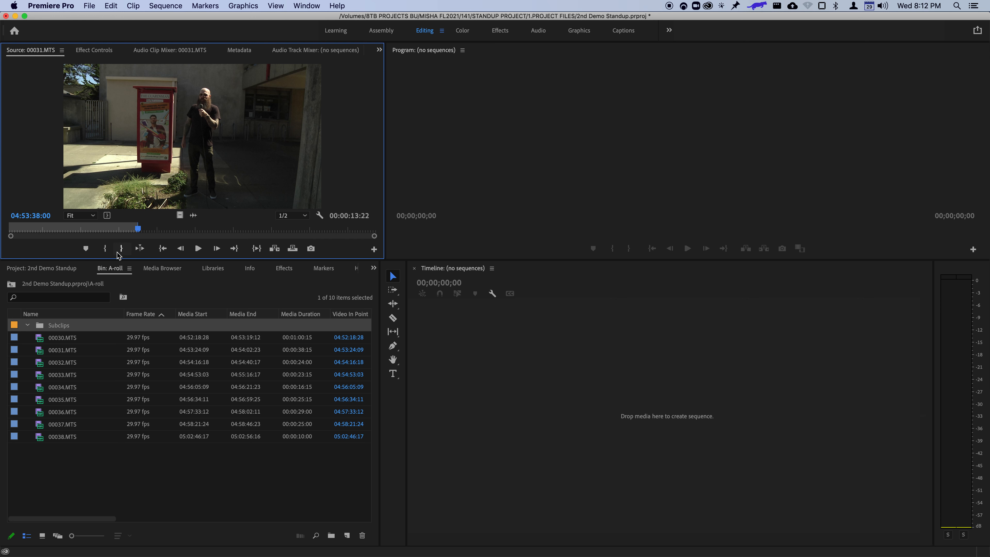
# Shuttle back and forth through clip 00031.MTS and mark its In point at 04:53:27:05.
pyautogui.moveTo(123, 230); pyautogui.dragTo(79, 232)
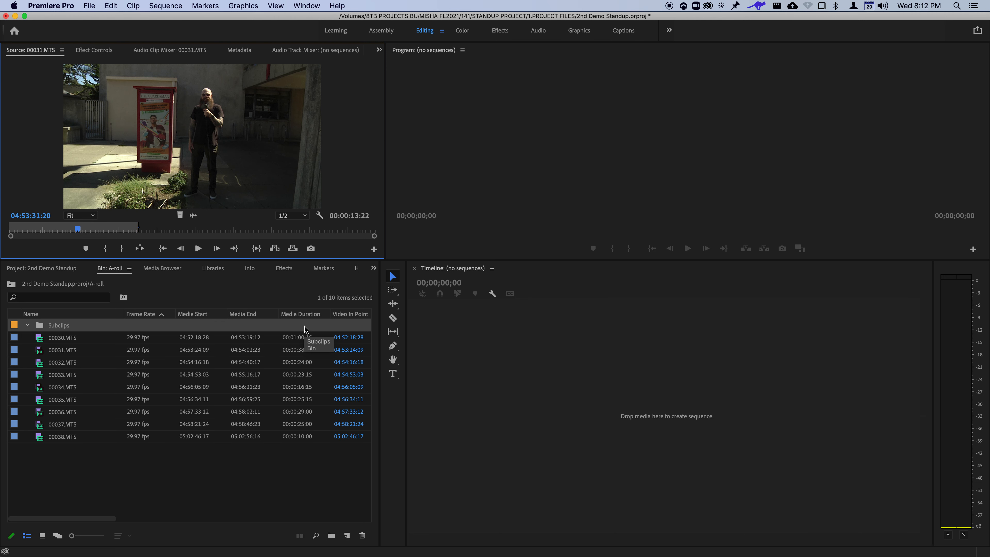
pyautogui.press('j')
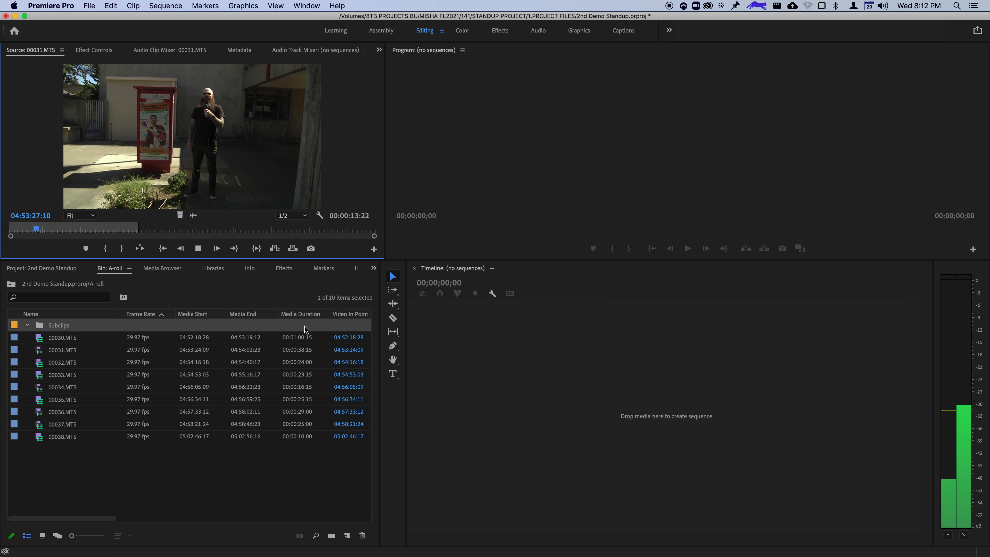
pyautogui.press('k')
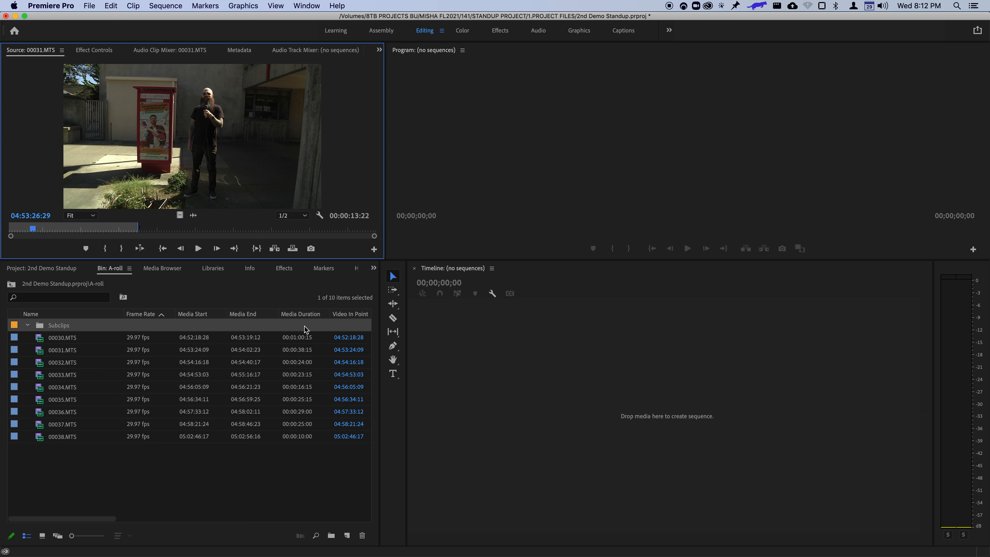
pyautogui.press('l')
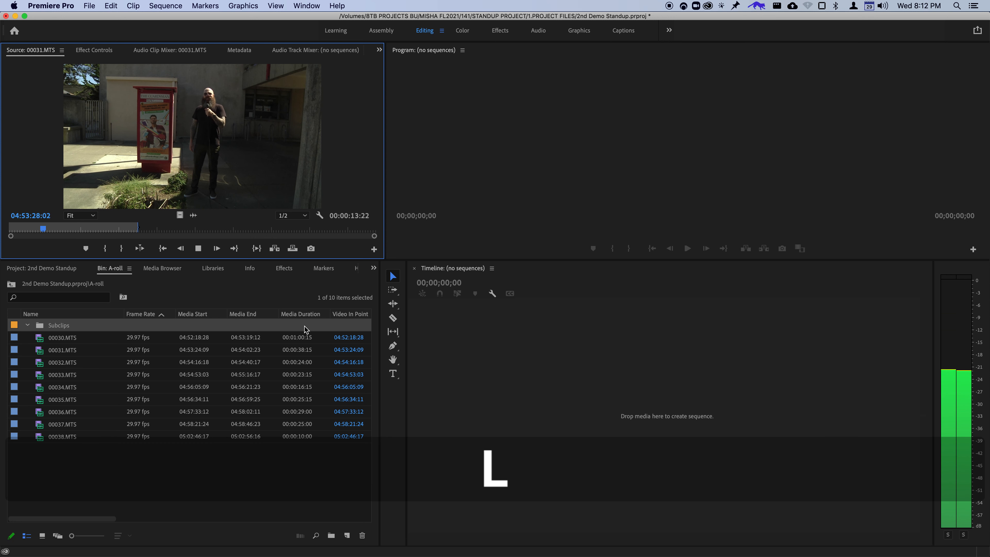
pyautogui.press('k')
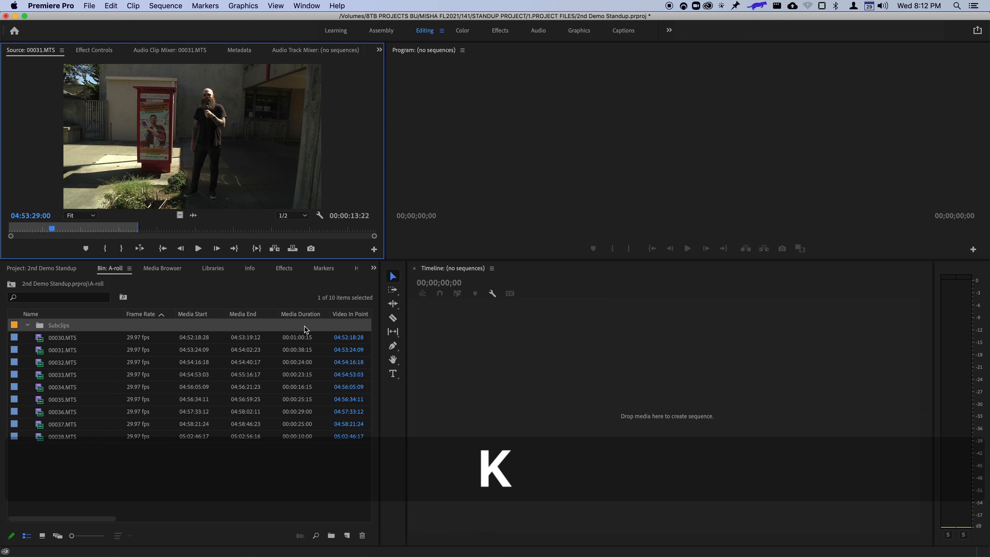
pyautogui.press('j')
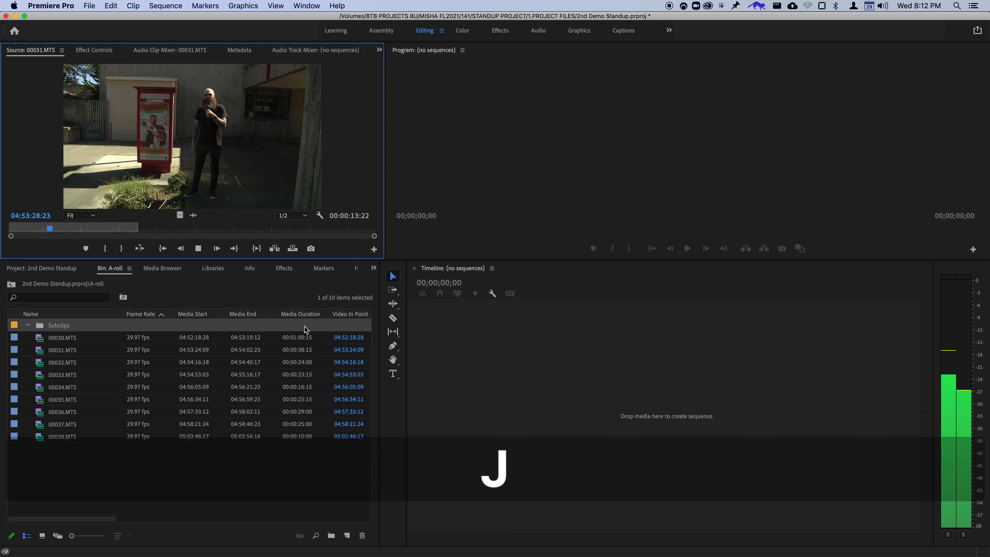
pyautogui.press('k')
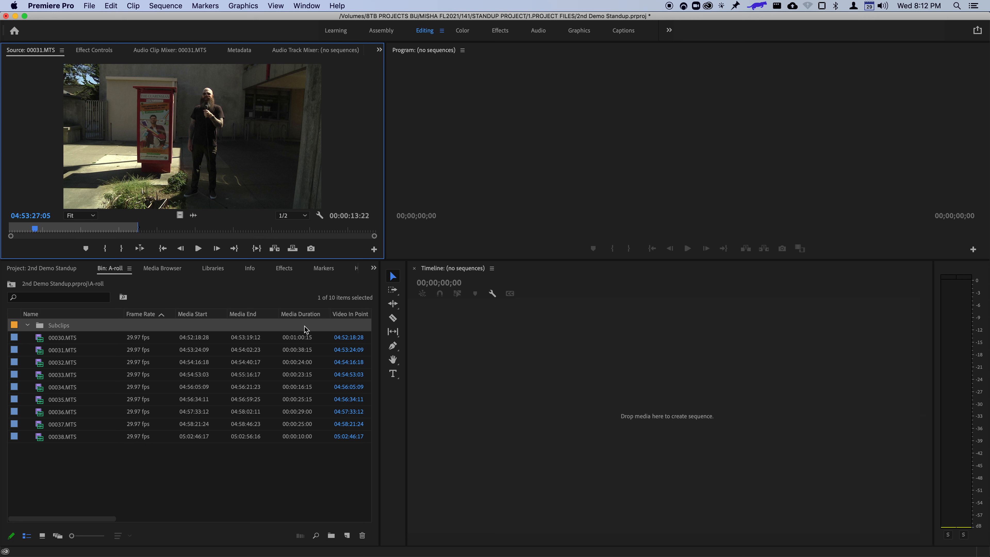
pyautogui.press('i')
# Make a subclip of the marked range named "Aliens attack 1972 but guardsman stays strong", with trims not restricted to the subclip boundaries.
pyautogui.click(133, 5)
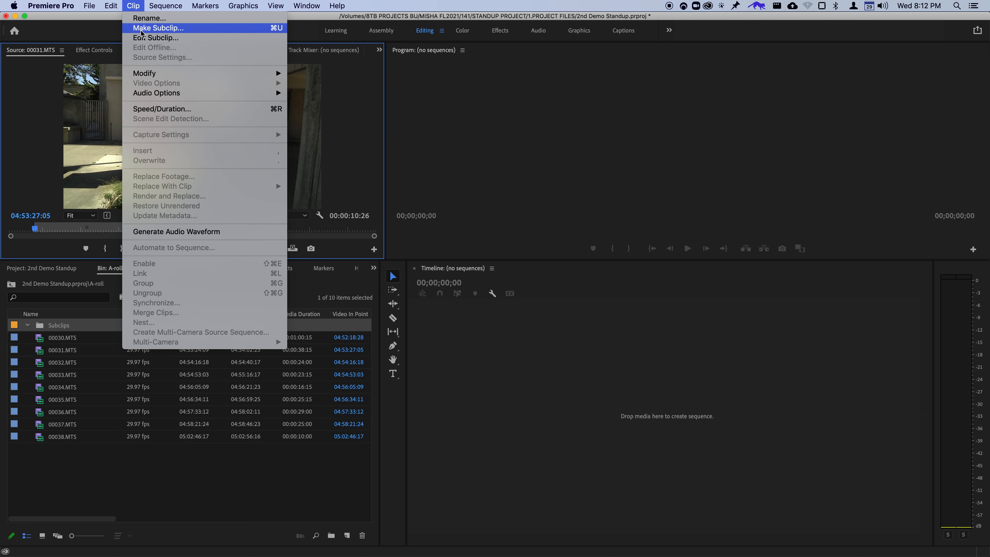
pyautogui.click(271, 28)
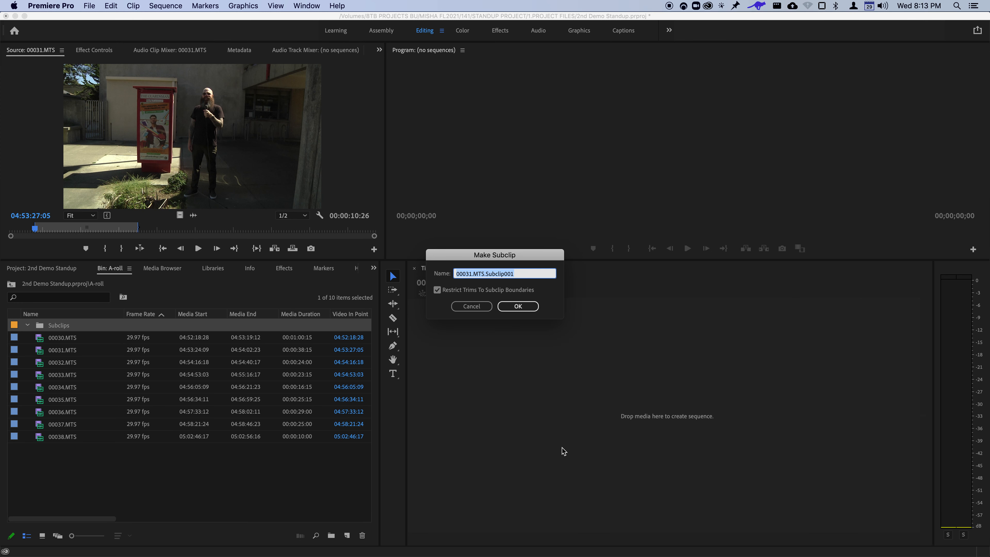
pyautogui.write('Ali')
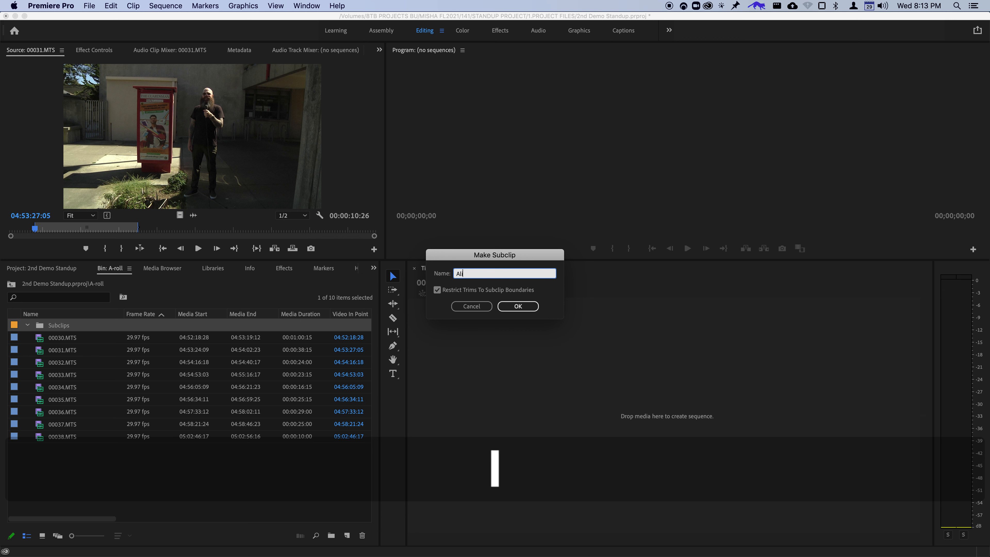
pyautogui.write('ens attack ')
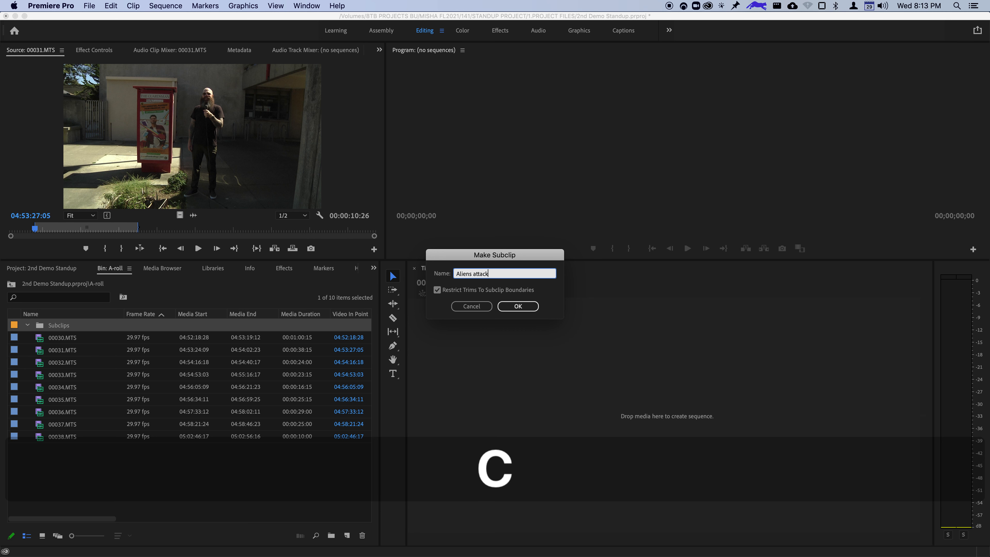
pyautogui.write('1972 ')
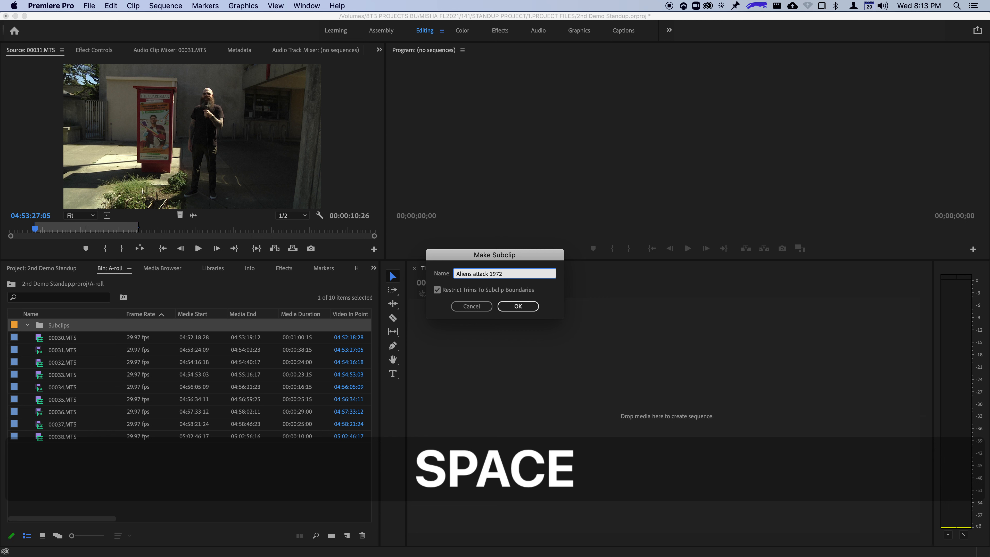
pyautogui.write('but gra')
pyautogui.press('BackSpace')
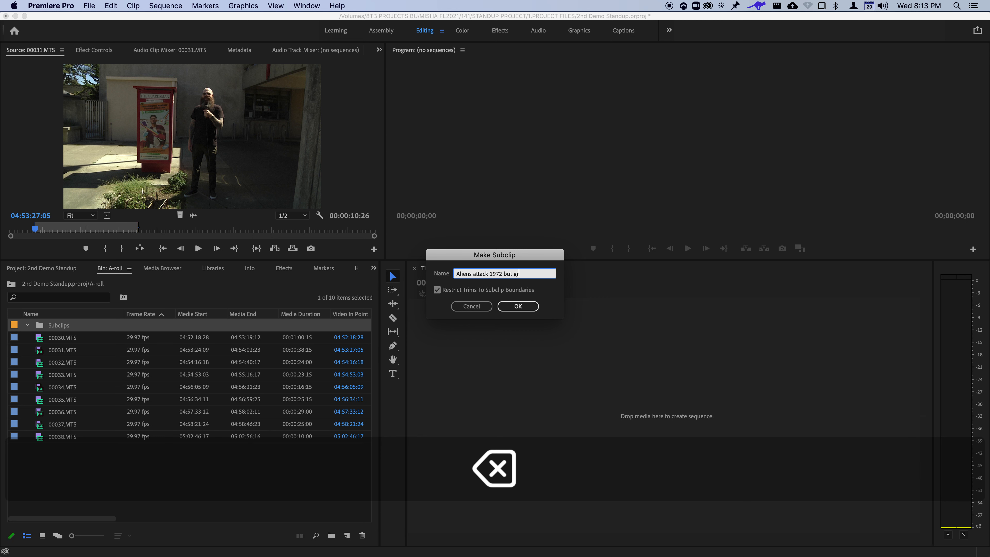
pyautogui.write('dsman ')
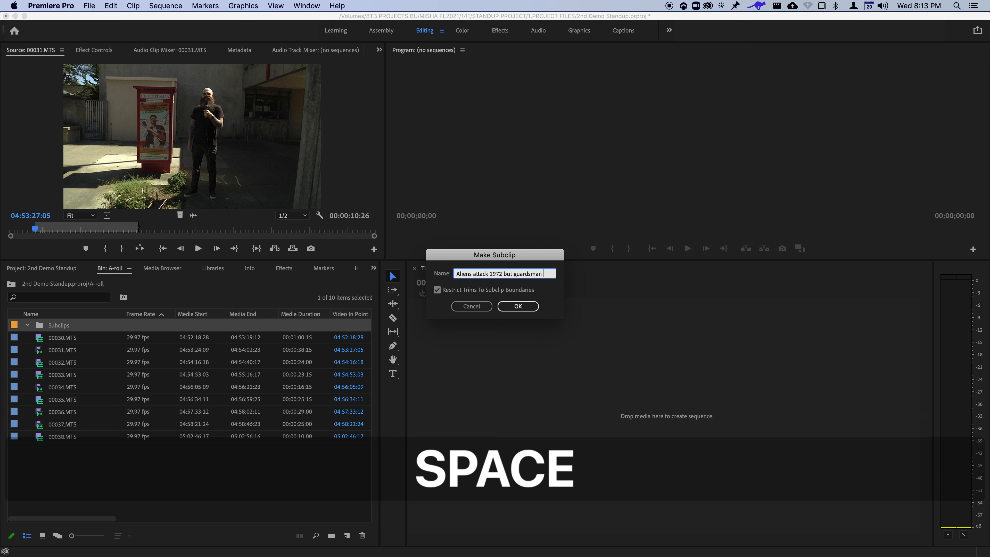
pyautogui.write('stays')
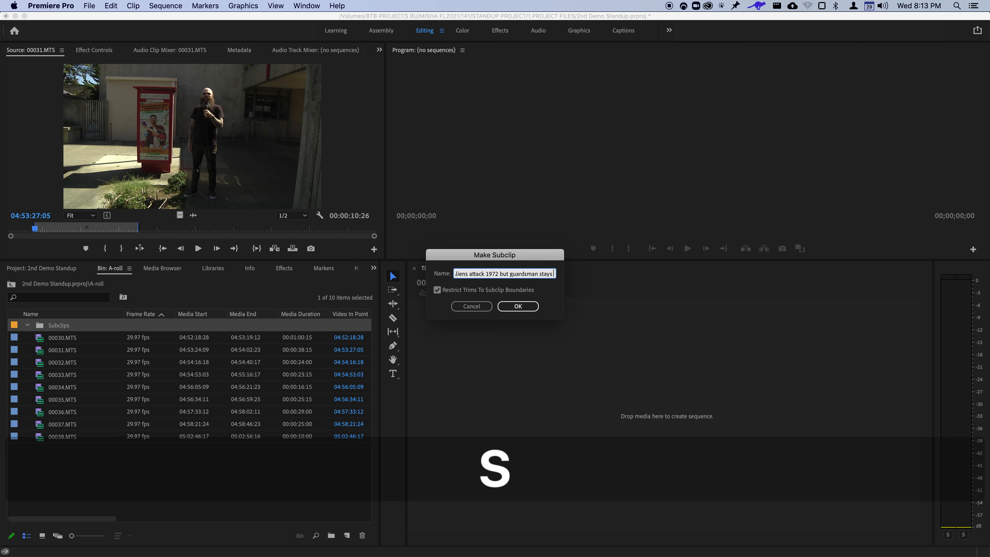
pyautogui.write(' stong')
pyautogui.press('BackSpace')
pyautogui.press('BackSpace')
pyautogui.press('BackSpace')
pyautogui.write('rong')
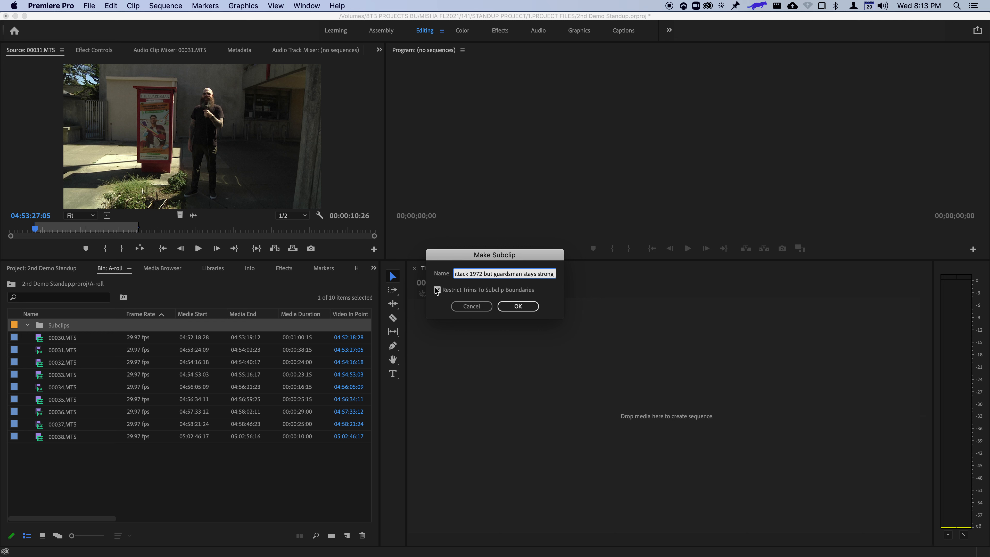
pyautogui.click(436, 290)
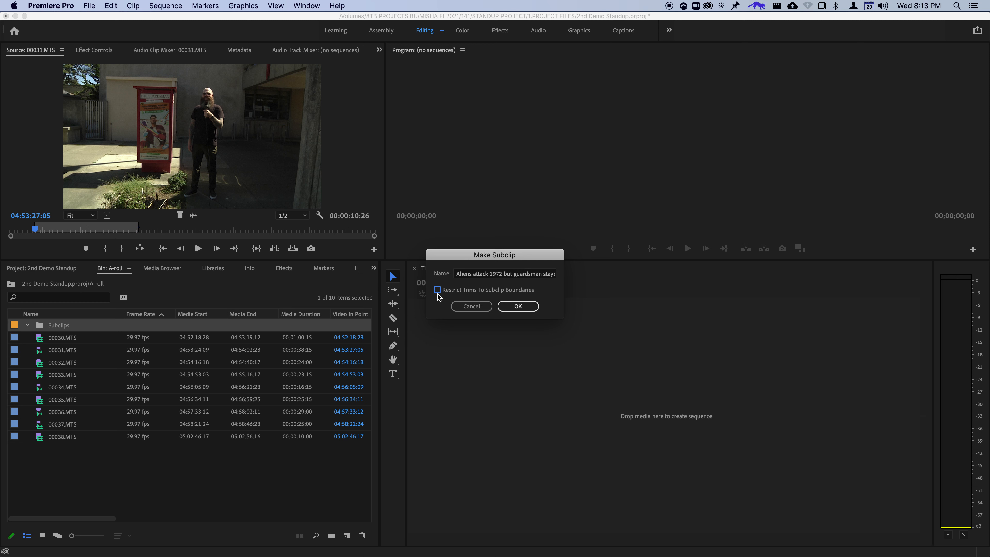
pyautogui.click(523, 308)
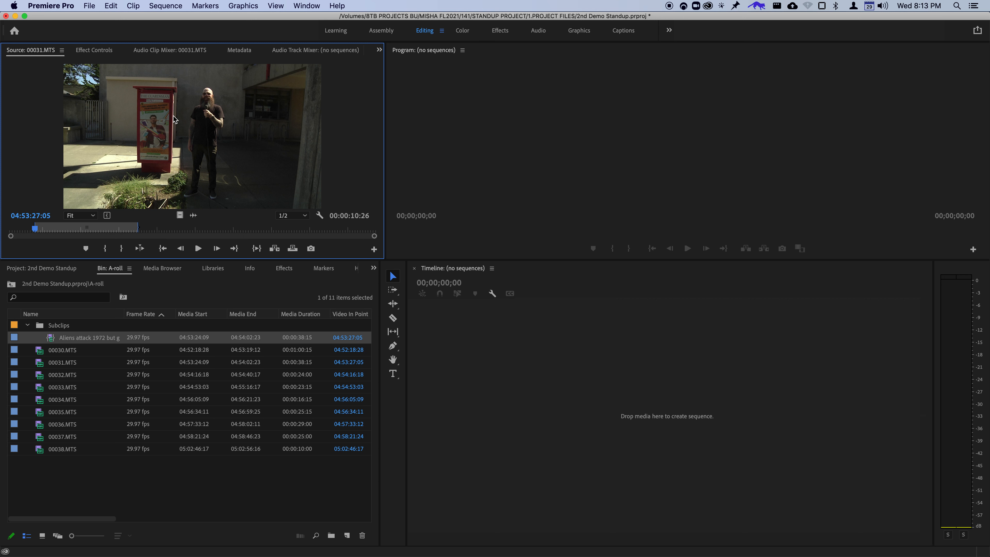
# Play clip 00031.MTS on past the first marked passage to find the next usable passage.
pyautogui.press('space')
pyautogui.press('space')
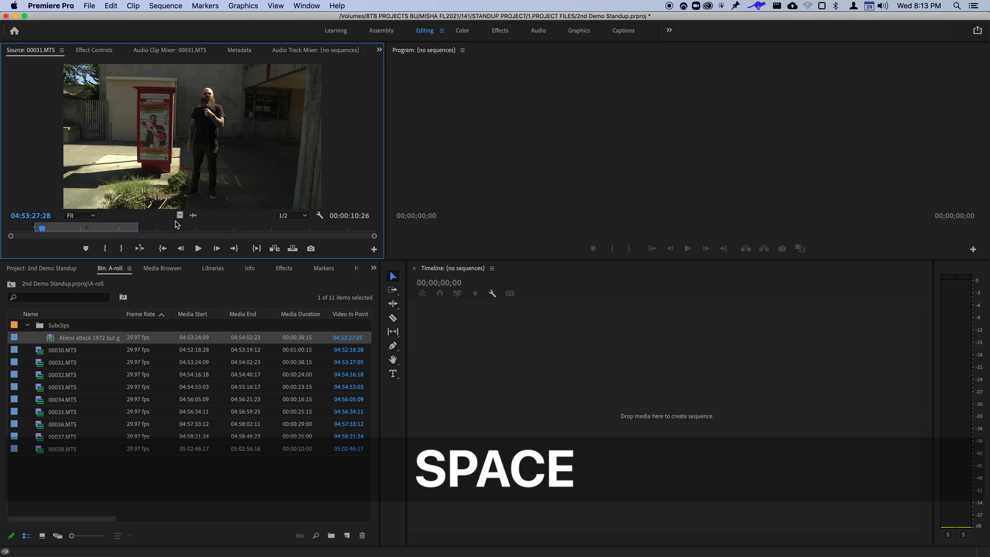
pyautogui.press('space')
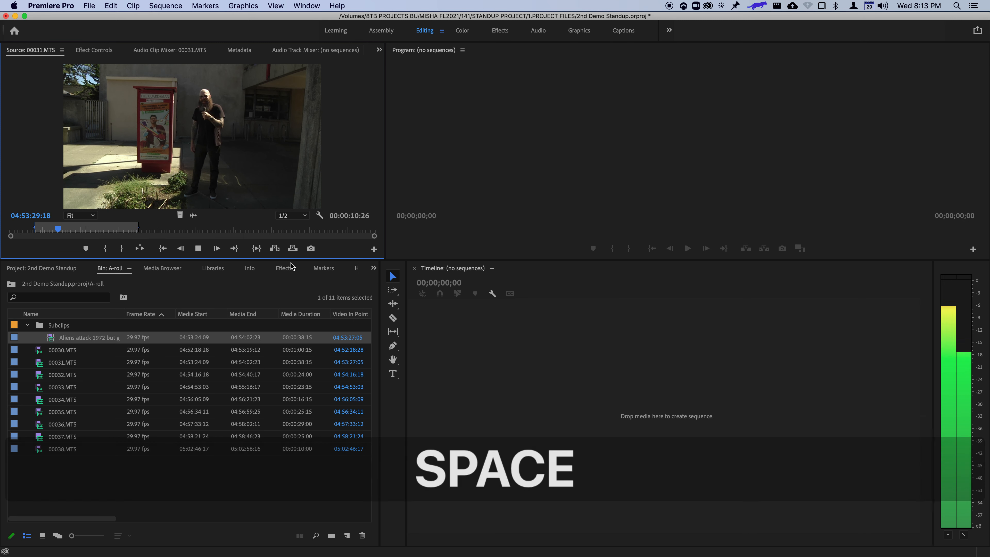
pyautogui.press('space')
pyautogui.click(161, 229)
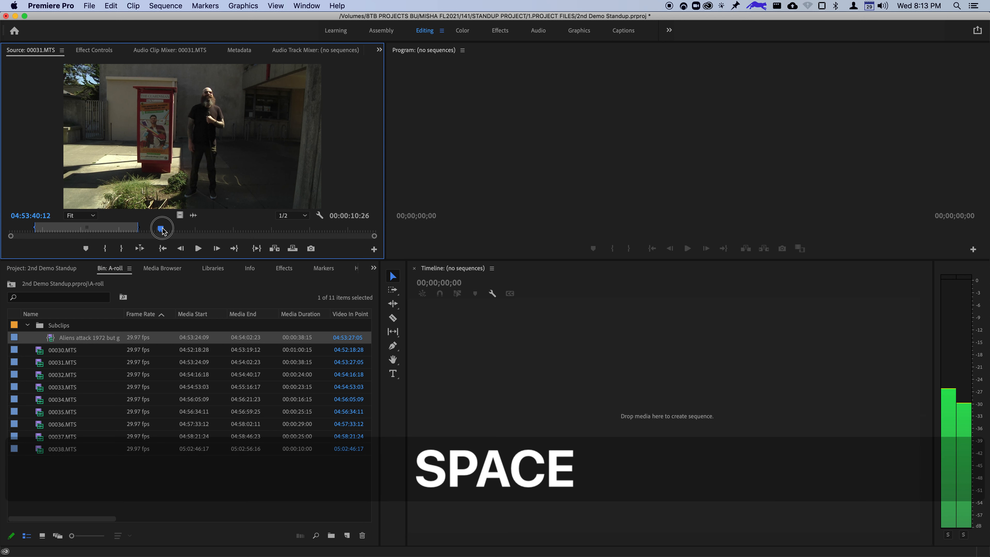
pyautogui.press('space')
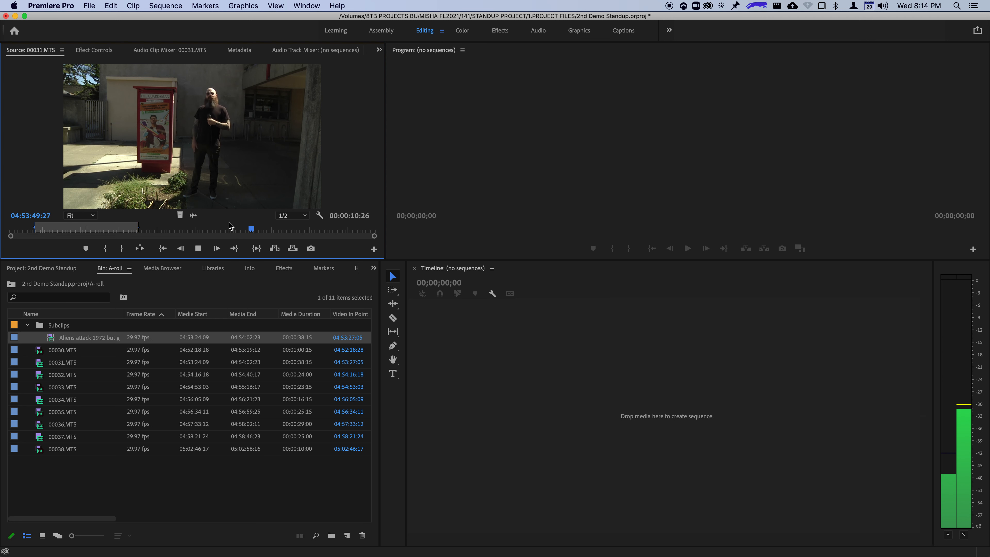
pyautogui.press('space')
pyautogui.moveTo(253, 230); pyautogui.dragTo(202, 230)
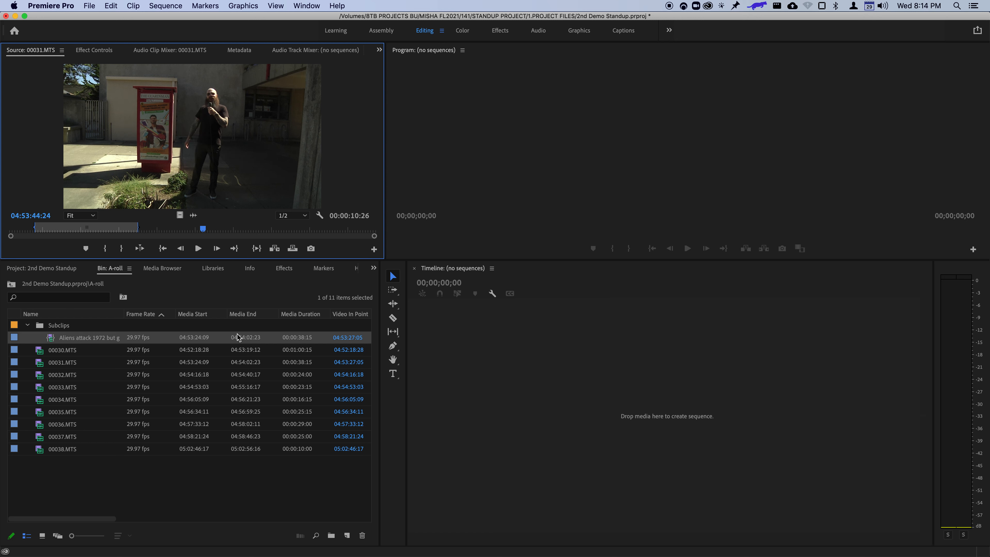
# Play the next passage of clip 00031.MTS, step back to its end and mark the Out point at 04:53:47:04.
pyautogui.press('space')
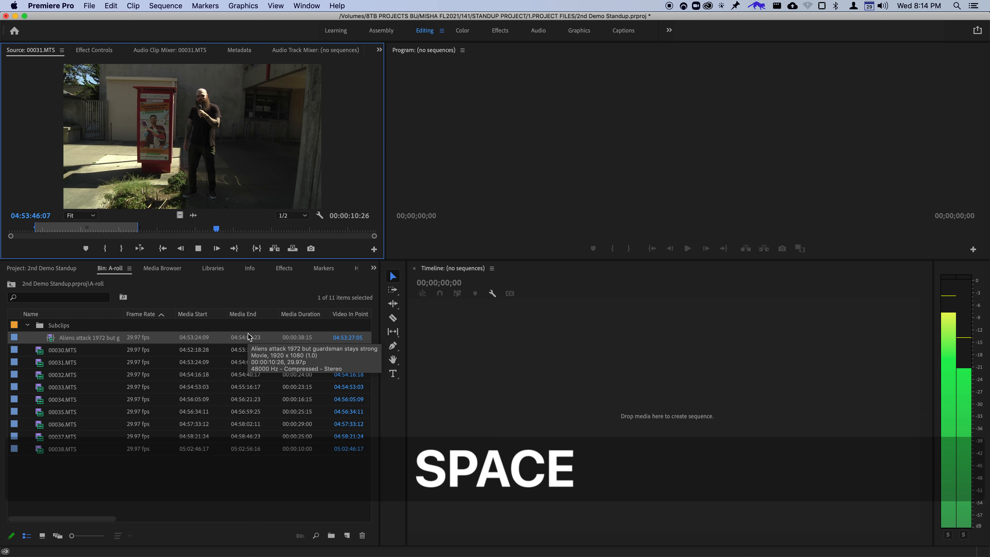
pyautogui.press('space')
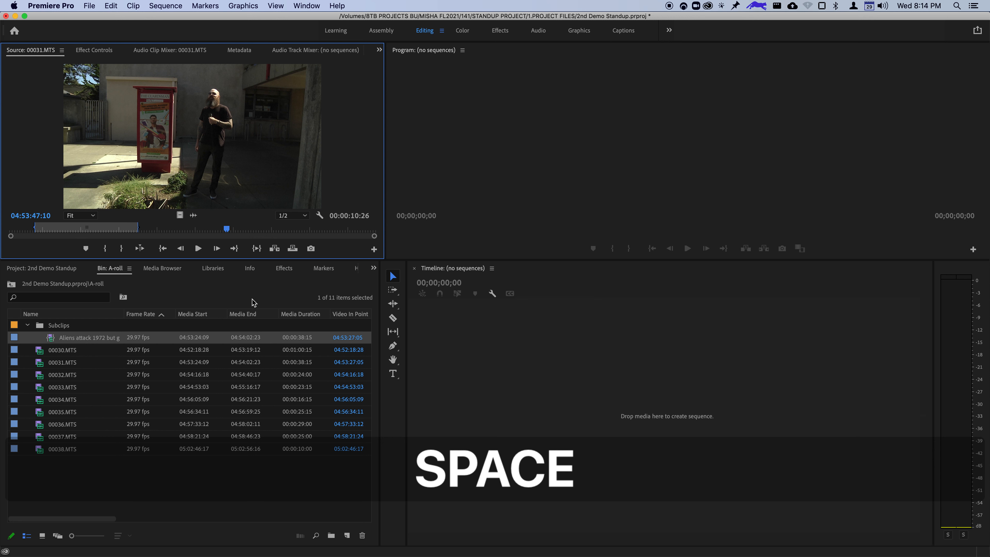
pyautogui.press('Left')
pyautogui.press('Left')
pyautogui.press('Left')
pyautogui.press('Left')
pyautogui.press('Left')
pyautogui.press('Left')
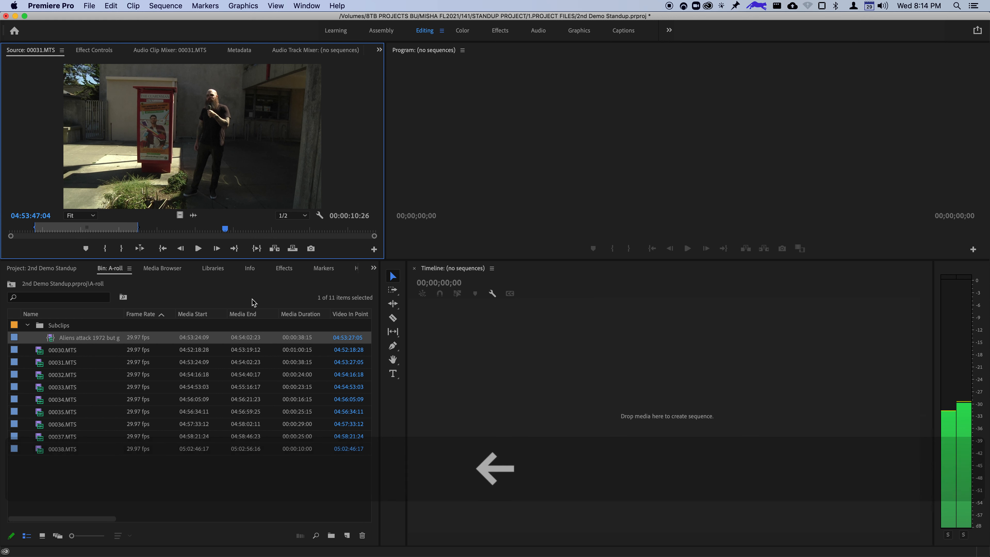
pyautogui.press('o')
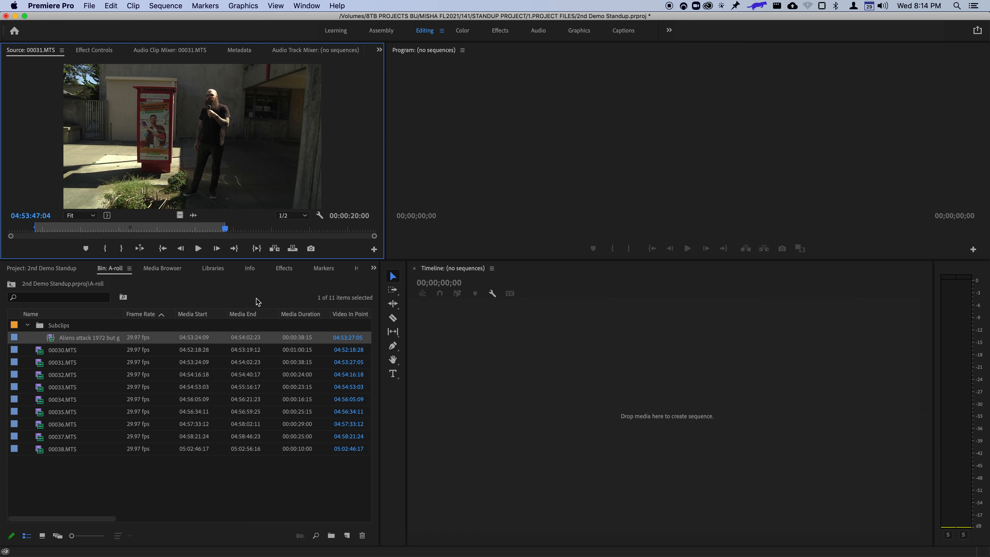
# Clear the In point of clip 00031.MTS and mark a new one at 04:53:44:15, where the second passage begins.
pyautogui.hotkey('alt', 'i')
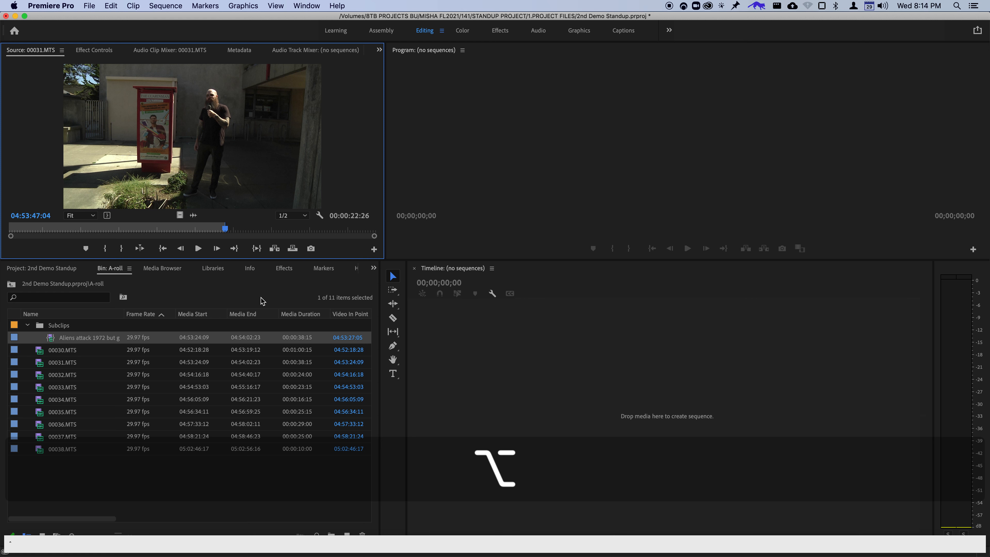
pyautogui.moveTo(153, 228); pyautogui.dragTo(168, 227)
pyautogui.press('space')
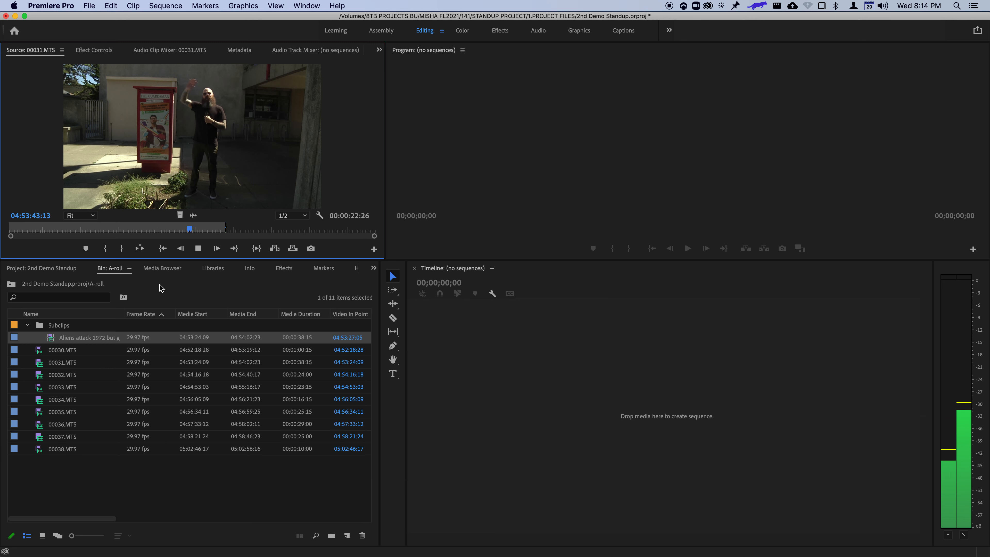
pyautogui.press('space')
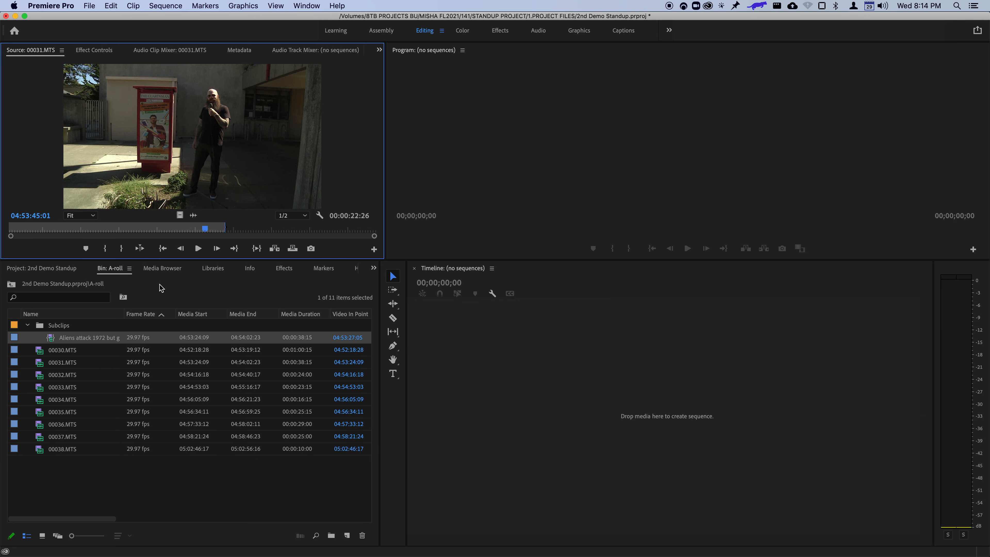
pyautogui.press('Left')
pyautogui.press('Left')
pyautogui.press('Left')
pyautogui.press('Left')
pyautogui.press('Left')
pyautogui.press('Left')
pyautogui.press('Left')
pyautogui.press('Left')
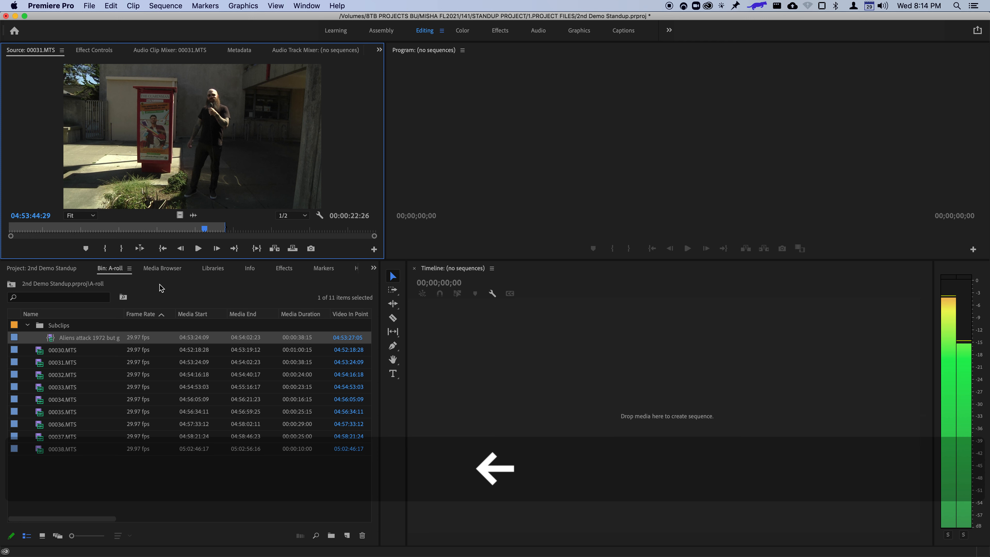
pyautogui.press('Left')
pyautogui.press('Left')
pyautogui.press('Left')
pyautogui.press('Left')
pyautogui.press('Left')
pyautogui.press('Left')
pyautogui.press('Left')
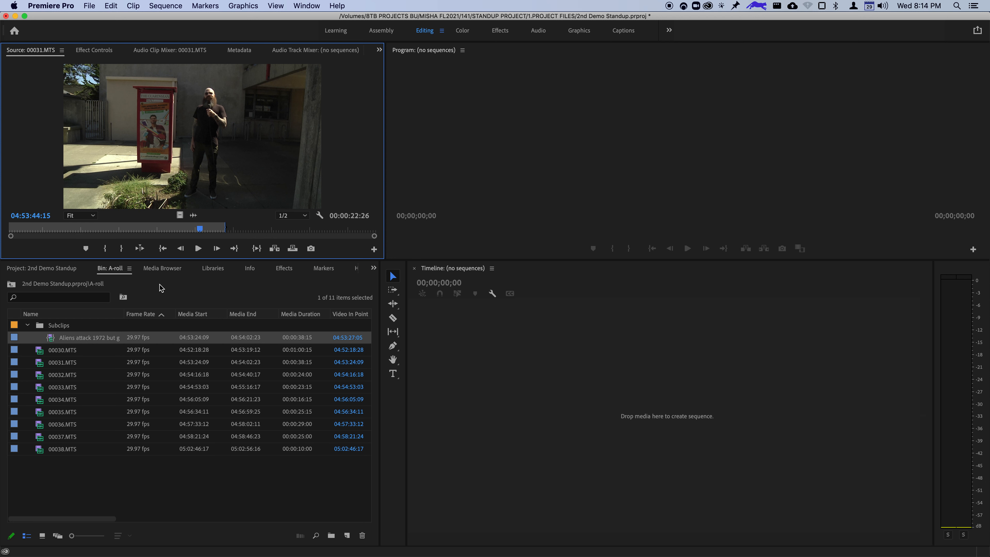
pyautogui.press('i')
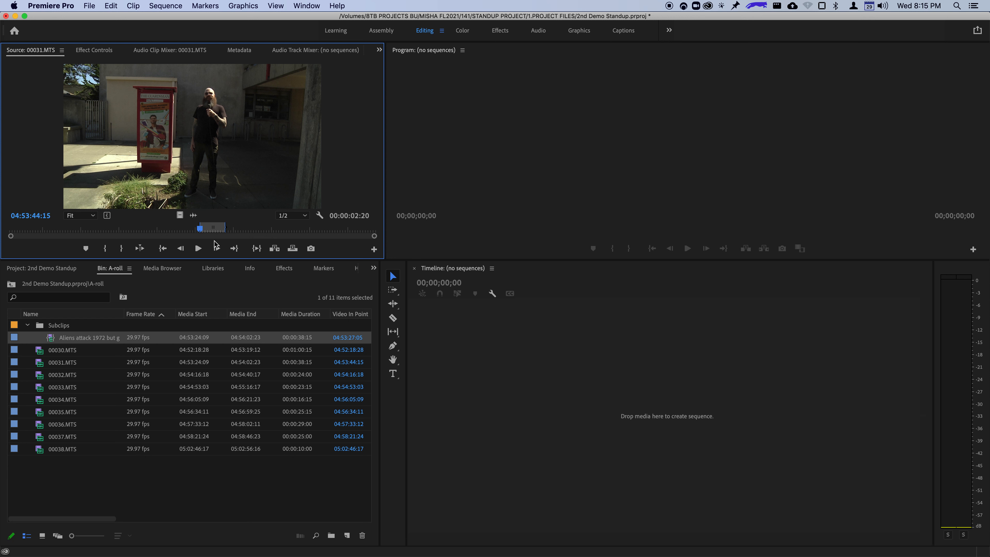
# Play the marked range and make a subclip of it named "the famous event 1972", with trims not restricted to the subclip boundaries.
pyautogui.press('space')
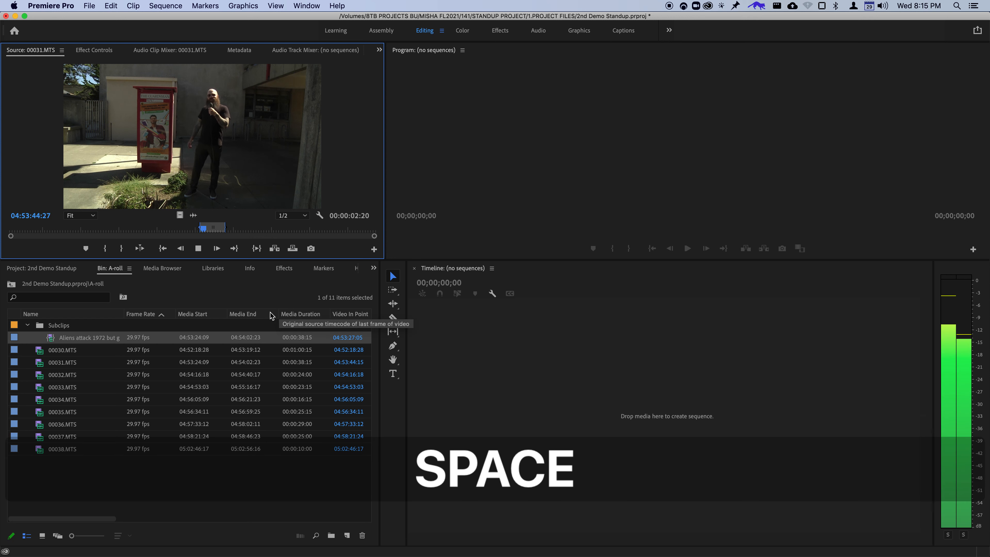
pyautogui.press('space')
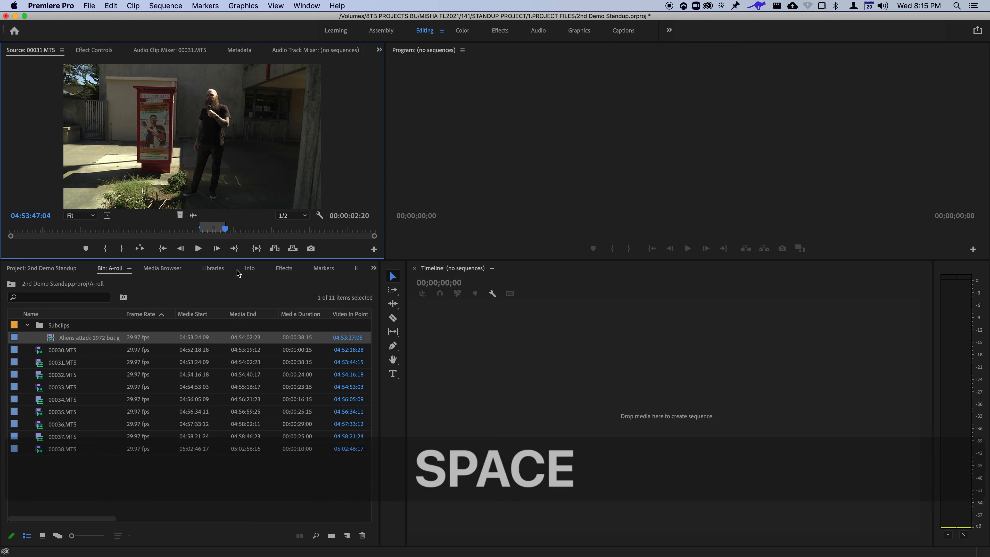
pyautogui.click(140, 5)
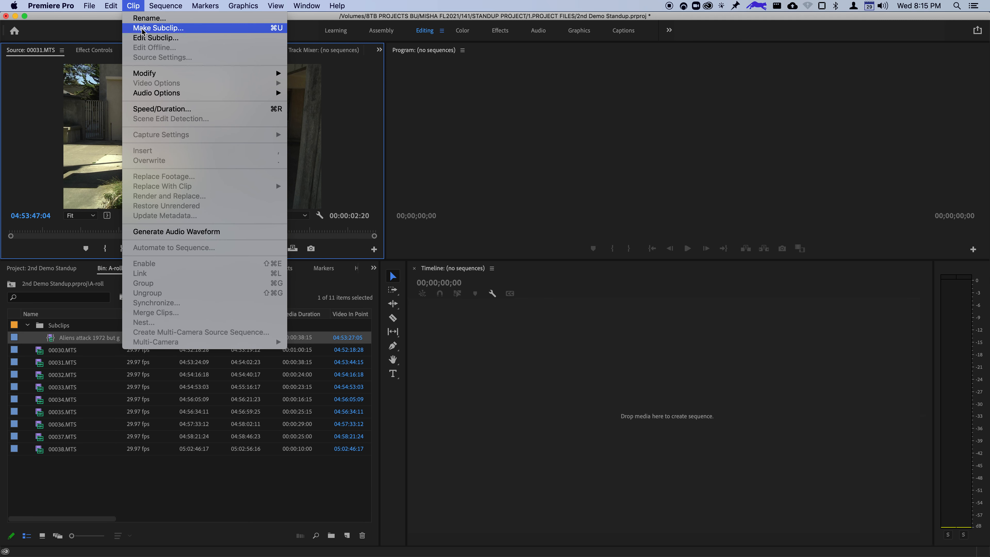
pyautogui.click(142, 29)
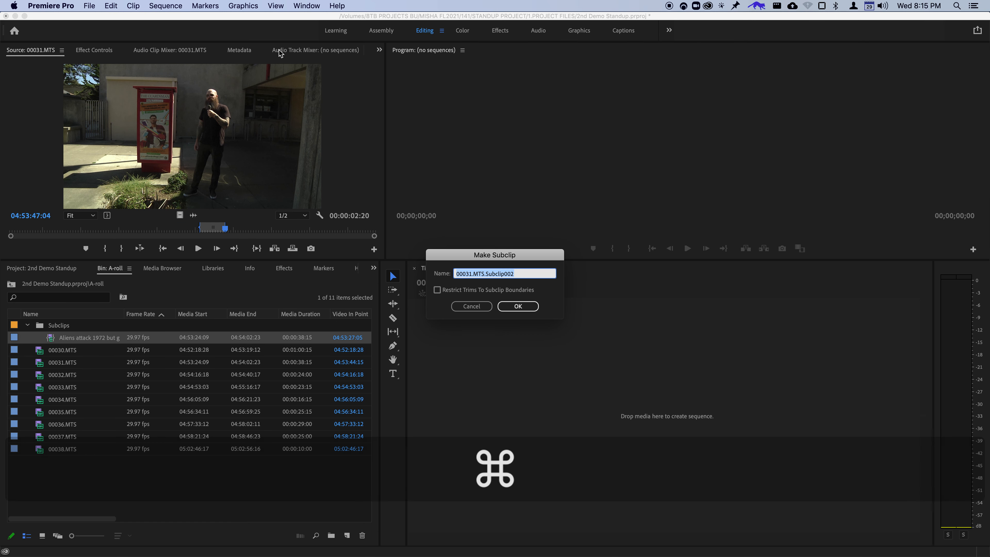
pyautogui.write('the famousn')
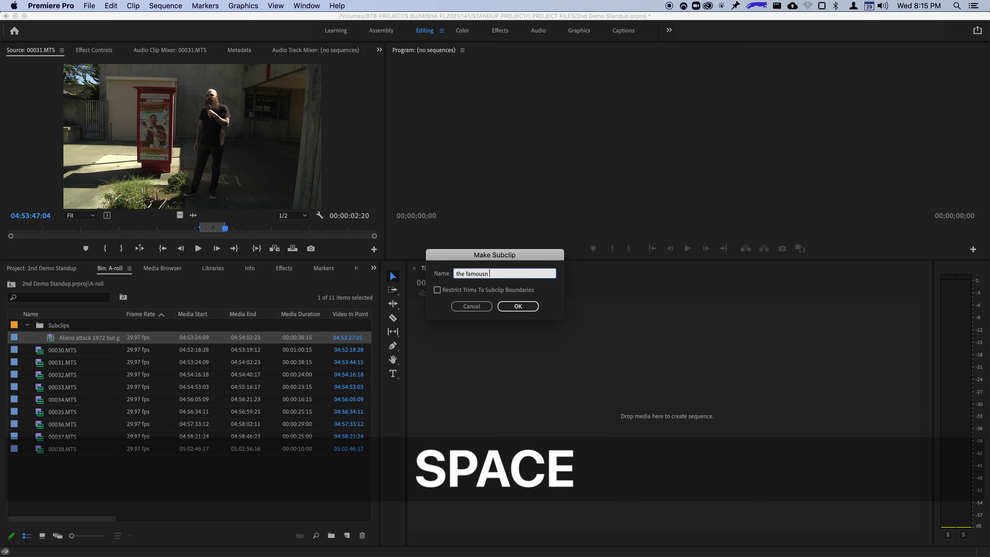
pyautogui.press('BackSpace')
pyautogui.write('event 1972')
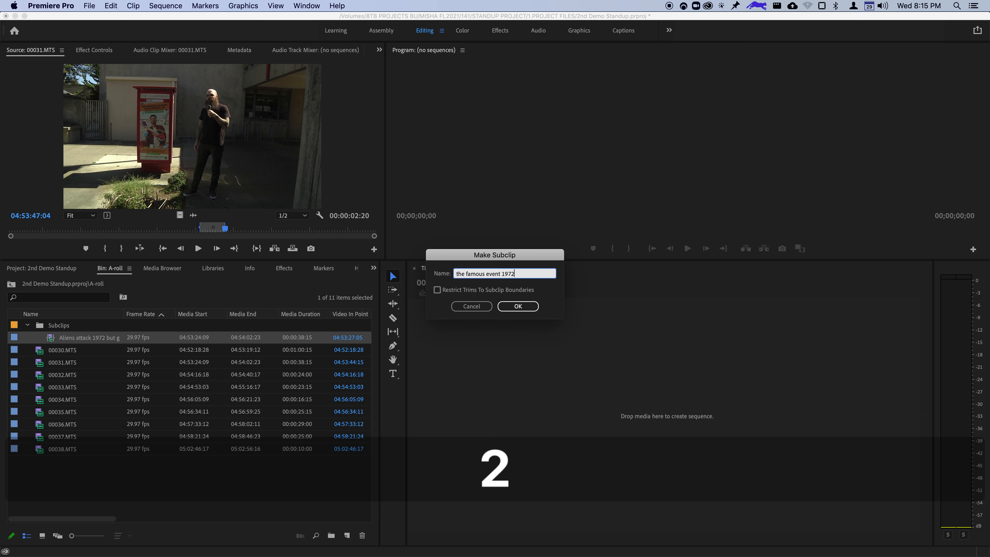
pyautogui.press('Return')
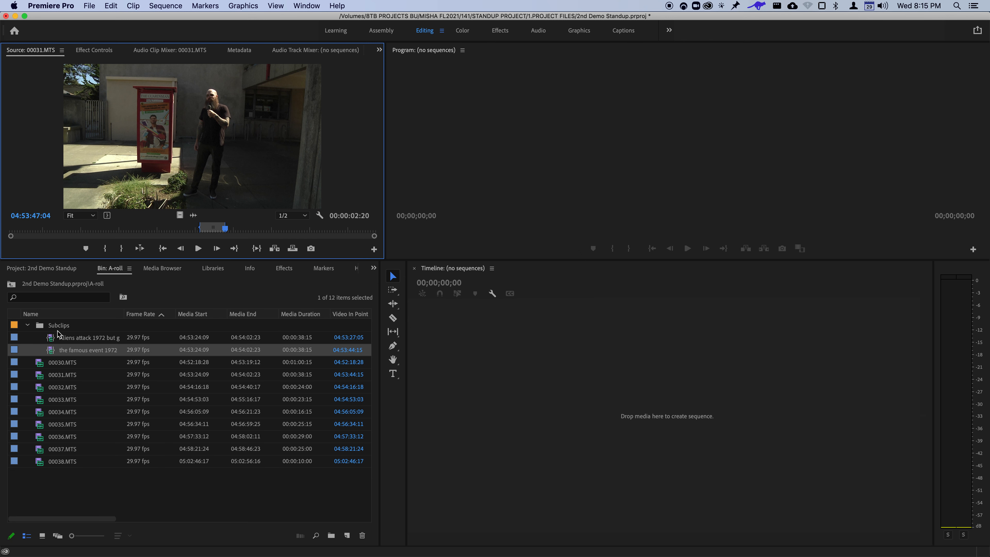
# Go to the project's top level, open the B-roll bin and look through its clips.
pyautogui.click(62, 326)
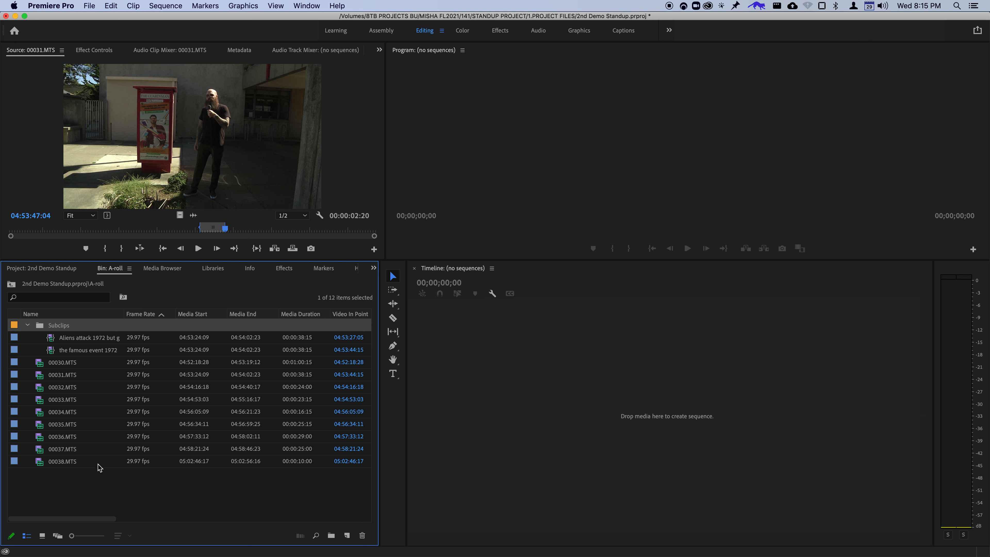
pyautogui.click(62, 269)
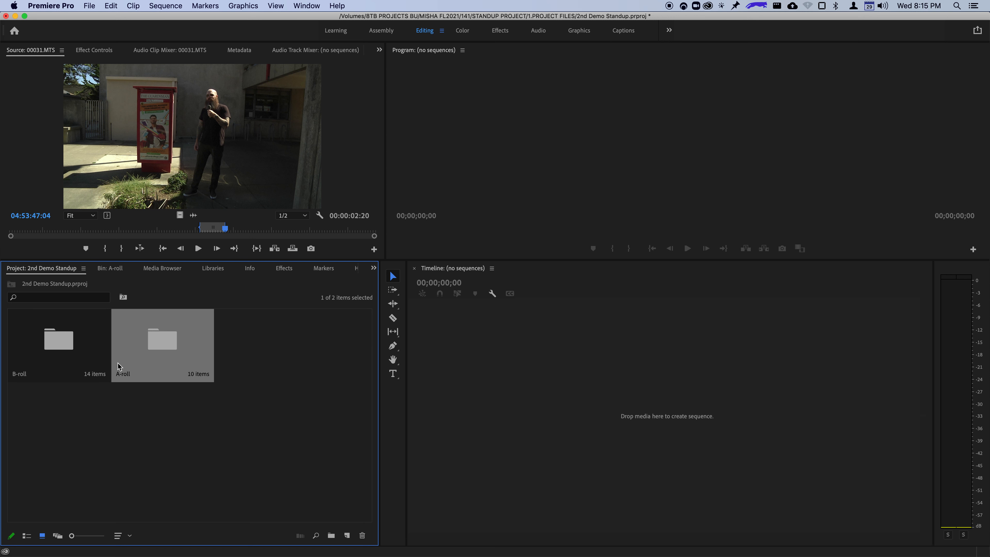
pyautogui.click(80, 421)
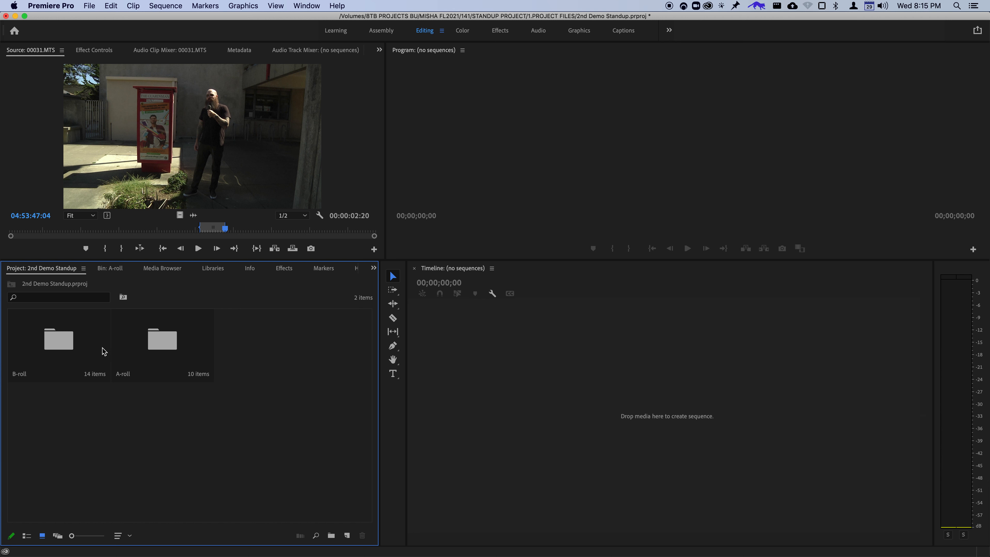
pyautogui.doubleClick(86, 358)
pyautogui.scroll(-2, 180, 355)
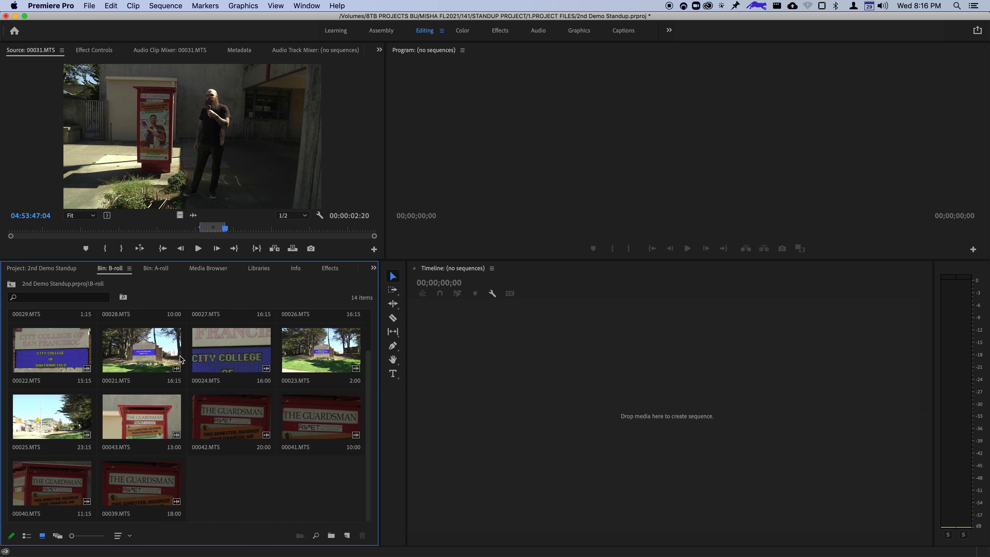
pyautogui.scroll(2, 212, 474)
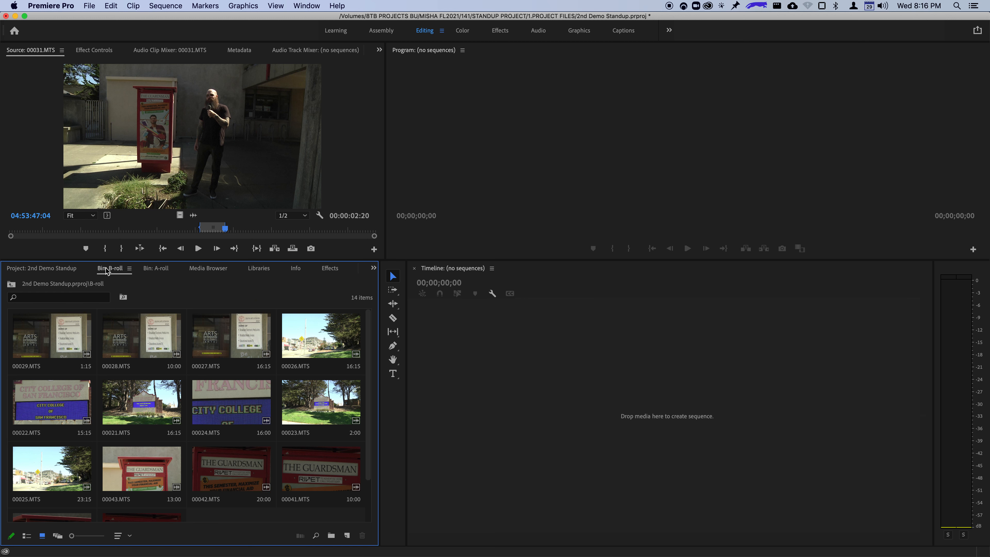
# Return to the A-roll bin, show its contents as thumbnails and open the Subclips bin inside it.
pyautogui.click(62, 268)
pyautogui.doubleClick(139, 376)
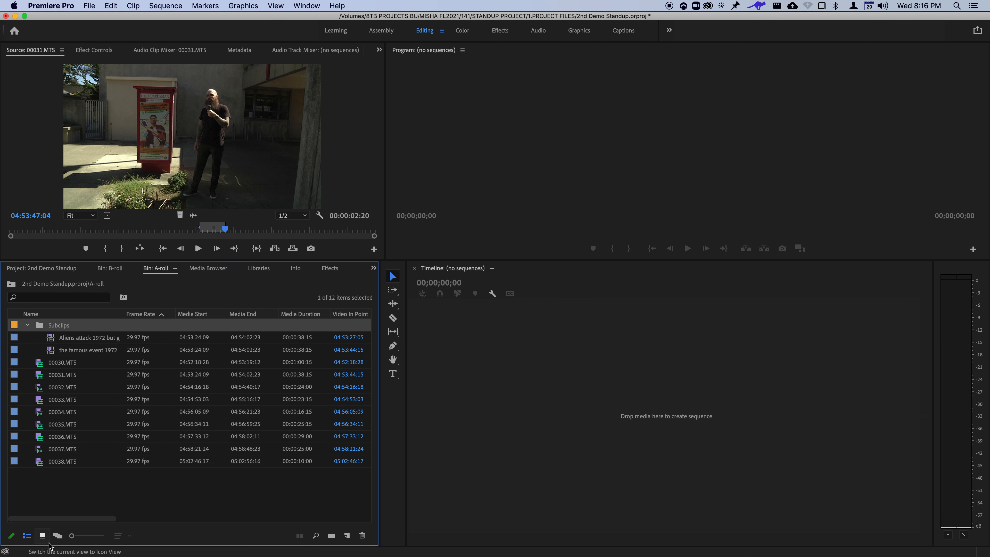
pyautogui.click(41, 536)
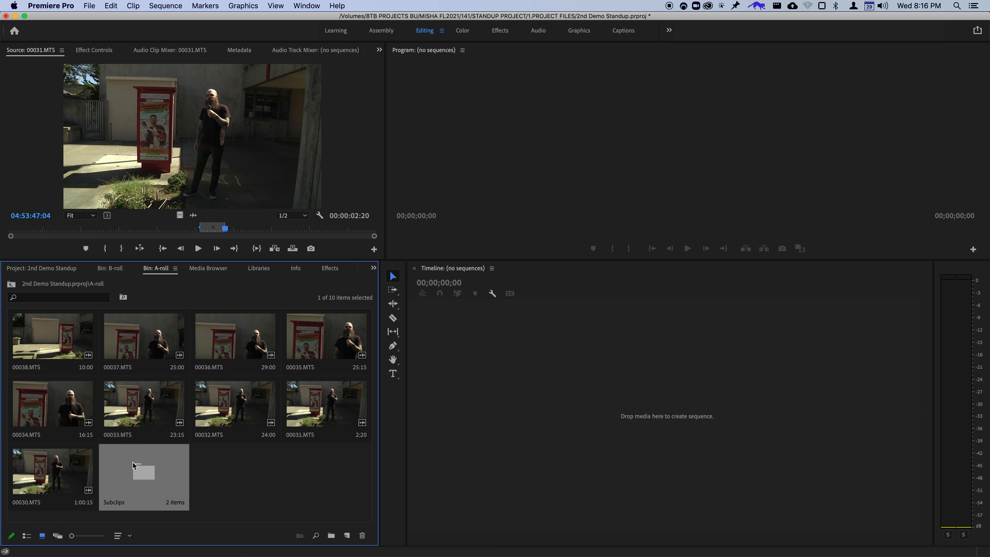
pyautogui.doubleClick(149, 487)
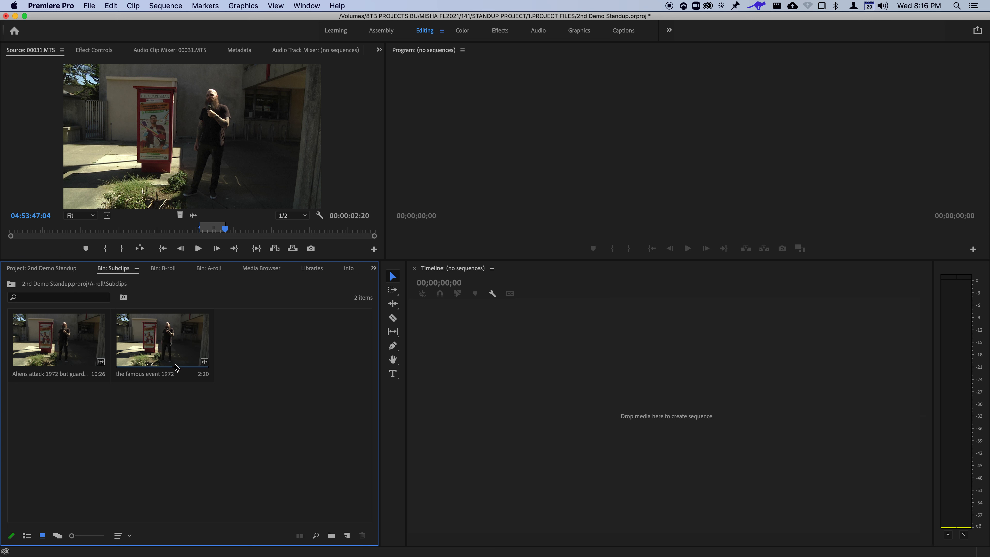
# Load the subclip "the famous event 1972" in the Source Monitor, play it through and return to the project's top level.
pyautogui.doubleClick(161, 351)
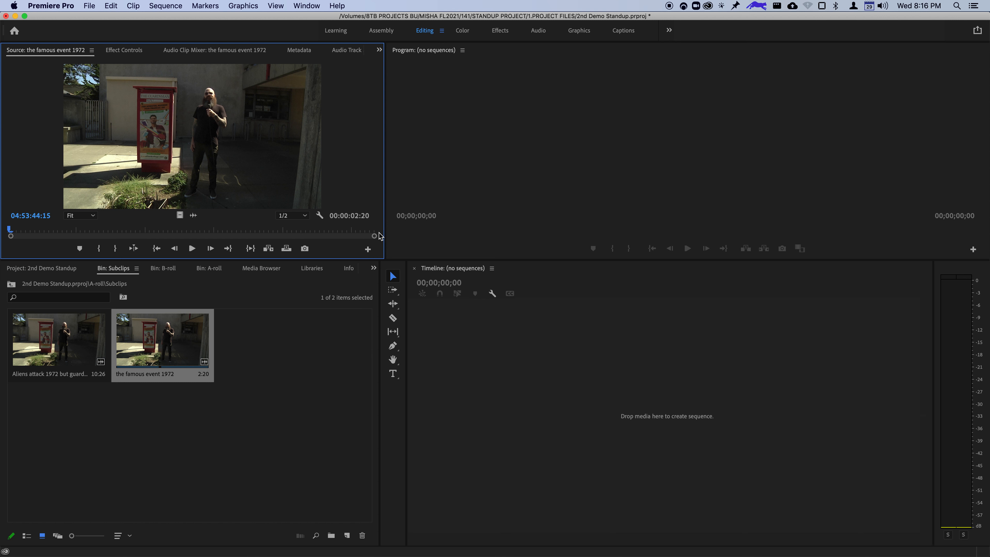
pyautogui.press('space')
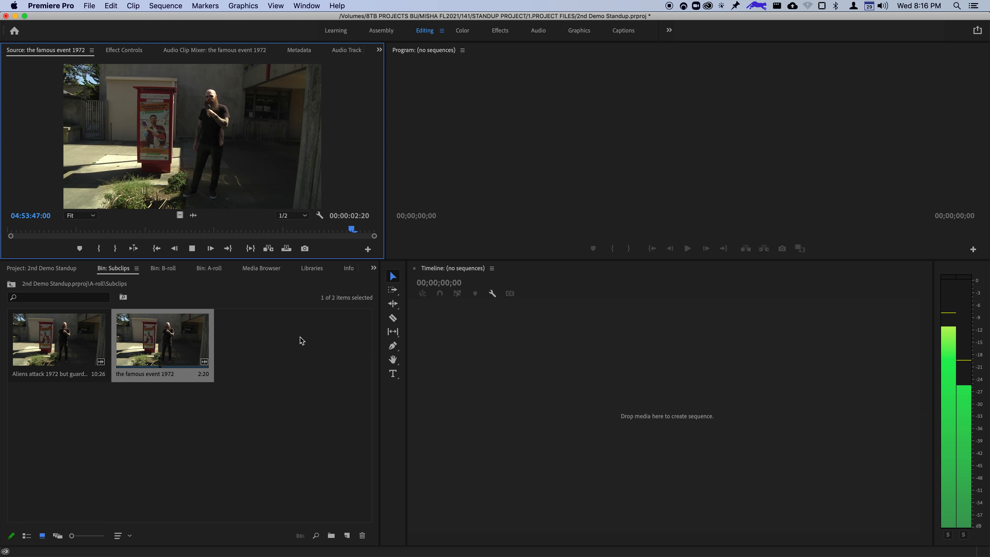
pyautogui.press('space')
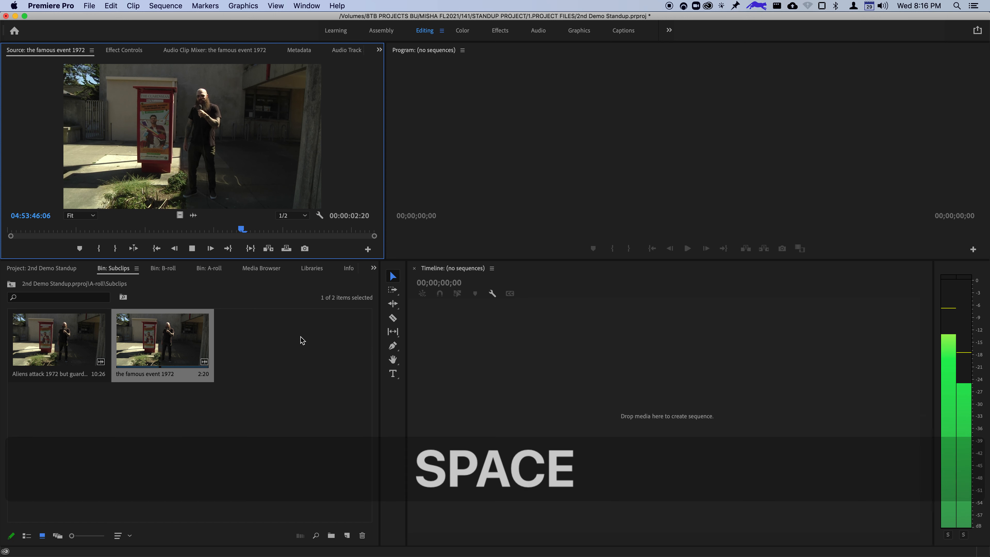
pyautogui.press('space')
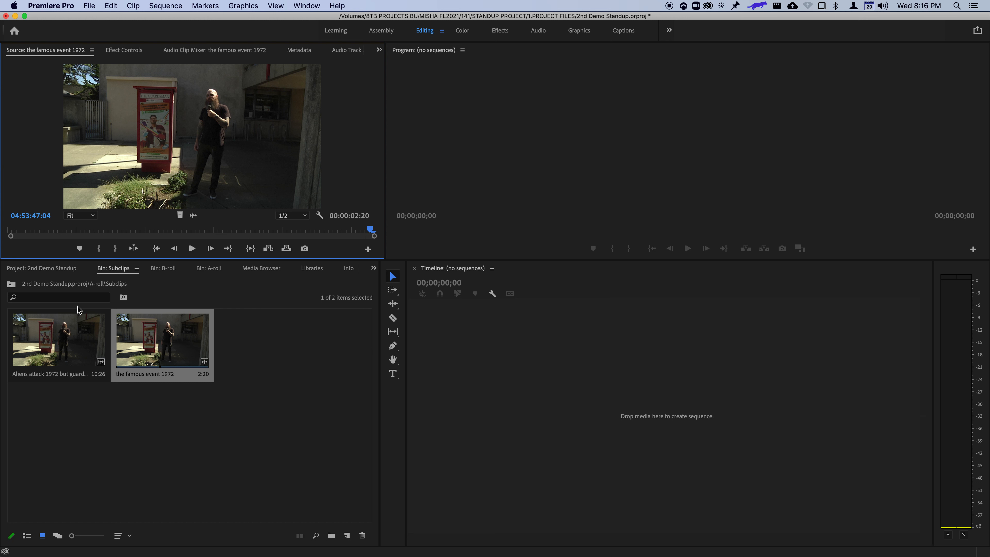
pyautogui.click(69, 273)
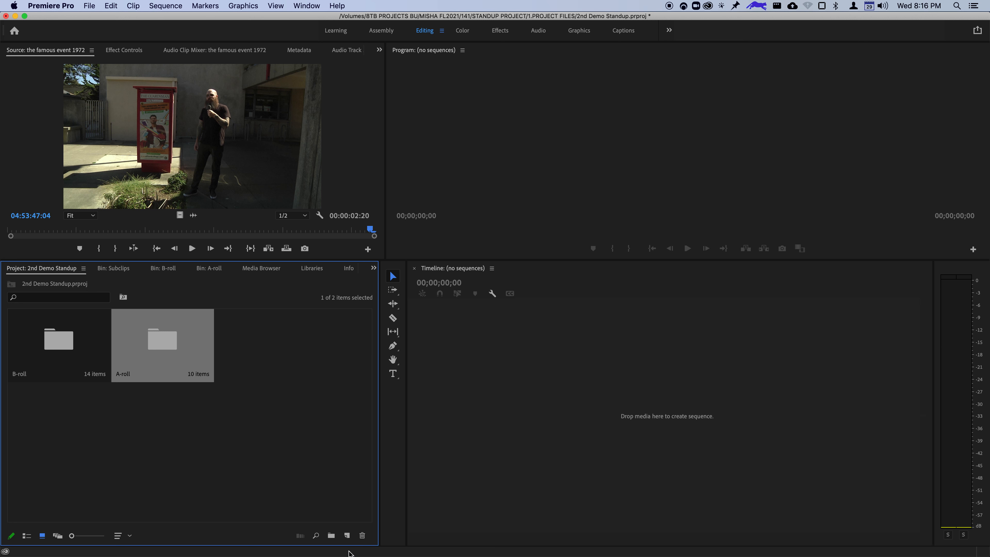
# Create a bin named "Sequences" at the project's top level, beside the A-roll and B-roll bins.
pyautogui.click(331, 538)
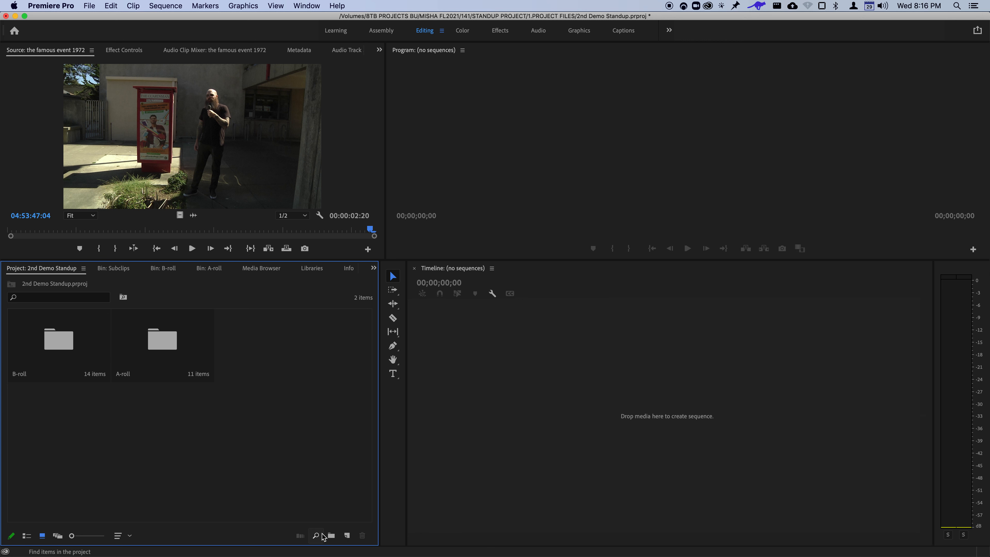
pyautogui.click(331, 536)
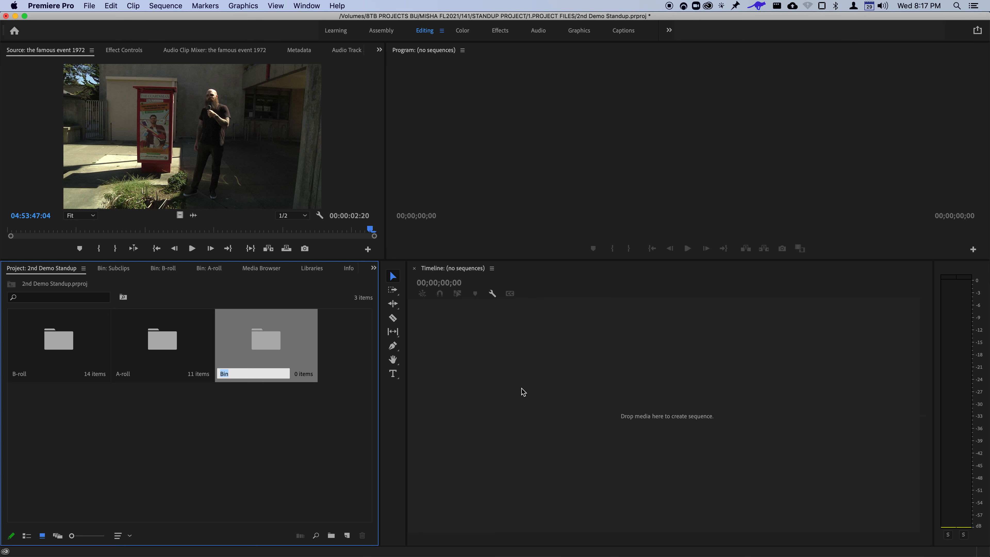
pyautogui.write('Se')
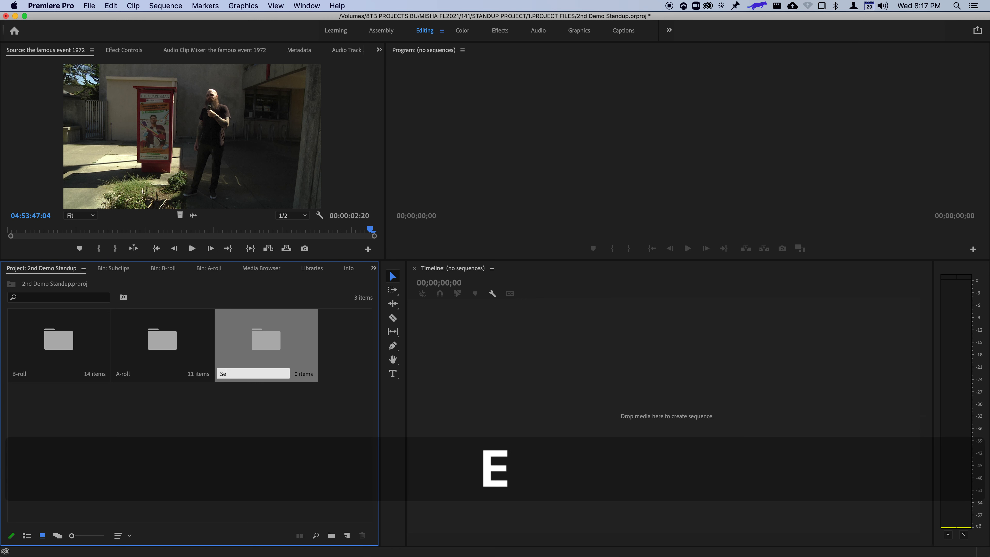
pyautogui.write('quences')
pyautogui.press('Return')
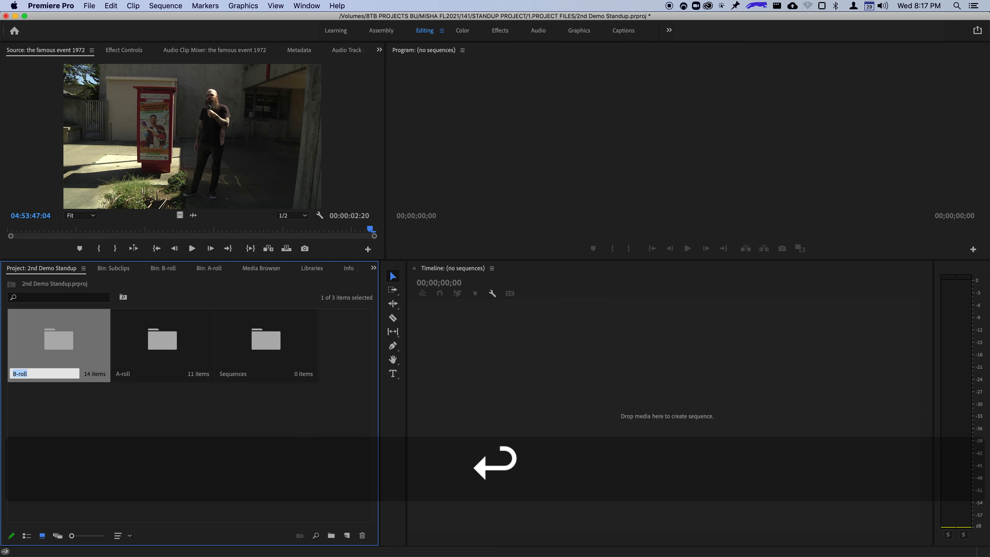
pyautogui.click(278, 411)
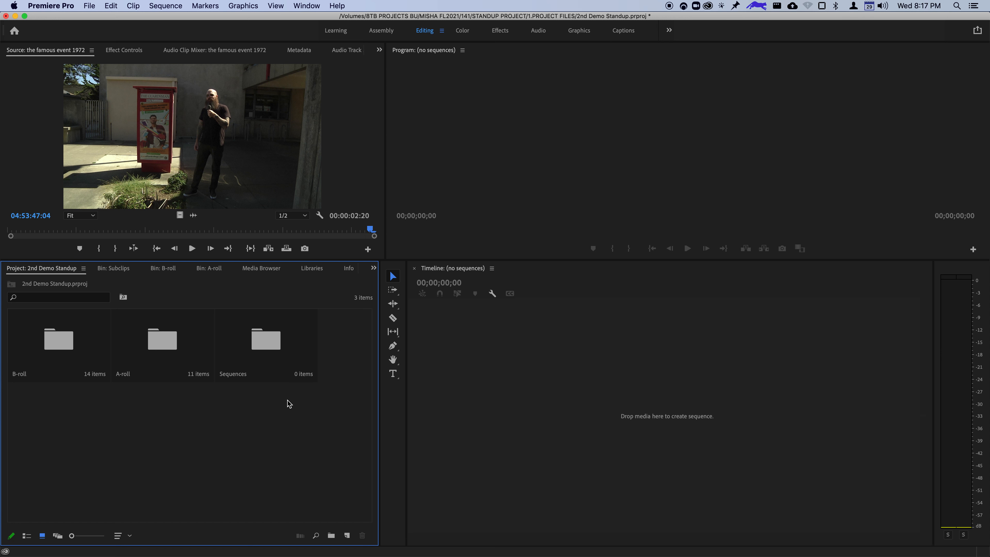
pyautogui.click(263, 366)
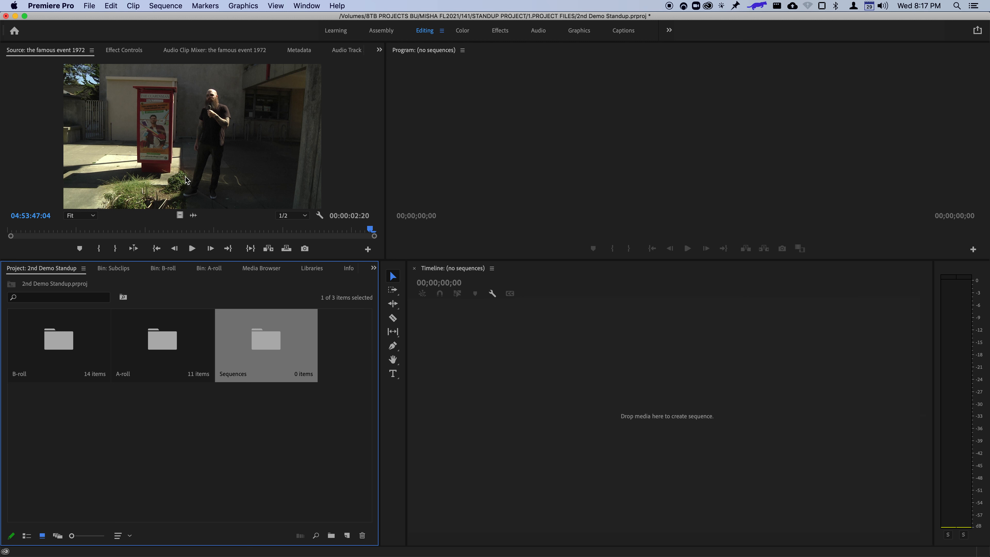
# Create a sequence from the loaded subclip "the famous event 1972" in the empty timeline and play it.
pyautogui.click(190, 150)
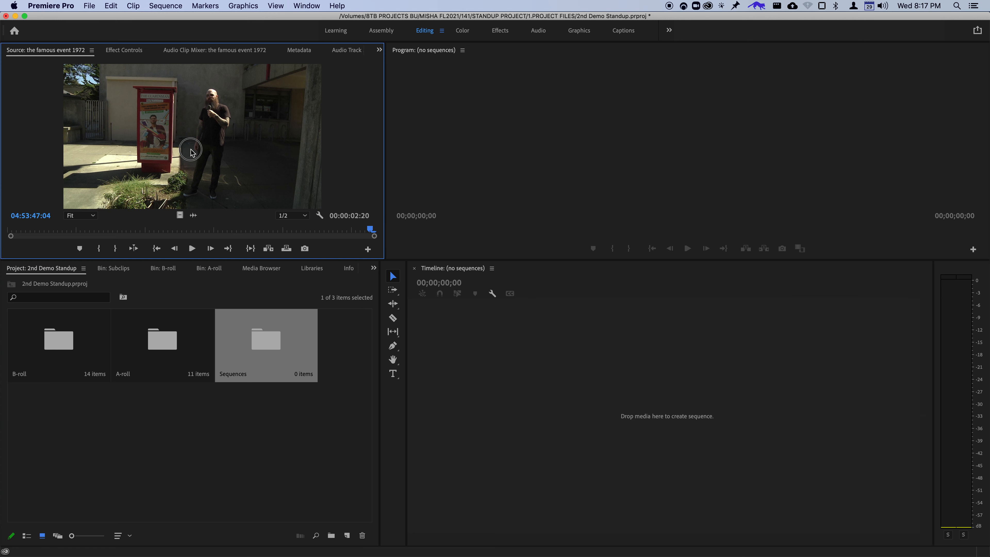
pyautogui.click(251, 183)
pyautogui.moveTo(250, 183); pyautogui.dragTo(497, 387)
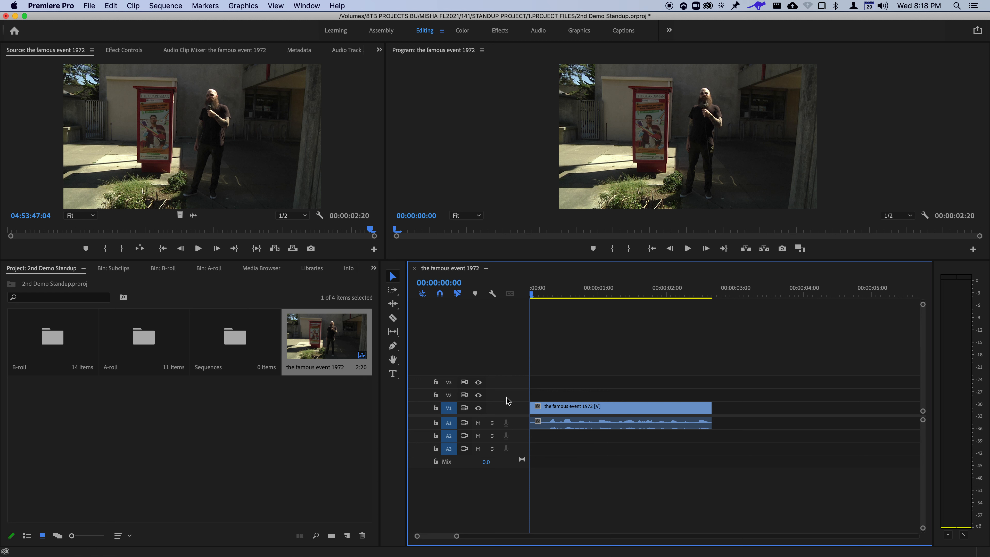
pyautogui.press('space')
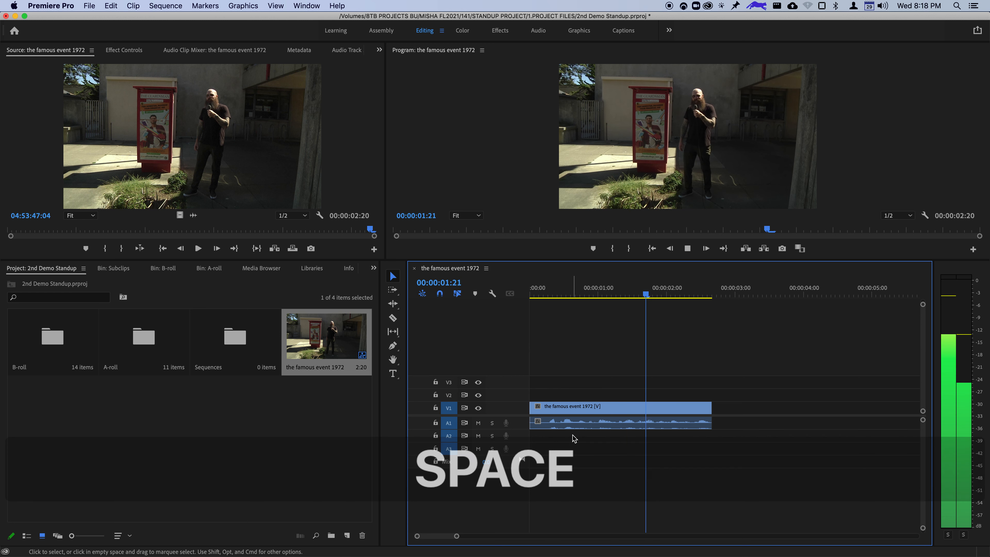
pyautogui.press('space')
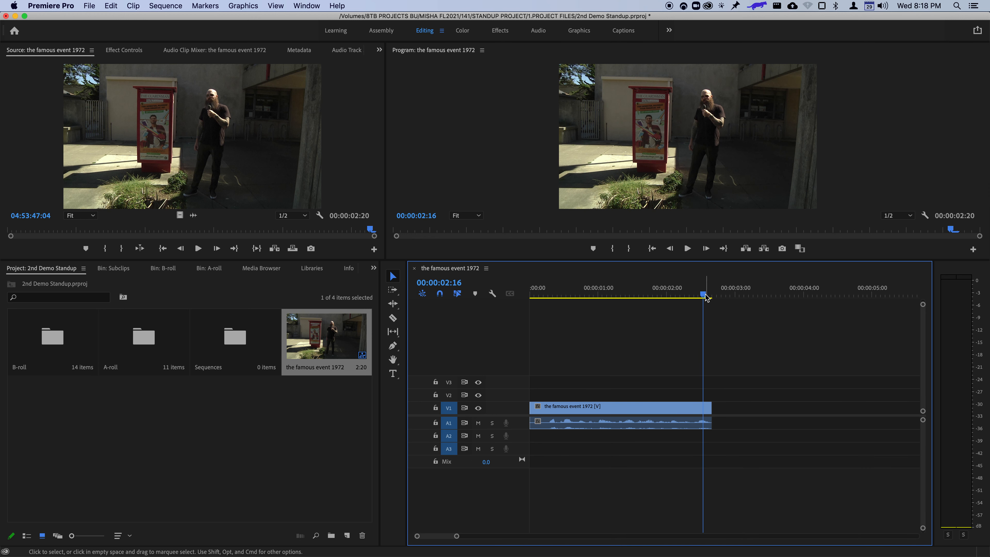
# Open the A-roll bin and delete the stray empty bin from it.
pyautogui.click(253, 421)
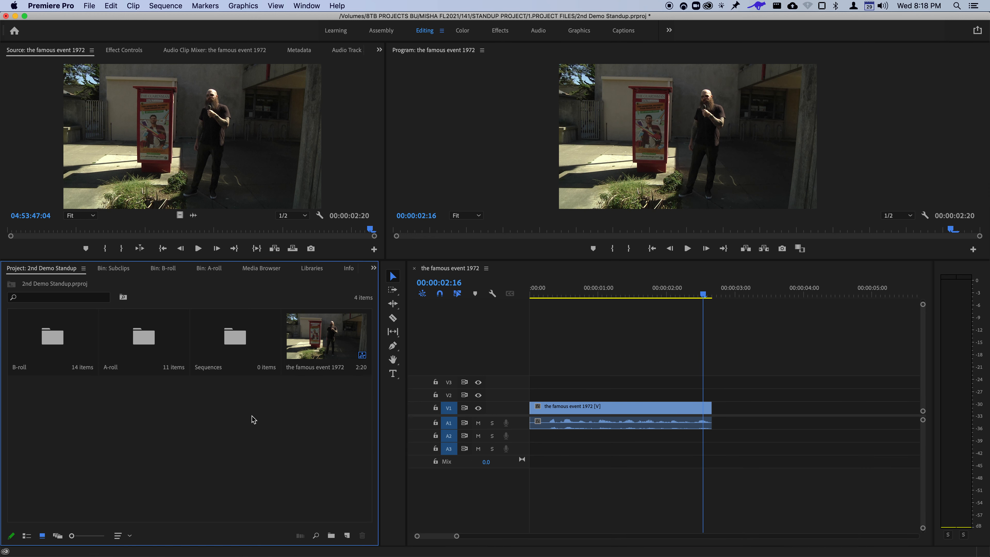
pyautogui.doubleClick(142, 338)
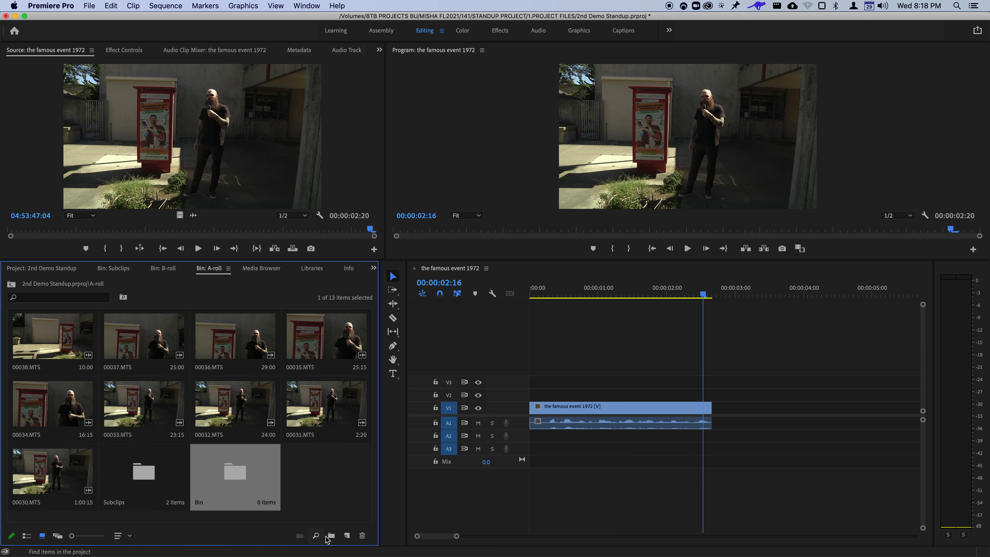
pyautogui.click(368, 538)
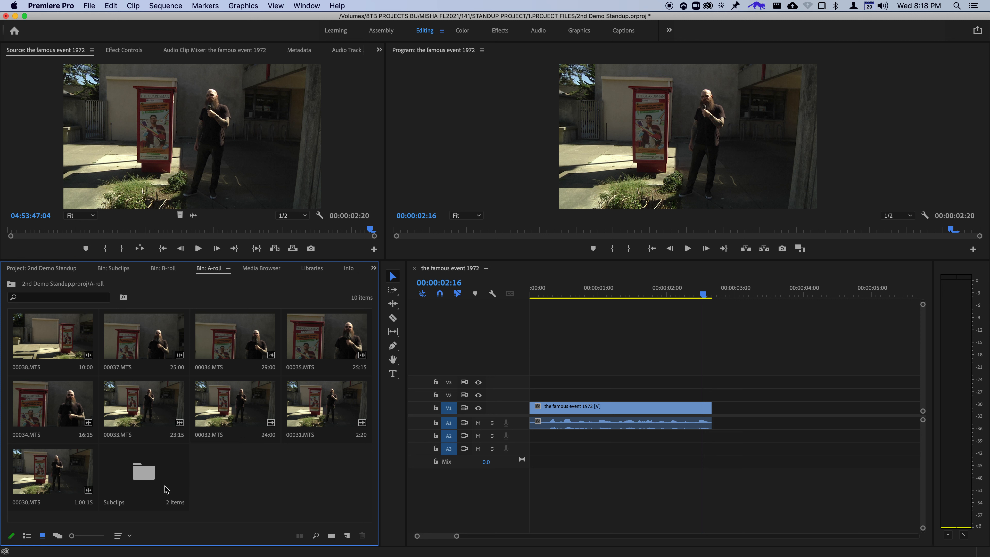
# Open the Subclips bin, load "Aliens attack 1972 but guardsman stays strong" in the Source Monitor and play its opening part.
pyautogui.doubleClick(141, 485)
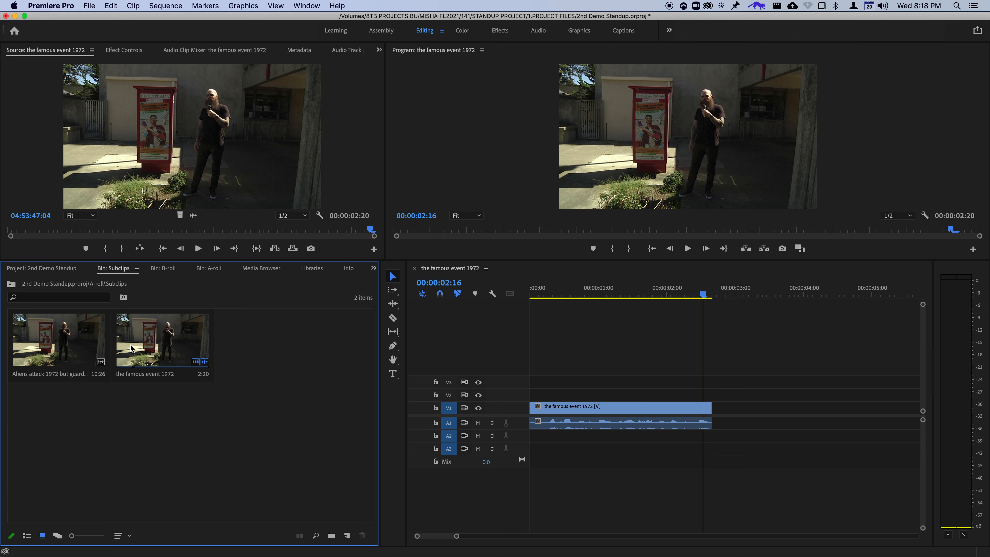
pyautogui.doubleClick(72, 322)
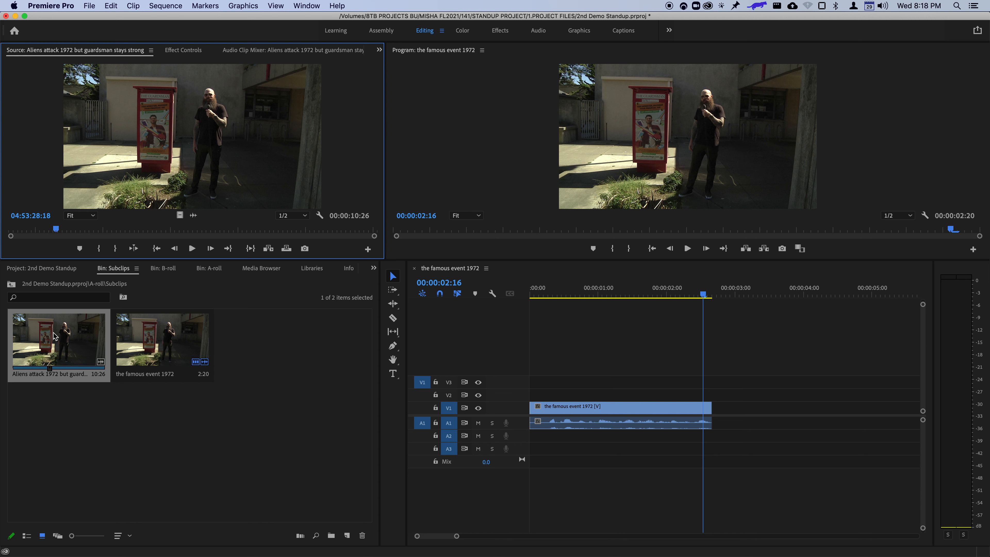
pyautogui.press('space')
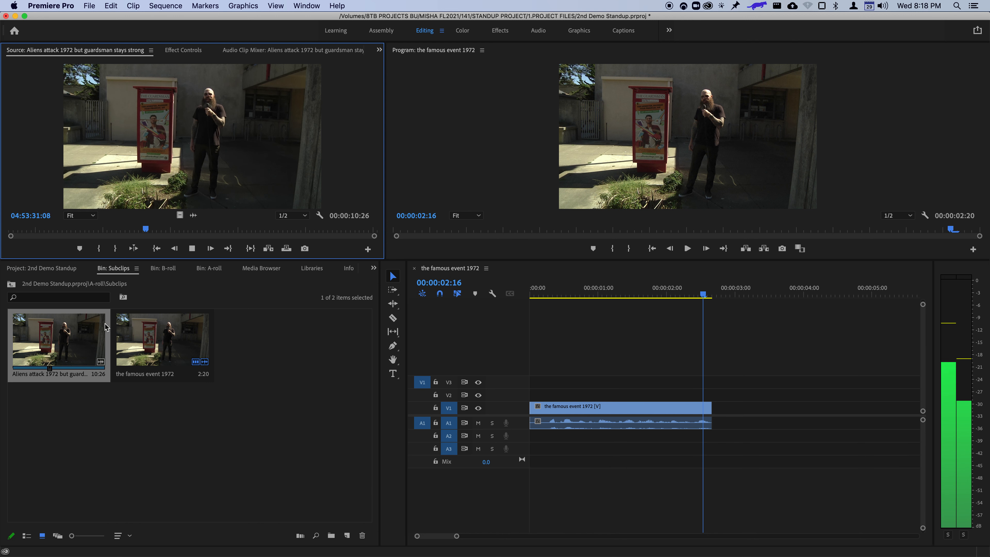
pyautogui.press('space')
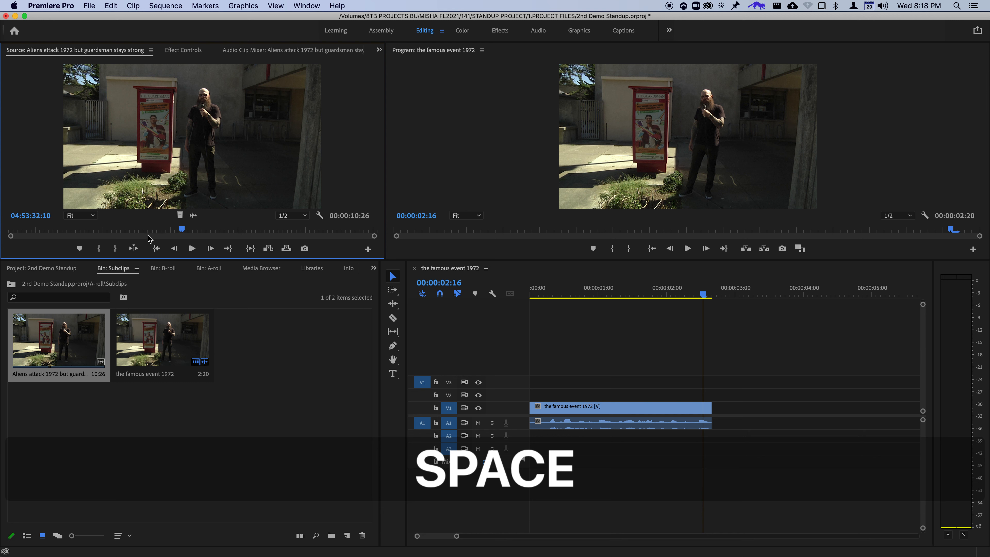
# Replay the opening of the Aliens subclip to find where the passage starts and mark an In point at 04:53:31:04.
pyautogui.moveTo(150, 229); pyautogui.dragTo(140, 232)
pyautogui.press('space')
pyautogui.press('space')
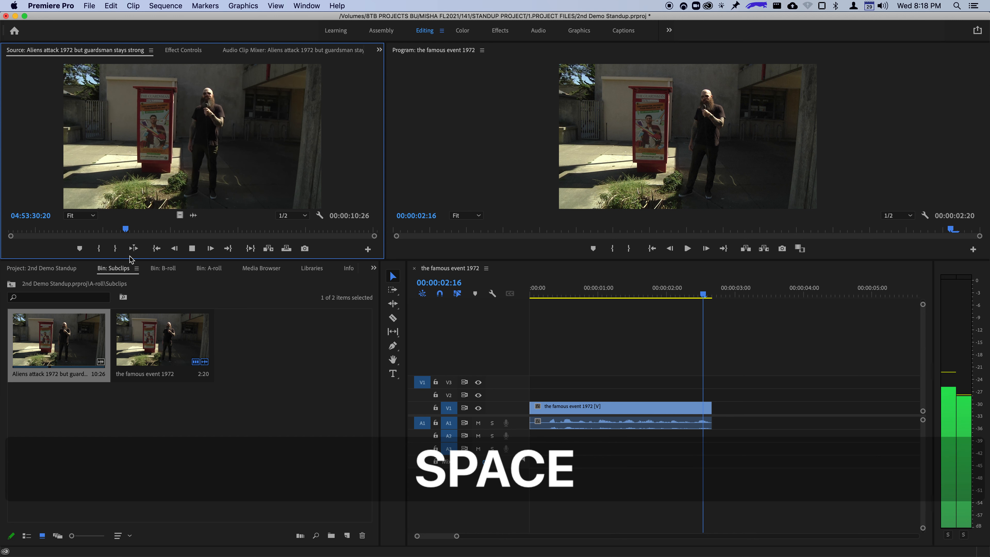
pyautogui.moveTo(135, 230); pyautogui.dragTo(101, 231)
pyautogui.press('space')
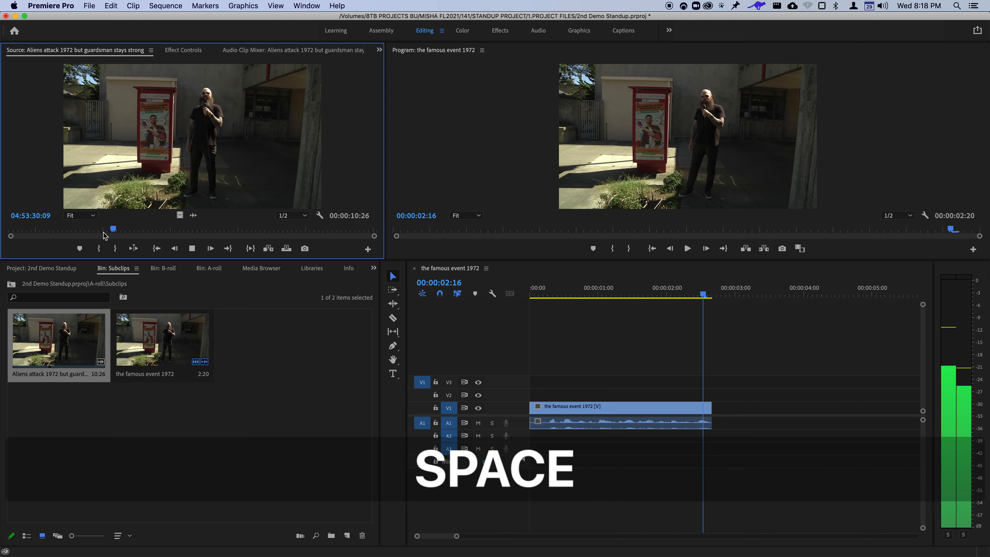
pyautogui.press('space')
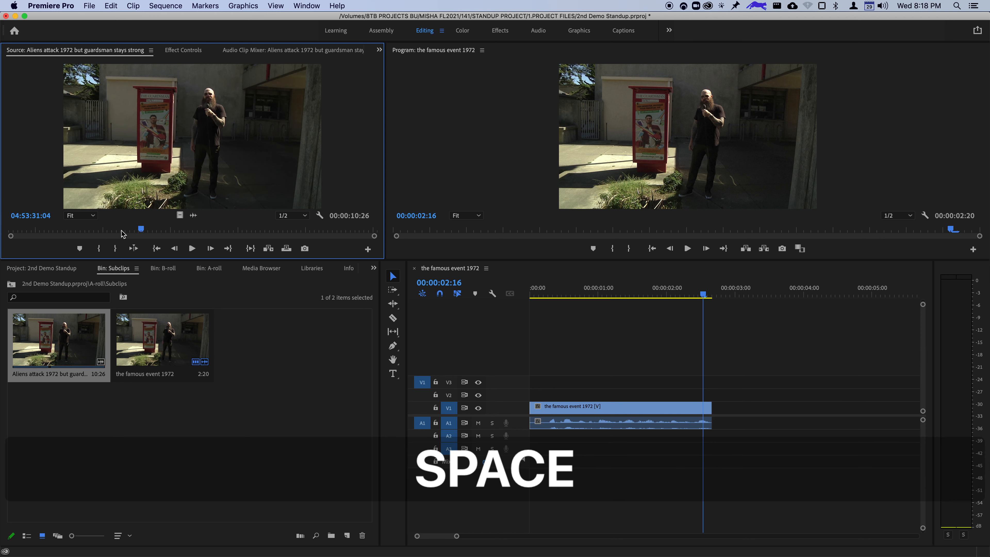
pyautogui.press('i')
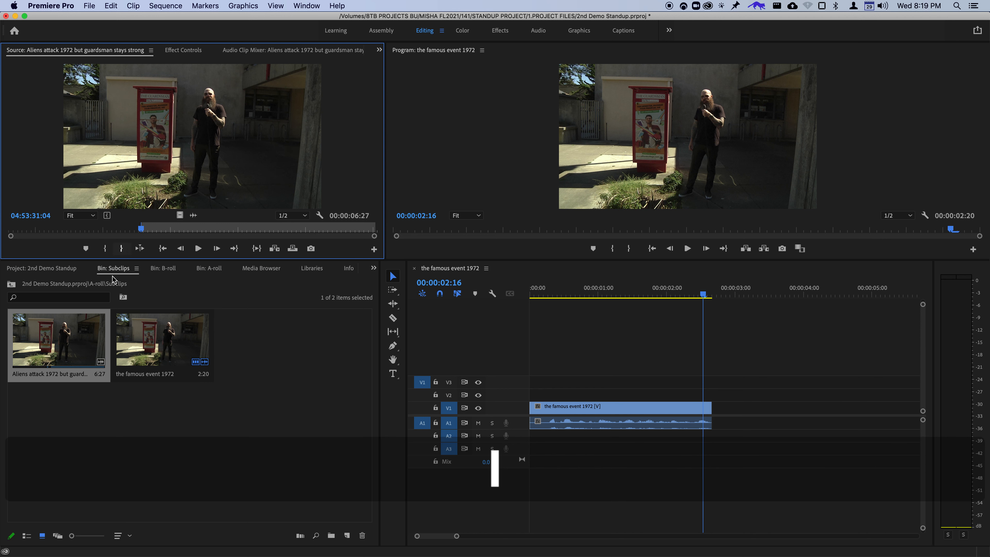
# Play the Aliens subclip on to the end of the passage and mark an Out point at 04:53:37:29.
pyautogui.press('space')
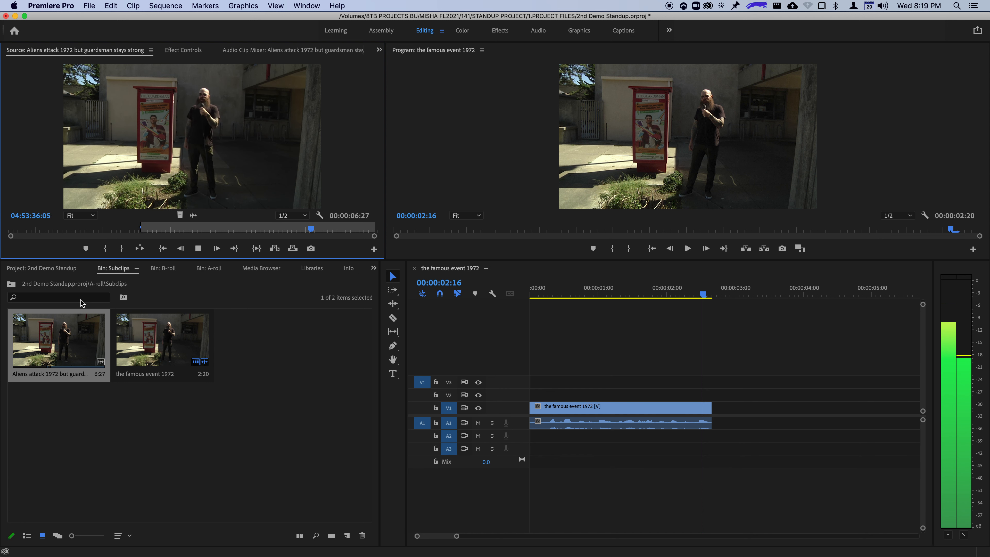
pyautogui.press('space')
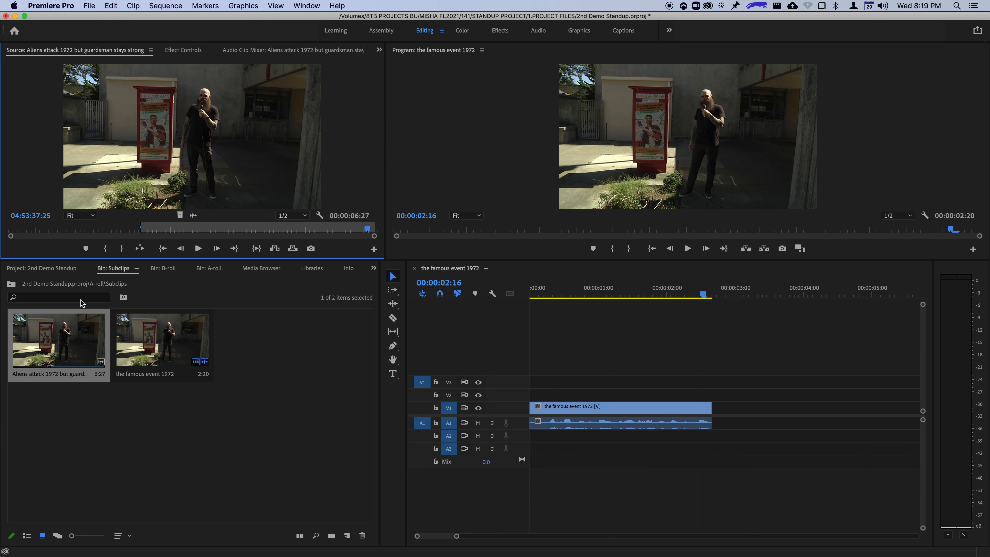
pyautogui.press('Right')
pyautogui.press('Right')
pyautogui.press('Right')
pyautogui.press('Right')
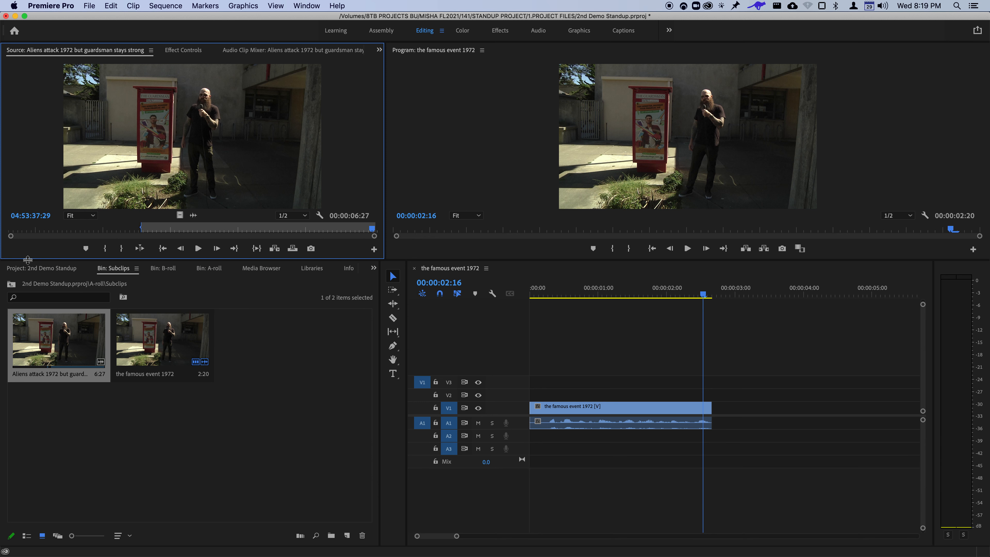
pyautogui.press('o')
# Place the marked Aliens passage on V1 and A1 at 00:00:03:00, after the first clip, and play across the gap.
pyautogui.click(707, 295)
pyautogui.moveTo(707, 295); pyautogui.dragTo(735, 296)
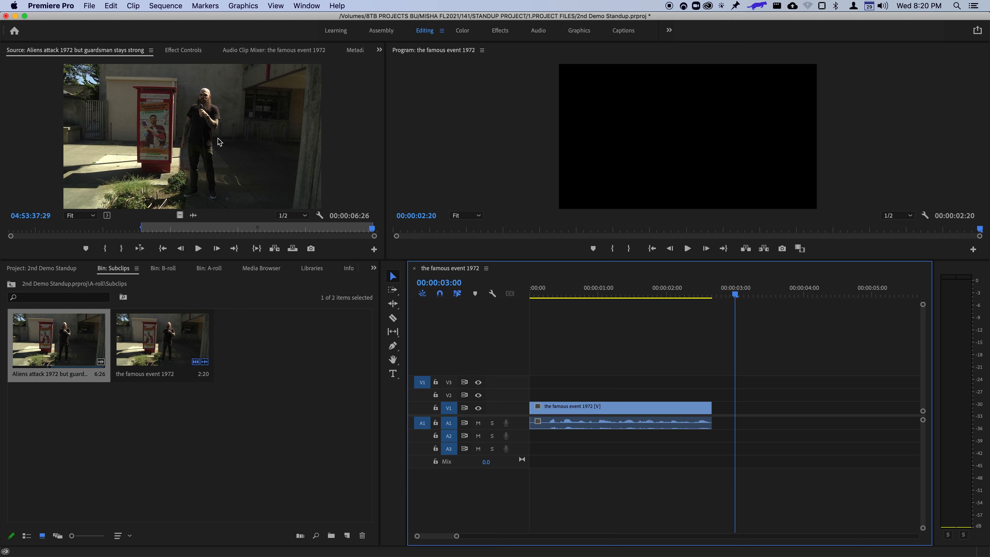
pyautogui.moveTo(156, 153); pyautogui.dragTo(740, 408)
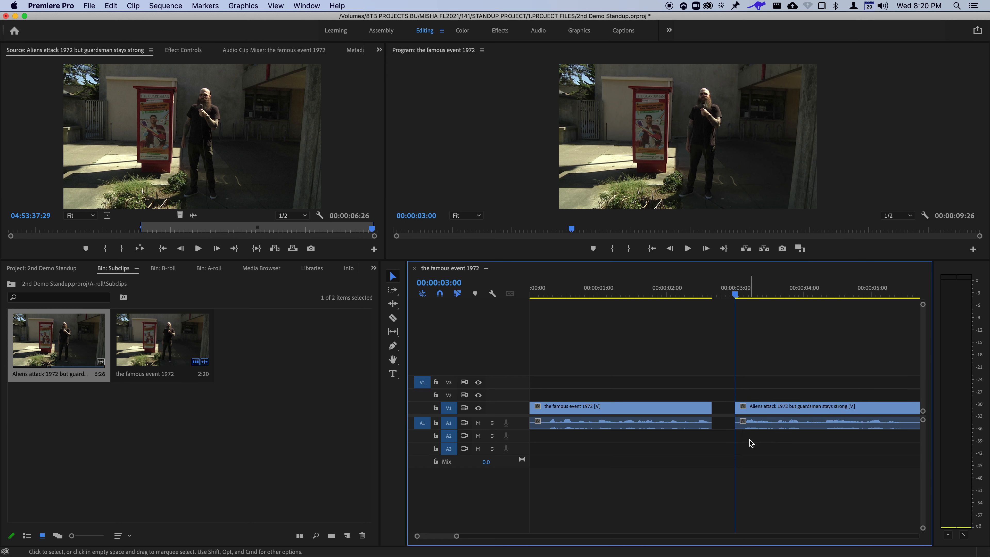
pyautogui.click(647, 291)
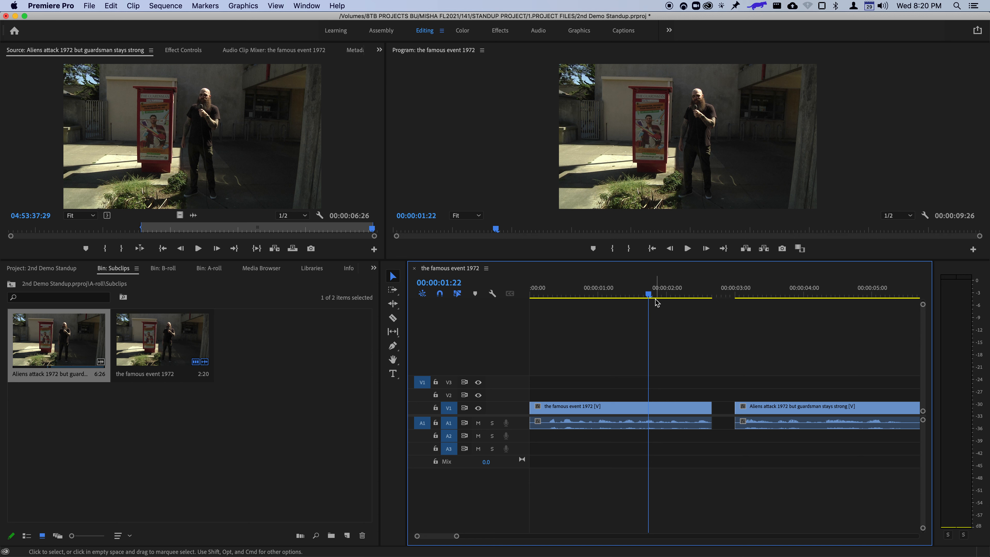
pyautogui.press('space')
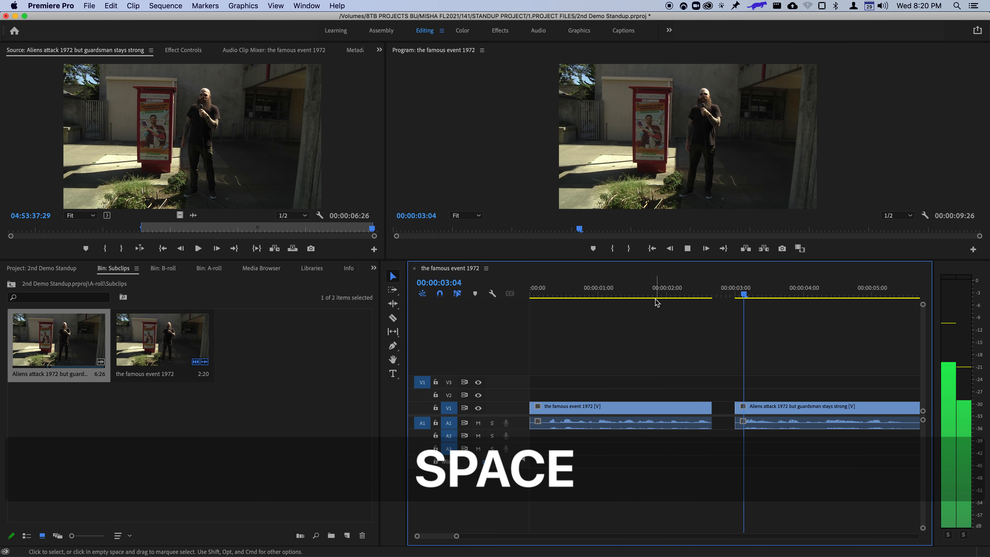
pyautogui.press('space')
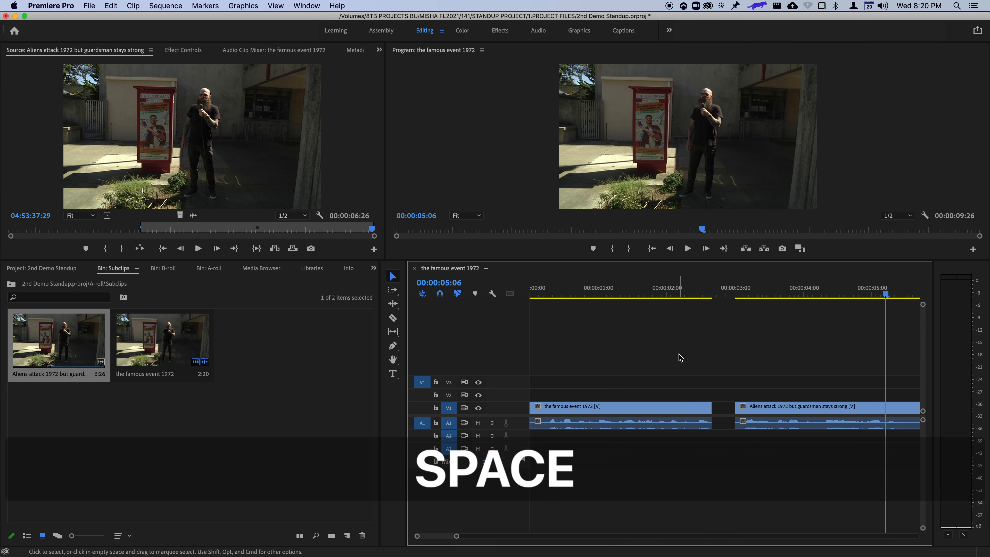
# Ripple delete the gap between the two timeline clips and play the joined clips.
pyautogui.click(737, 289)
pyautogui.moveTo(737, 289); pyautogui.dragTo(575, 292)
pyautogui.click(732, 407)
pyautogui.press('BackSpace')
pyautogui.press('space')
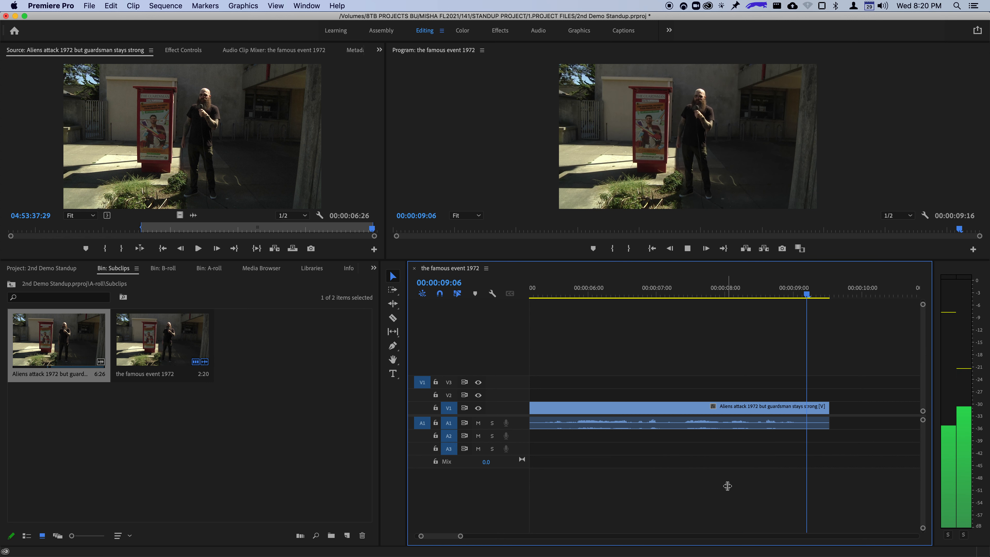
pyautogui.press('space')
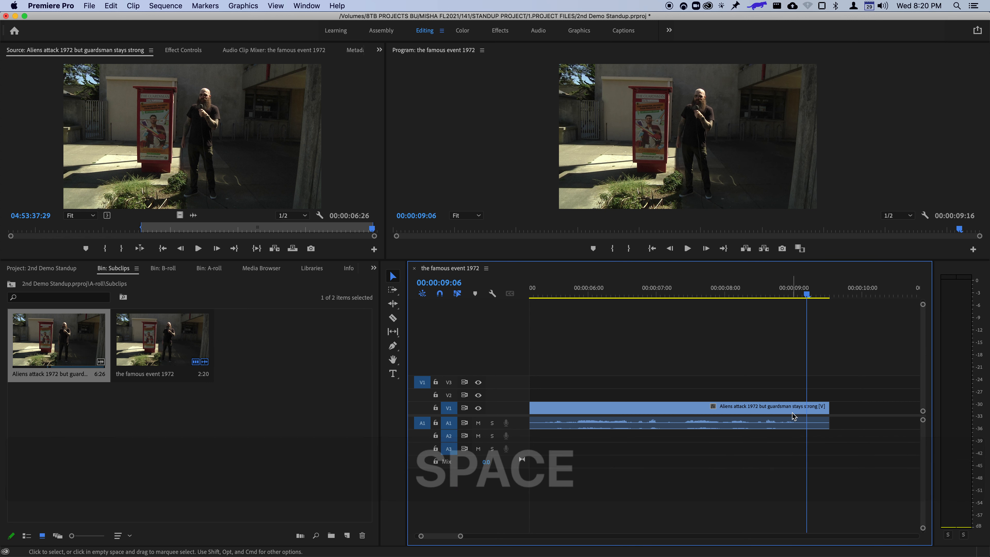
# Move the Aliens clip about one second later in the timeline, leaving a gap after "the famous event 1972".
pyautogui.press('Up')
pyautogui.moveTo(754, 412); pyautogui.dragTo(825, 410)
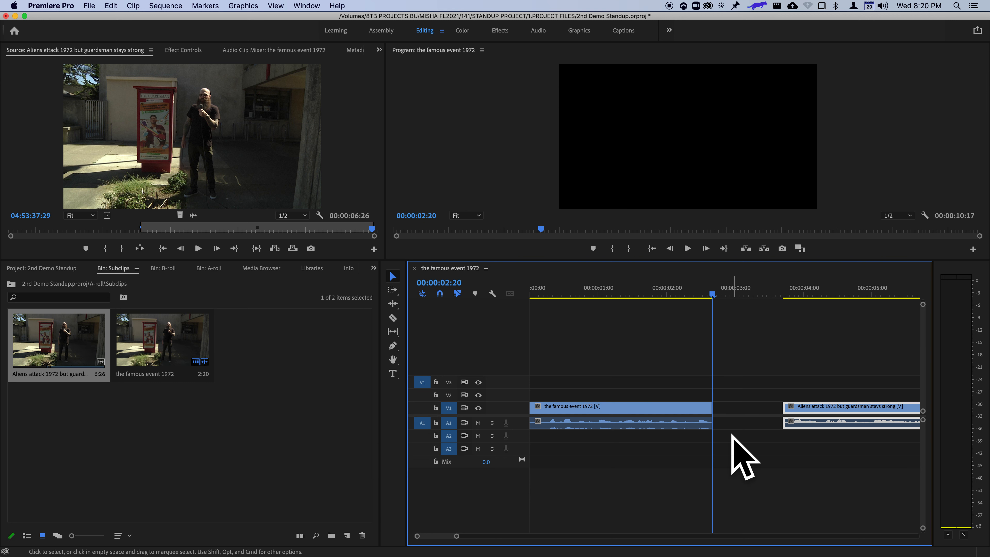
pyautogui.moveTo(680, 291); pyautogui.dragTo(659, 291)
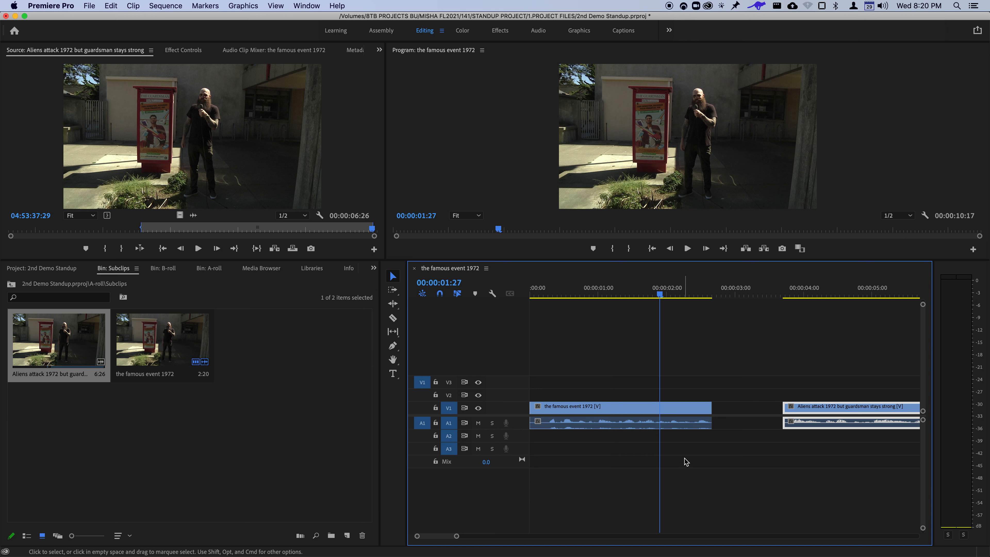
# Show the project's top level in list view, check the B-roll bin's contents, and return to icon view.
pyautogui.click(186, 457)
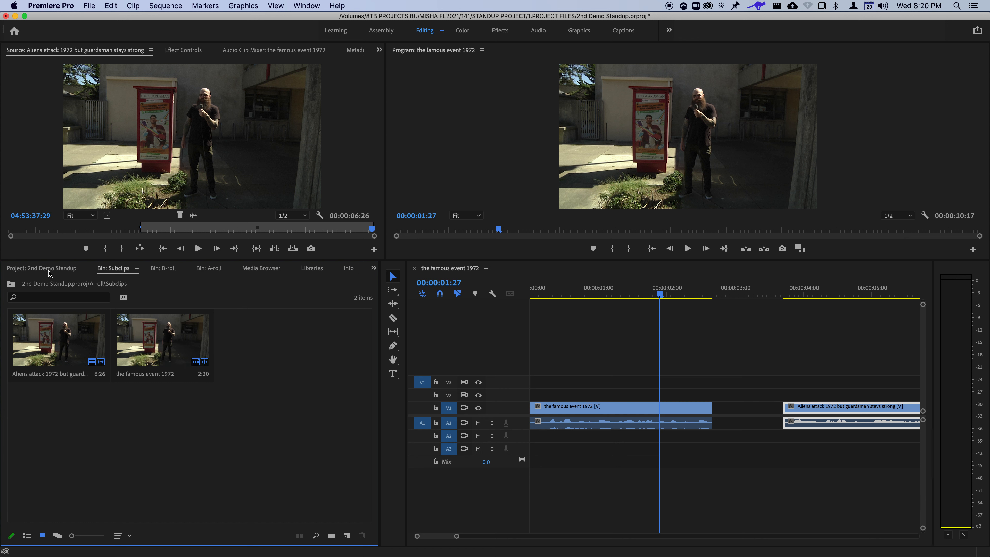
pyautogui.click(57, 270)
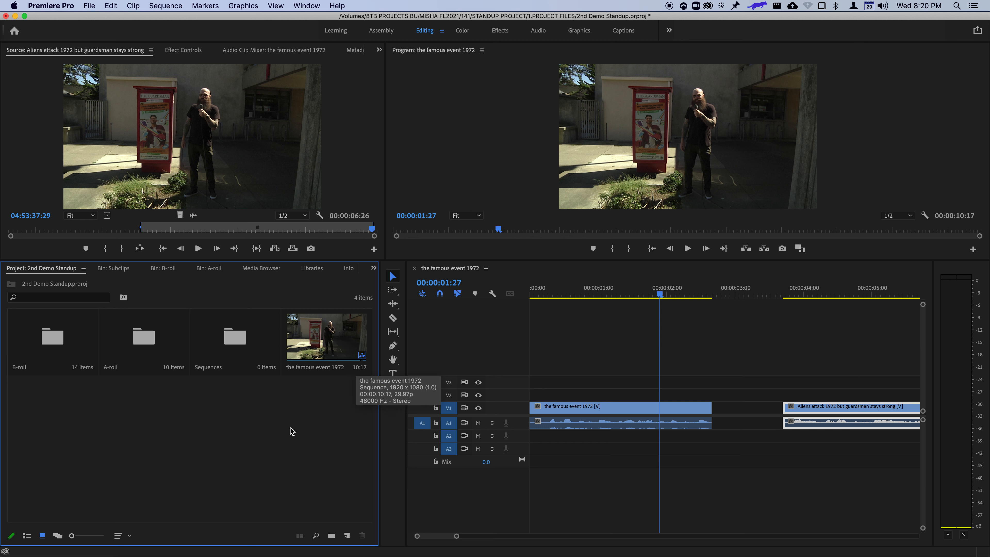
pyautogui.click(27, 536)
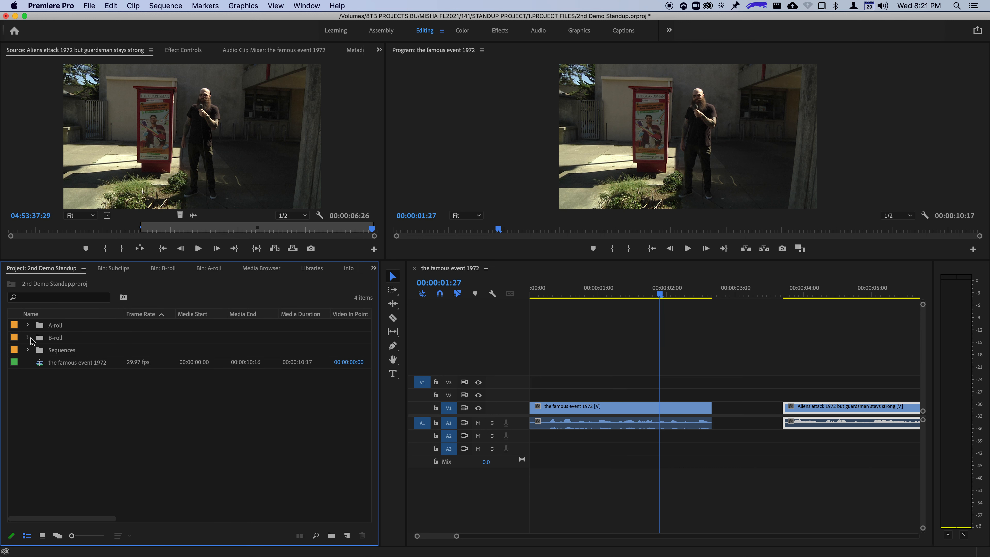
pyautogui.click(31, 337)
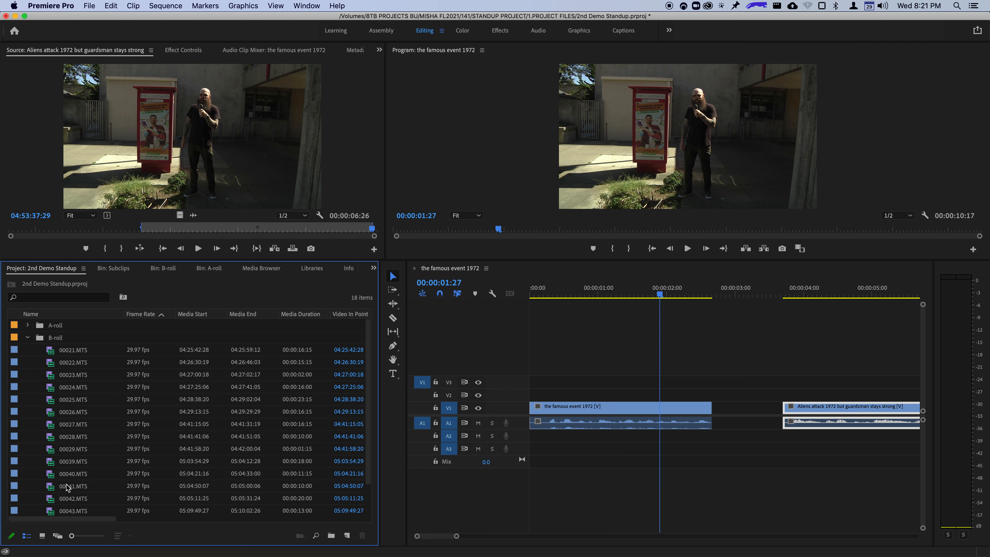
pyautogui.click(28, 337)
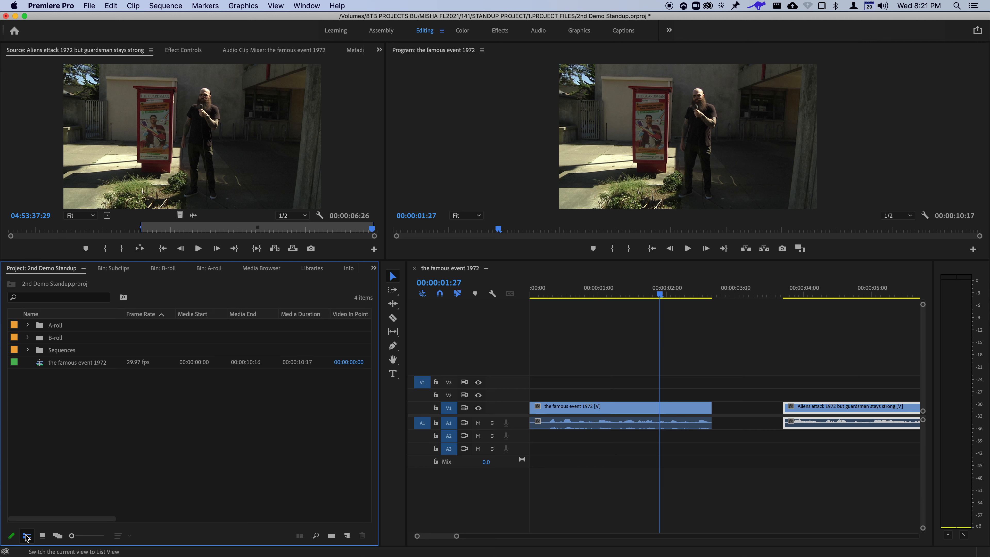
pyautogui.click(43, 540)
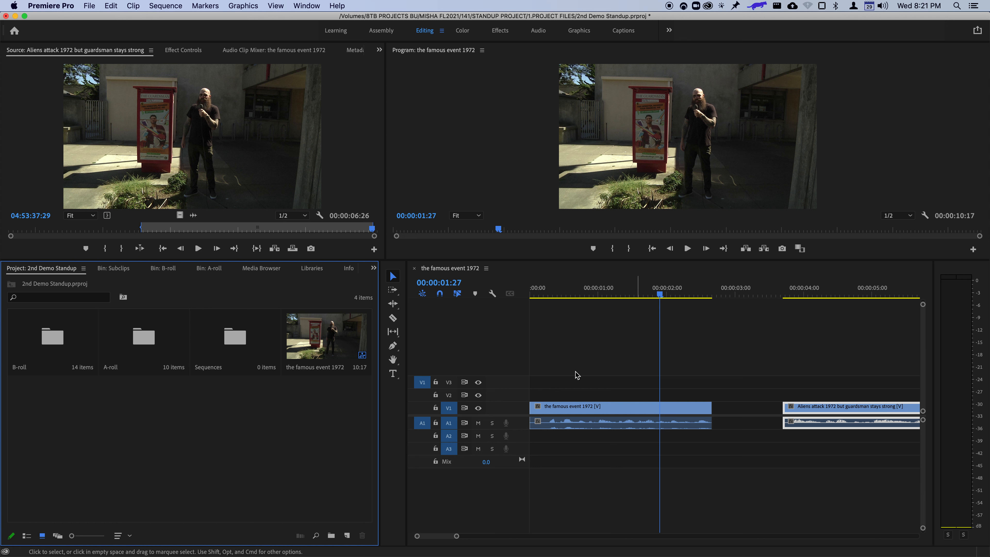
# Rename the sequence "the famous event 1972" as "2nd Demo Standup".
pyautogui.click(323, 370)
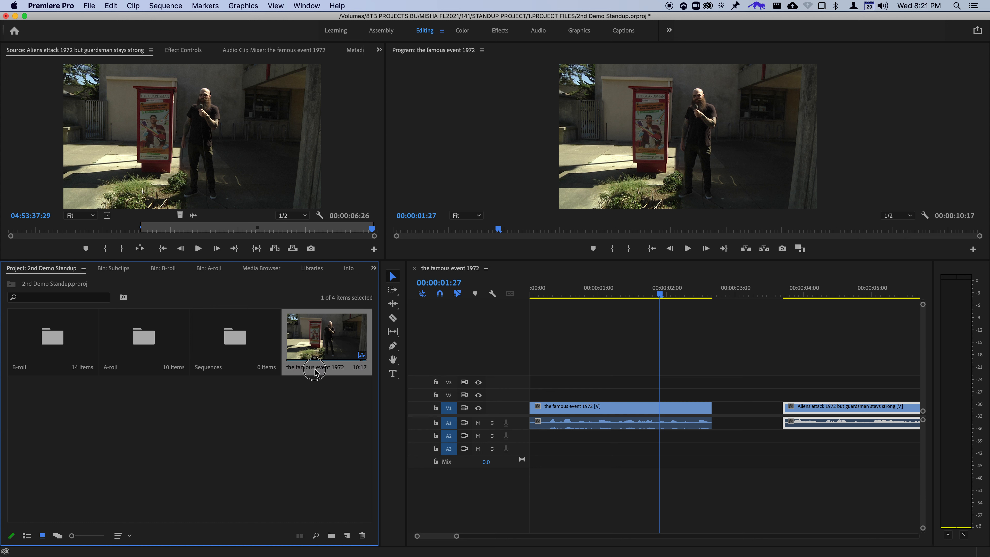
pyautogui.click(333, 372)
pyautogui.click(334, 370)
pyautogui.click(334, 369)
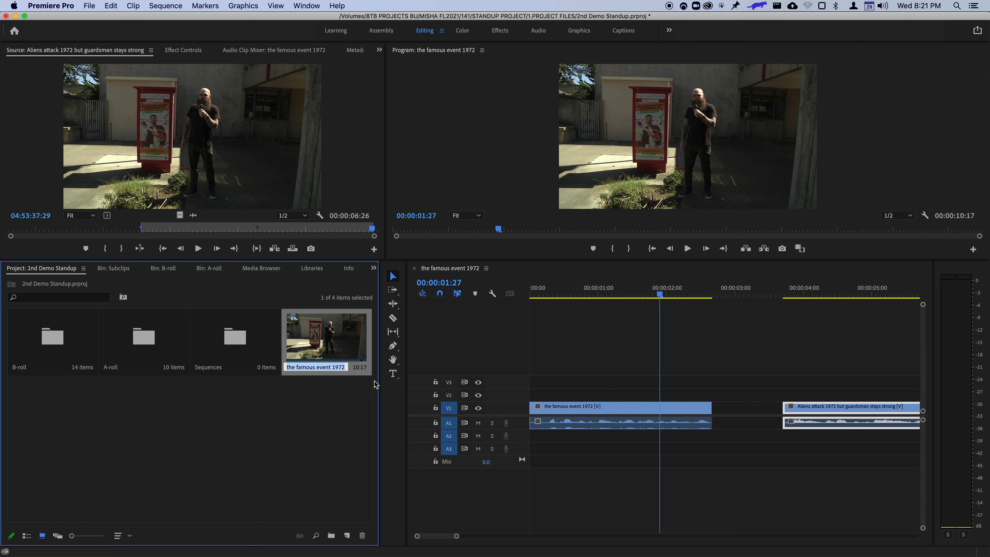
pyautogui.write('J')
pyautogui.press('BackSpace')
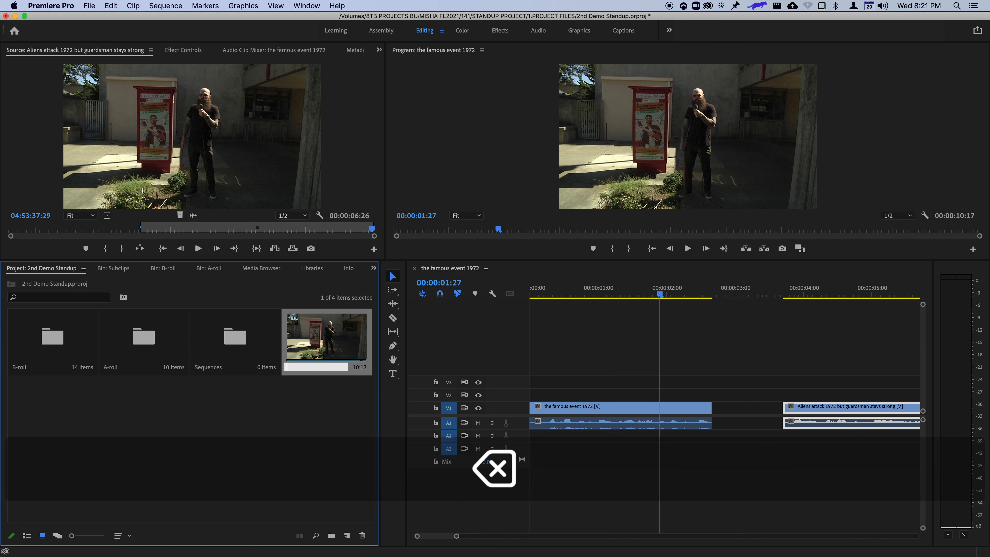
pyautogui.write('2nd De')
pyautogui.write('Standup')
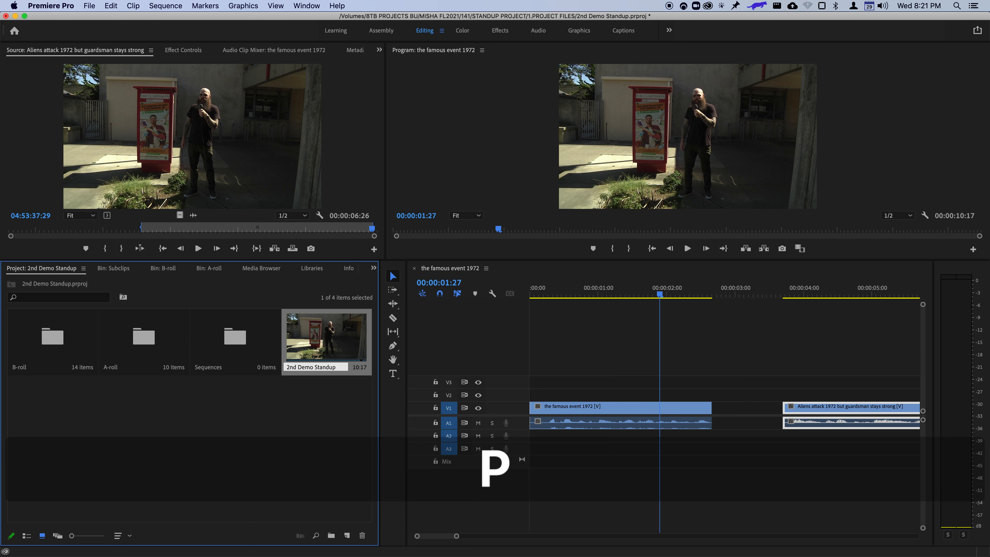
pyautogui.press('Return')
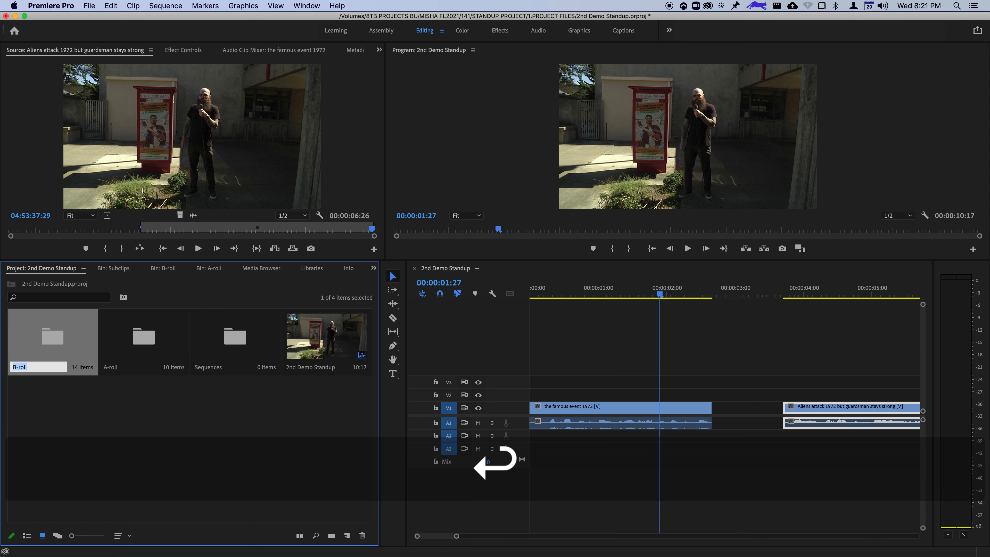
pyautogui.click(285, 377)
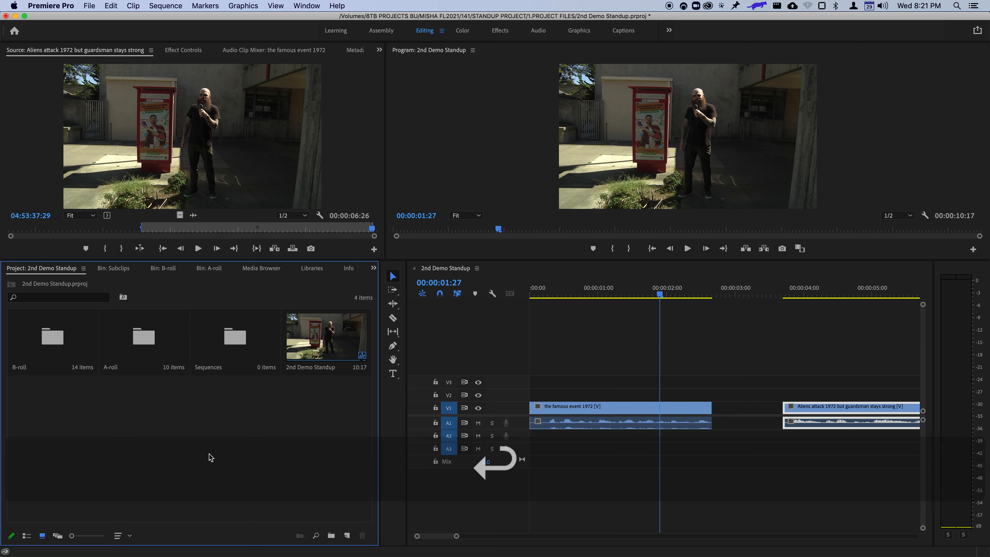
# In list view, move the 2nd Demo Standup sequence into the Sequences bin and expand that bin.
pyautogui.click(28, 537)
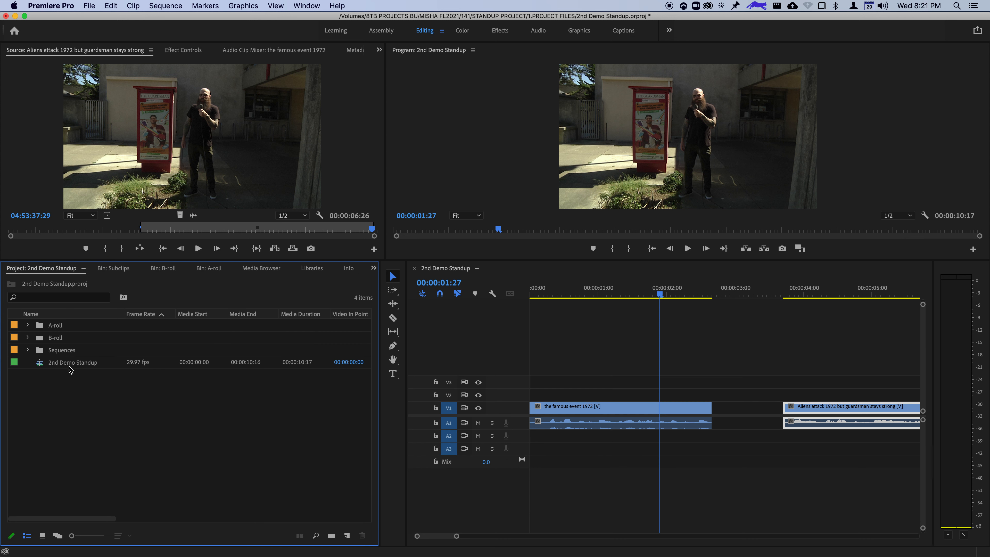
pyautogui.moveTo(81, 367); pyautogui.dragTo(65, 351)
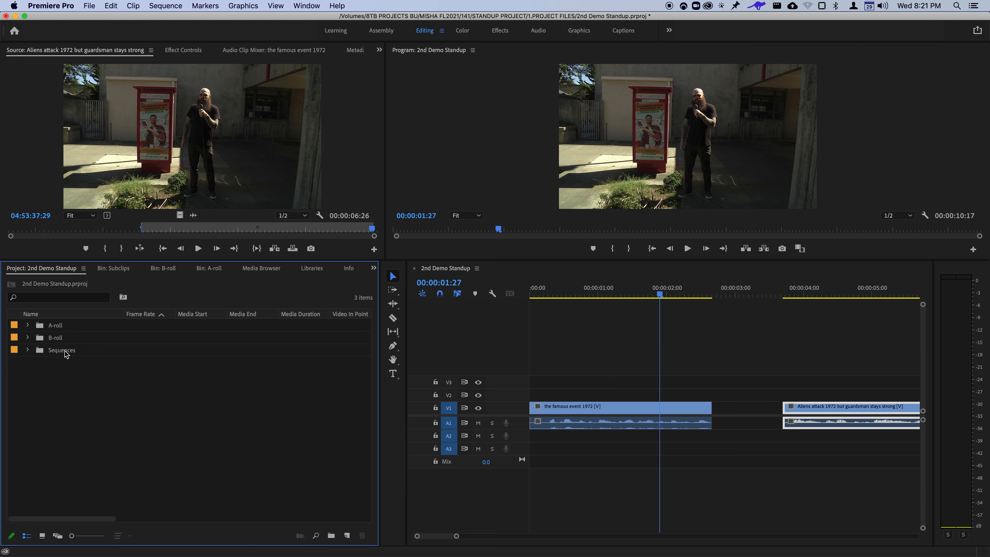
pyautogui.click(28, 351)
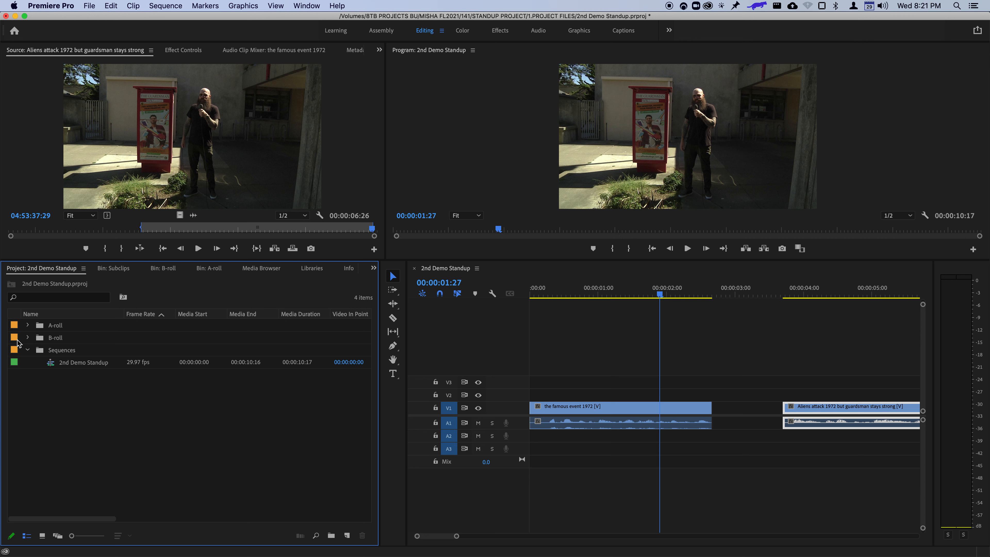
# Open the B-roll bin in icon view and load the clip 00021.MTS into the Source Monitor.
pyautogui.click(27, 337)
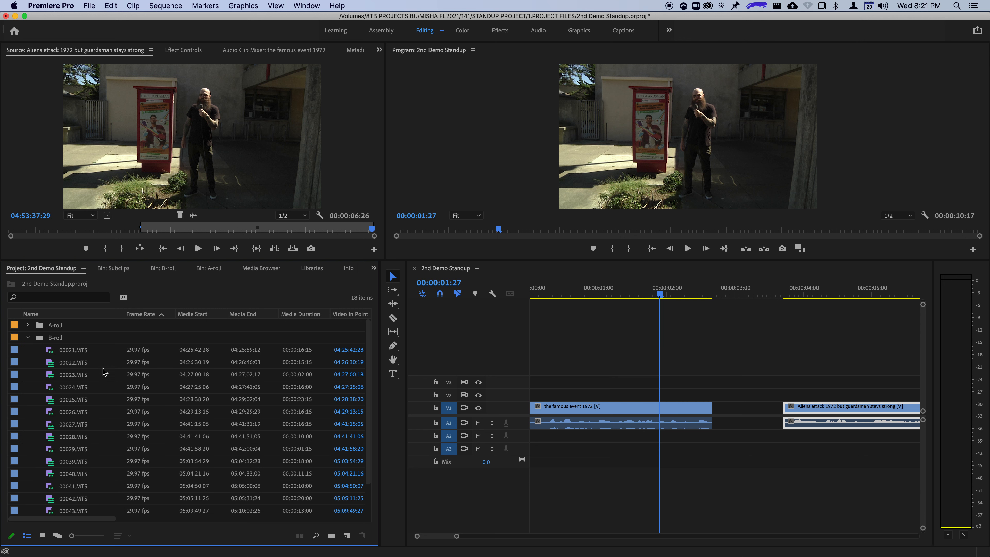
pyautogui.click(75, 353)
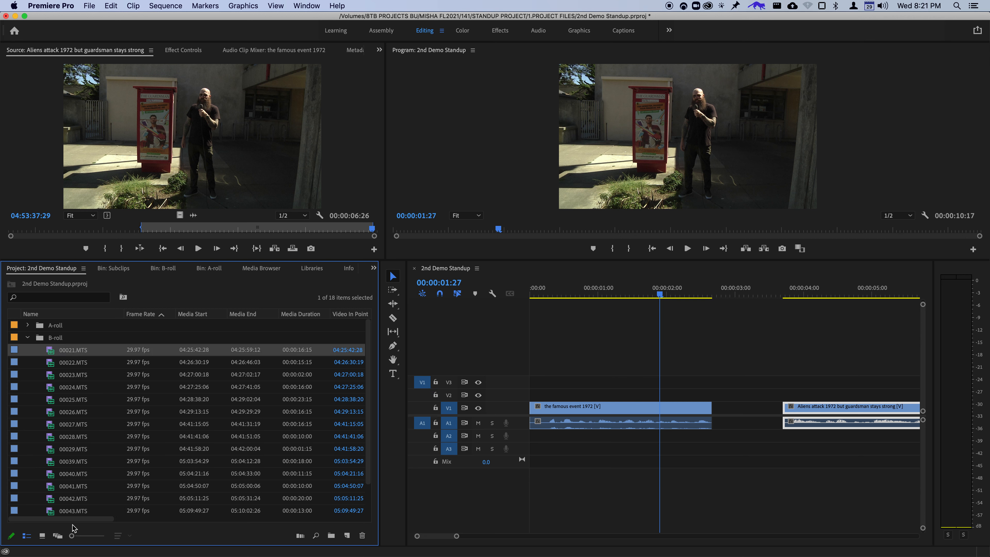
pyautogui.click(42, 535)
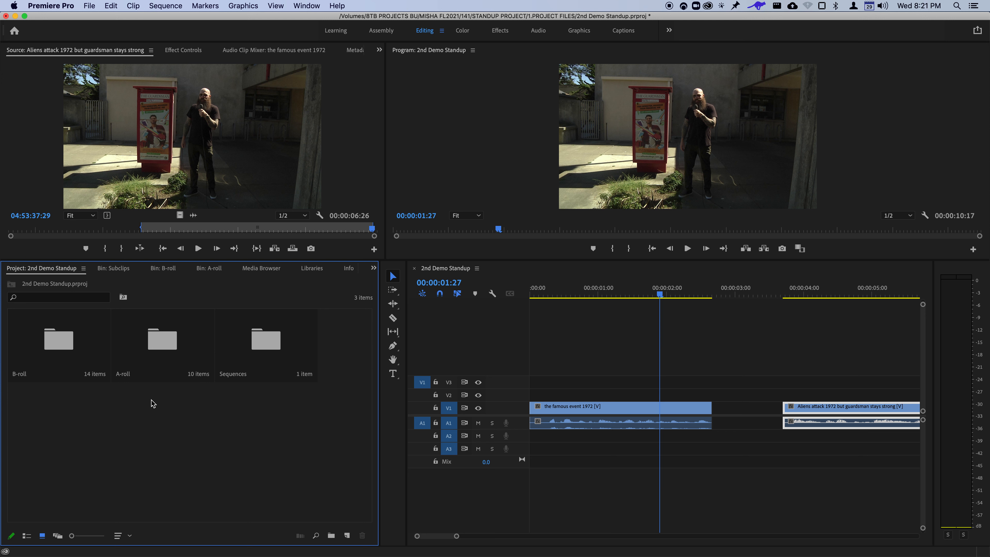
pyautogui.doubleClick(57, 357)
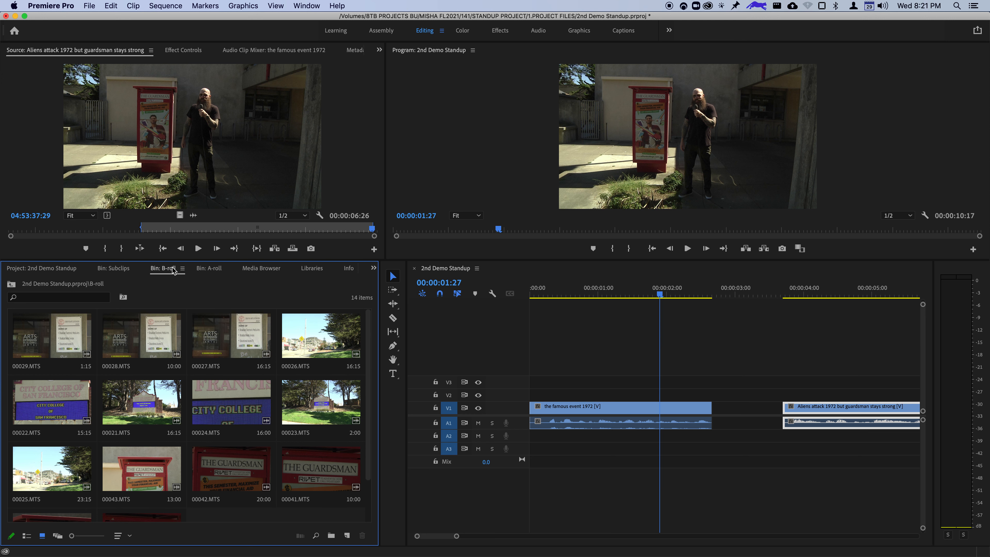
pyautogui.click(57, 398)
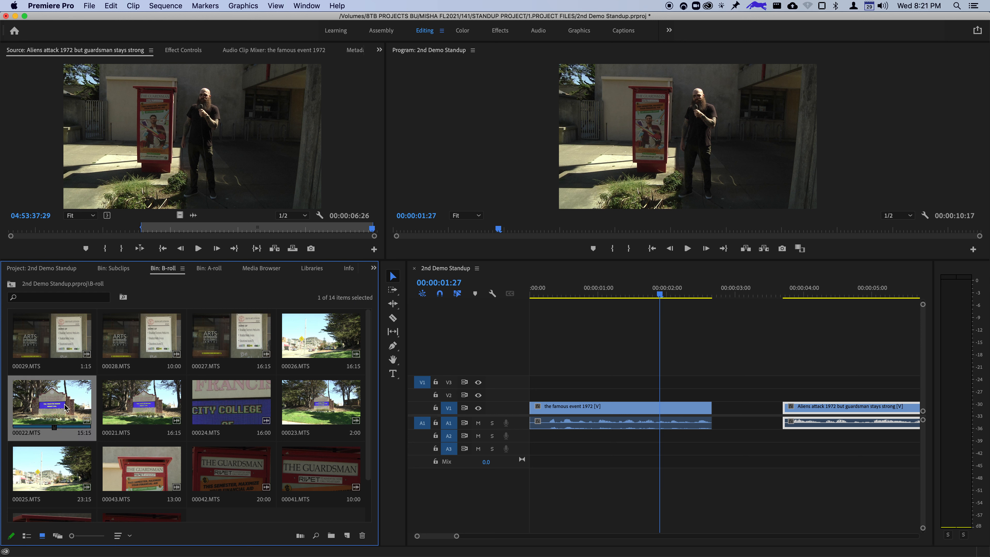
pyautogui.doubleClick(135, 403)
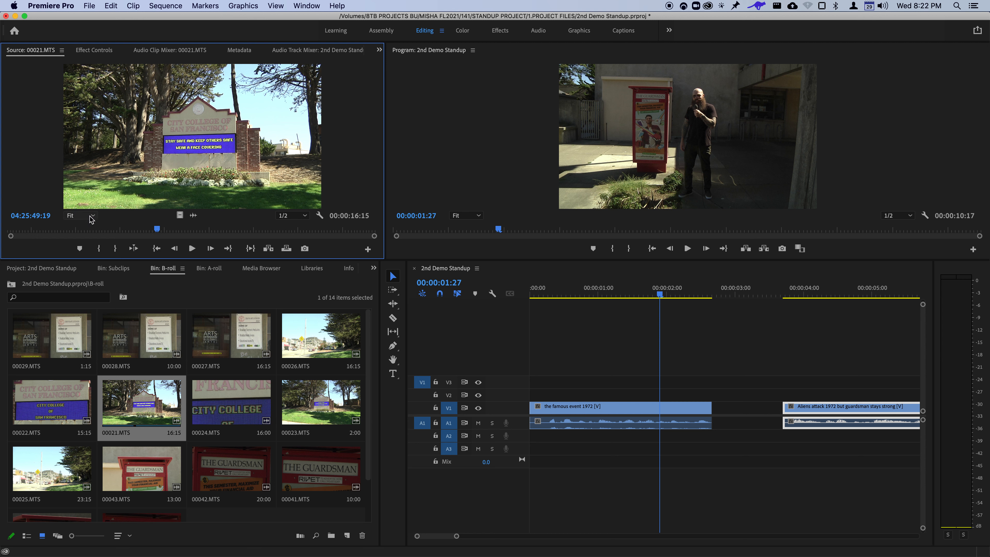
# Play 00021.MTS and mark an Out point at 04:25:54:07 and an In point at 04:25:49:06.
pyautogui.press('space')
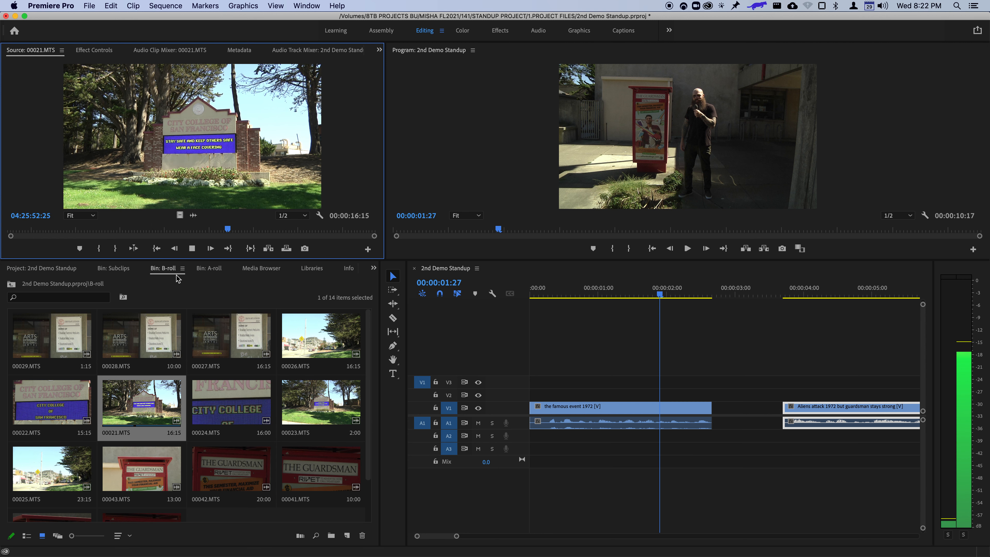
pyautogui.press('space')
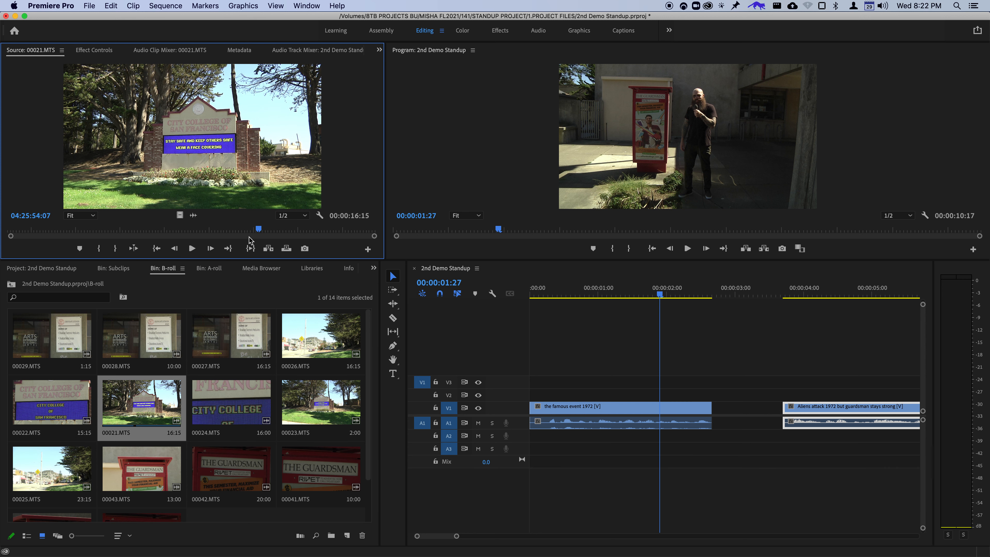
pyautogui.press('o')
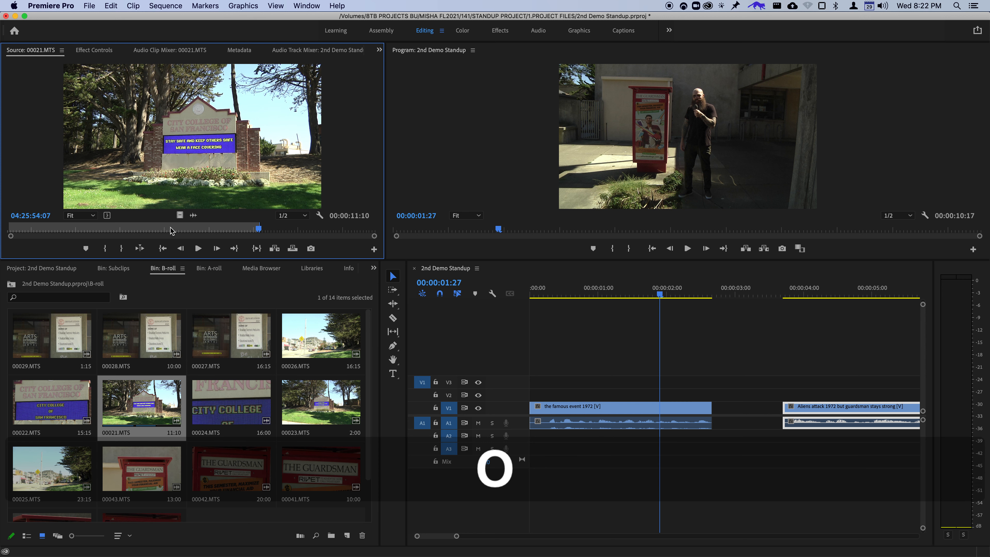
pyautogui.click(147, 230)
pyautogui.press('i')
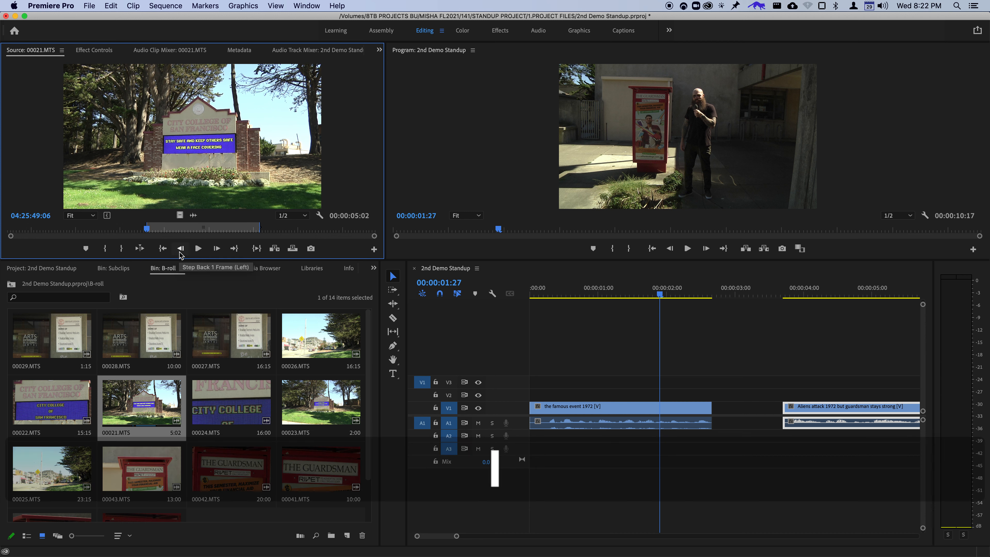
# Shorten the marked passage of 00021.MTS by moving its Out point to 04:25:52:09, and check both marks.
pyautogui.click(159, 229)
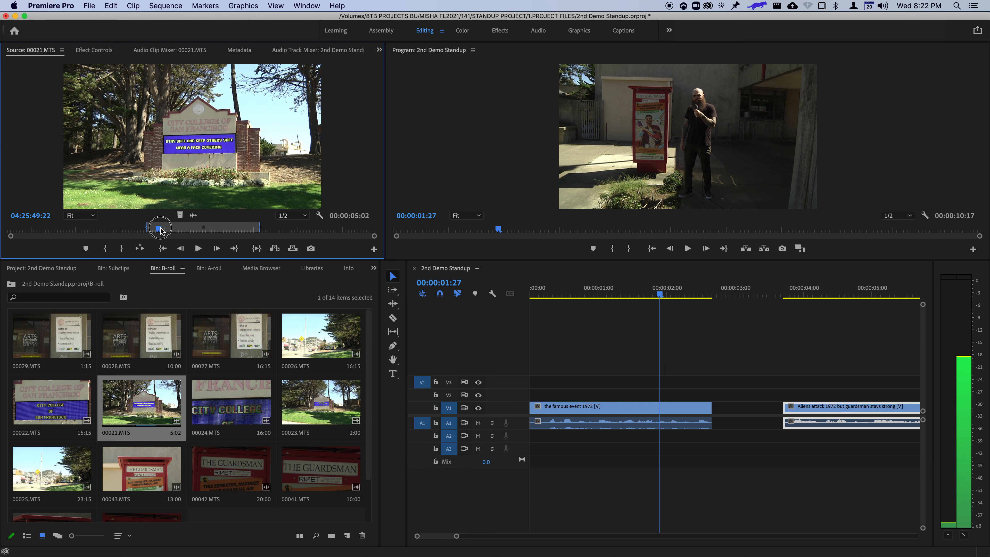
pyautogui.moveTo(259, 228); pyautogui.dragTo(216, 229)
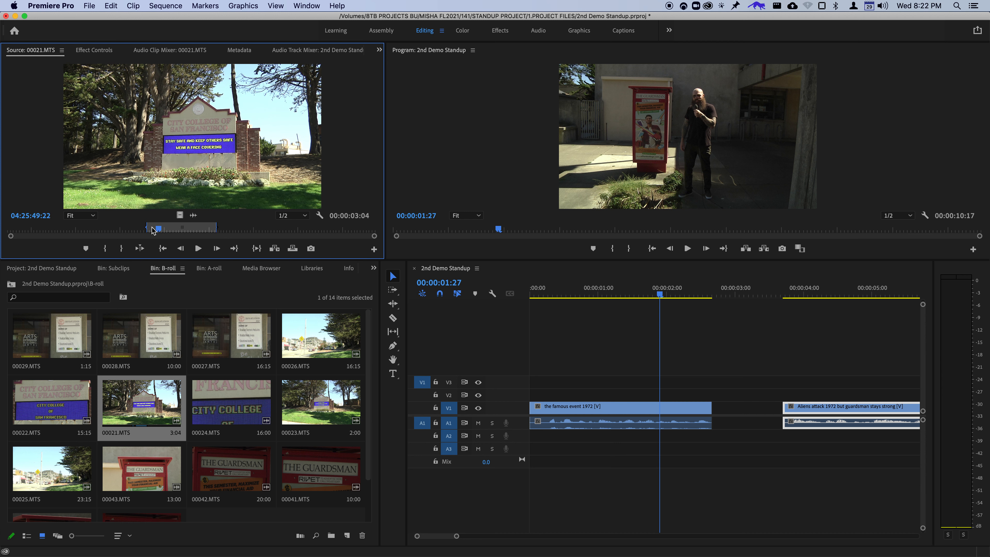
pyautogui.hotkey('shift', 'i')
pyautogui.click(261, 252)
# Create a new bin named "Subclips" inside the B-roll bin.
pyautogui.scroll(-2, 236, 426)
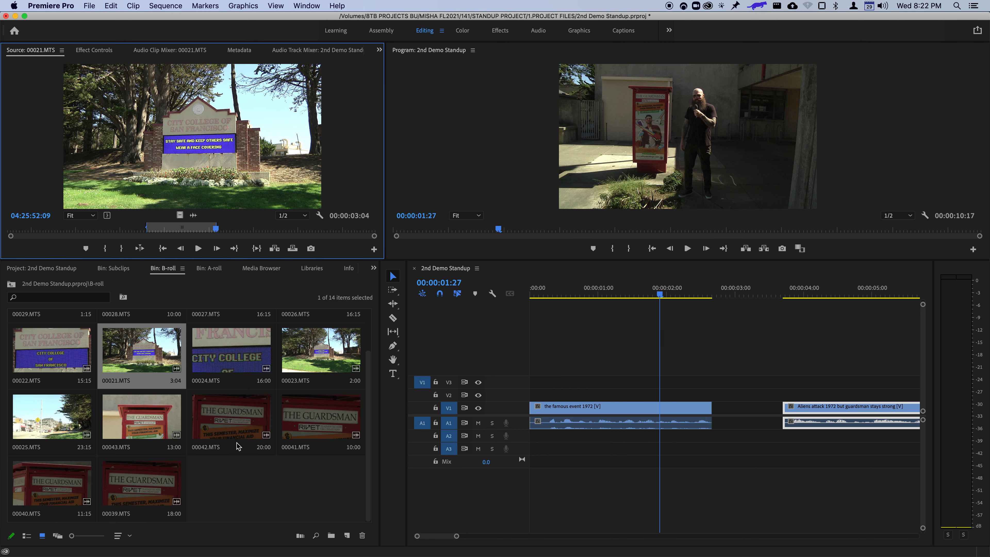
pyautogui.rightClick(224, 497)
pyautogui.click(210, 489)
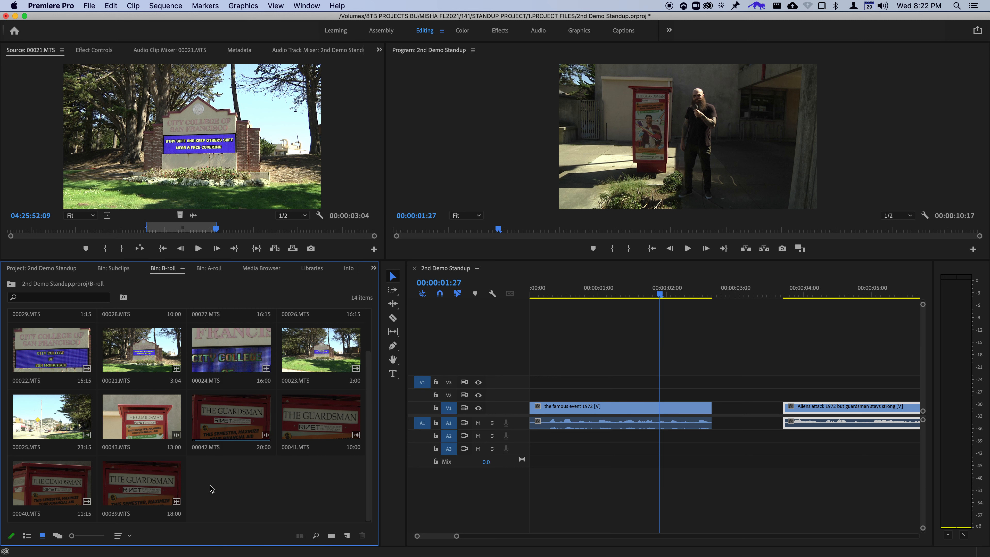
pyautogui.rightClick(213, 490)
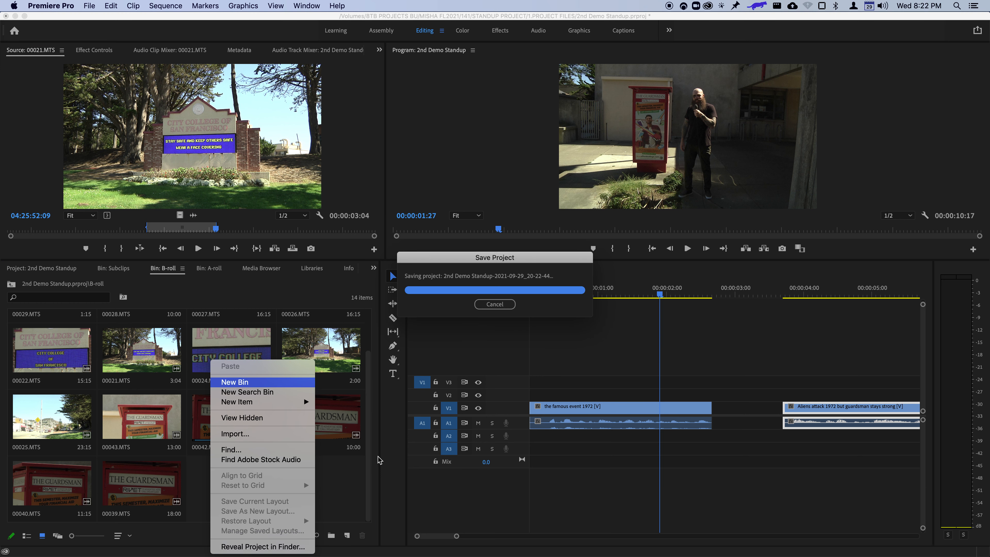
pyautogui.click(234, 382)
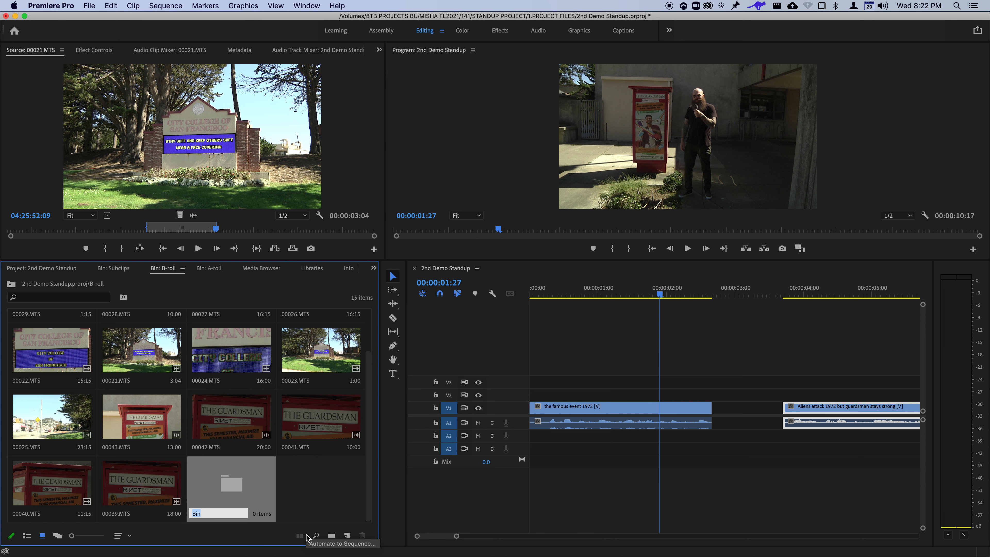
pyautogui.write('subclip')
pyautogui.press('Return')
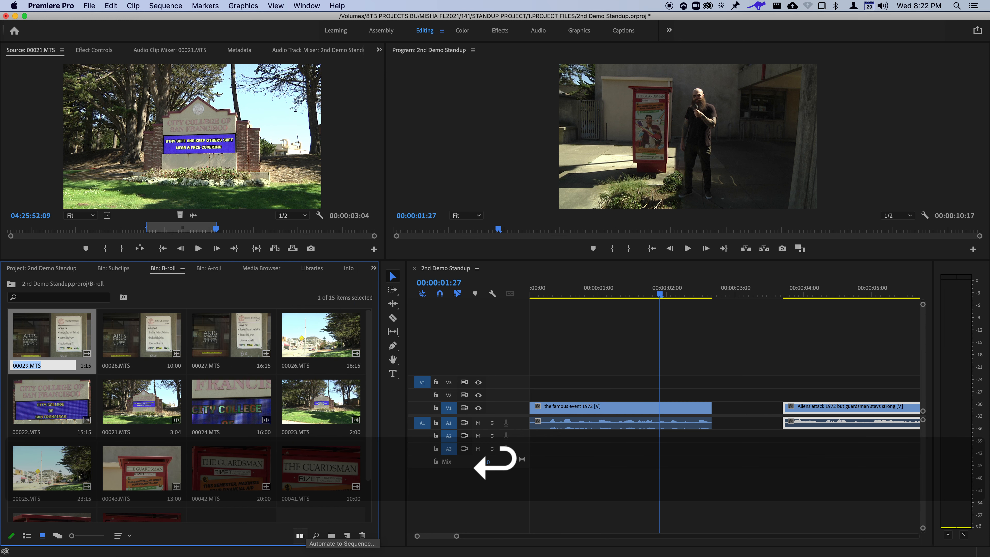
pyautogui.scroll(-2, 232, 482)
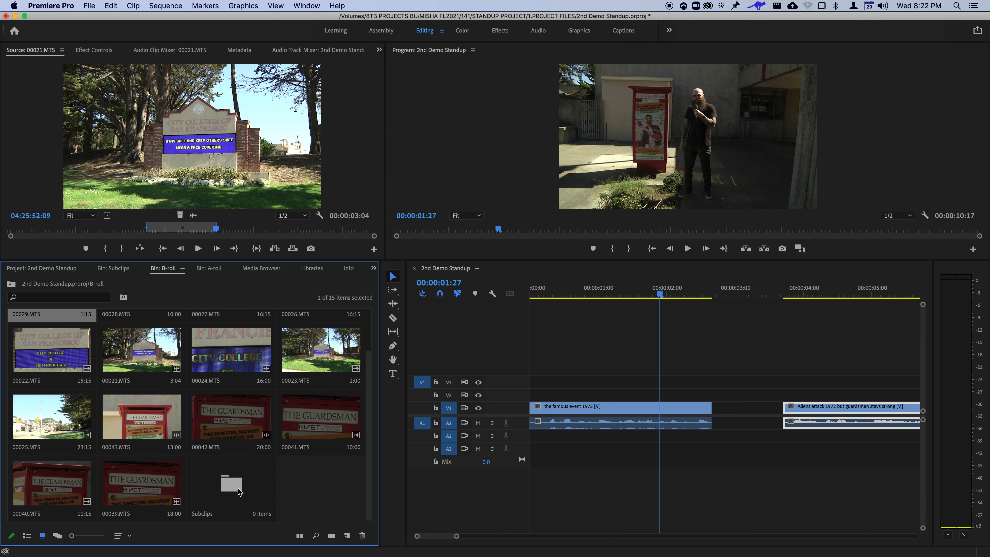
# Make a subclip named "CCSF LED sign" from the marked passage of 00021.MTS in the B-roll Subclips bin, and check it there.
pyautogui.click(246, 487)
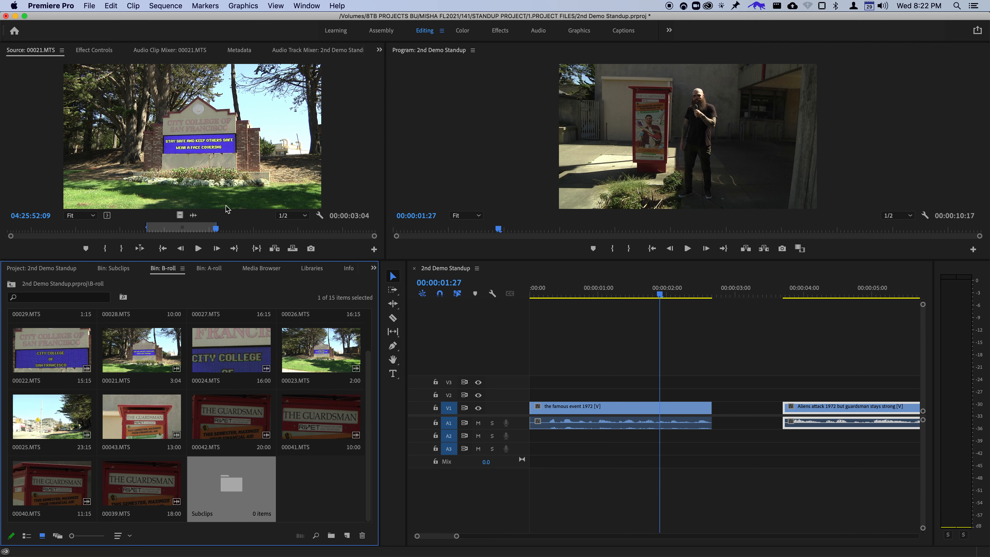
pyautogui.press('super')
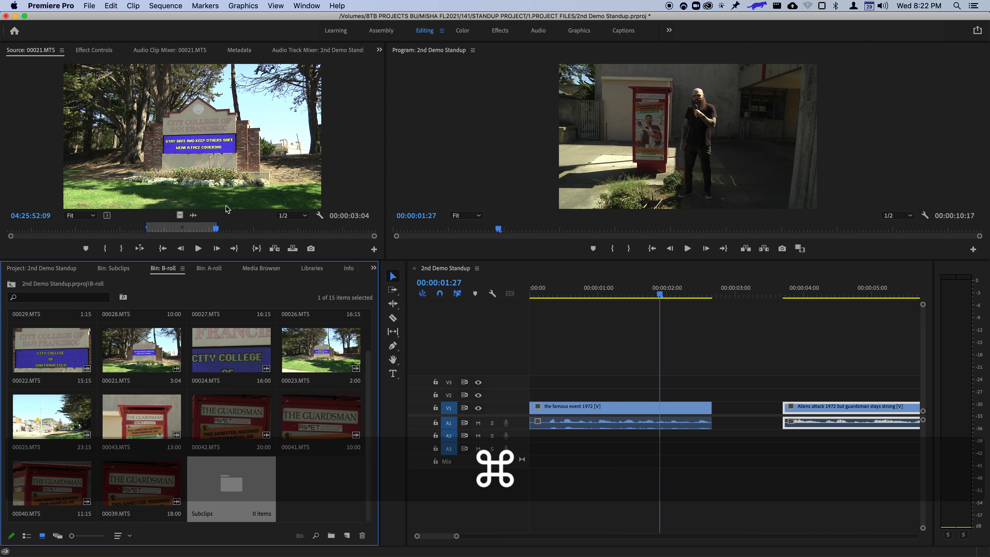
pyautogui.click(195, 82)
pyautogui.press('super+u')
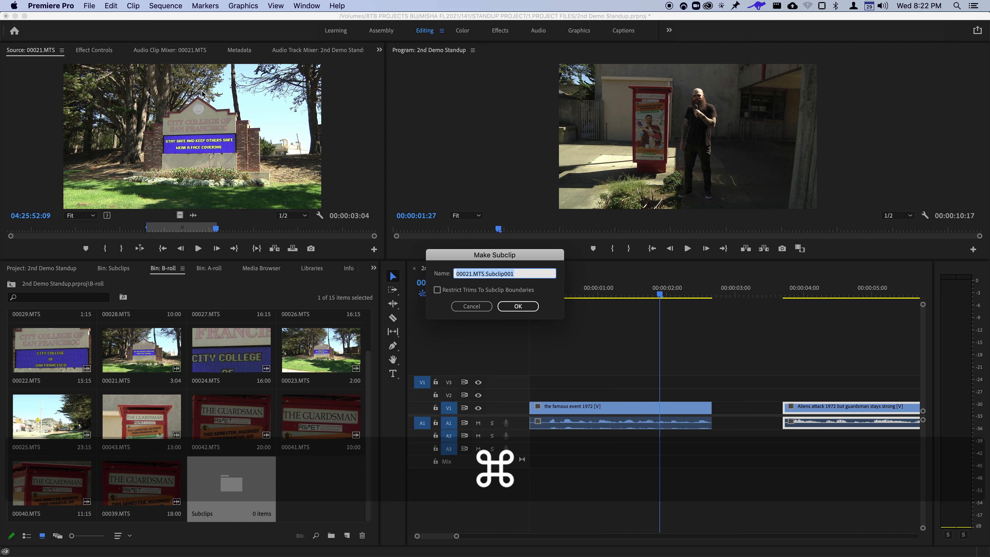
pyautogui.write('CCSF')
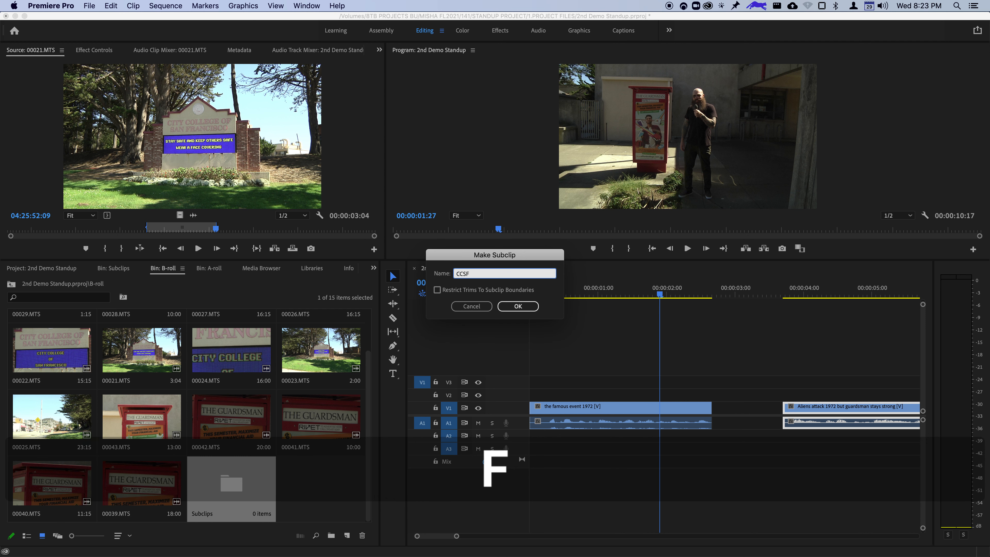
pyautogui.write(' LED sign')
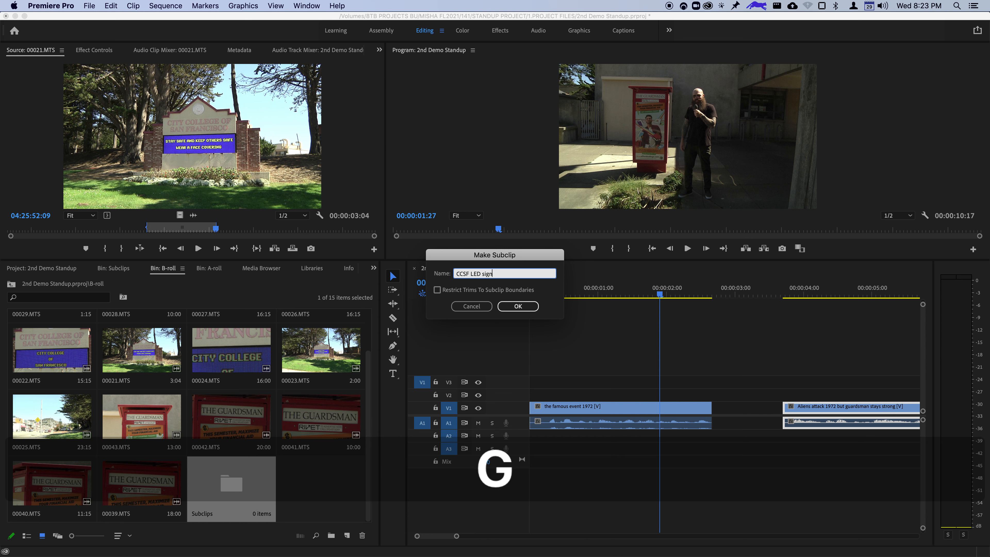
pyautogui.press('Return')
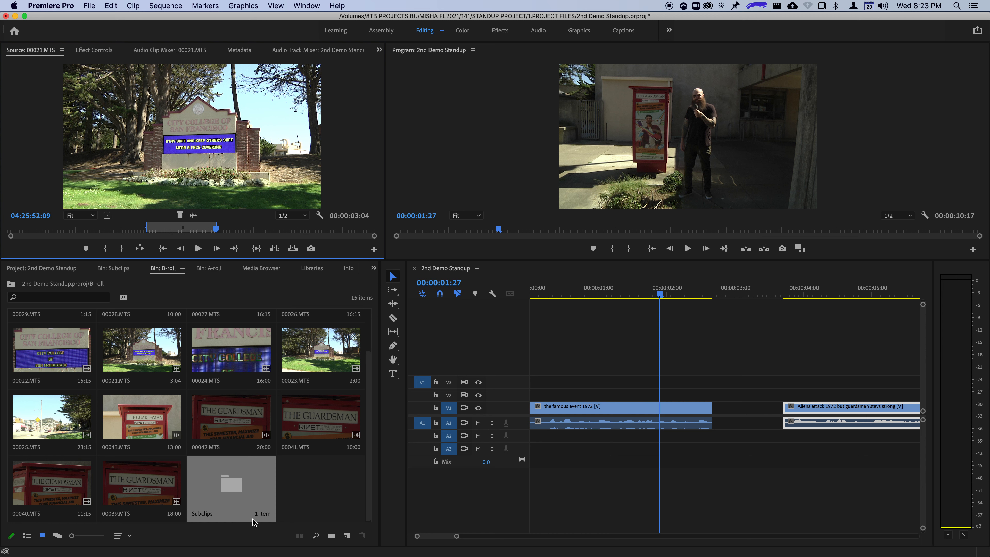
pyautogui.doubleClick(240, 493)
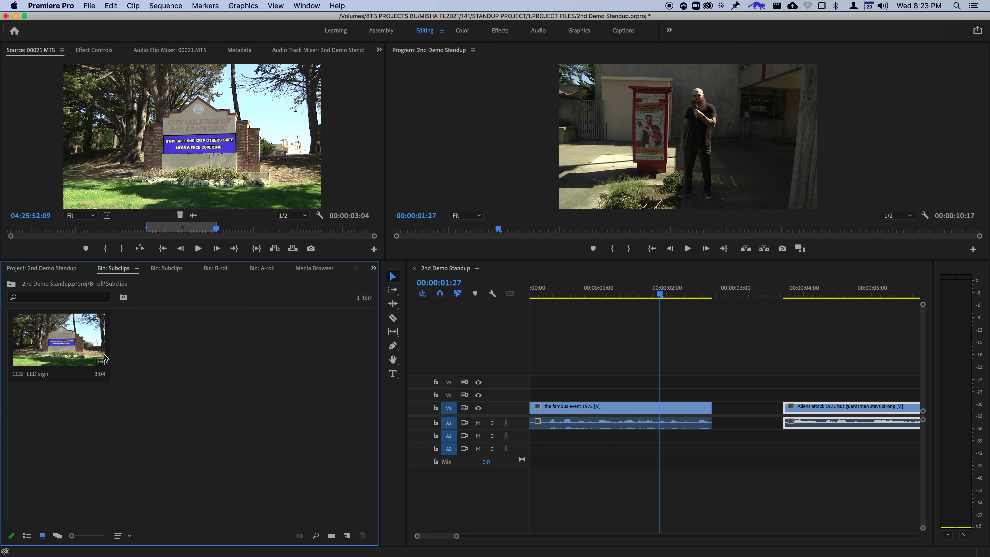
pyautogui.click(11, 283)
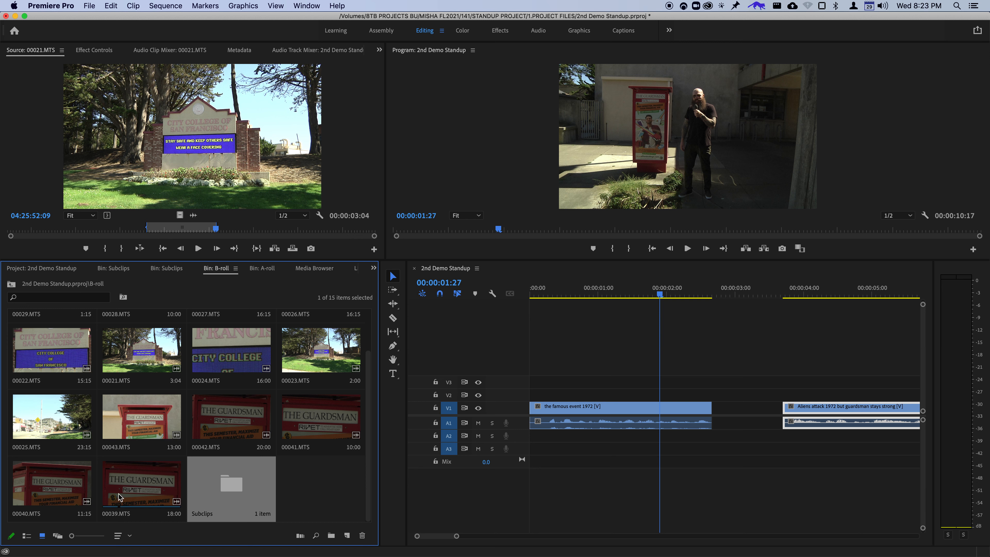
# Preview the Guardsman kiosk clips 00039.MTS and 00043.MTS in the Source Monitor.
pyautogui.doubleClick(130, 491)
pyautogui.press('space')
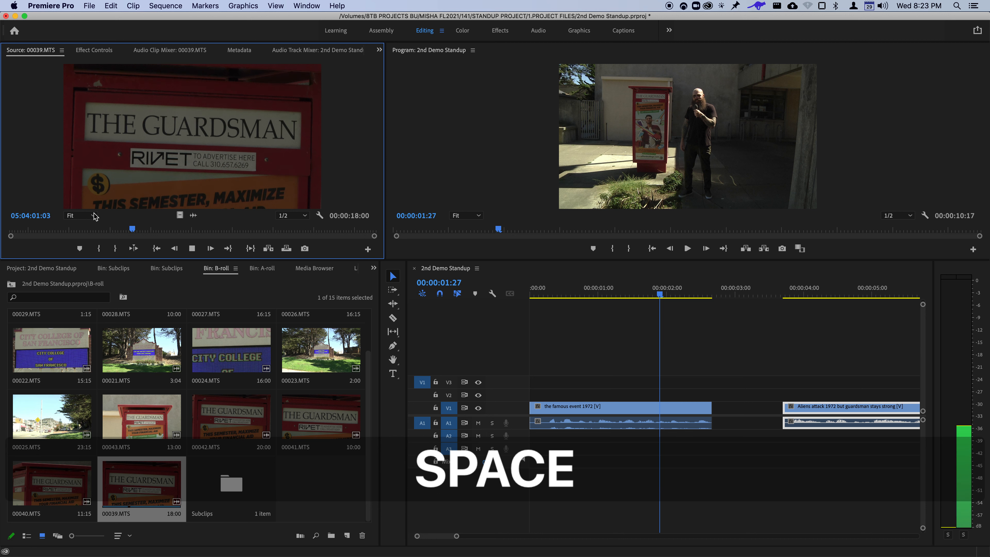
pyautogui.moveTo(77, 228); pyautogui.dragTo(8, 226)
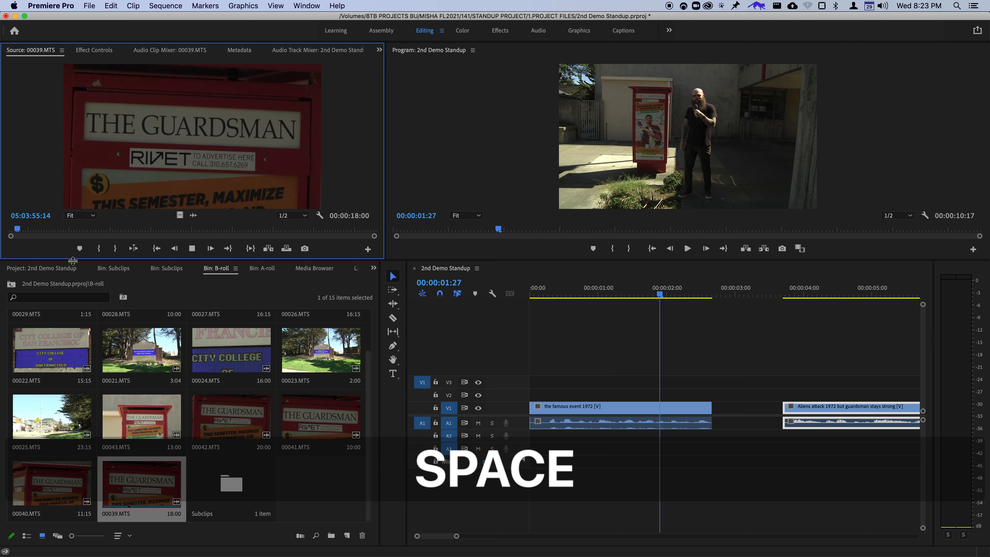
pyautogui.press('space')
pyautogui.doubleClick(149, 419)
pyautogui.press('space')
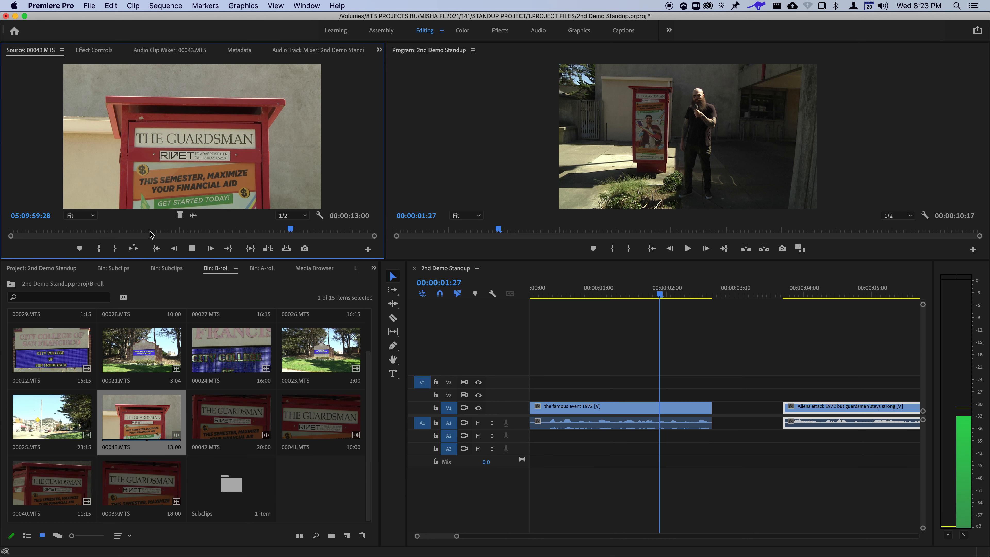
pyautogui.press('space')
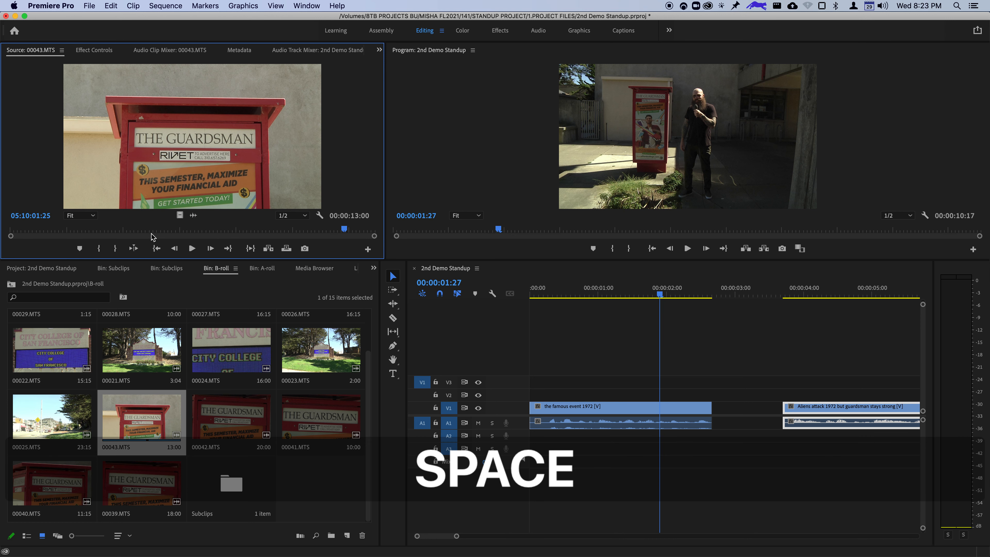
# Mark 00043.MTS with an In point at 05:09:54:08 and an Out point at 05:09:57:17, and play the passage.
pyautogui.click(131, 233)
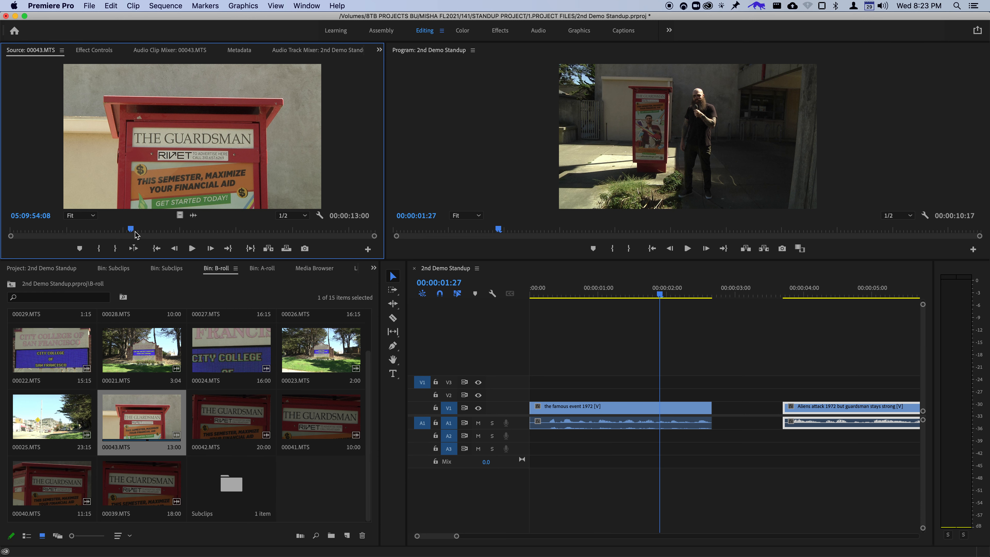
pyautogui.press('i')
pyautogui.moveTo(143, 230); pyautogui.dragTo(227, 236)
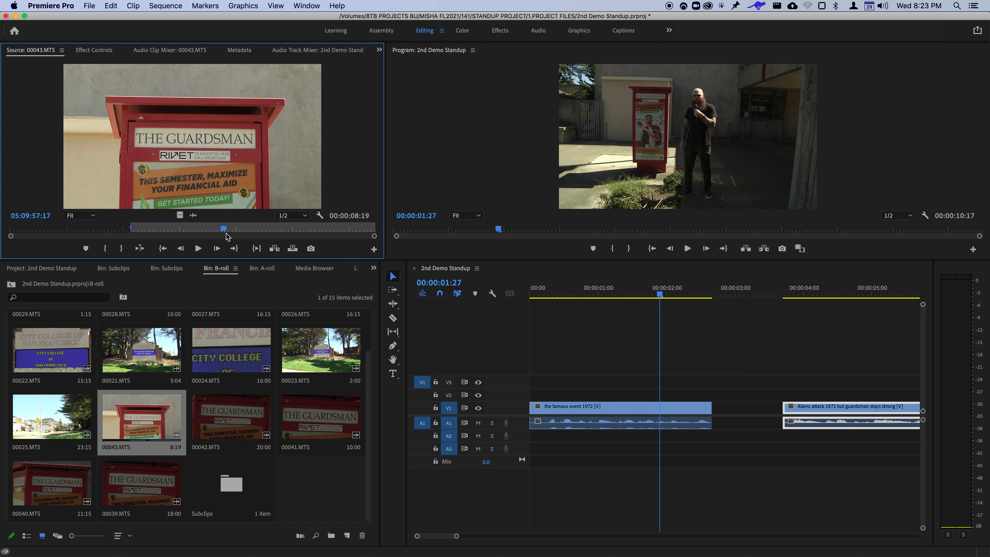
pyautogui.press('o')
pyautogui.click(133, 230)
pyautogui.press('space')
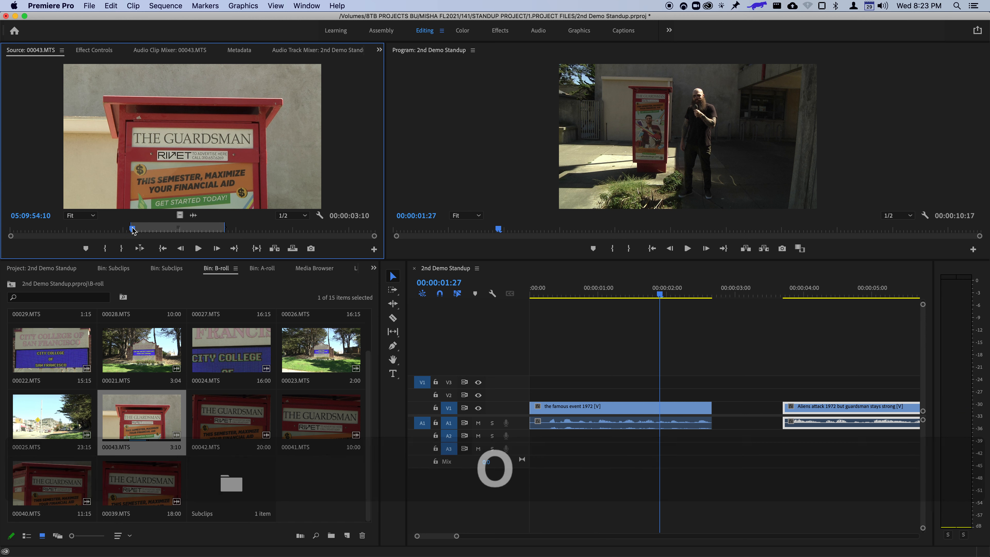
# Shift the marked passage of 00043.MTS and trim its start to 05:09:56:20, giving a duration of 00:00:02:13.
pyautogui.moveTo(132, 225); pyautogui.dragTo(267, 226)
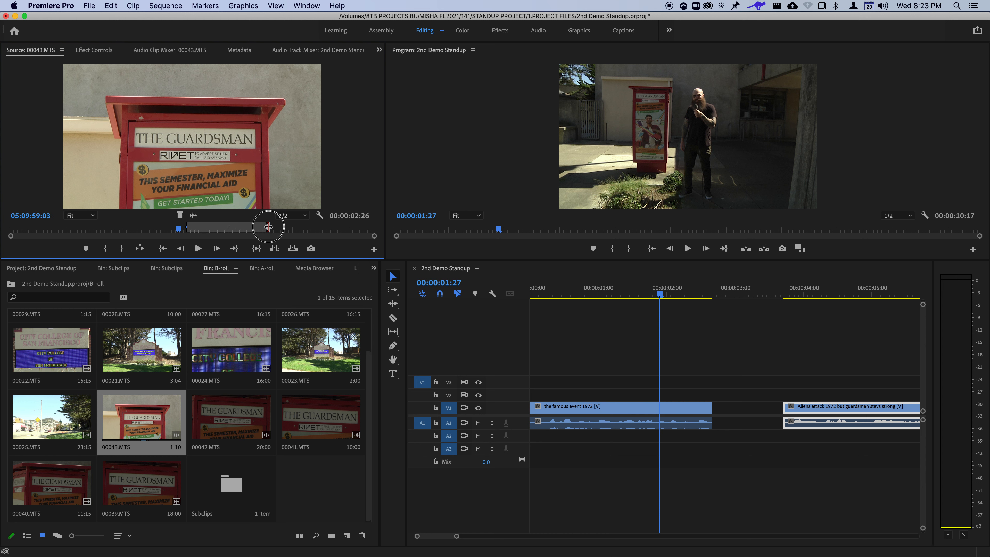
pyautogui.click(217, 228)
pyautogui.moveTo(188, 228); pyautogui.dragTo(246, 228)
pyautogui.click(198, 228)
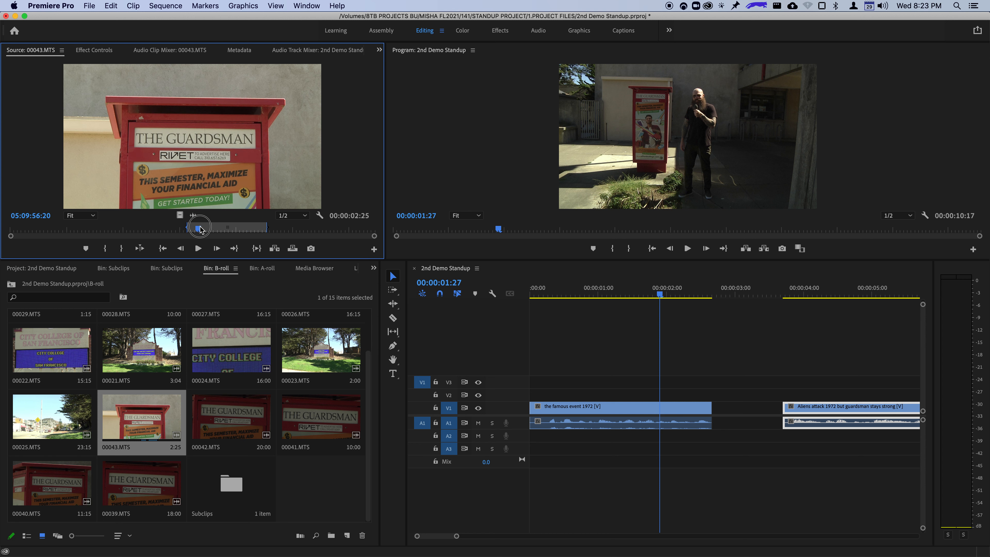
pyautogui.moveTo(192, 231); pyautogui.dragTo(208, 235)
# Make a subclip named "Guardsman Kiosk" from the marked passage of 00043.MTS and move it into the Subclips bin.
pyautogui.press('super+u')
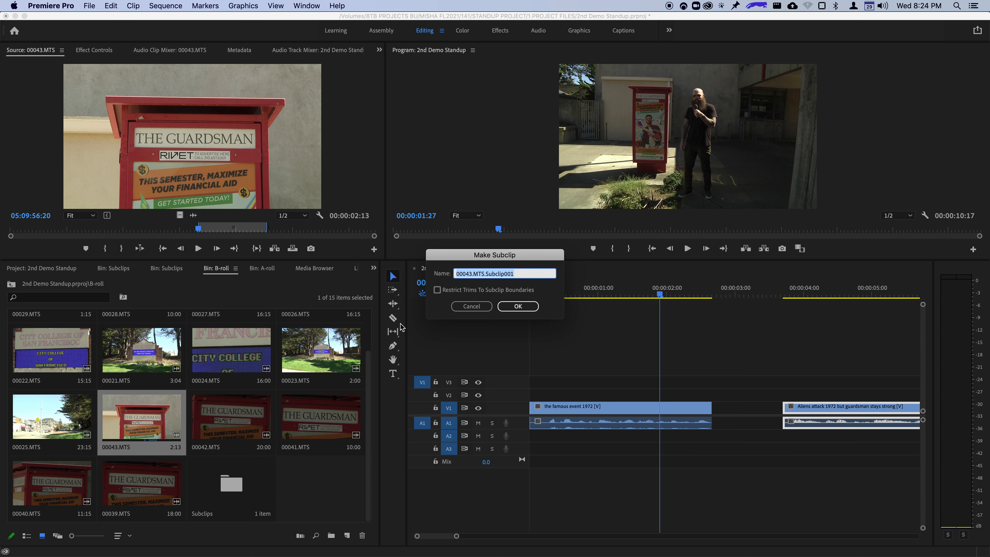
pyautogui.write('Guardsman Kios')
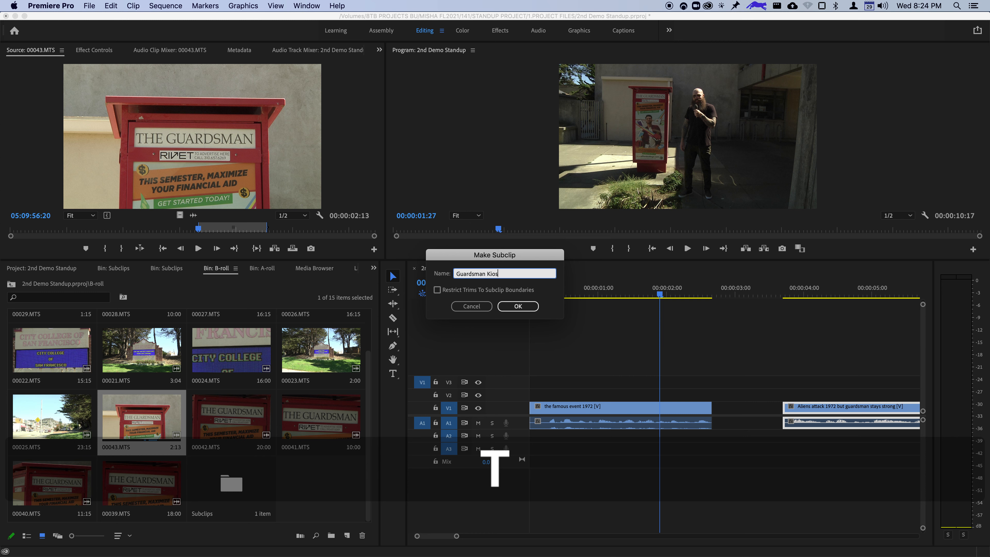
pyautogui.write('tk')
pyautogui.press('Return')
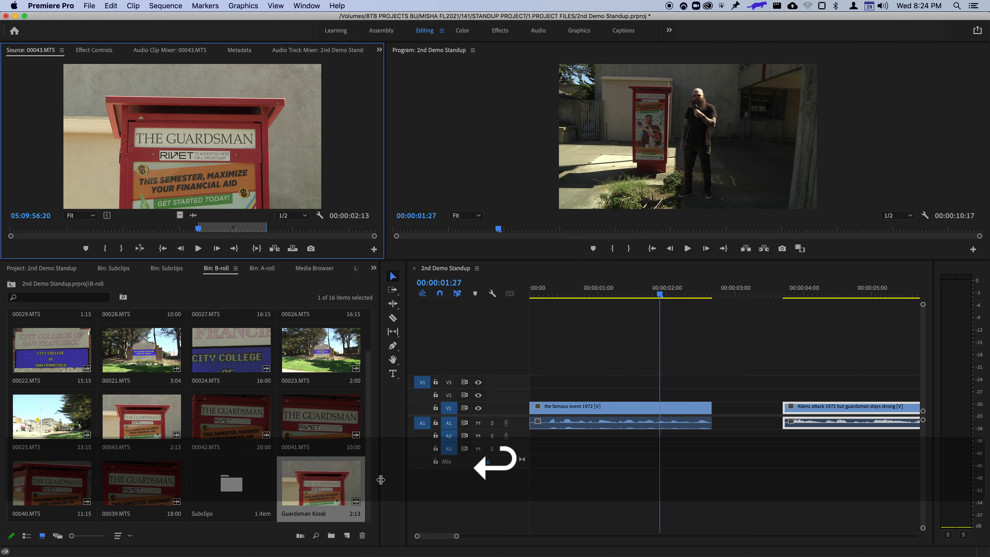
pyautogui.moveTo(319, 484); pyautogui.dragTo(233, 495)
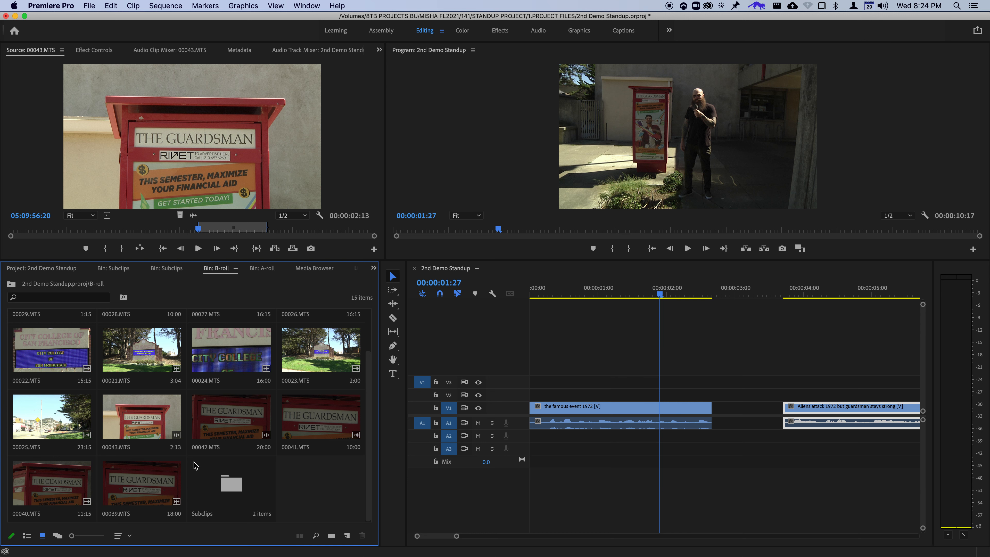
# Load 00039.MTS in the Source Monitor, mark an In point at 05:04:02:21 and play the clip from there.
pyautogui.doubleClick(143, 490)
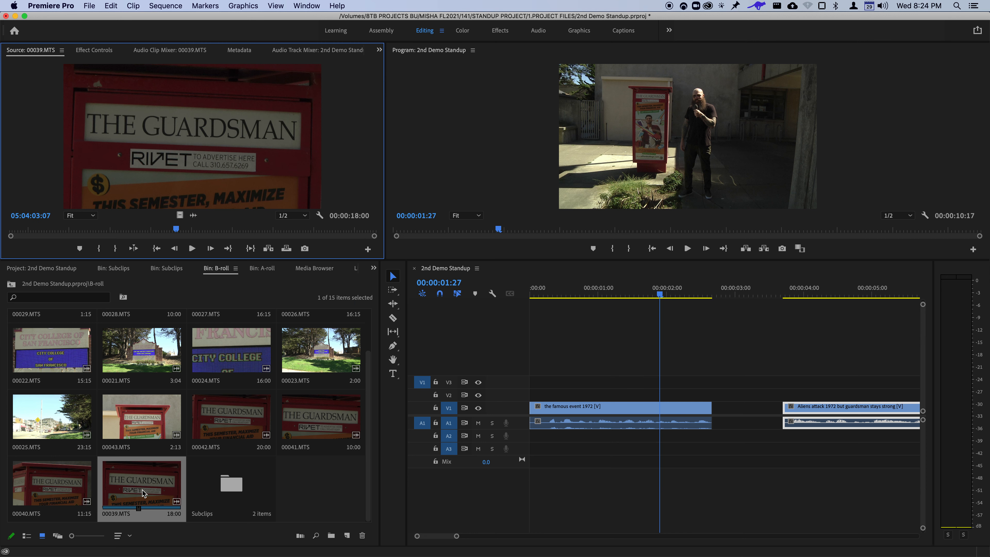
pyautogui.scroll(1, 155, 475)
pyautogui.scroll(-1, 156, 469)
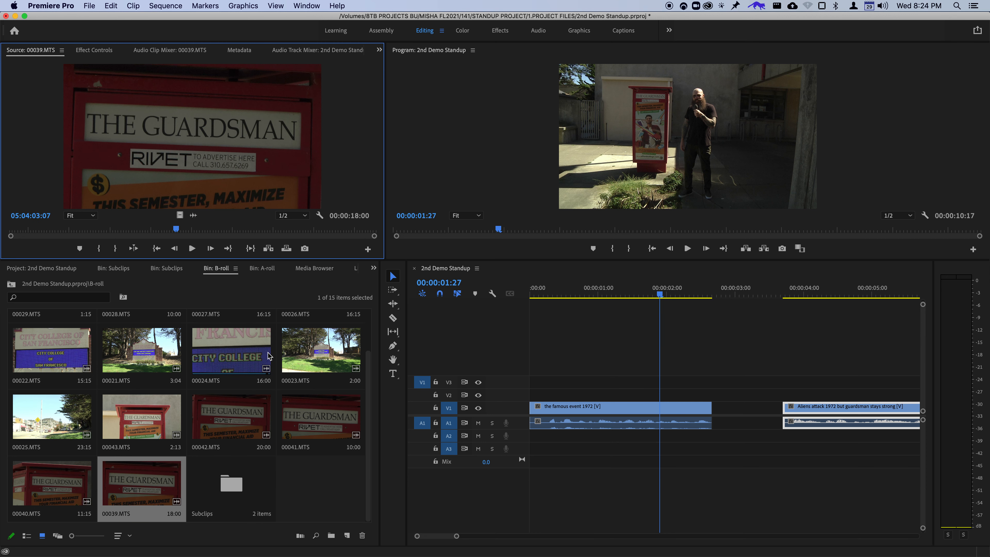
pyautogui.moveTo(90, 230); pyautogui.dragTo(167, 252)
pyautogui.press('i')
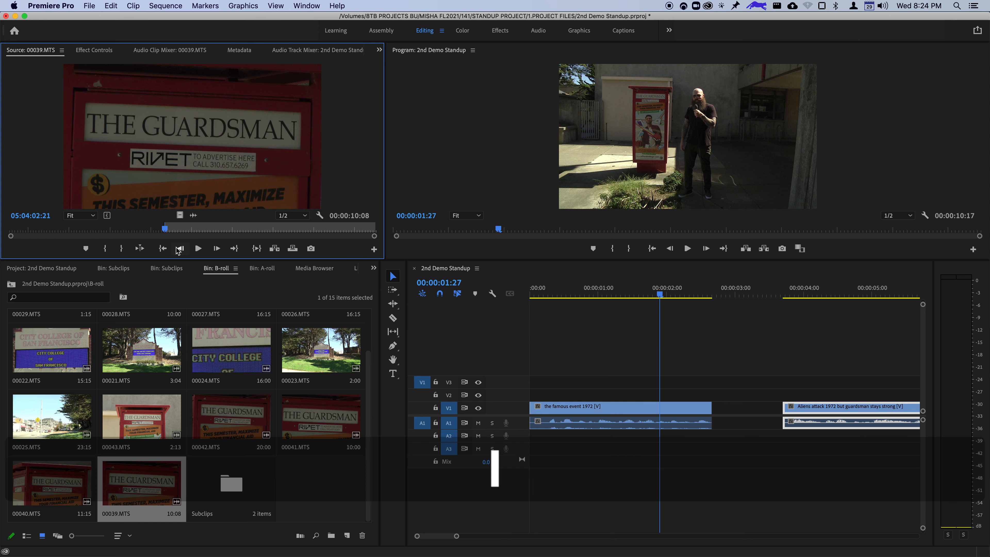
pyautogui.press('space')
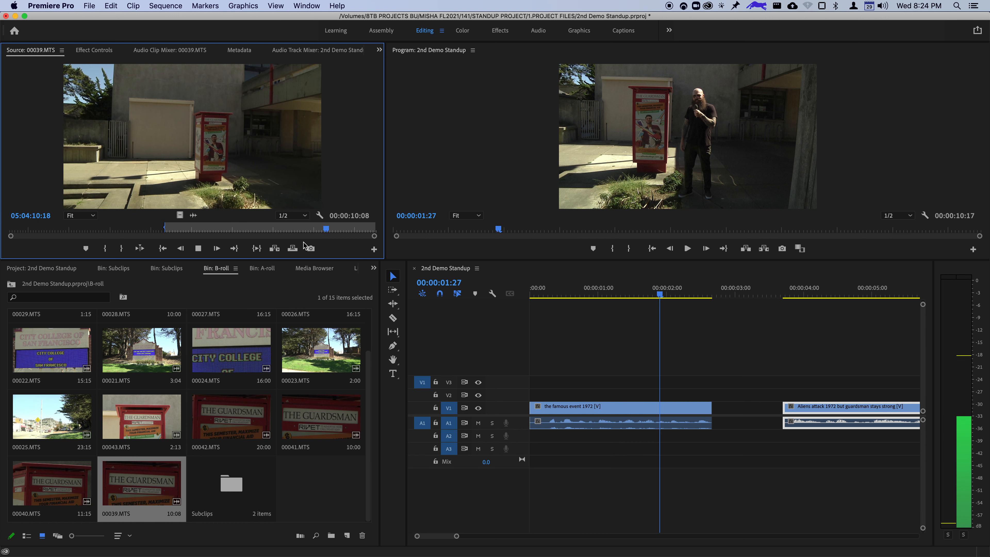
# Set an out point at 05:04:11:18 in clip 00039.MTS and make a subclip named "ZO ZoomOut from Kiosk".
pyautogui.press('space')
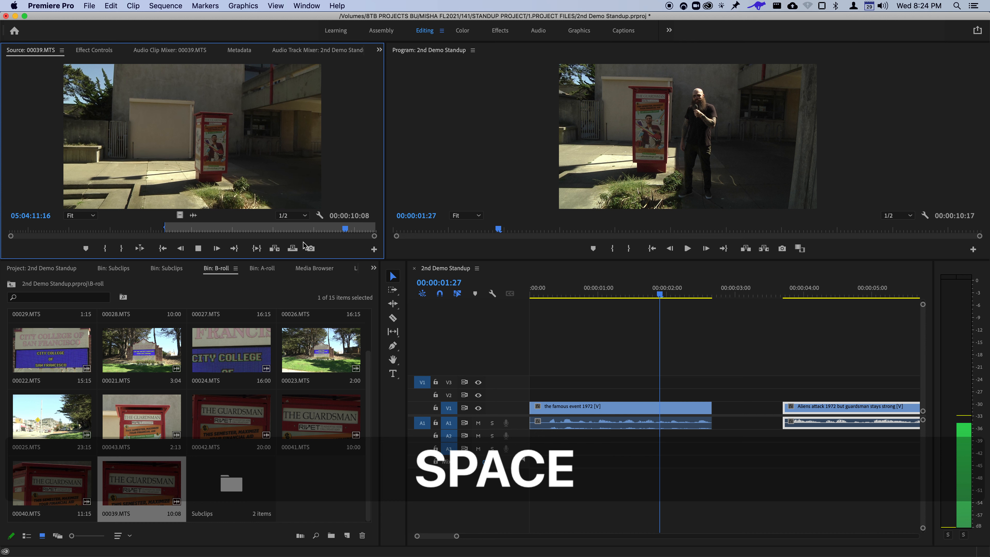
pyautogui.press('o')
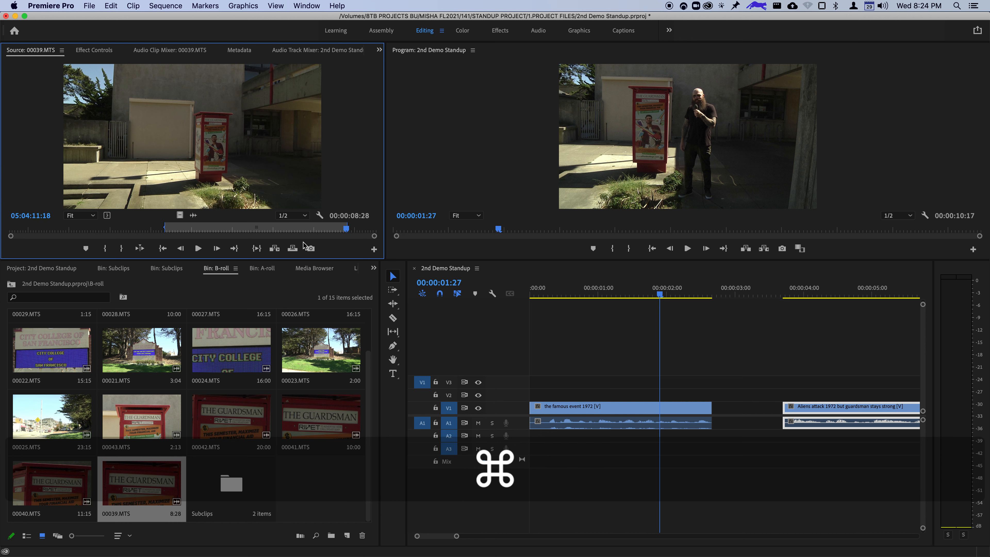
pyautogui.press('super+u')
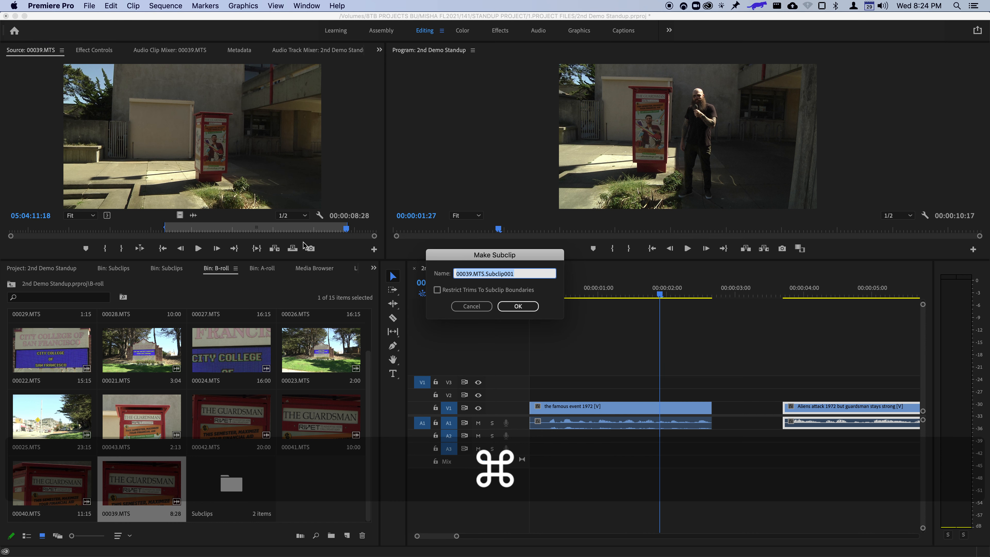
pyautogui.write('Z')
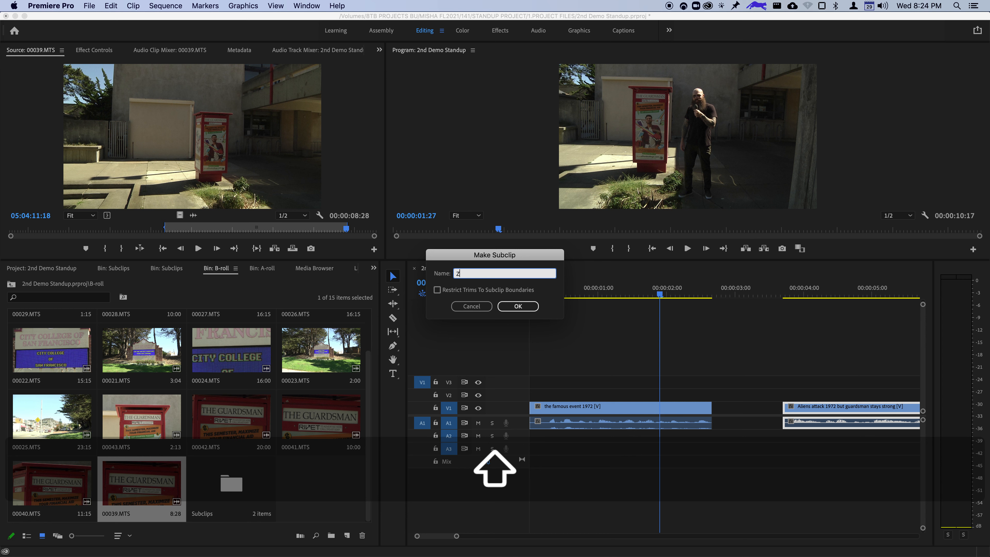
pyautogui.write('O ')
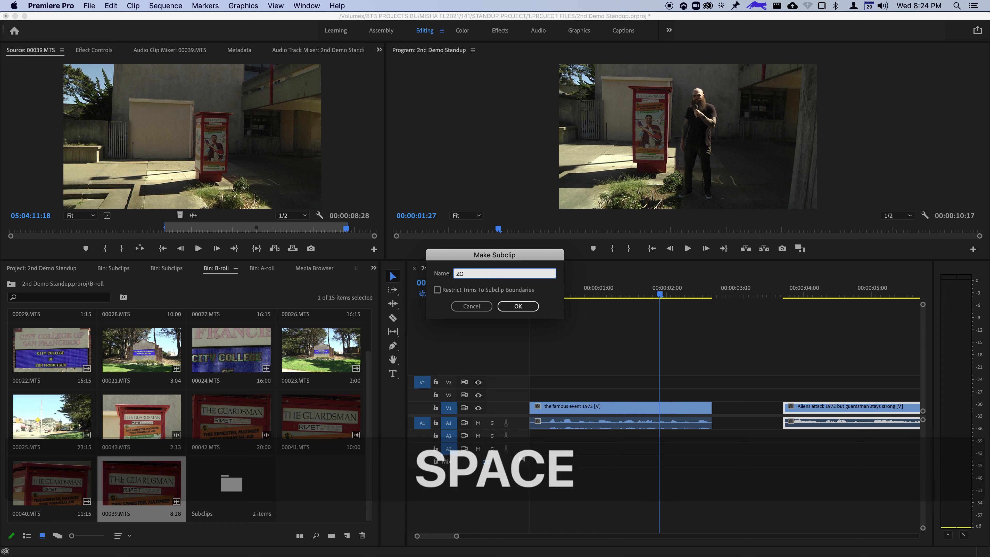
pyautogui.write('Z')
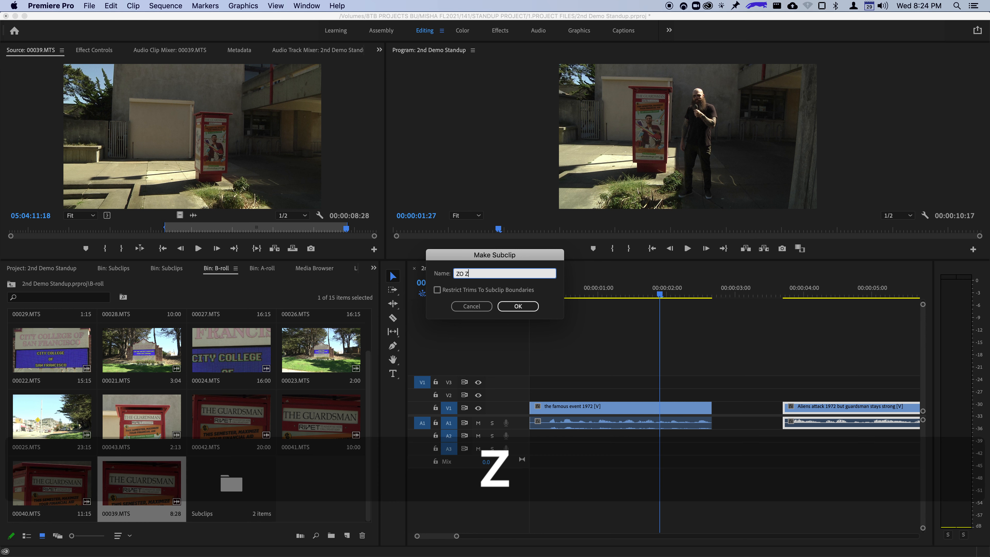
pyautogui.write('oomOut ')
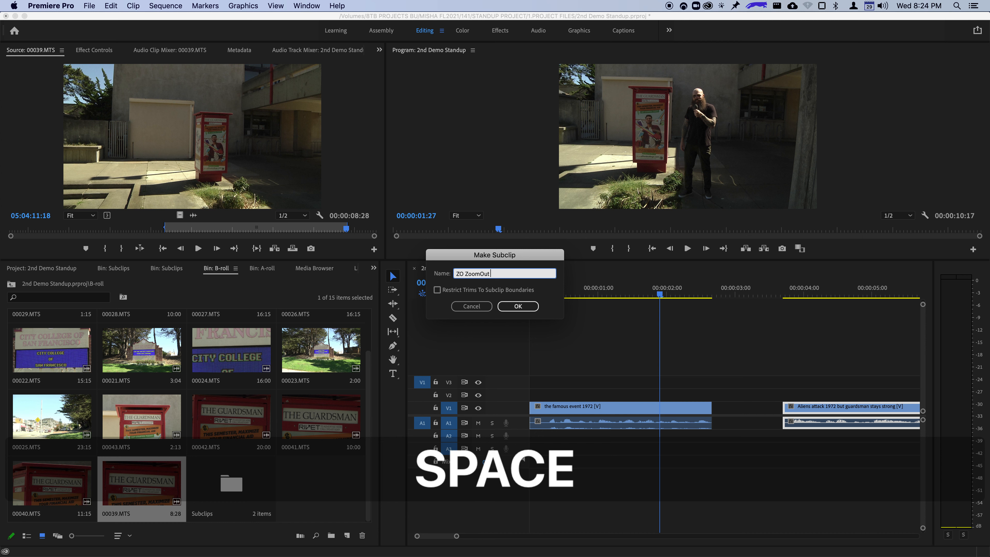
pyautogui.write('from Ko')
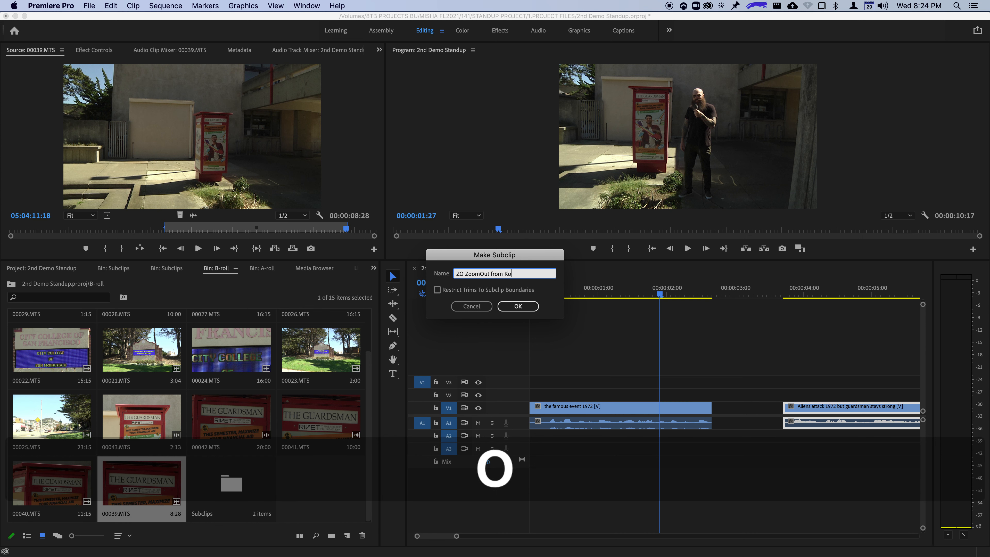
pyautogui.press('BackSpace')
pyautogui.write('iosk')
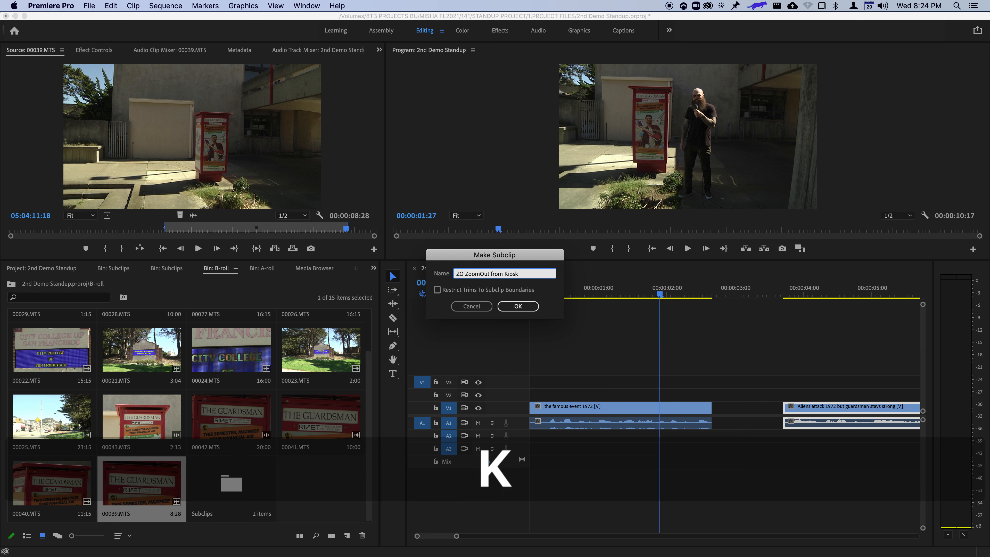
pyautogui.press('Return')
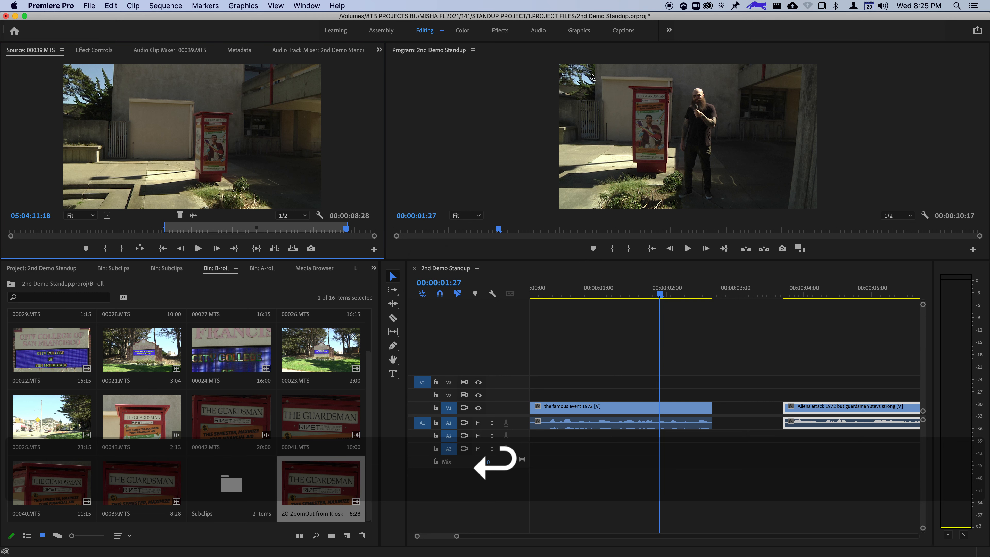
# Move the "ZO ZoomOut from Kiosk" subclip into the Subclips bin inside B-roll and open that bin.
pyautogui.click(243, 489)
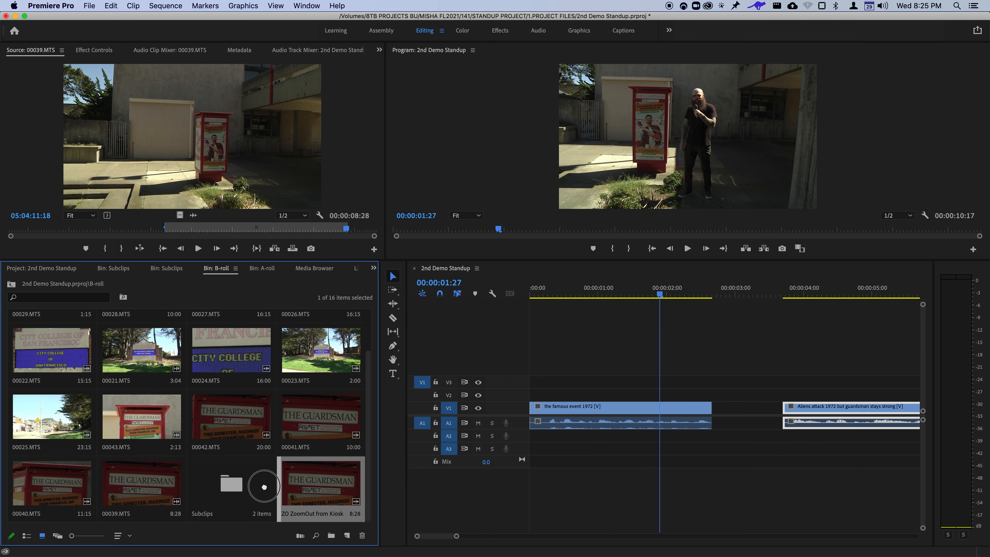
pyautogui.moveTo(243, 490); pyautogui.dragTo(244, 490)
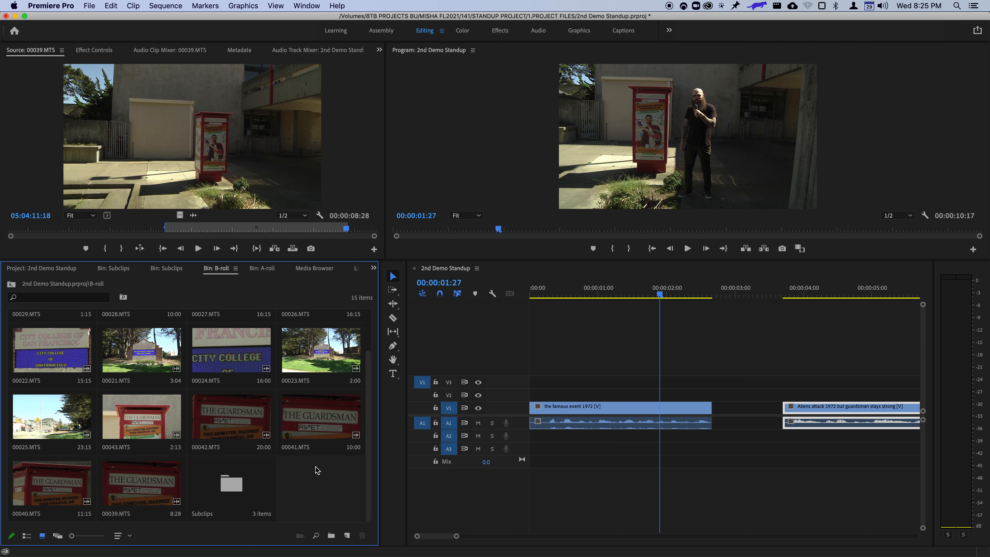
pyautogui.doubleClick(234, 487)
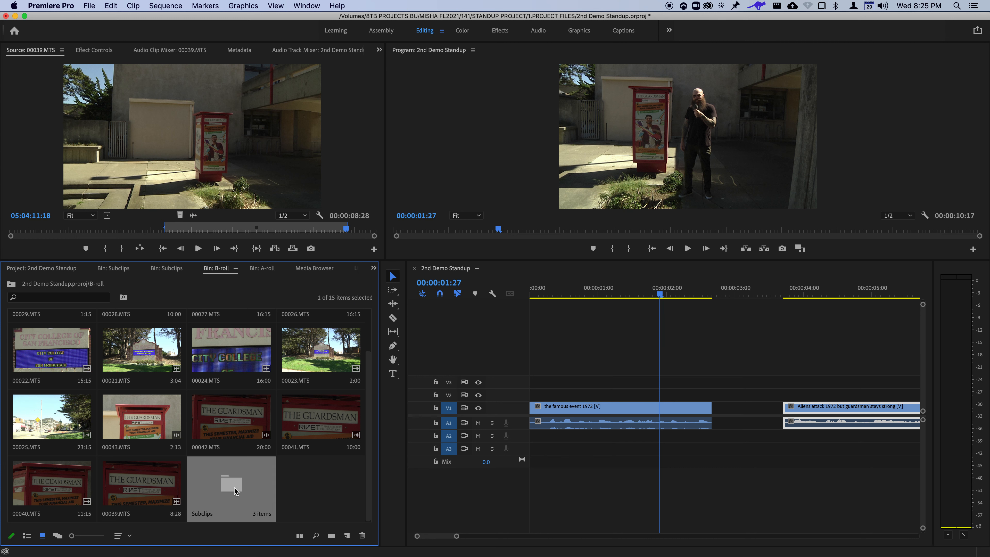
# Load the CCSF LED sign subclip into the Source Monitor.
pyautogui.click(578, 413)
pyautogui.click(835, 408)
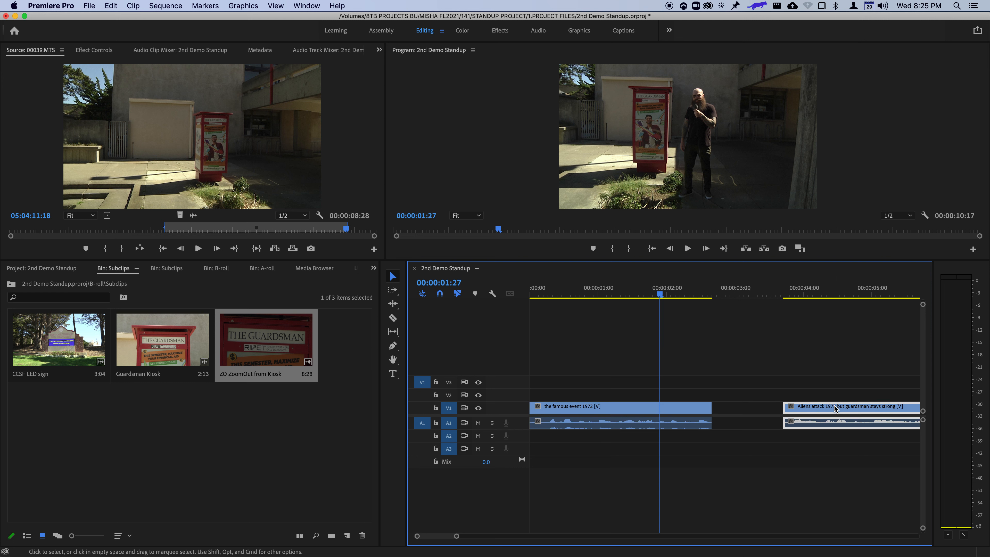
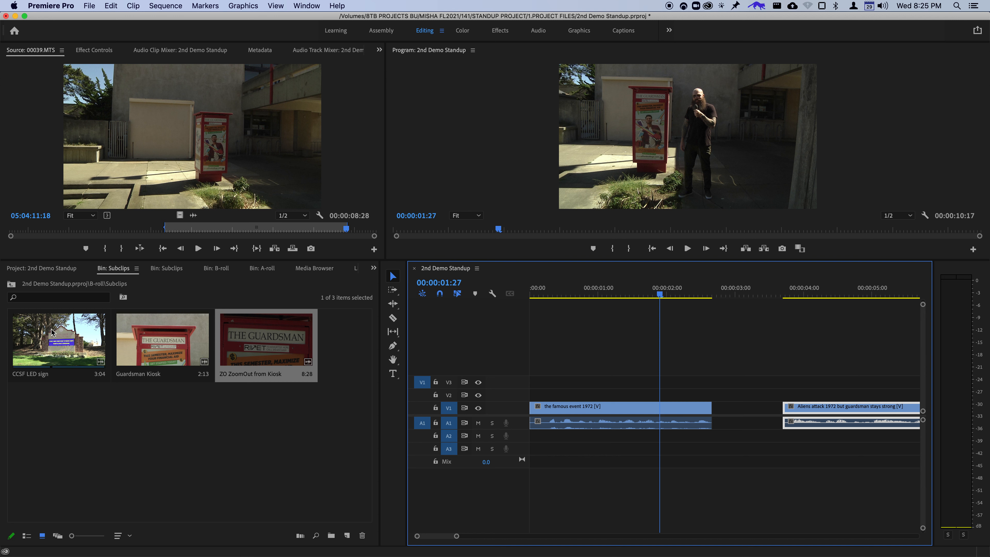
pyautogui.doubleClick(56, 336)
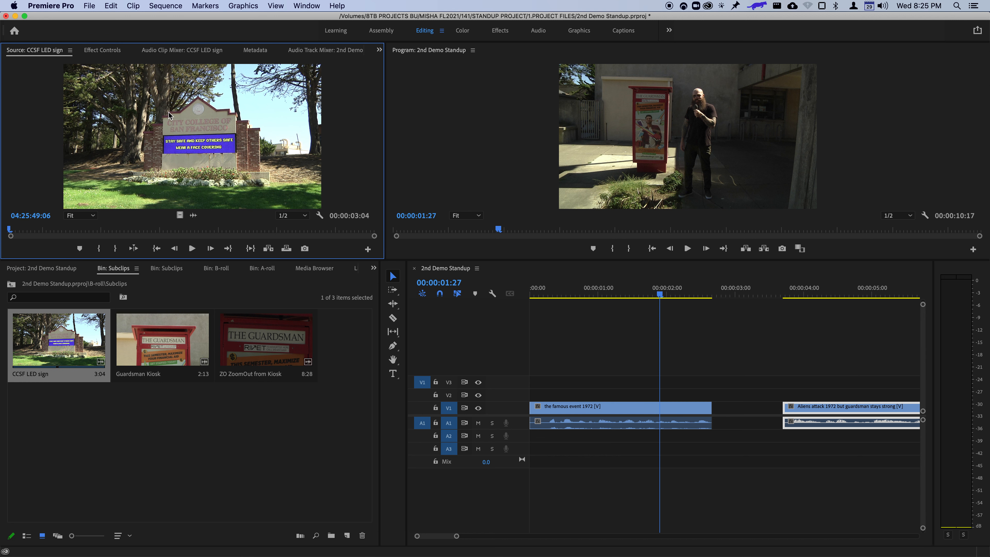
# Try to place the CCSF LED sign subclip with its audio at the sequence start, on tracks V4 and A3.
pyautogui.moveTo(291, 198); pyautogui.dragTo(528, 398)
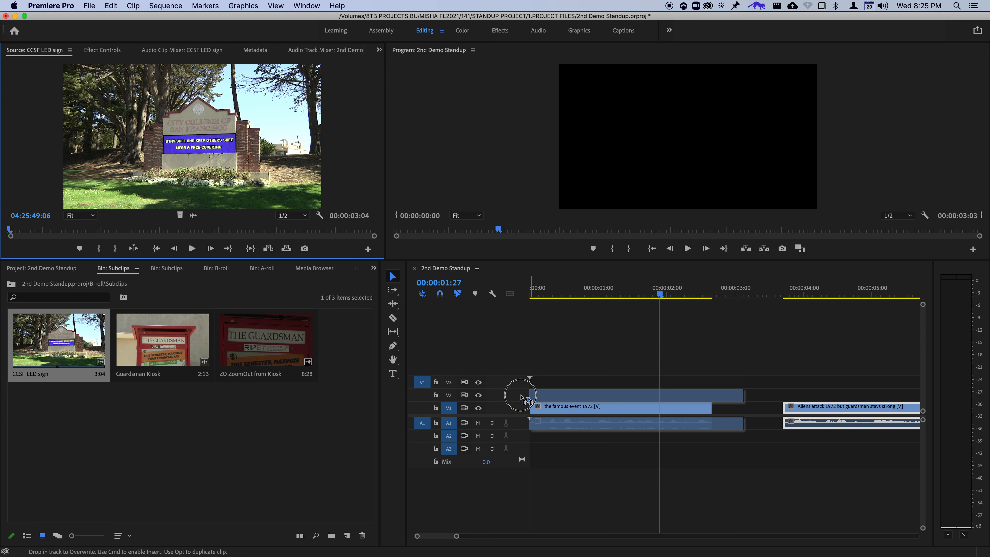
pyautogui.moveTo(524, 395); pyautogui.dragTo(530, 451)
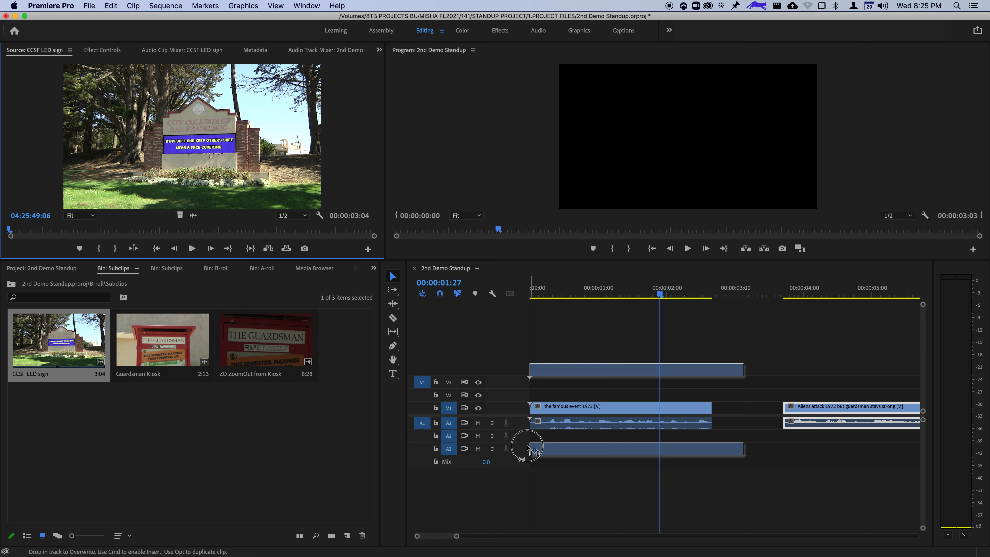
pyautogui.moveTo(529, 446)
pyautogui.mouseDown()
pyautogui.moveTo(559, 448)
pyautogui.moveTo(522, 446)
pyautogui.mouseUp()
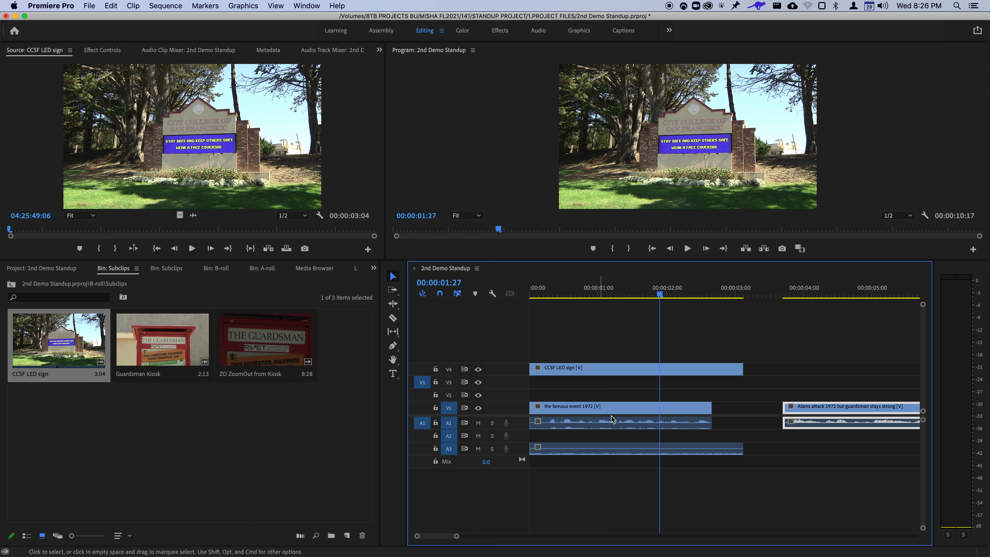
pyautogui.press('super+z')
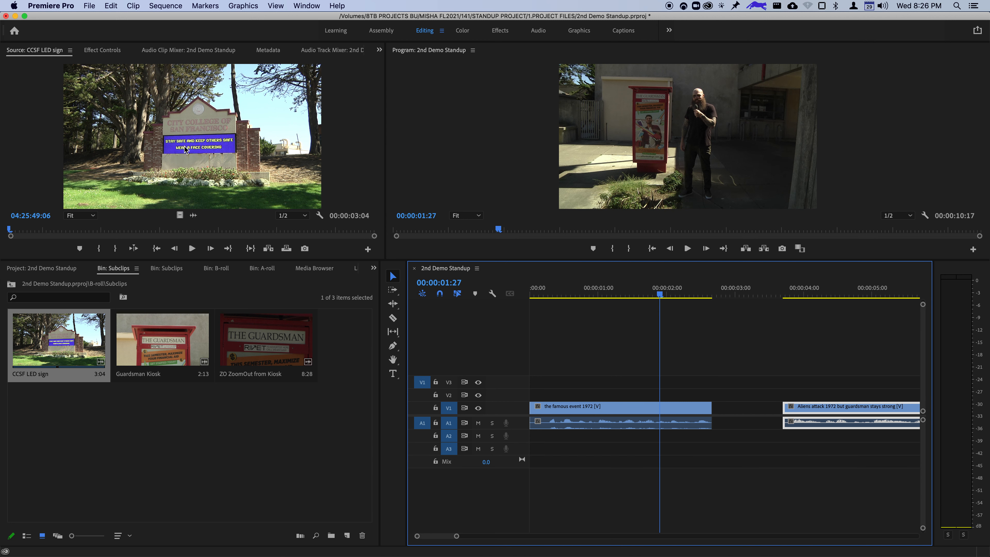
# Place only the video of the CCSF LED sign subclip on track V2 at the start of the sequence.
pyautogui.click(314, 162)
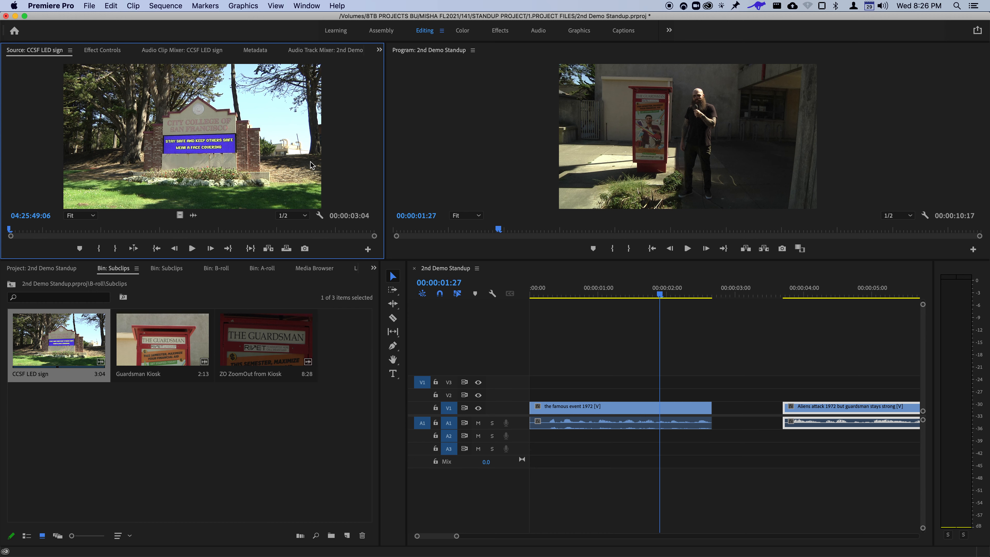
pyautogui.press('ctrl+alt+super')
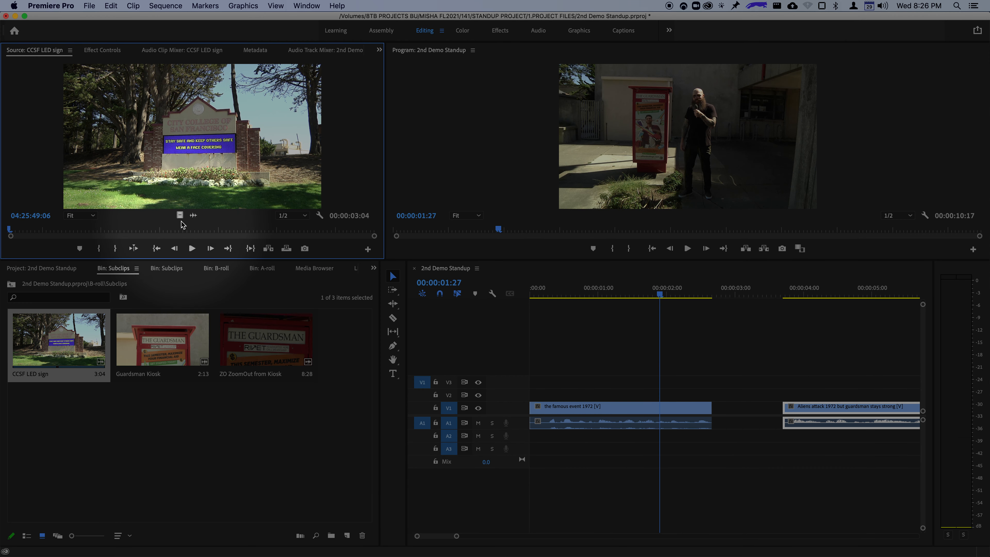
pyautogui.moveTo(180, 215); pyautogui.dragTo(524, 397)
# Play the sequence from the start and trim the end of the CCSF LED sign clip to just before 00:00:01:00.
pyautogui.click(536, 293)
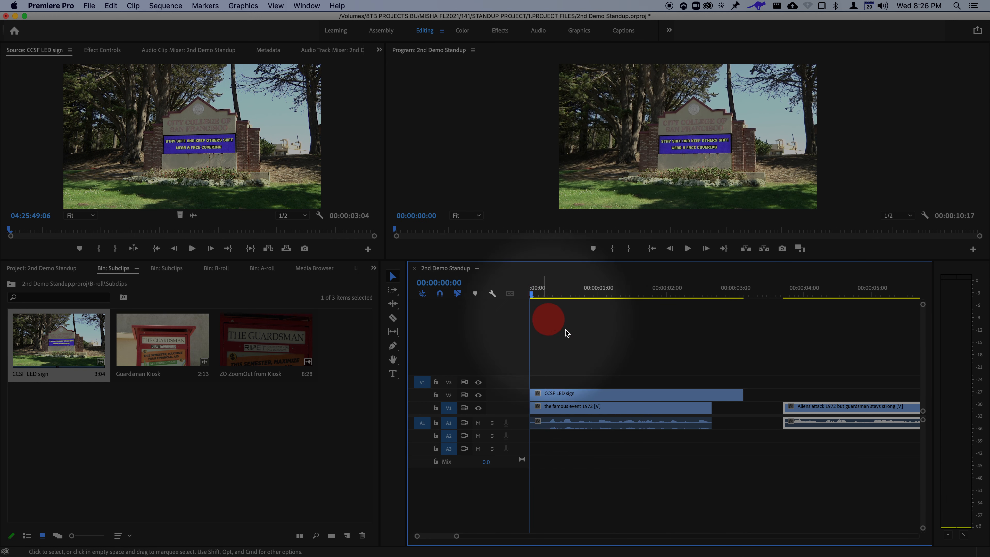
pyautogui.press('space')
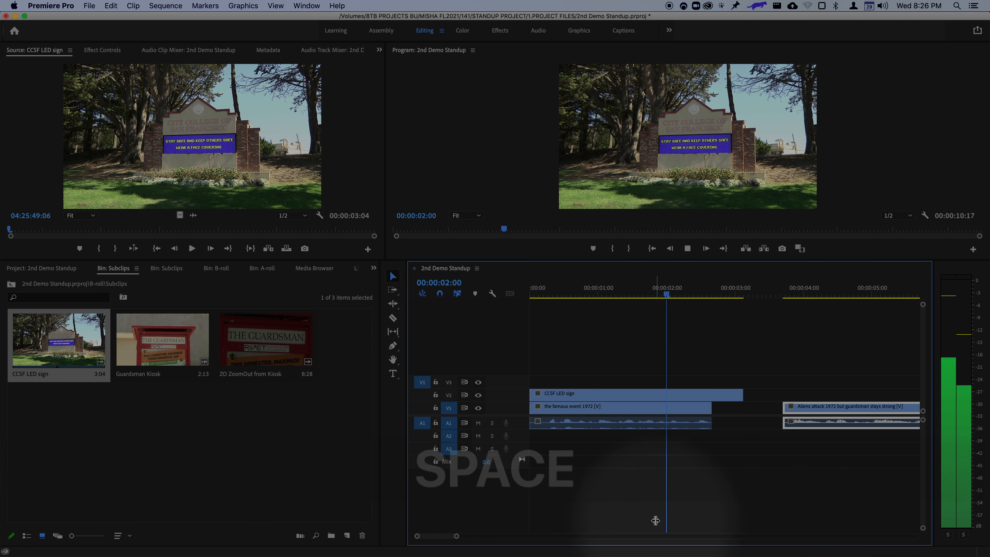
pyautogui.press('space')
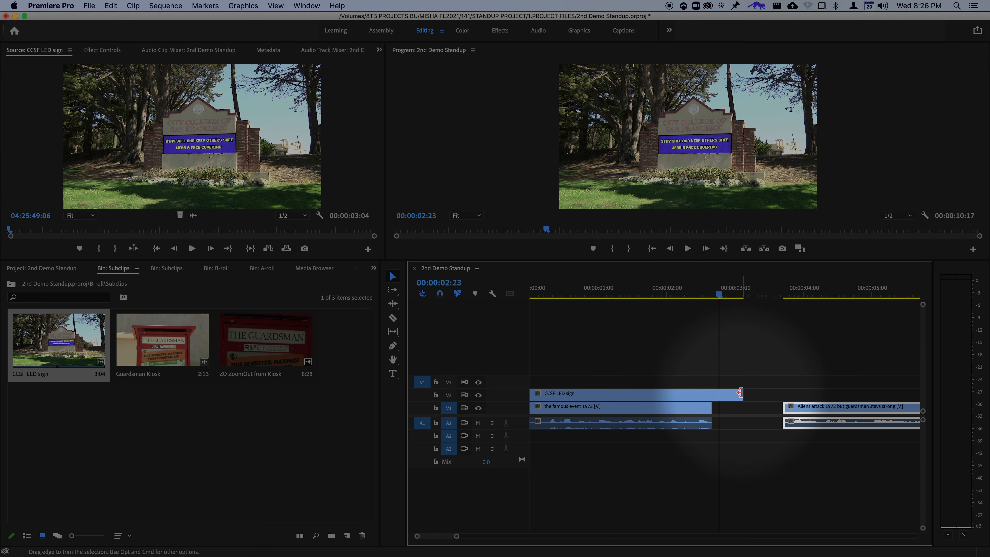
pyautogui.moveTo(739, 393); pyautogui.dragTo(589, 403)
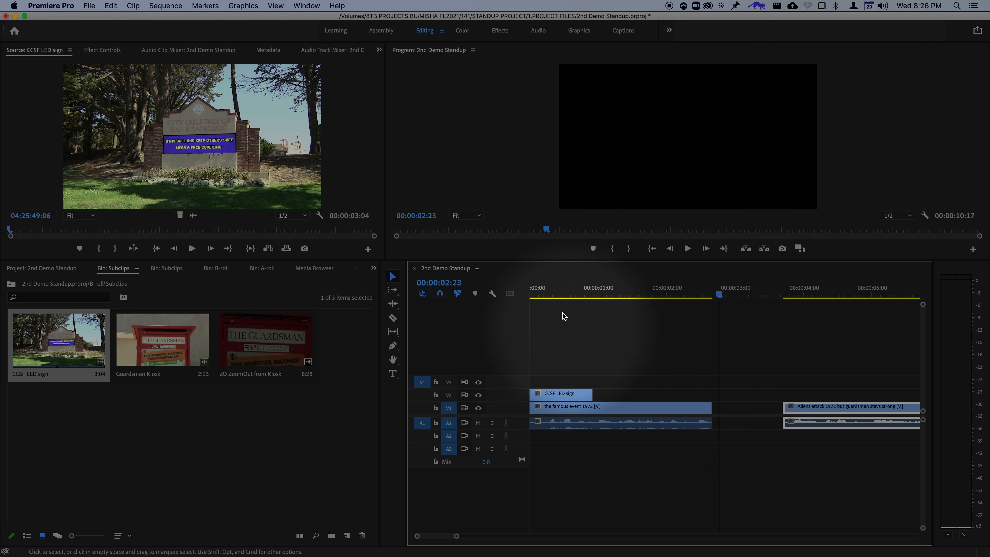
# Review the opening from the start and extend the CCSF LED sign clip's end to slightly past 00:00:01:00.
pyautogui.press('Home')
pyautogui.click(479, 293)
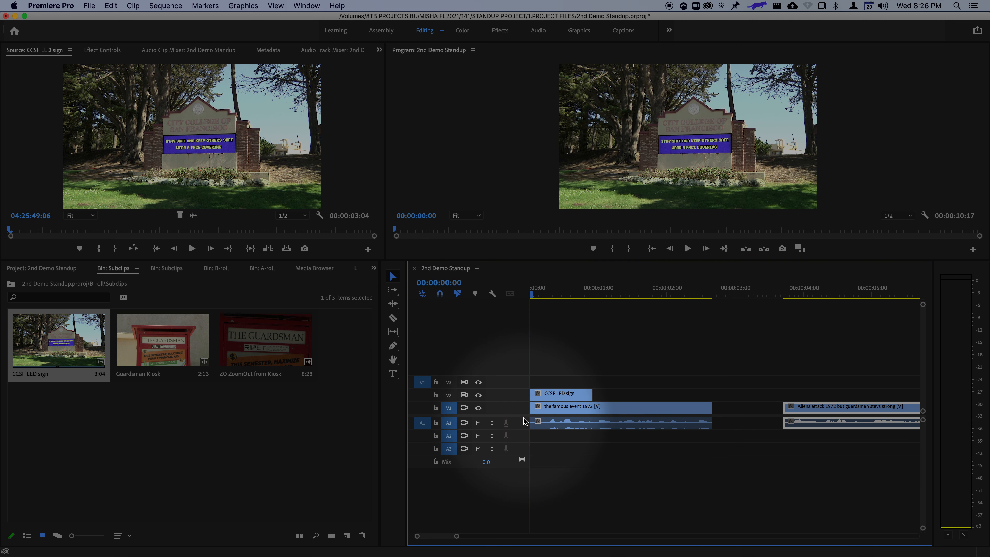
pyautogui.press('space')
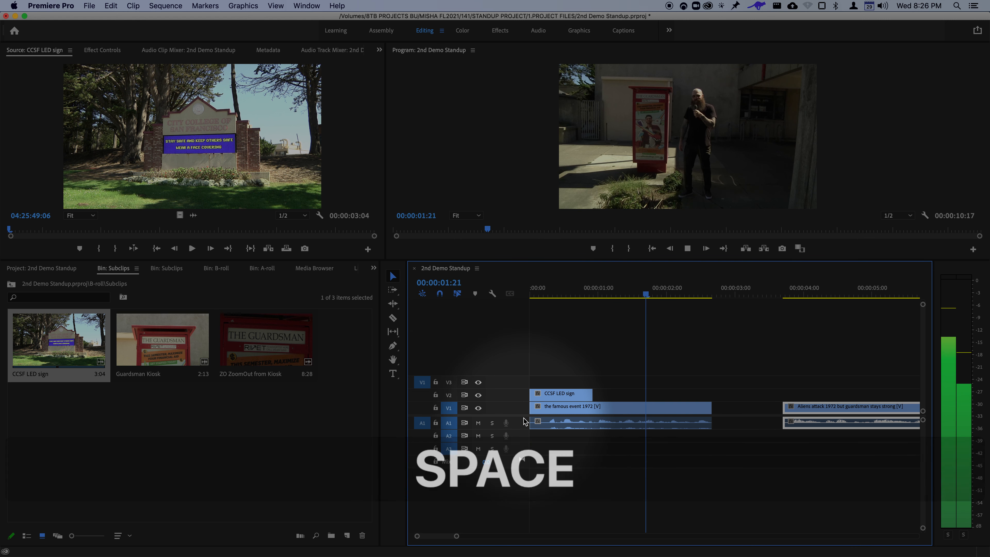
pyautogui.press('space')
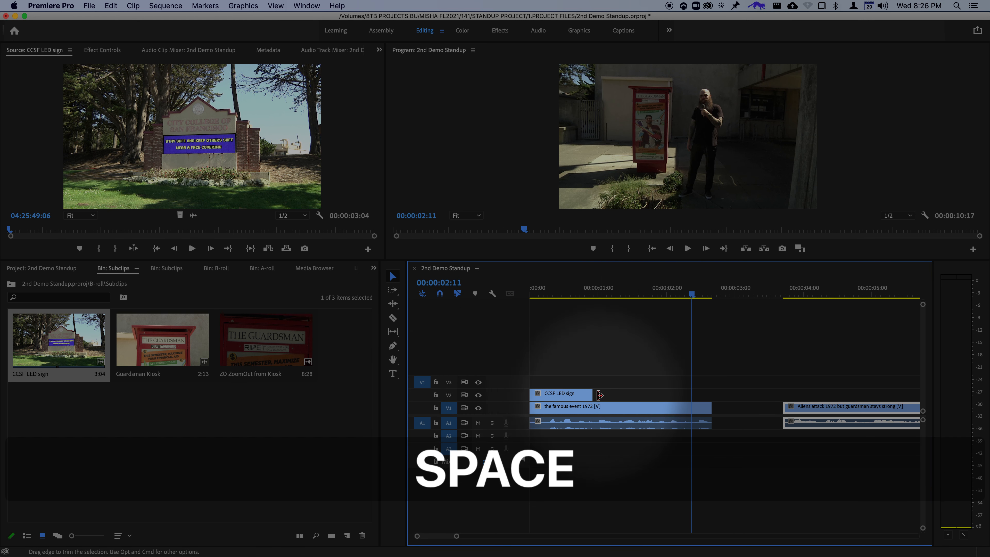
pyautogui.moveTo(592, 395); pyautogui.dragTo(608, 413)
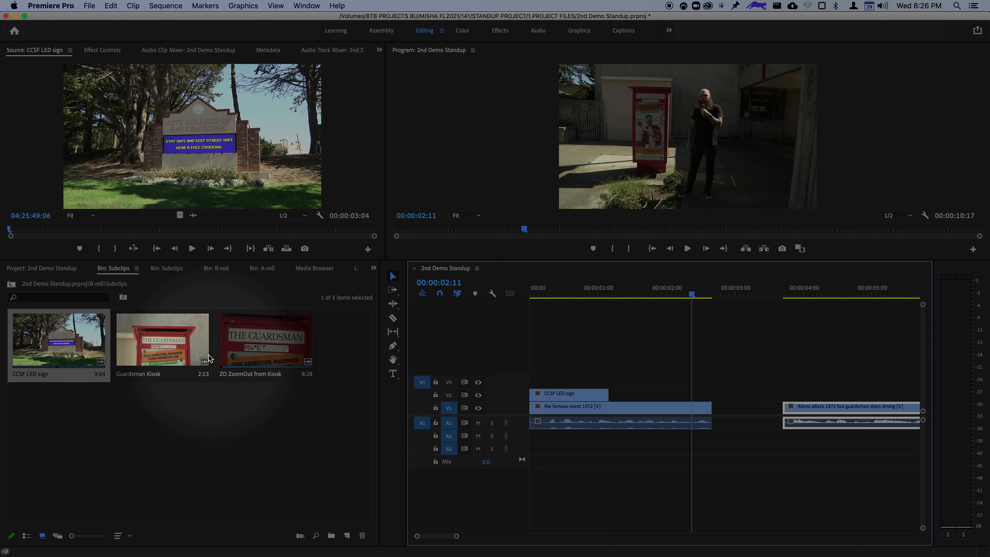
# Load the Guardsman Kiosk subclip and place only its video on track V2 at about 00:00:02:00.
pyautogui.doubleClick(169, 353)
pyautogui.click(250, 82)
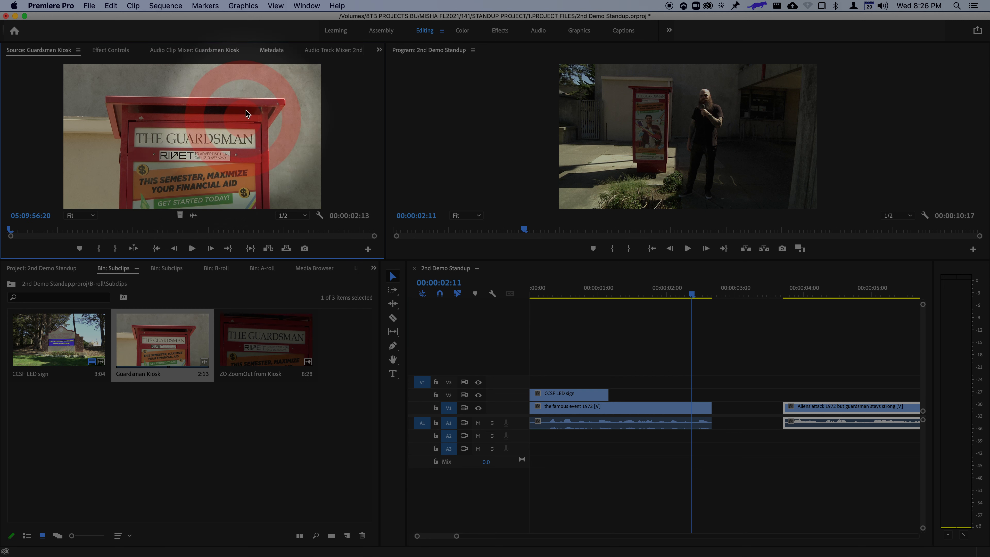
pyautogui.moveTo(214, 158); pyautogui.dragTo(669, 393)
# Play the cut around the Guardsman Kiosk clip and move the clip to start where "the famous event 1972" ends.
pyautogui.click(635, 292)
pyautogui.press('space')
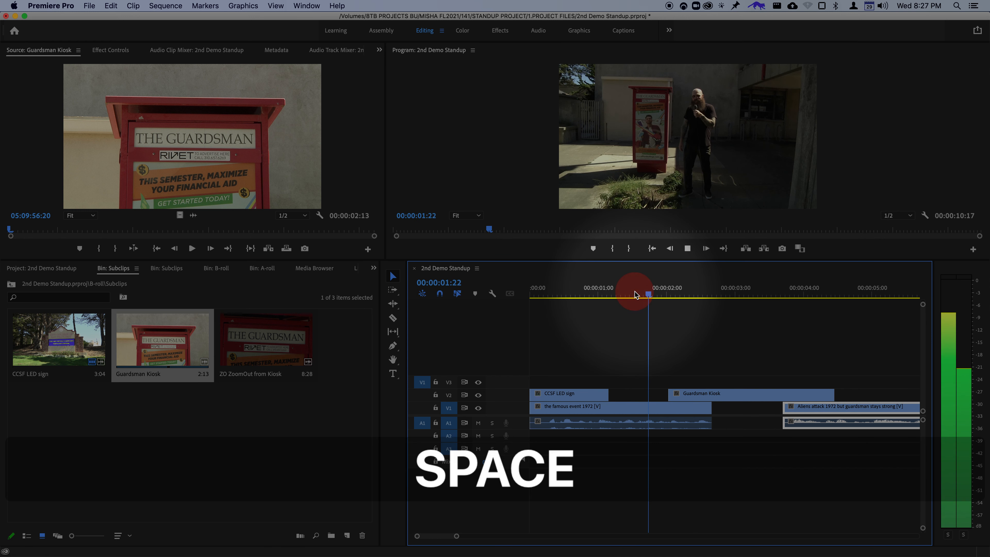
pyautogui.press('space')
pyautogui.moveTo(719, 397); pyautogui.dragTo(752, 394)
# Play through the gap between the two standup clips and trim the Guardsman Kiosk clip's end to about 00:00:04:00.
pyautogui.click(654, 298)
pyautogui.press('space')
pyautogui.click(643, 290)
pyautogui.press('space')
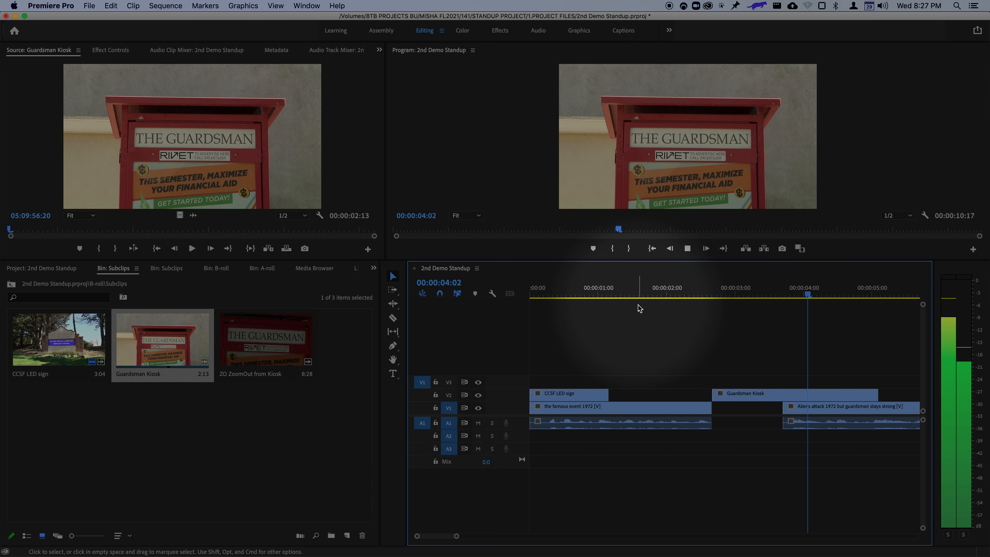
pyautogui.press('space')
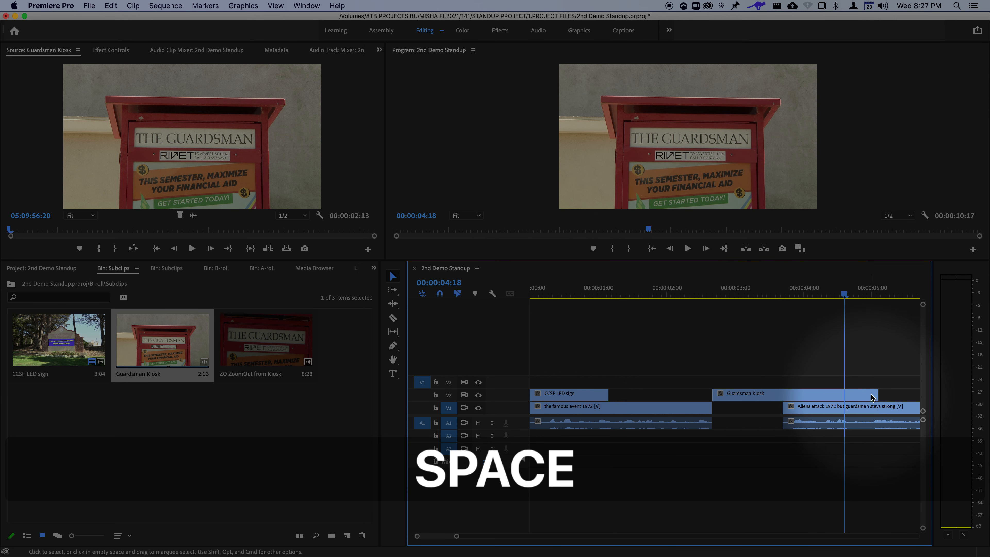
pyautogui.moveTo(877, 395); pyautogui.dragTo(802, 393)
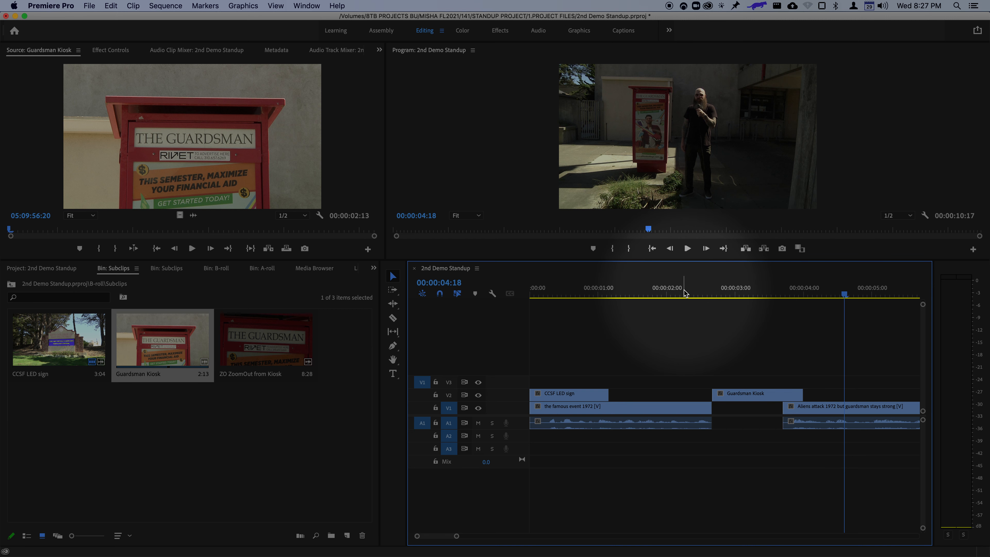
# Play the sequence from the start through the Guardsman Kiosk clip into the second standup clip.
pyautogui.press('ctrl+alt+super+m')
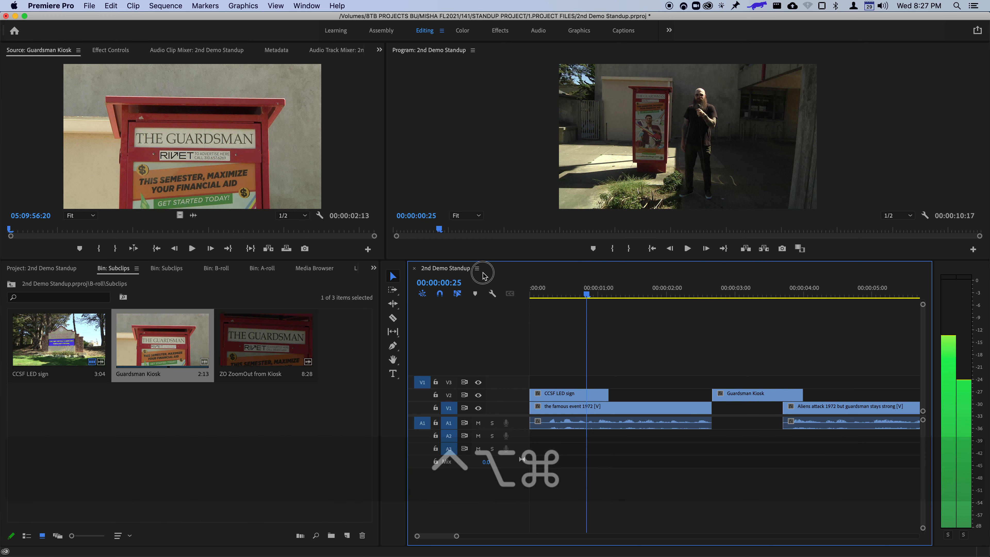
pyautogui.press('Home')
pyautogui.press('space')
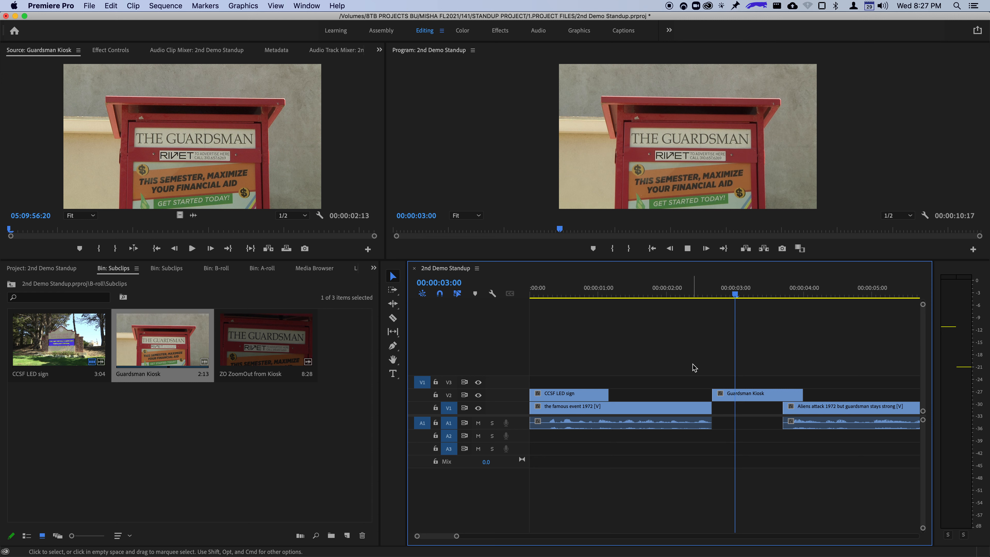
pyautogui.press('space')
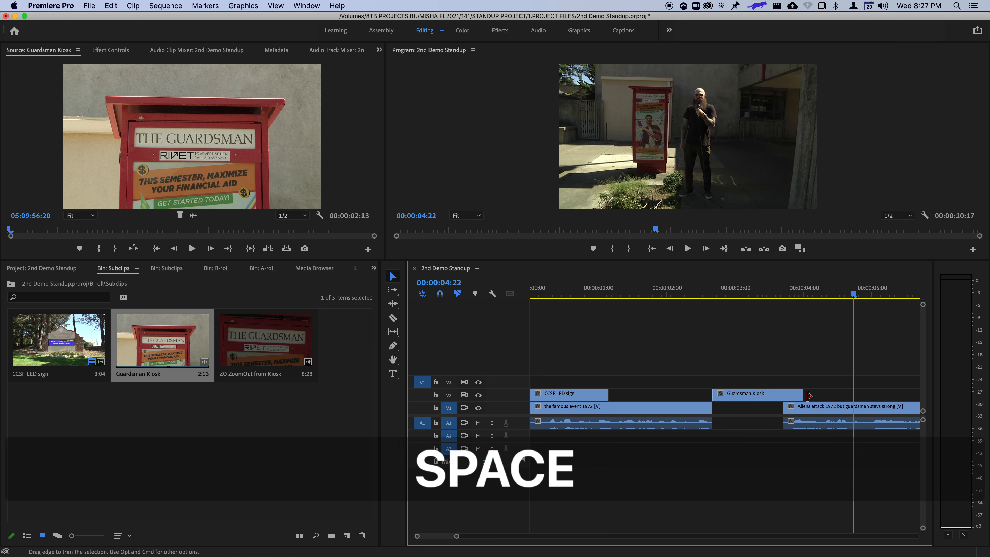
# Delete the Guardsman Kiosk clip from track V2 and move the second standup clip earlier to start at about 00:00:03:05.
pyautogui.keyDown('shift'); pyautogui.click(771, 397); pyautogui.keyUp('shift')
pyautogui.press('BackSpace')
pyautogui.moveTo(785, 408)
pyautogui.mouseDown()
pyautogui.moveTo(760, 414)
pyautogui.moveTo(770, 414)
pyautogui.mouseUp()
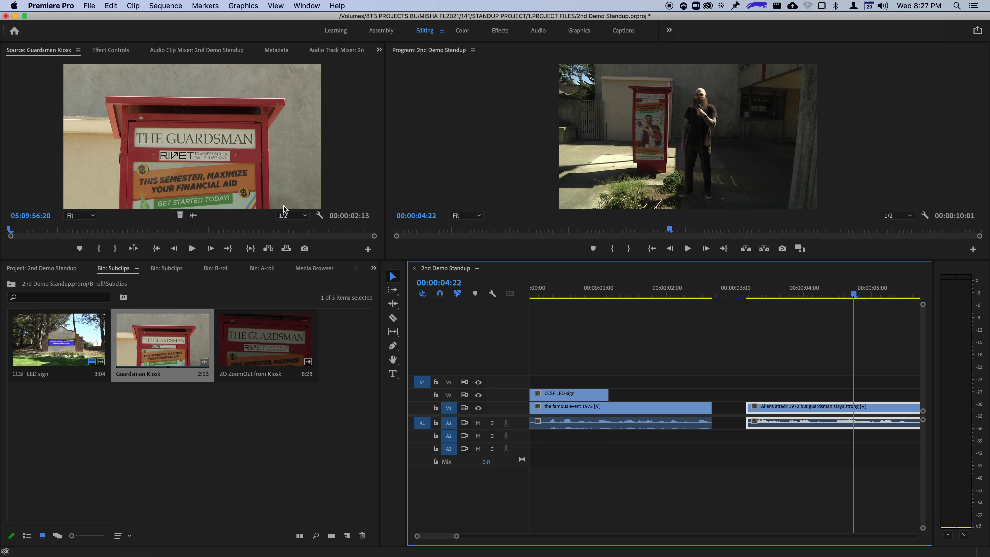
# Preview the ZO ZoomOut from Kiosk subclip and place only its video on track V2 where "the famous event 1972" ends.
pyautogui.doubleClick(252, 362)
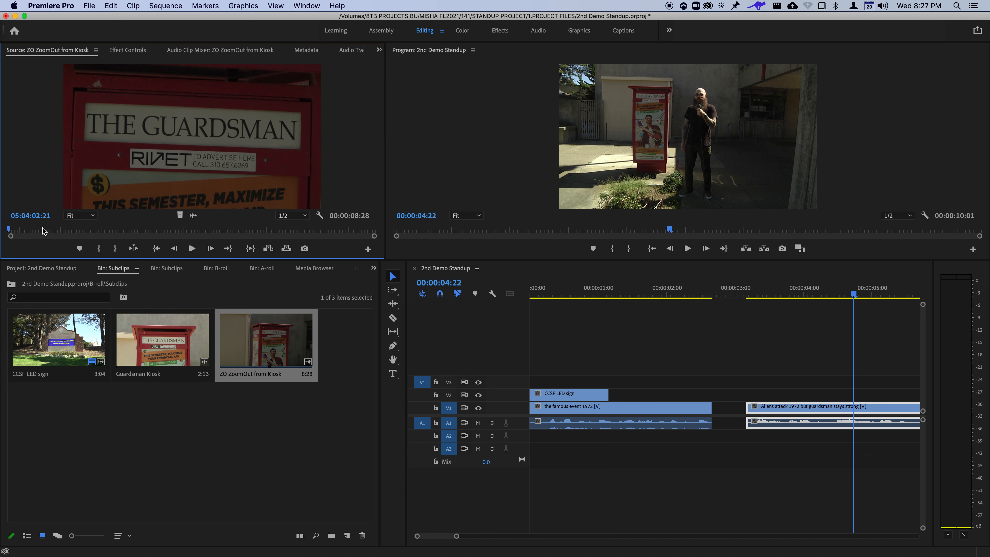
pyautogui.press('space')
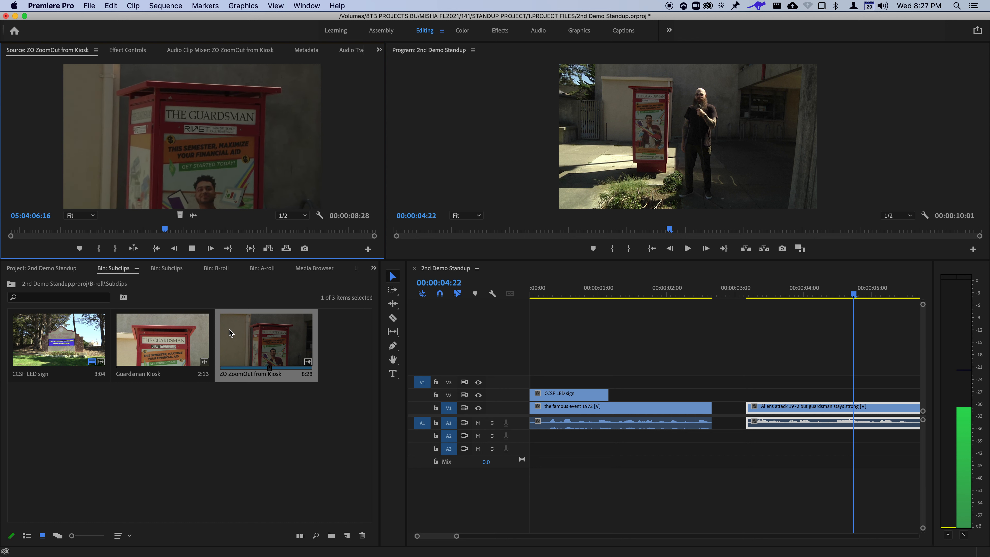
pyautogui.press('space')
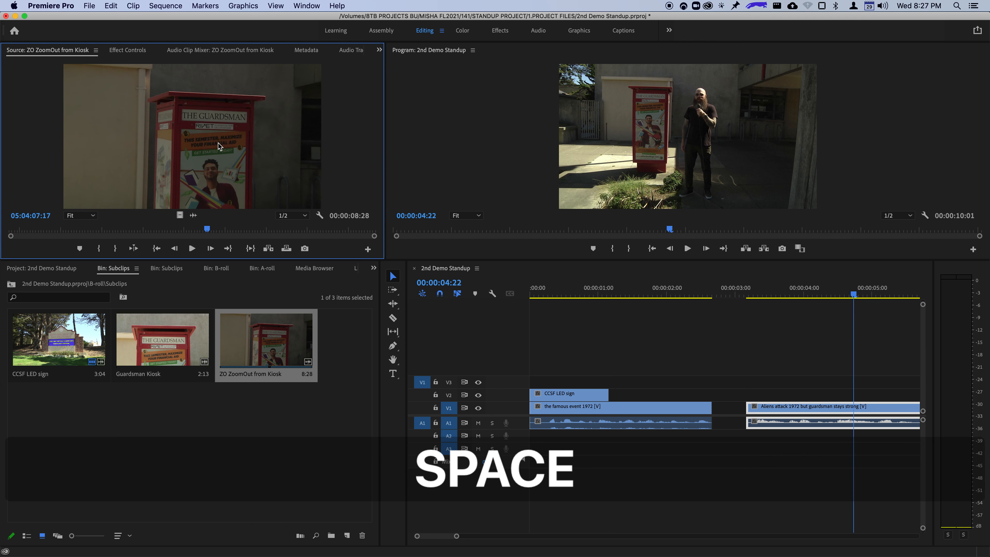
pyautogui.moveTo(179, 215); pyautogui.dragTo(707, 394)
# Play the sequence from about 00:00:02:00 through the ZO ZoomOut from Kiosk clip, then scrub back to about 00:00:07:00.
pyautogui.click(663, 290)
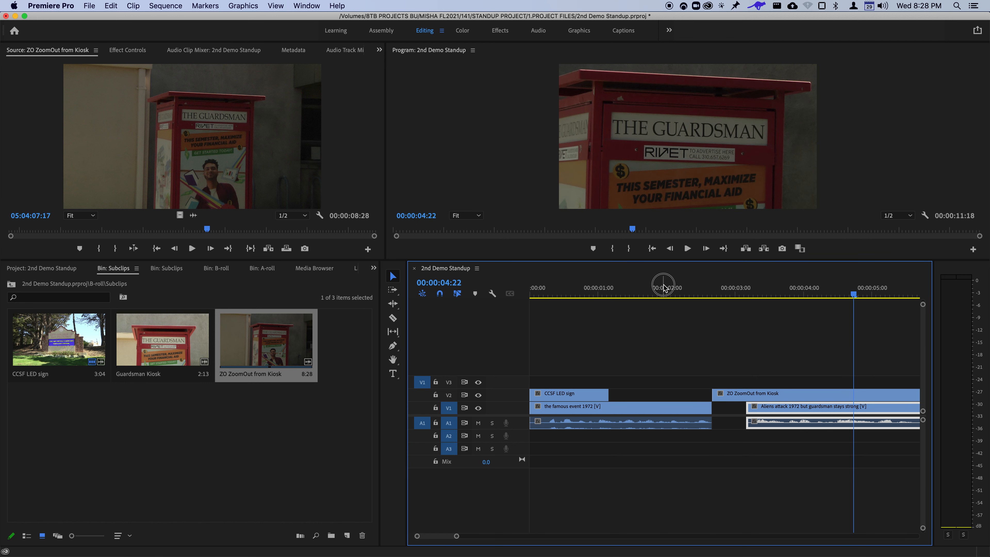
pyautogui.press('space')
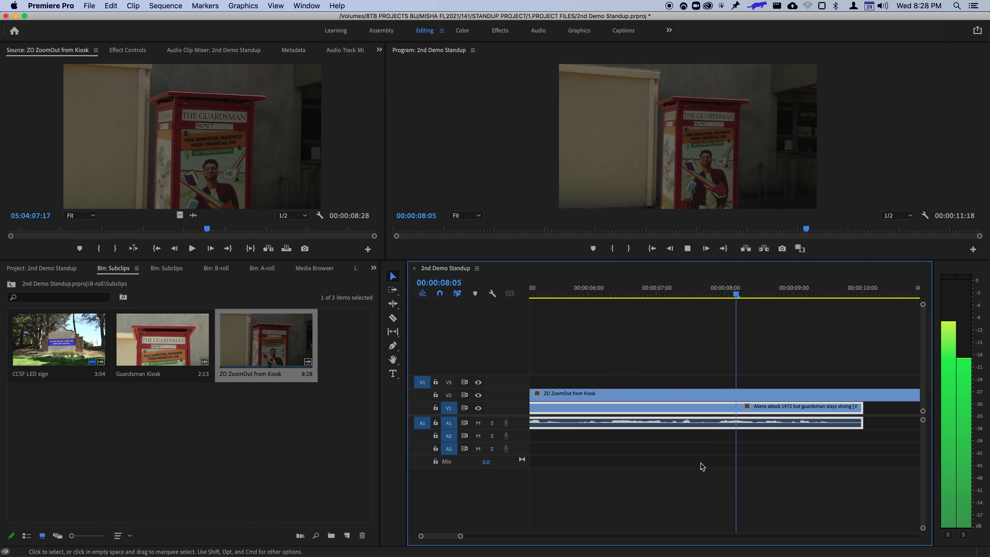
pyautogui.press('space')
pyautogui.moveTo(619, 292); pyautogui.dragTo(659, 292)
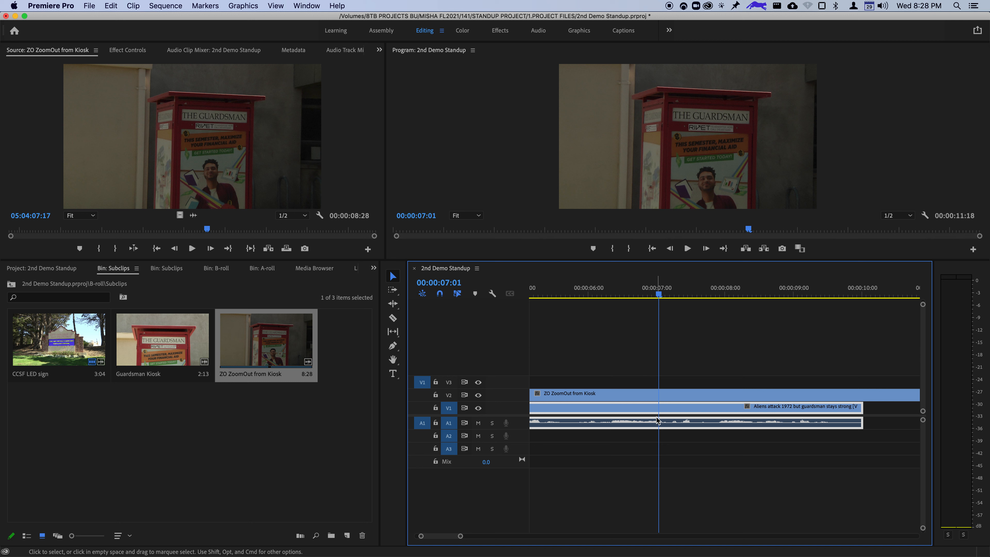
# Set the speed of the ZO ZoomOut from Kiosk clip on track V2 to 150%.
pyautogui.press('-')
pyautogui.press('-')
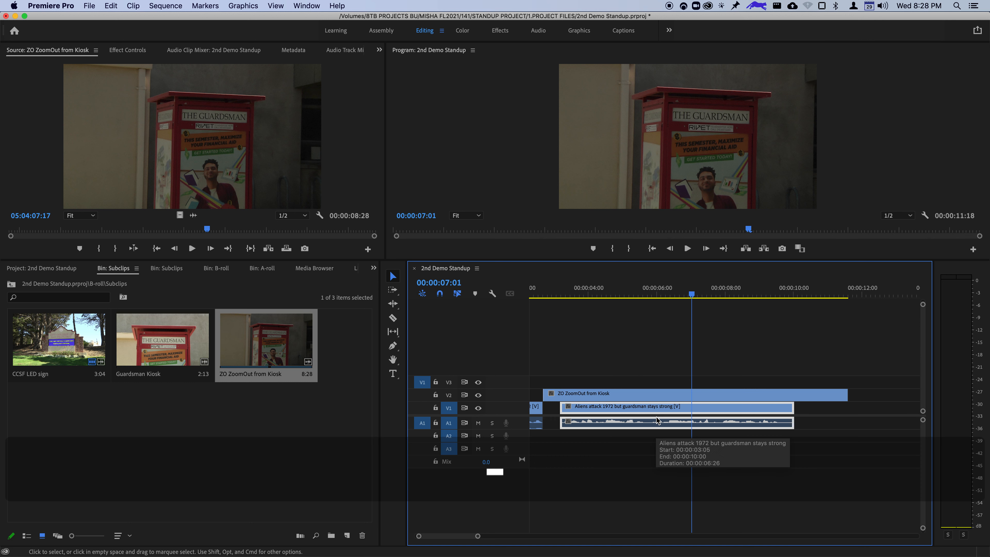
pyautogui.click(641, 395)
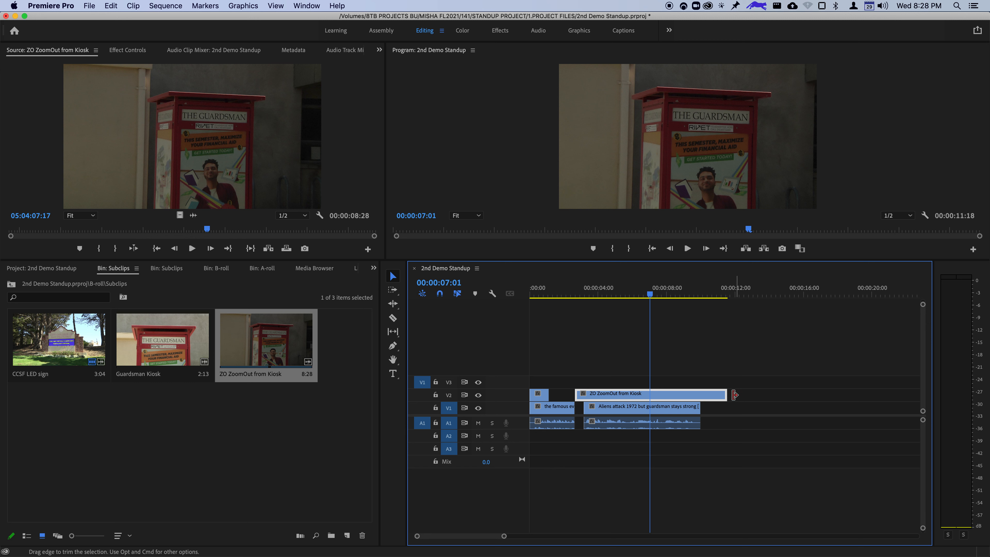
pyautogui.rightClick(634, 395)
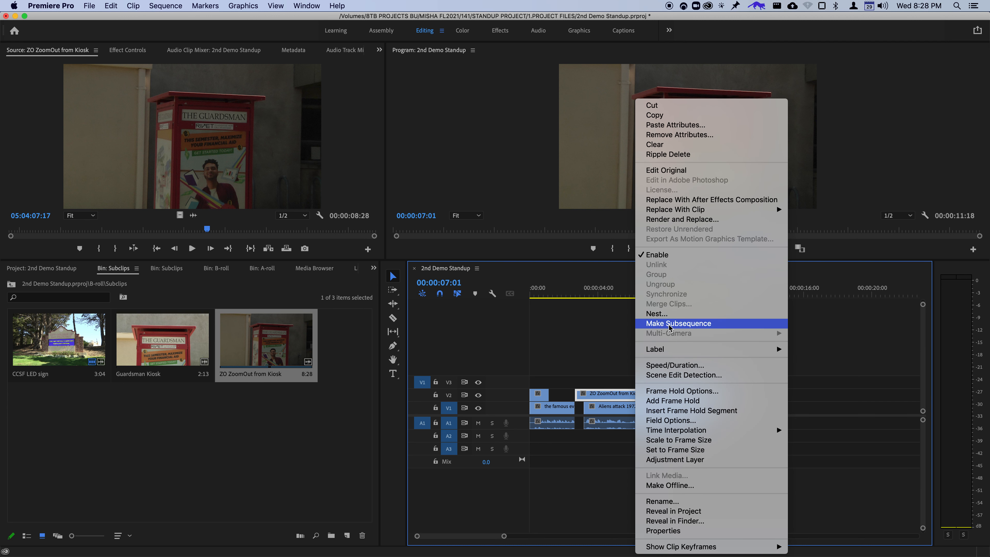
pyautogui.click(675, 365)
pyautogui.write('150')
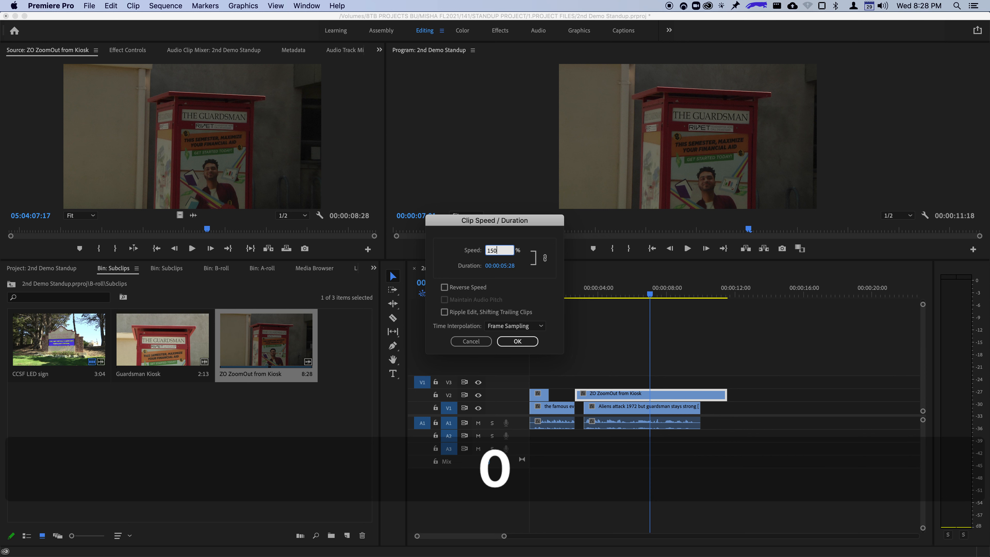
pyautogui.press('Return')
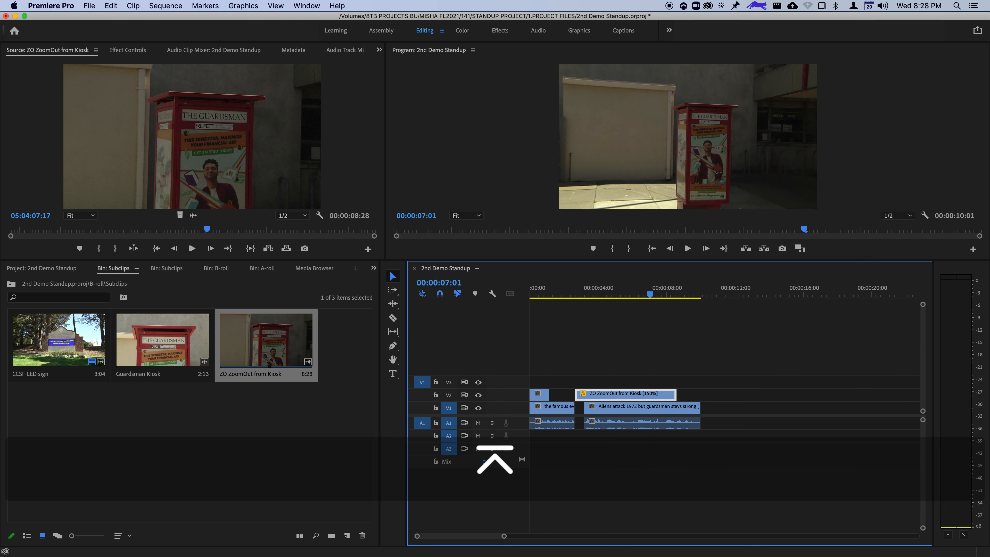
# Play through the sped-up ZO ZoomOut from Kiosk clip and trim its end to 00:00:07:09.
pyautogui.moveTo(650, 294); pyautogui.dragTo(570, 295)
pyautogui.press('space')
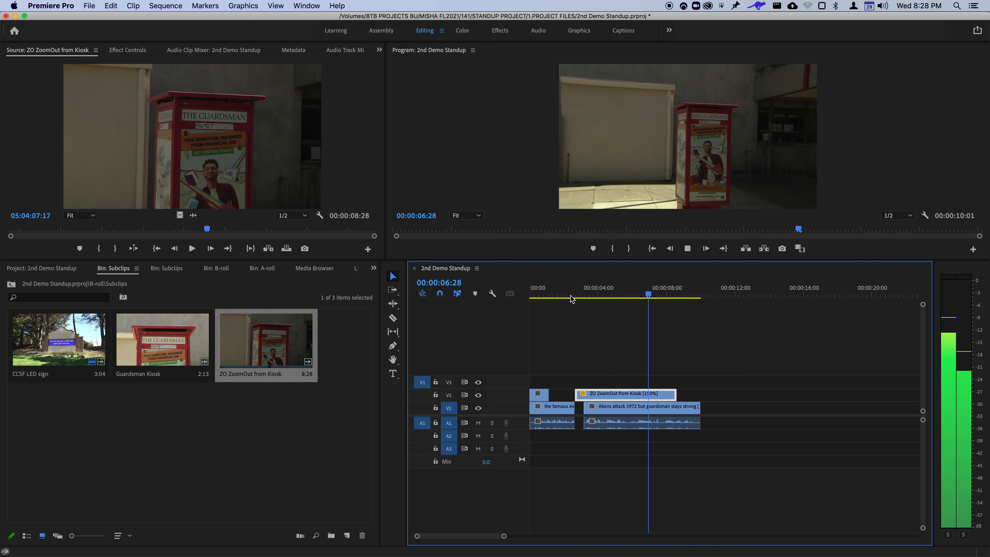
pyautogui.press('space')
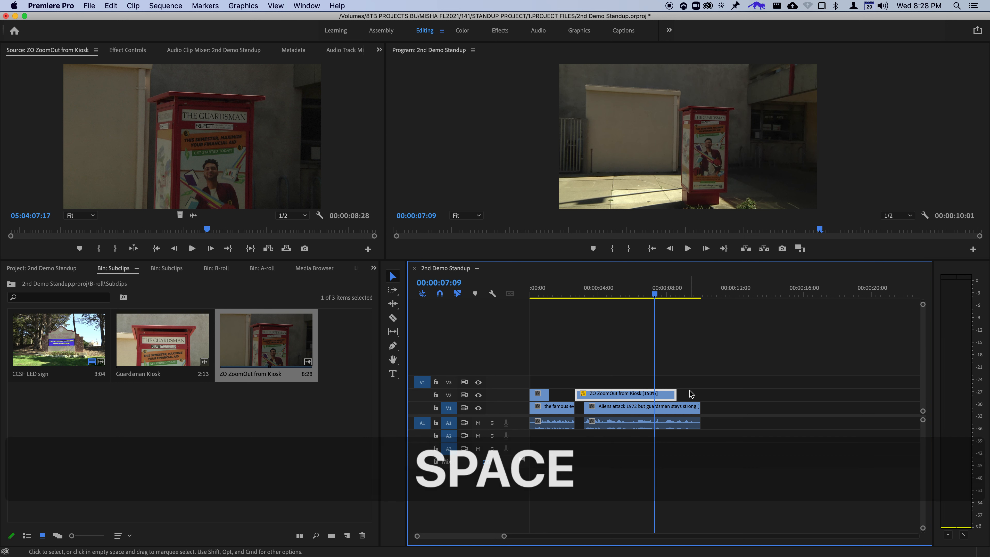
pyautogui.moveTo(674, 396); pyautogui.dragTo(654, 397)
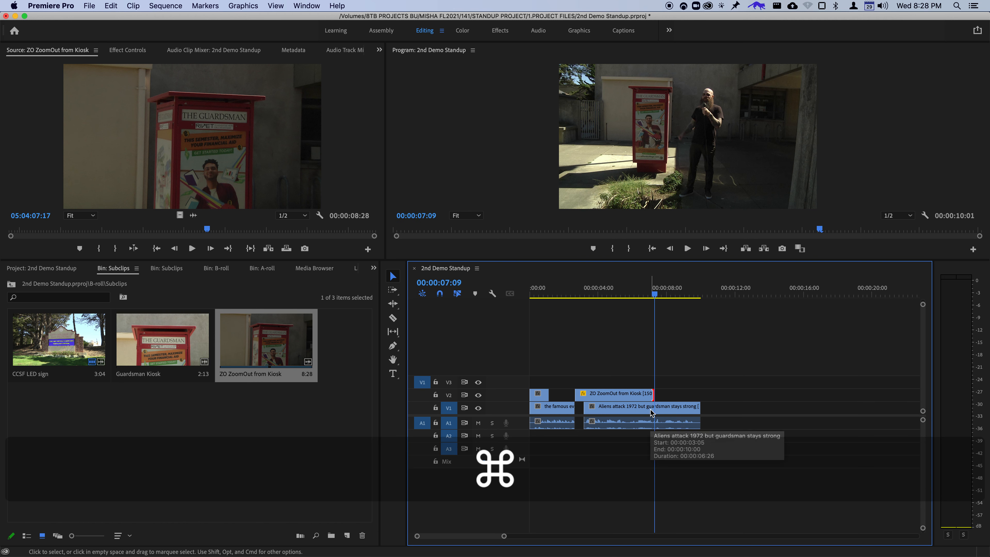
# Apply the default transition to the end of the ZO ZoomOut from Kiosk clip.
pyautogui.keyDown('super'); pyautogui.click(647, 398); pyautogui.keyUp('super')
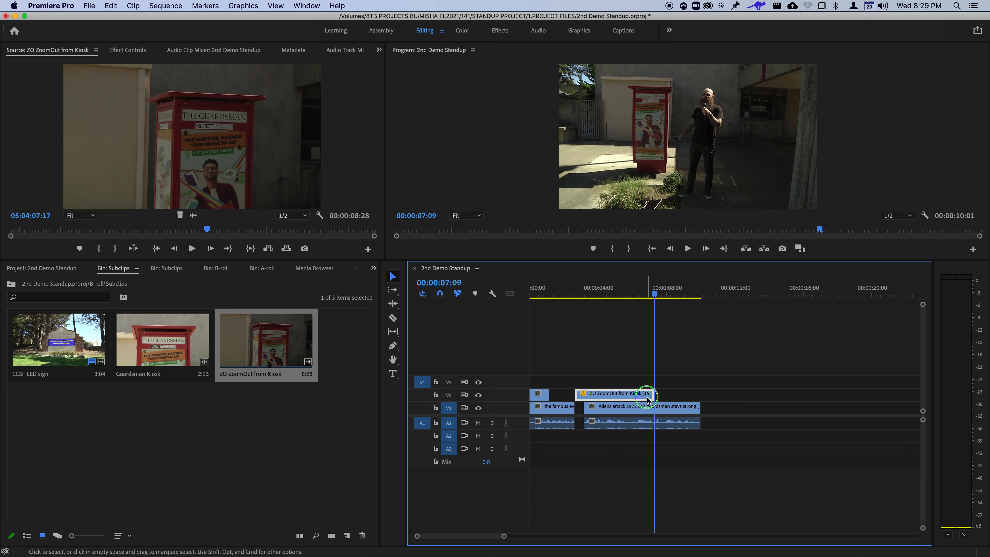
pyautogui.rightClick(645, 396)
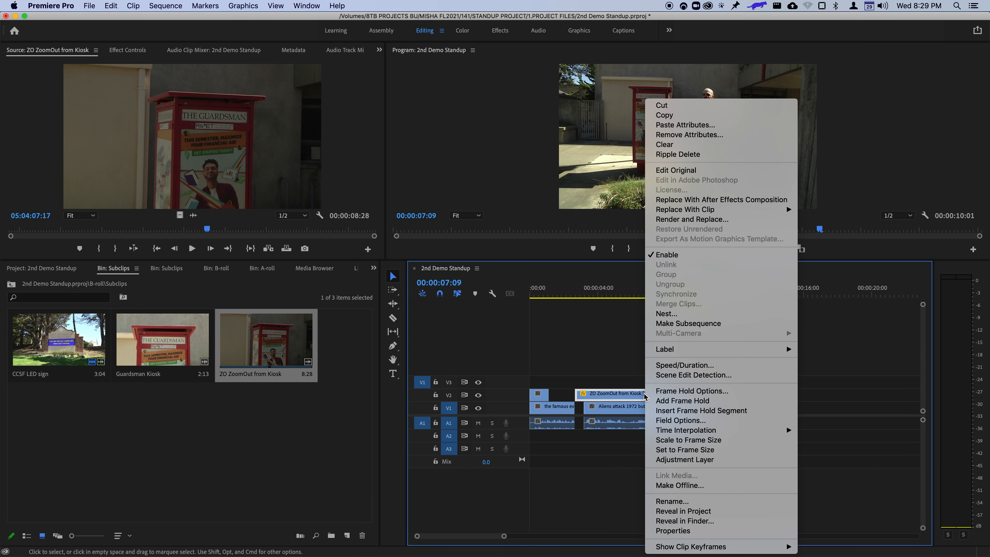
pyautogui.click(619, 392)
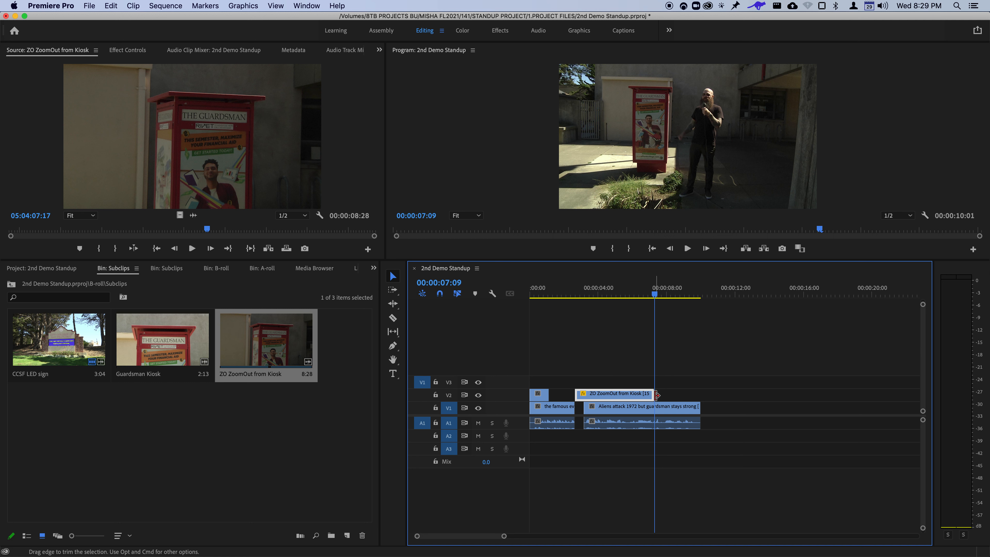
pyautogui.click(653, 395)
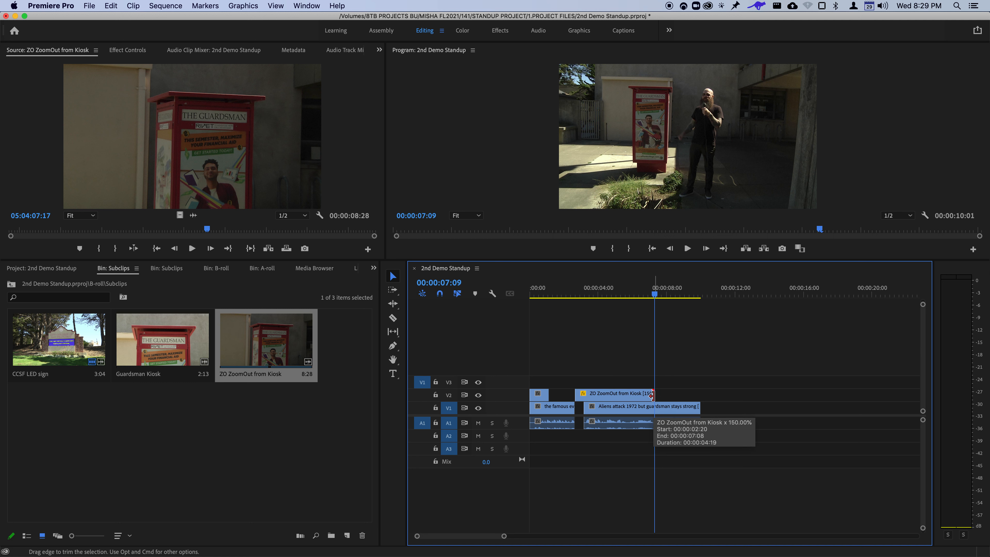
pyautogui.press('=')
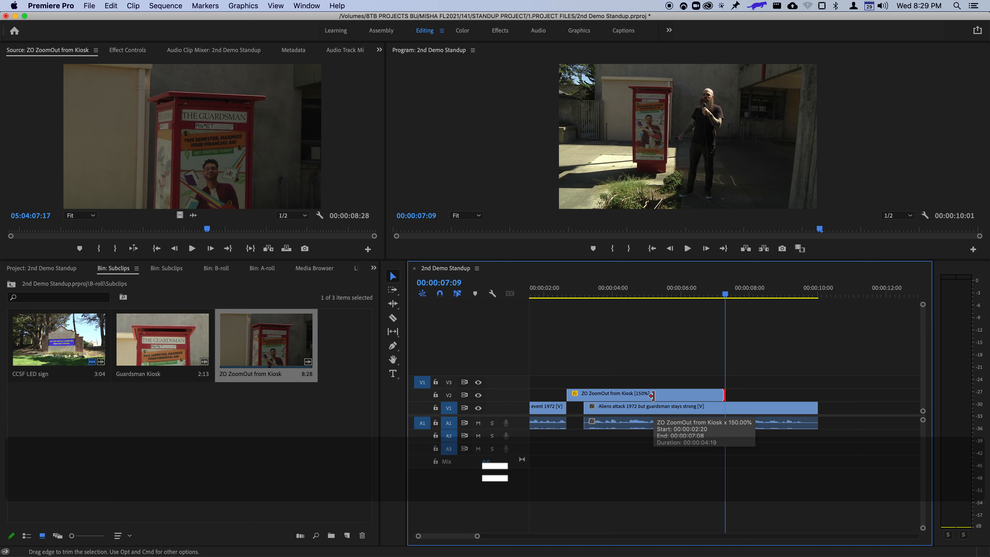
pyautogui.click(718, 394)
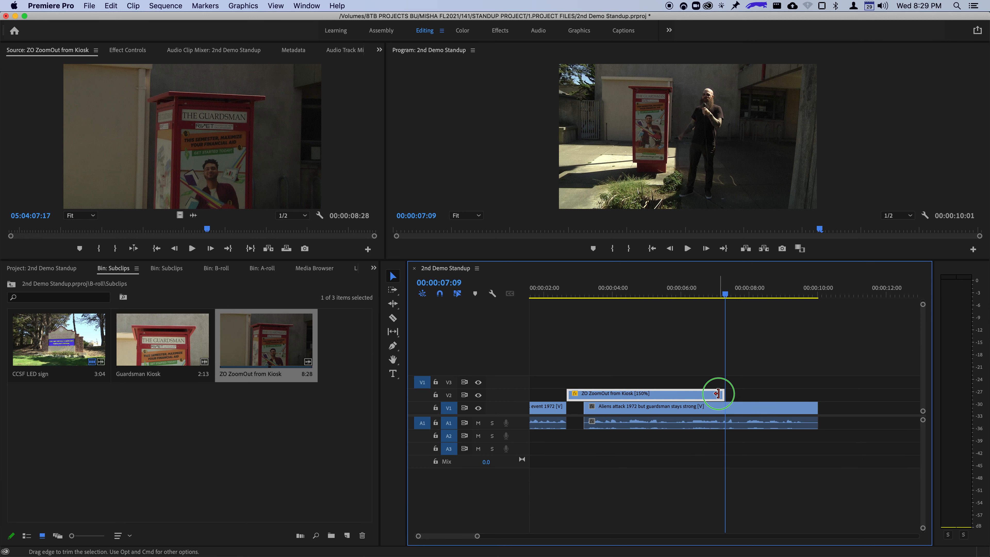
pyautogui.rightClick(718, 394)
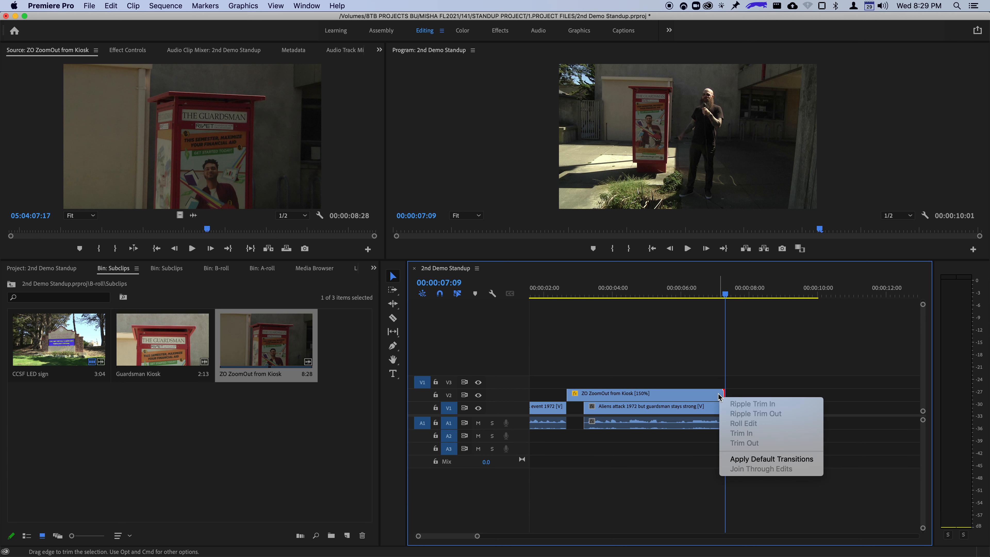
pyautogui.click(747, 463)
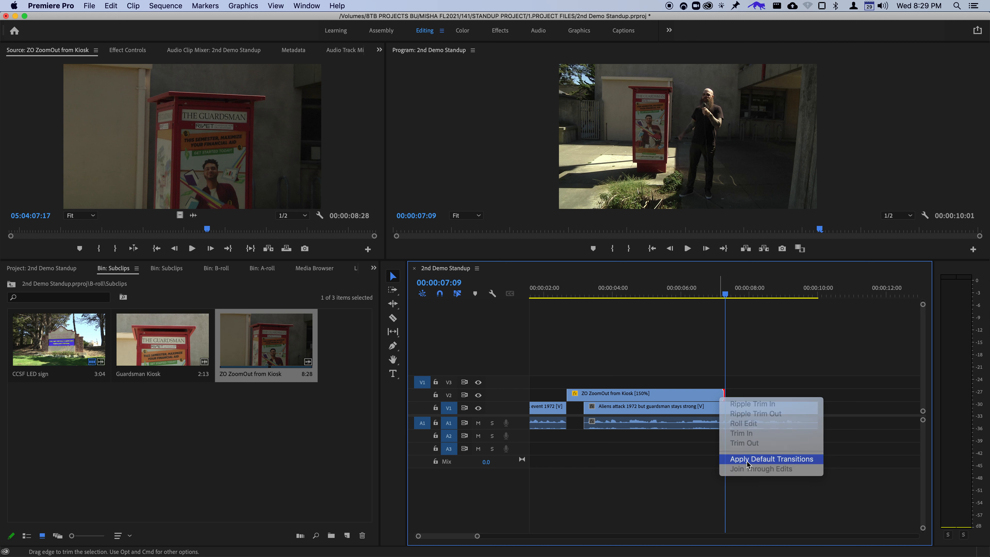
# Shorten the Cross Dissolve, review it in playback, and reduce its duration further to about 12 frames.
pyautogui.click(693, 394)
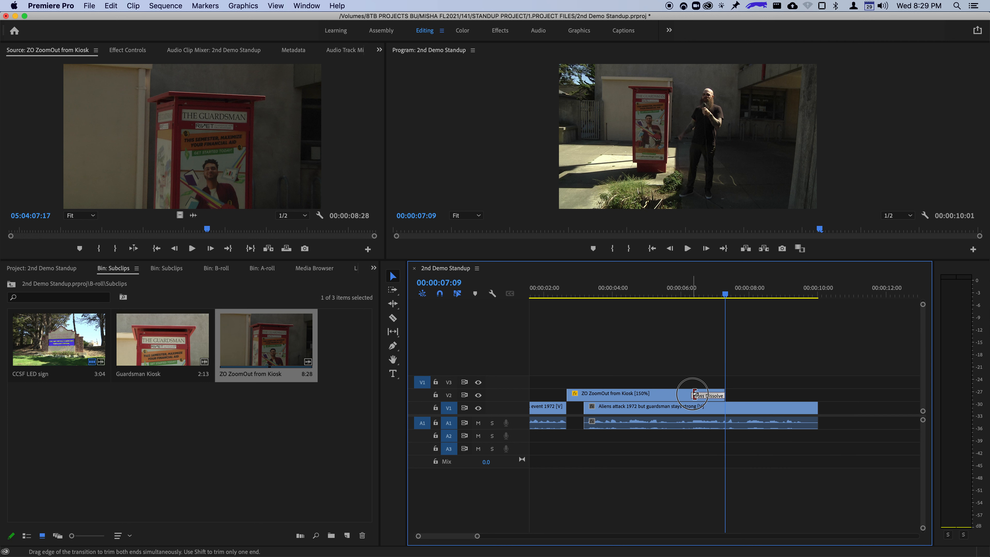
pyautogui.moveTo(693, 394); pyautogui.dragTo(705, 394)
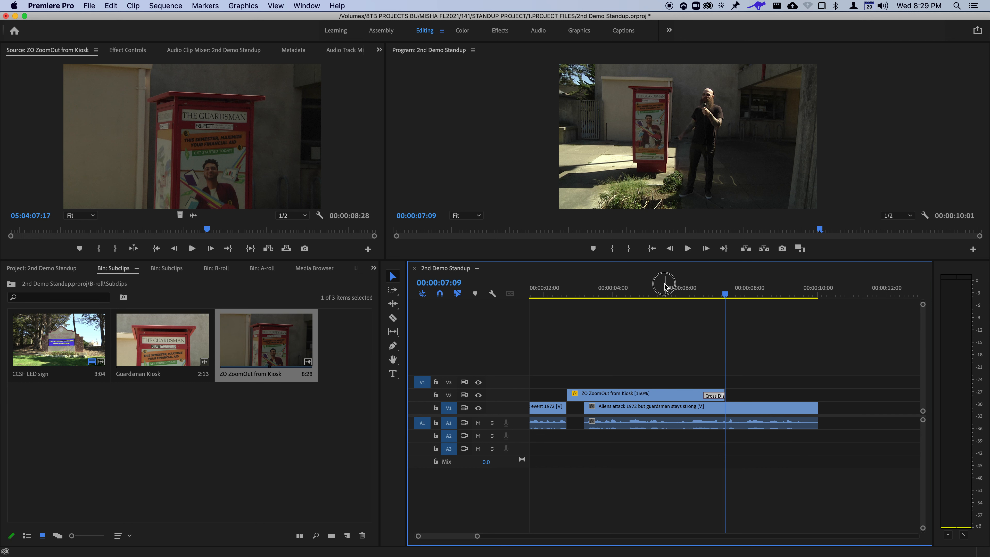
pyautogui.click(664, 287)
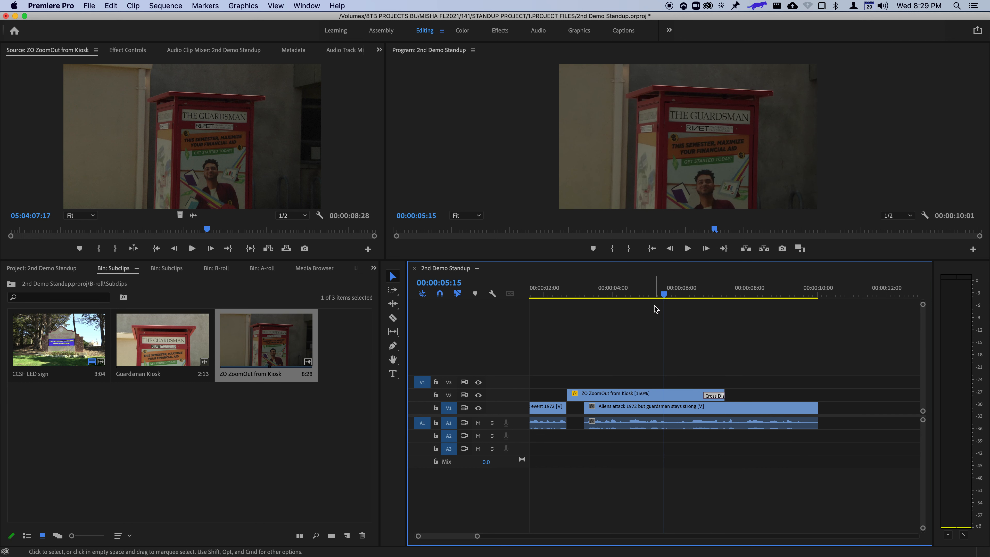
pyautogui.press('space')
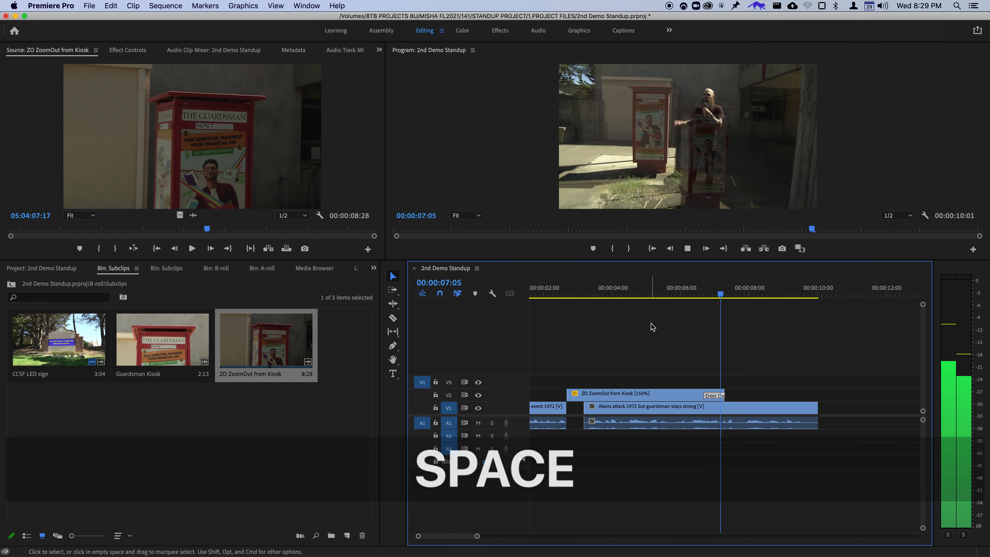
pyautogui.press('space')
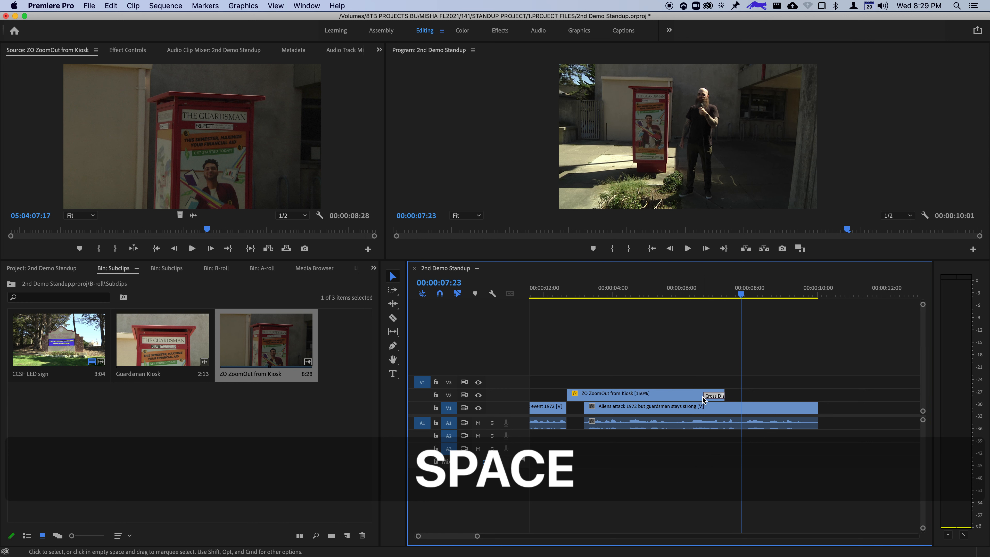
pyautogui.moveTo(706, 395); pyautogui.dragTo(715, 394)
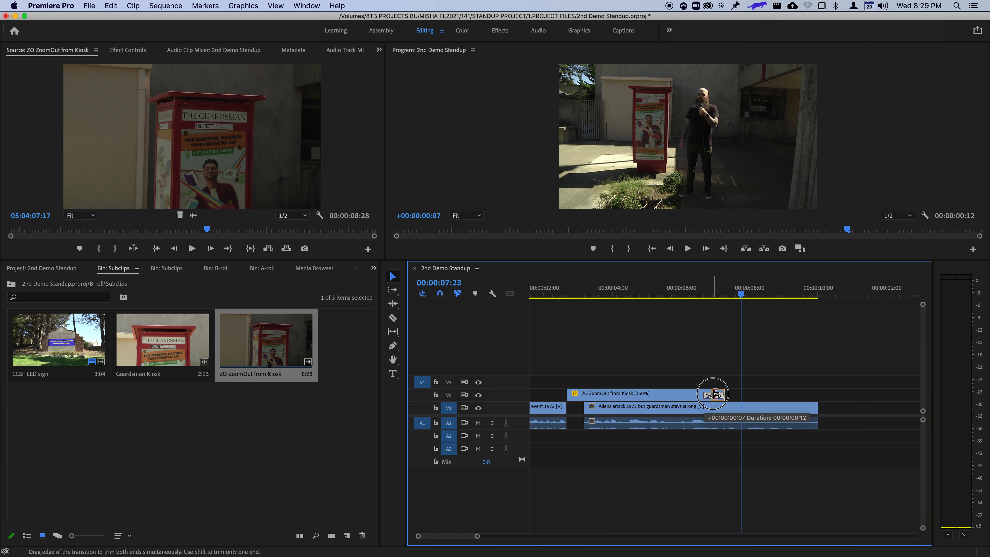
# Play through the shortened dissolve and extend the ZO ZoomOut from Kiosk clip's end to just before 00:00:08:00.
pyautogui.click(665, 297)
pyautogui.press('space')
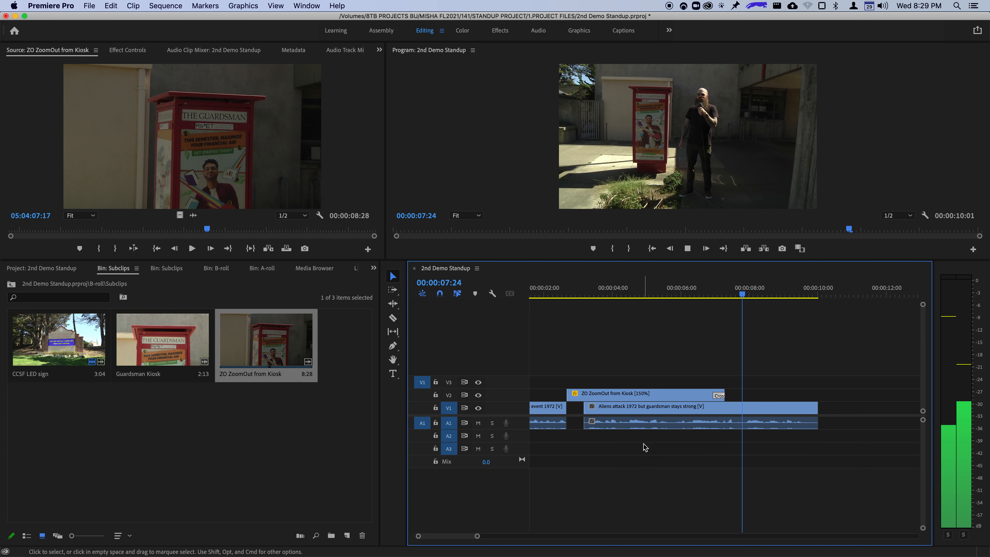
pyautogui.press('space')
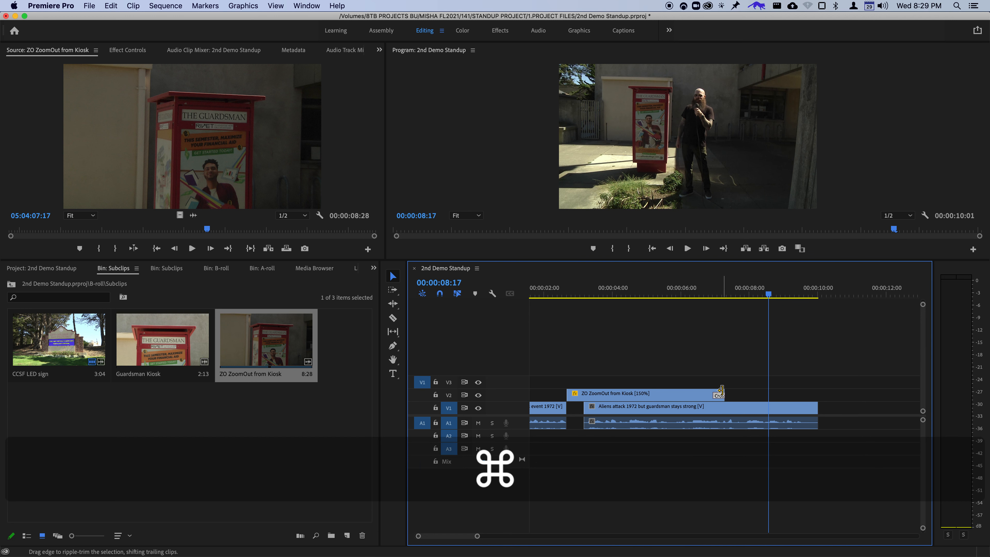
pyautogui.moveTo(724, 389); pyautogui.dragTo(744, 389)
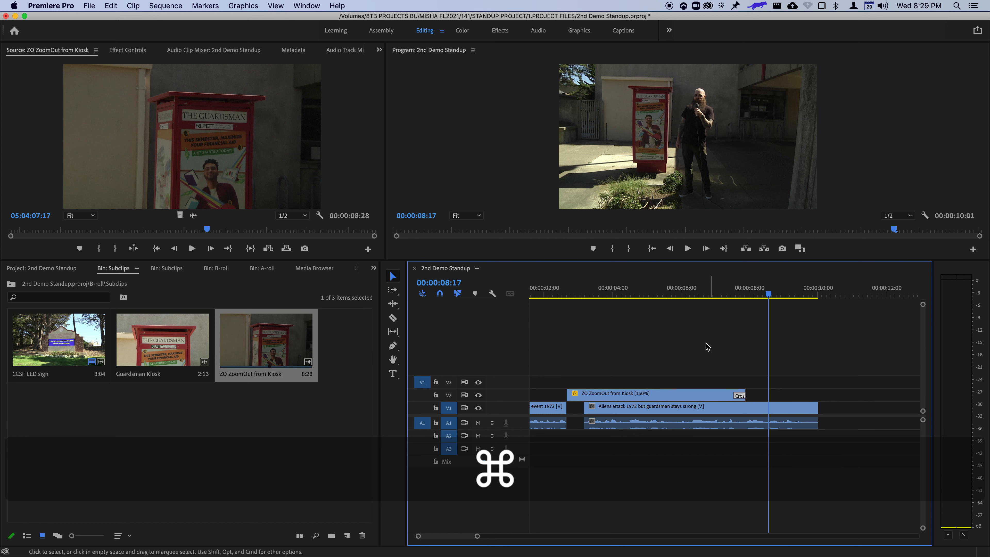
# Play through the end of the ZO ZoomOut from Kiosk clip and delete its Cross Dissolve.
pyautogui.click(703, 291)
pyautogui.press('space')
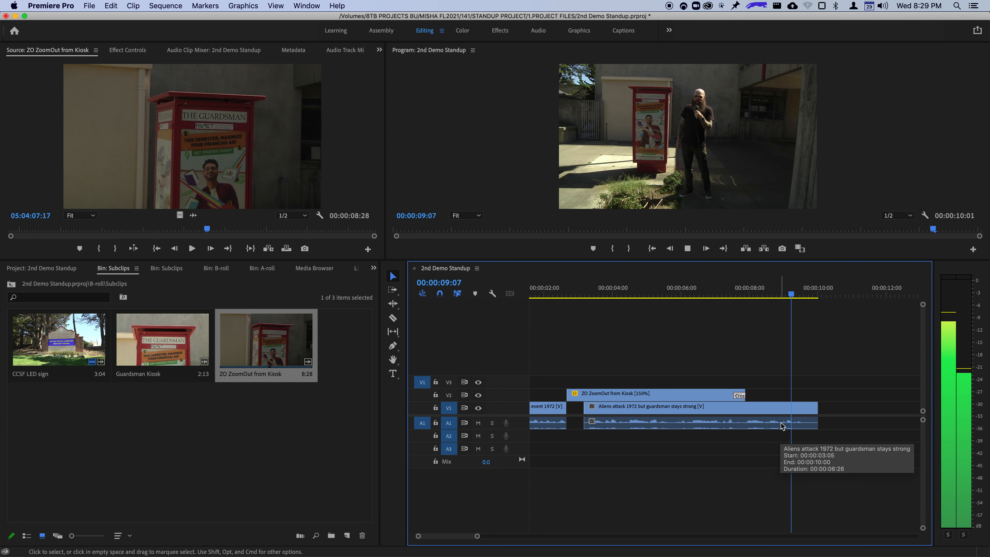
pyautogui.press('space')
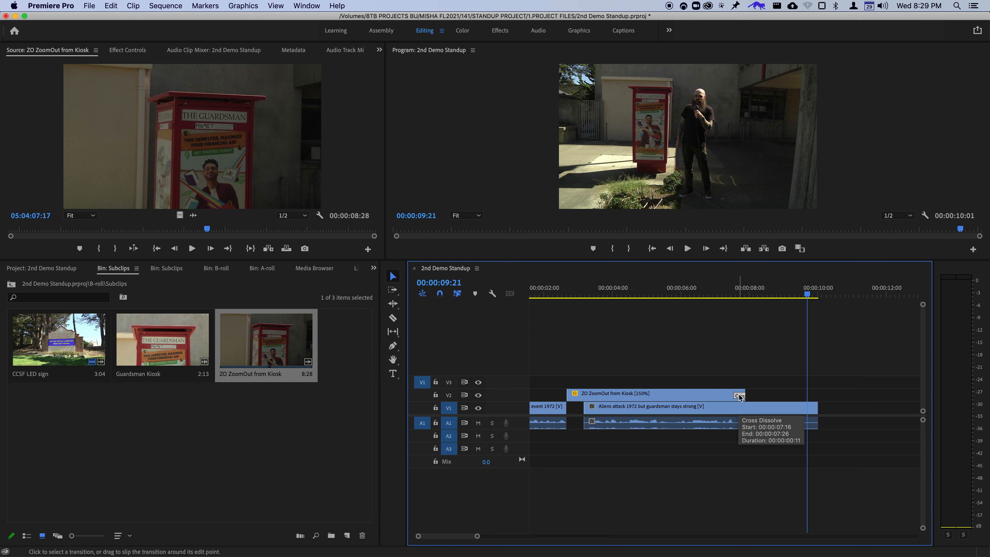
pyautogui.press('BackSpace')
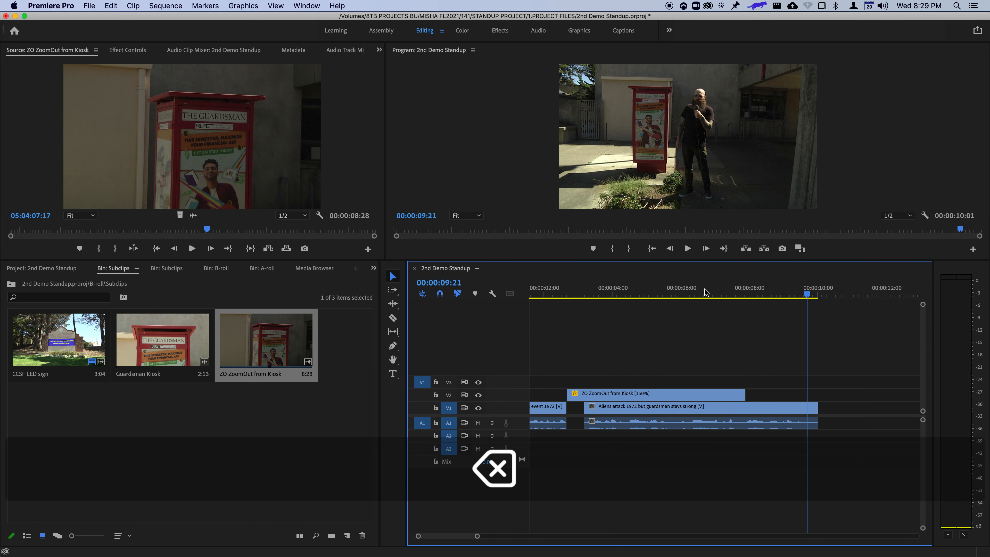
# Play the sequence across the hard cut at the end of the ZO ZoomOut from Kiosk clip.
pyautogui.click(705, 291)
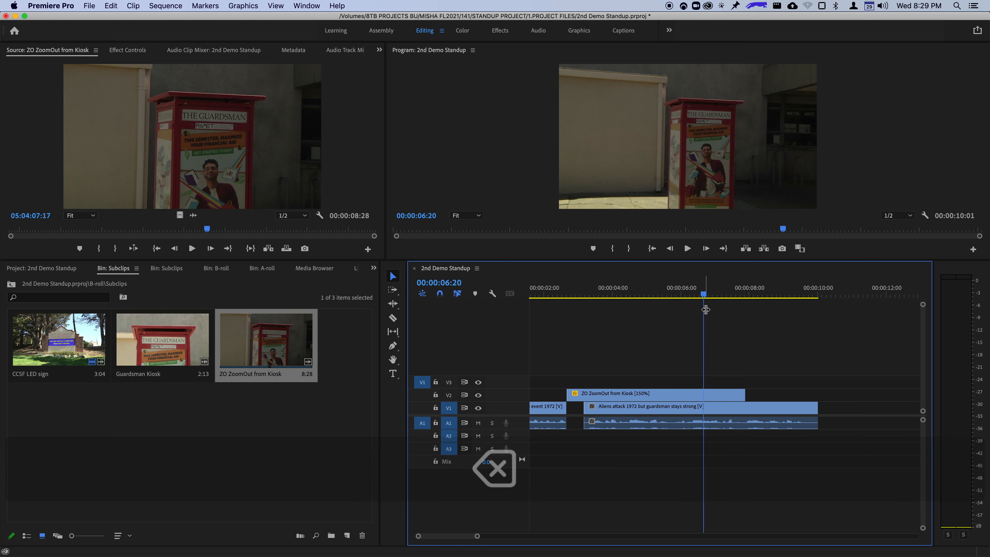
pyautogui.press('space')
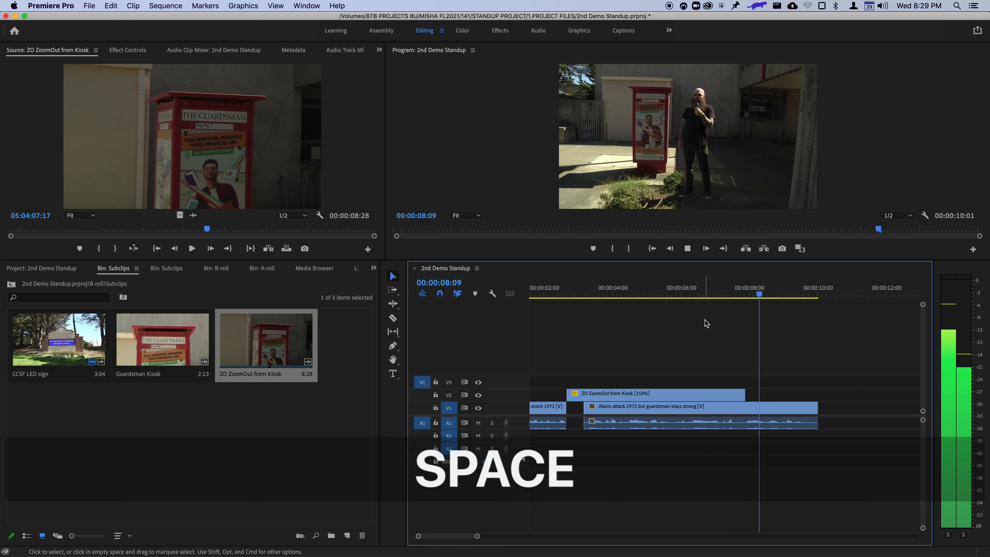
pyautogui.press('space')
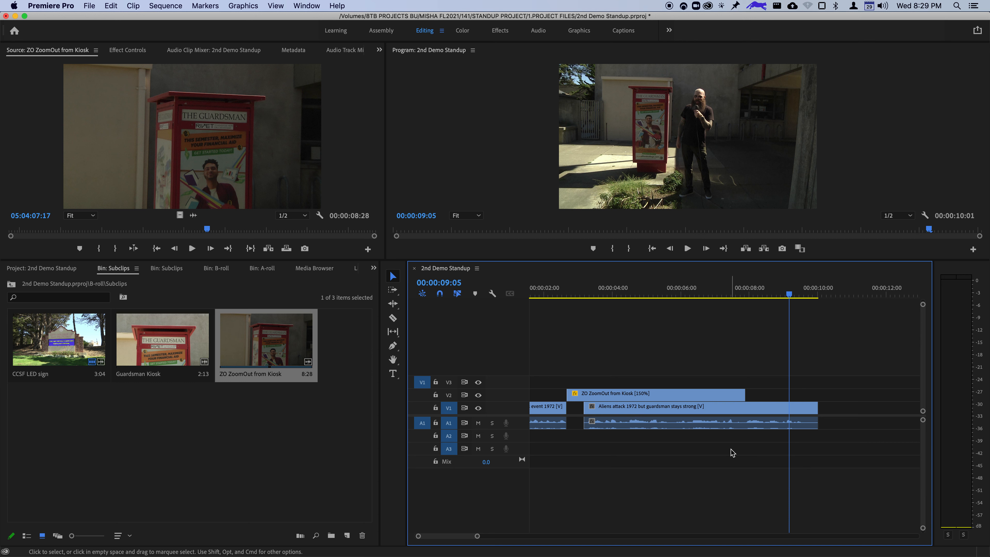
# Play the sequence from its start through the famous event 1972 clip to check the audio levels.
pyautogui.click(635, 295)
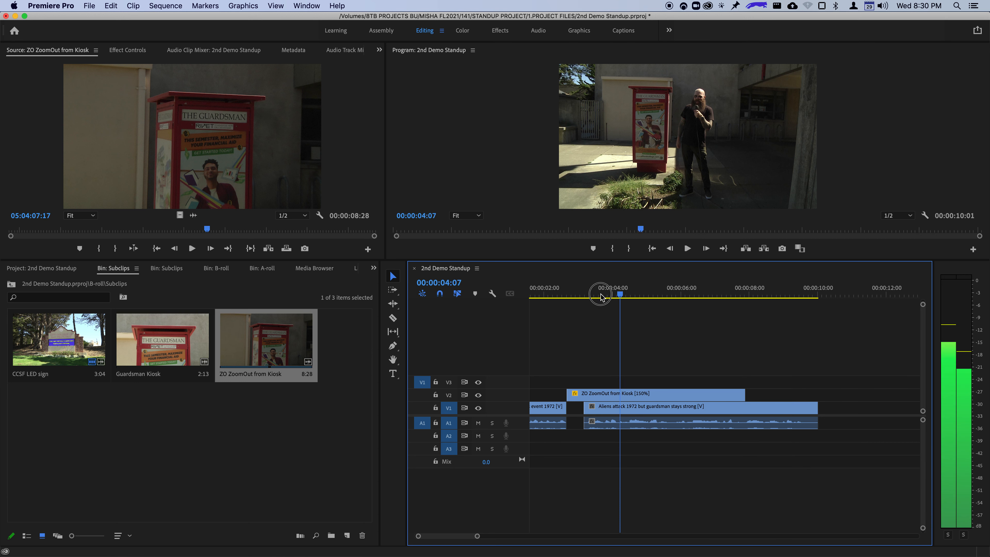
pyautogui.press('Home')
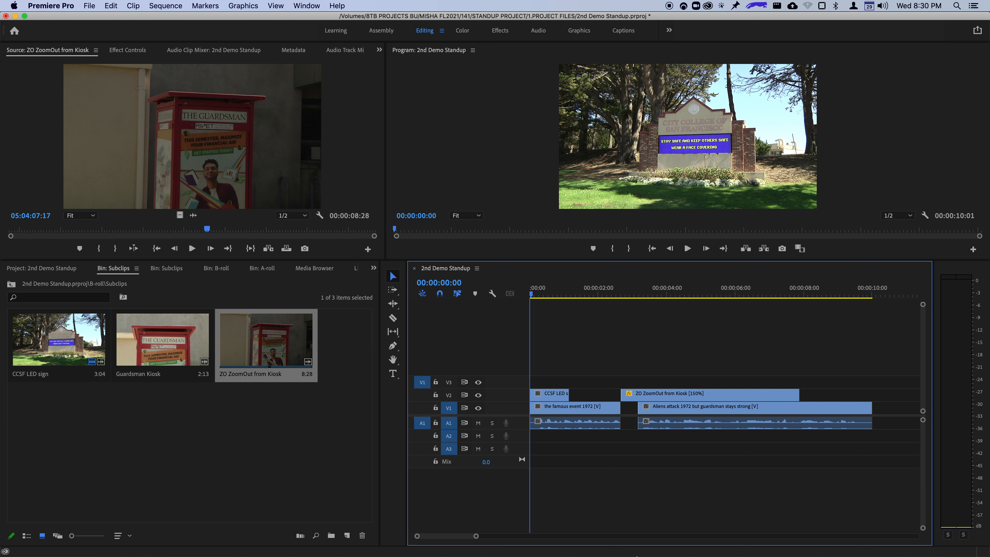
pyautogui.moveTo(651, 551)
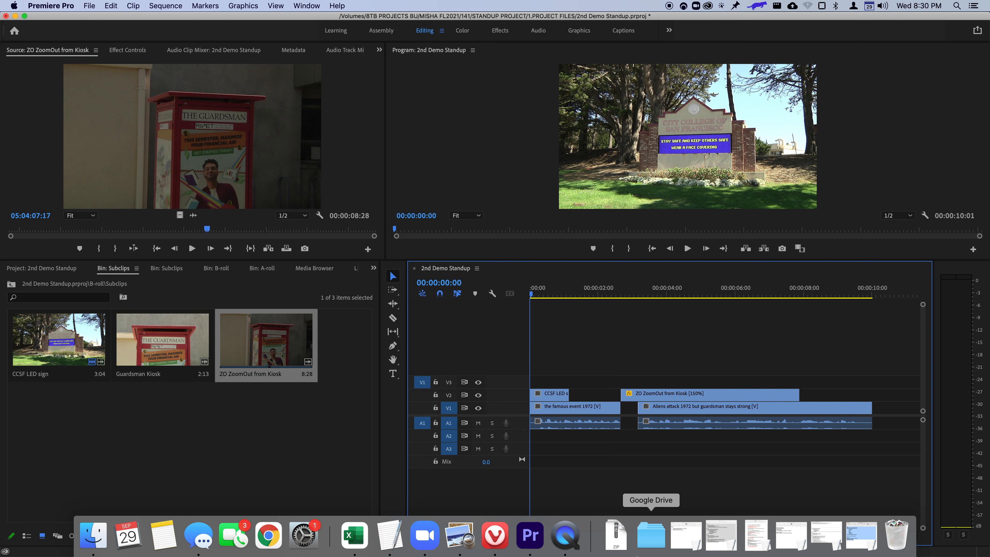
pyautogui.press('space')
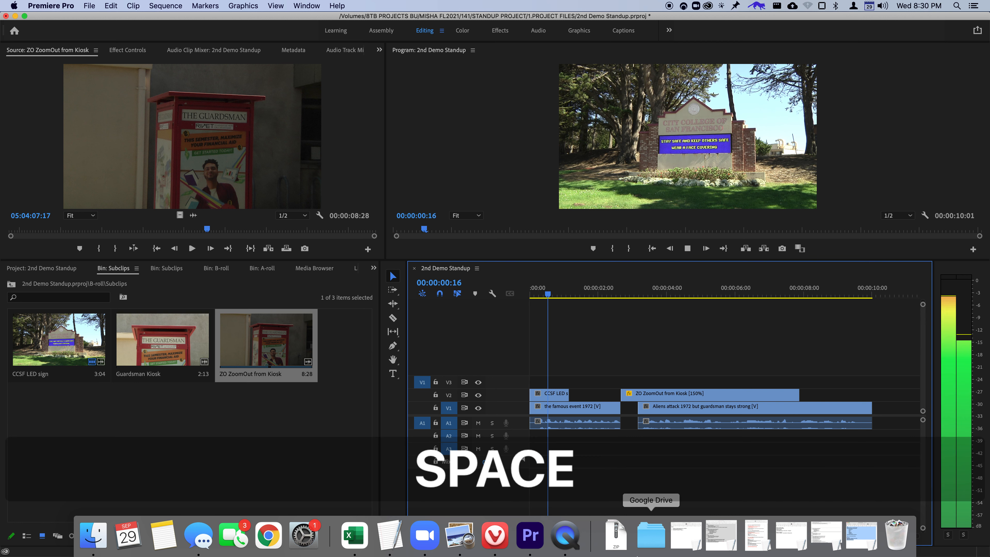
pyautogui.press('space')
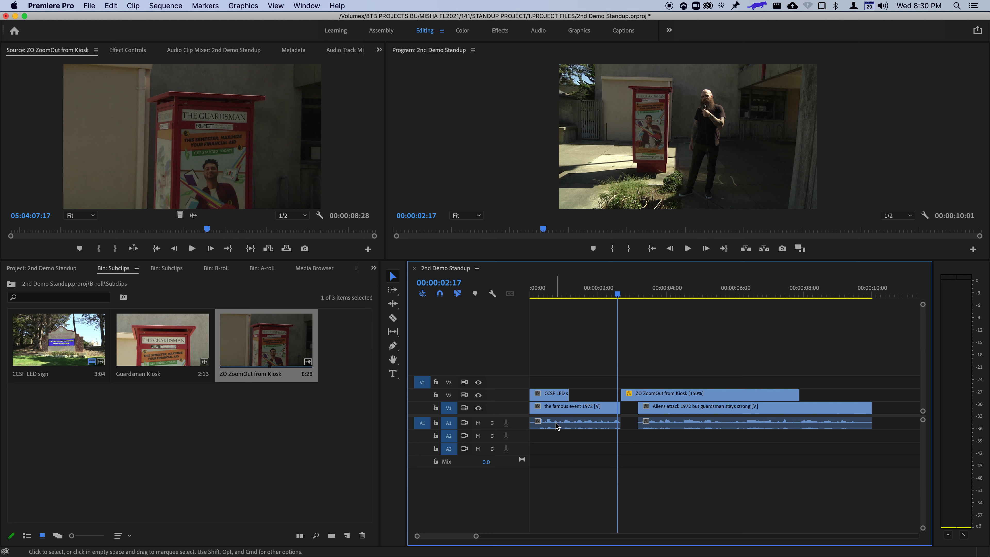
# In the famous event 1972 clip's audio channel settings, feed the clip's right channel from the left media source channel.
pyautogui.click(563, 425)
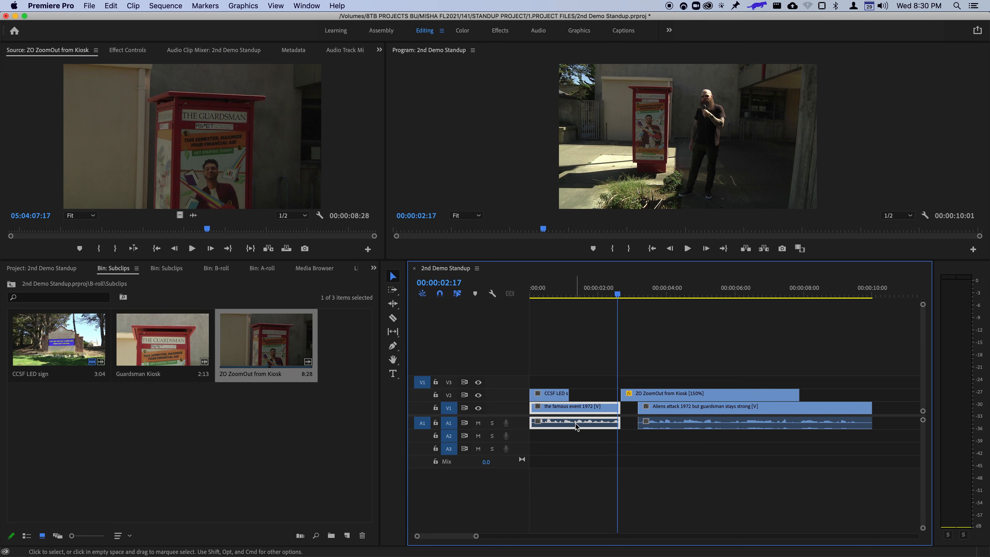
pyautogui.rightClick(589, 425)
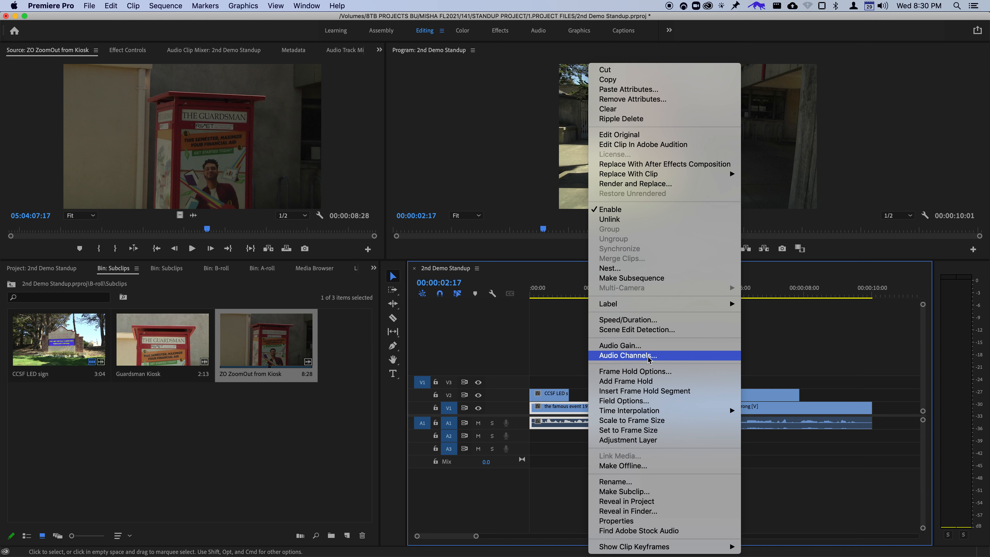
pyautogui.click(654, 358)
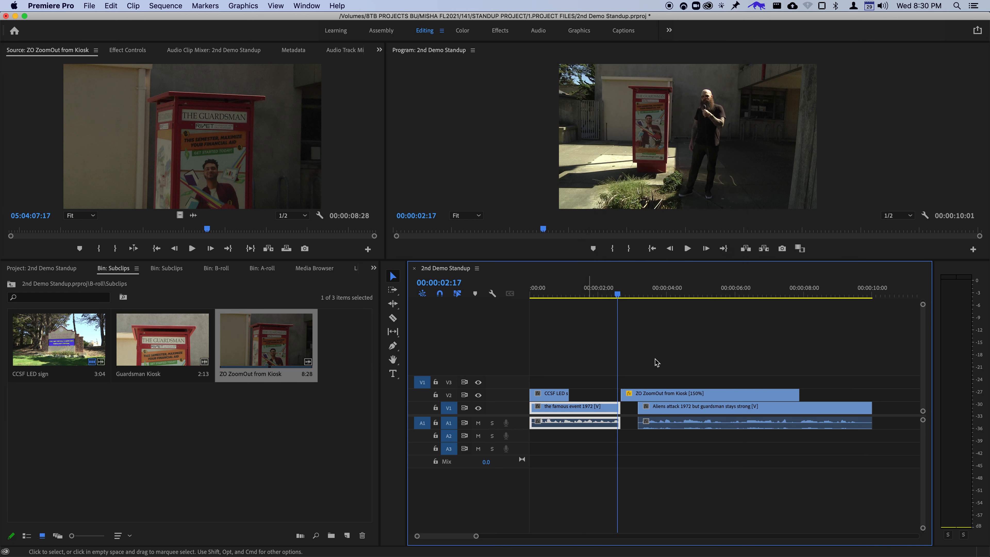
pyautogui.moveTo(275, 142); pyautogui.dragTo(488, 158)
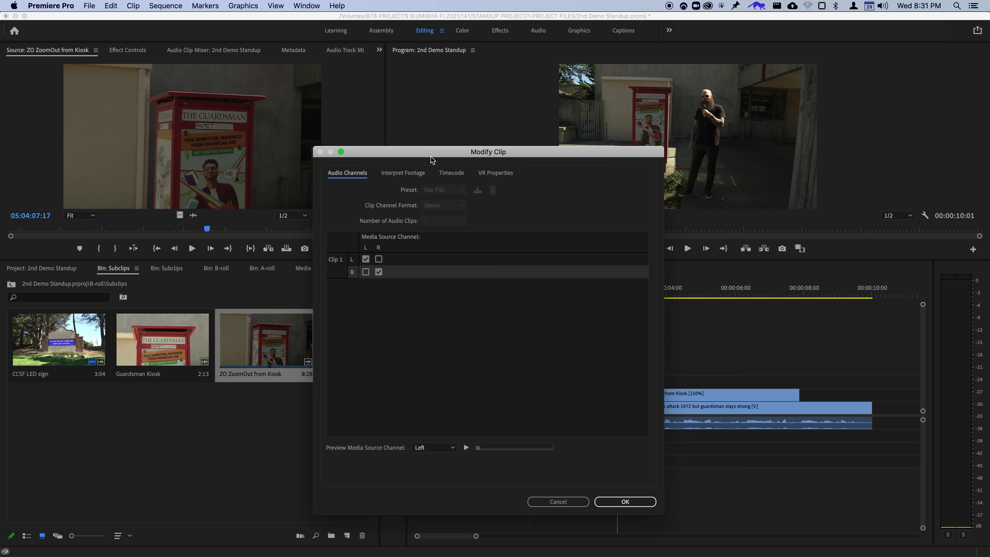
pyautogui.moveTo(431, 160); pyautogui.dragTo(270, 138)
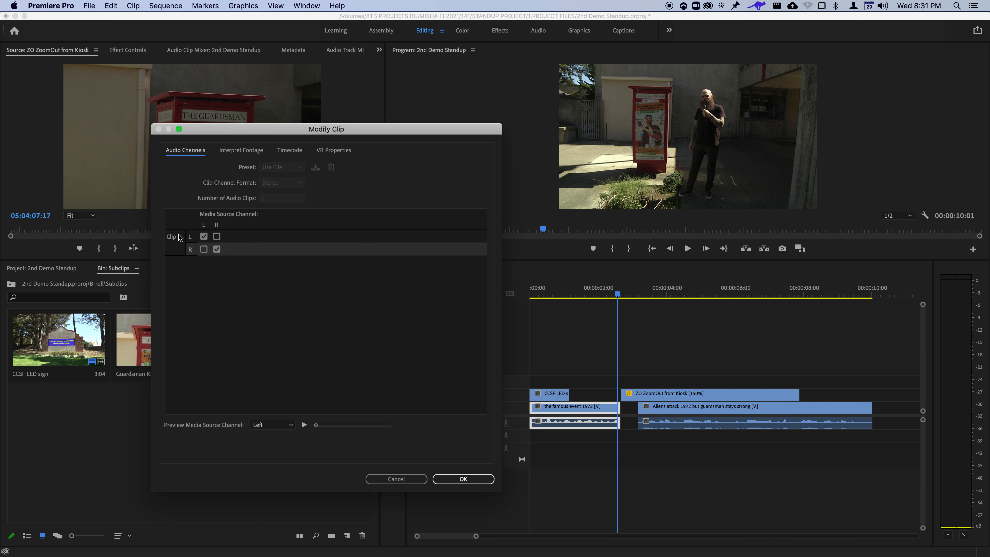
pyautogui.click(203, 249)
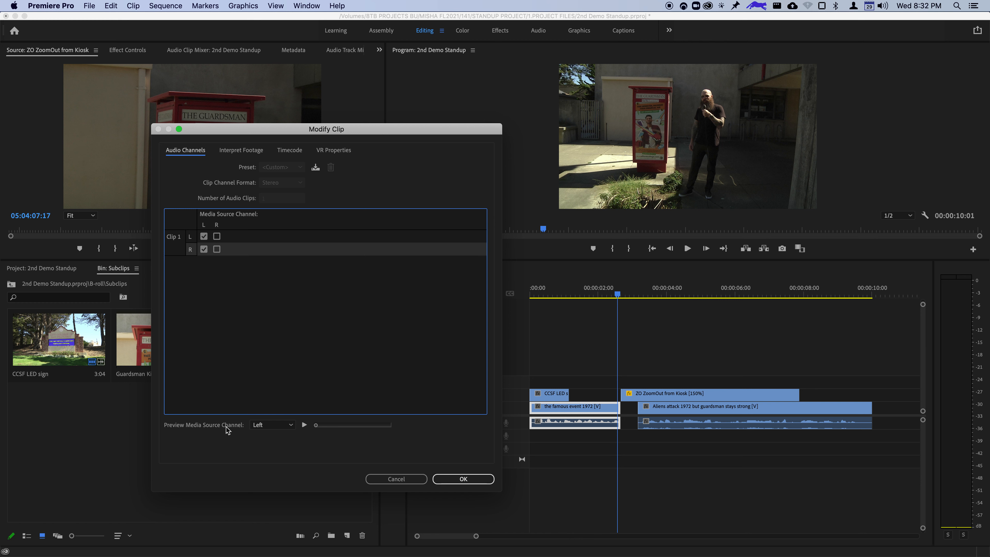
# Preview the left source channel and the other source channel for comparison, and apply the channel mapping.
pyautogui.click(304, 425)
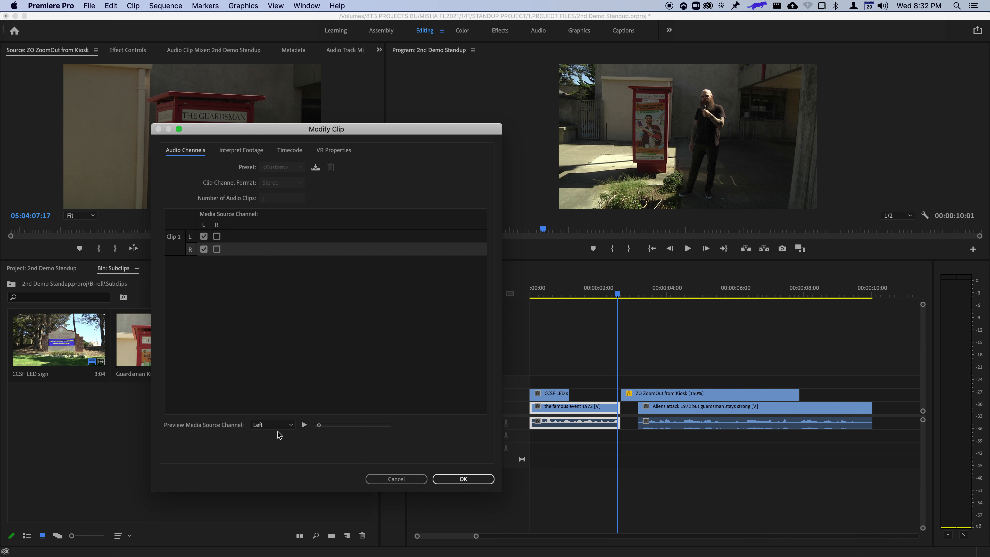
pyautogui.click(278, 427)
pyautogui.click(278, 446)
pyautogui.click(303, 426)
pyautogui.click(463, 483)
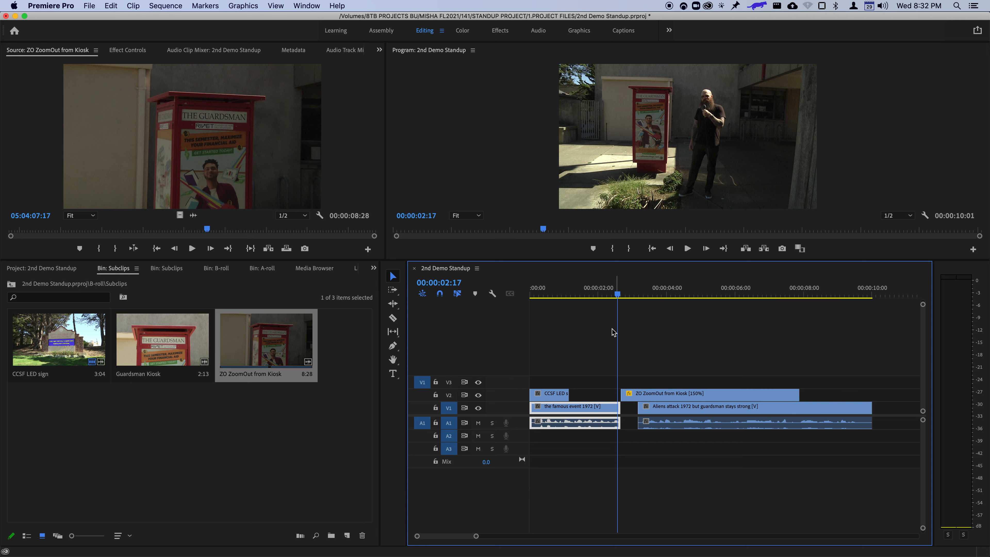
# Expand the height of the Audio 1 track and play the famous event 1972 clip from the sequence start.
pyautogui.moveTo(521, 429); pyautogui.dragTo(520, 445)
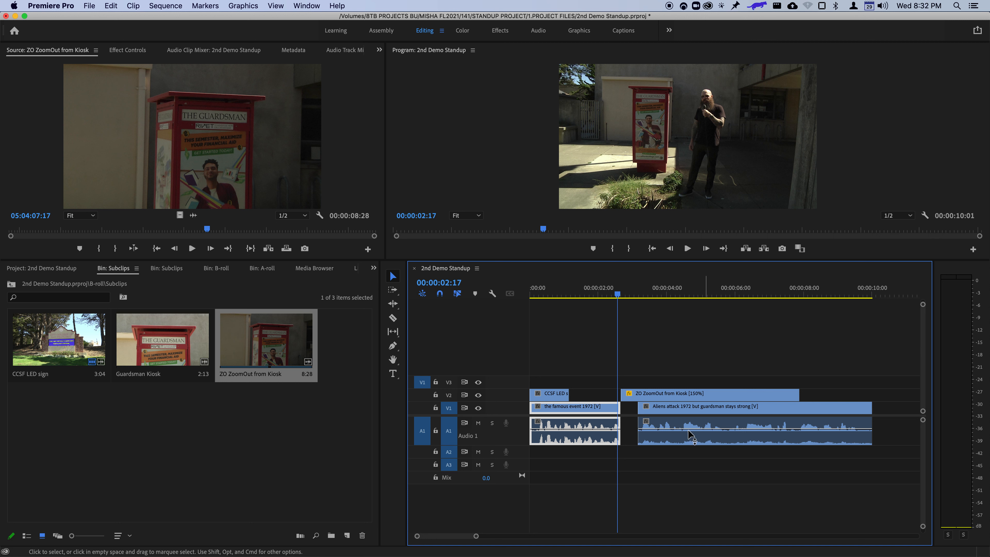
pyautogui.moveTo(564, 288); pyautogui.dragTo(506, 297)
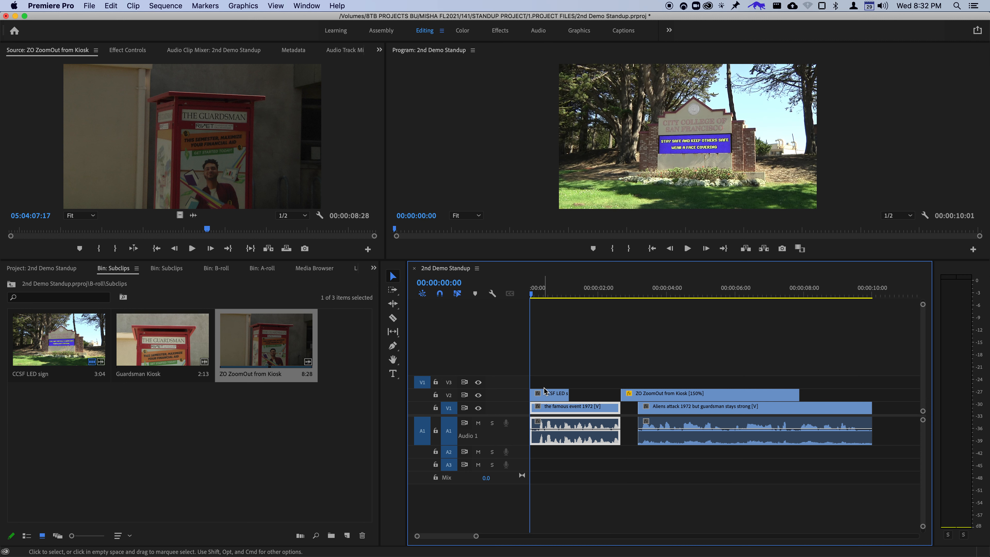
pyautogui.press('space')
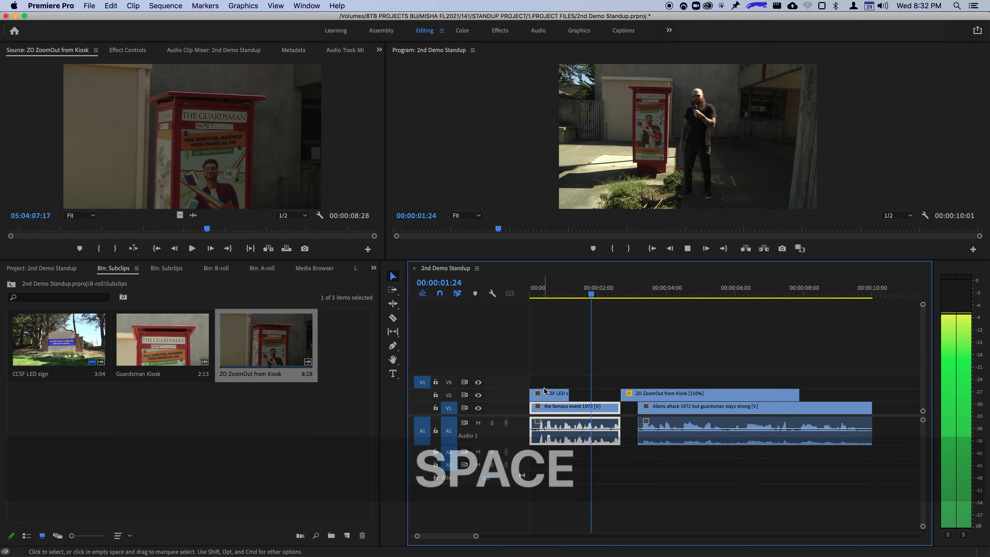
pyautogui.press('space')
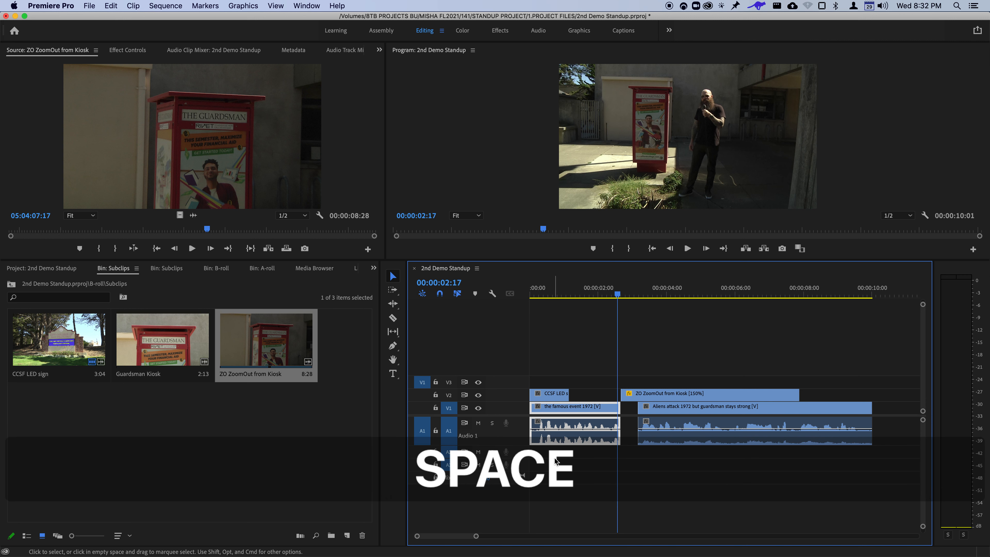
pyautogui.click(560, 296)
pyautogui.press('Home')
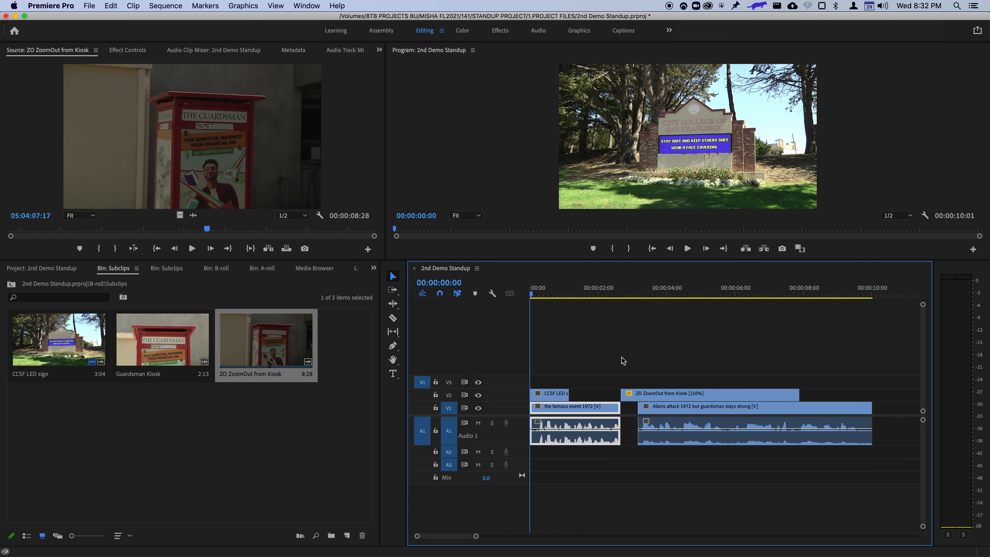
pyautogui.press('space')
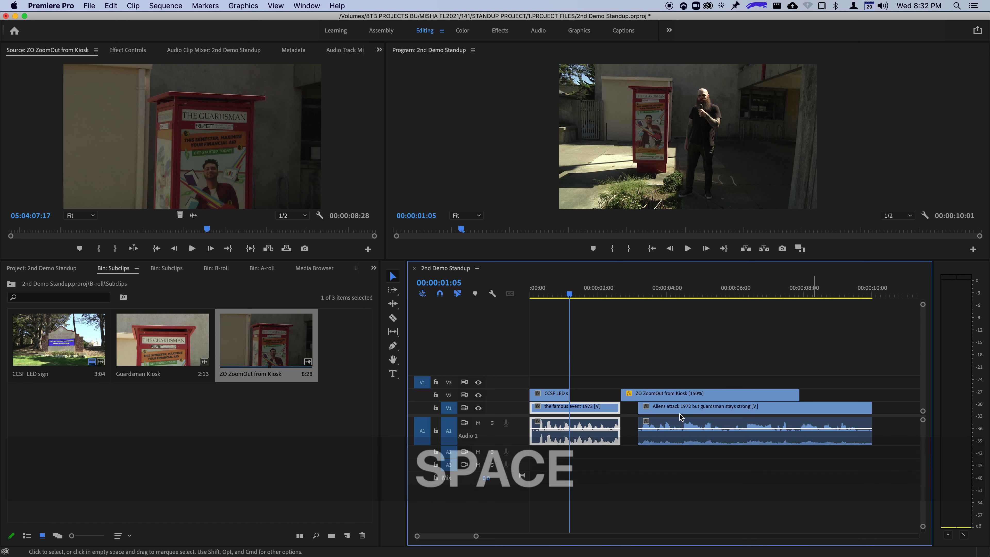
# Lower the audio volume of the famous event 1972 clip on its level line and play it back.
pyautogui.moveTo(578, 428); pyautogui.dragTo(578, 433)
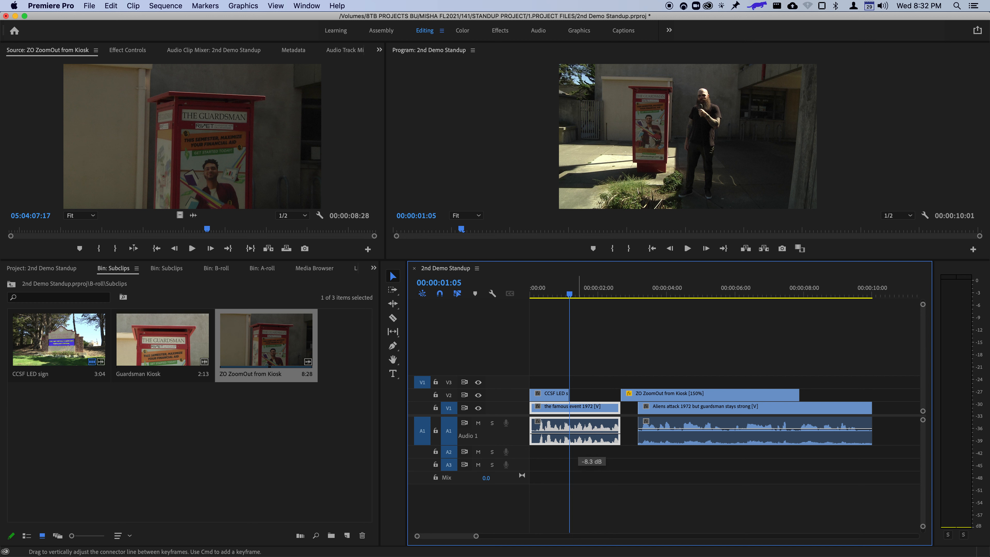
pyautogui.moveTo(578, 433); pyautogui.dragTo(578, 431)
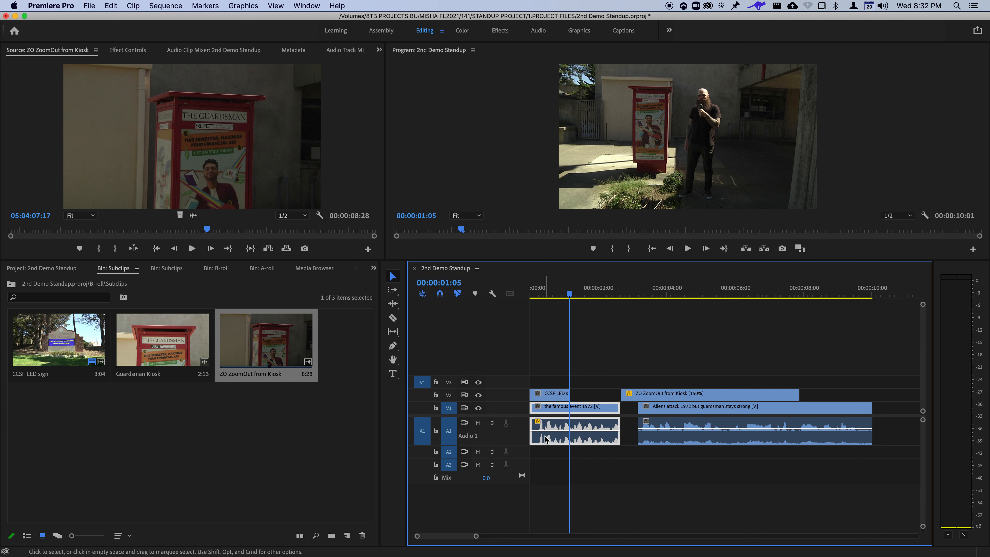
pyautogui.click(532, 292)
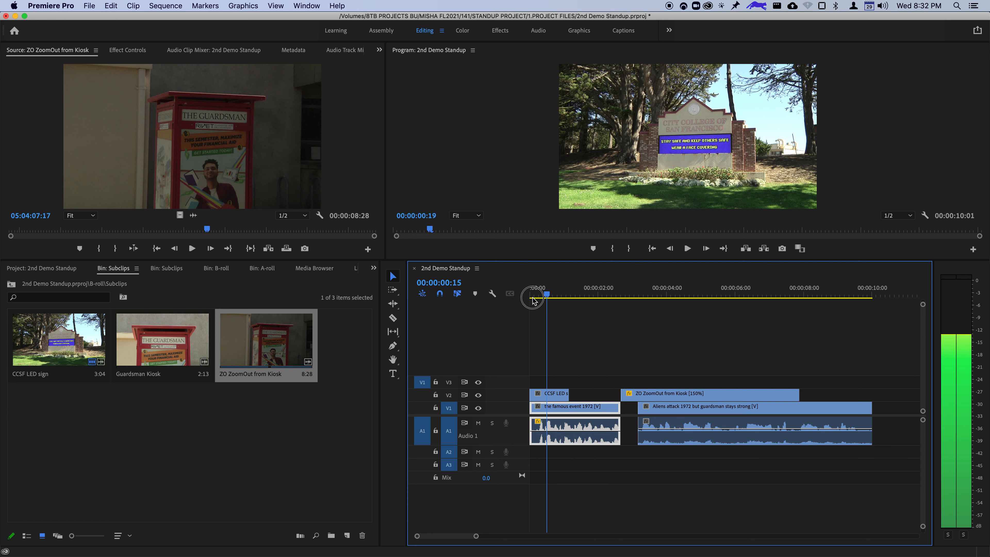
pyautogui.press('space')
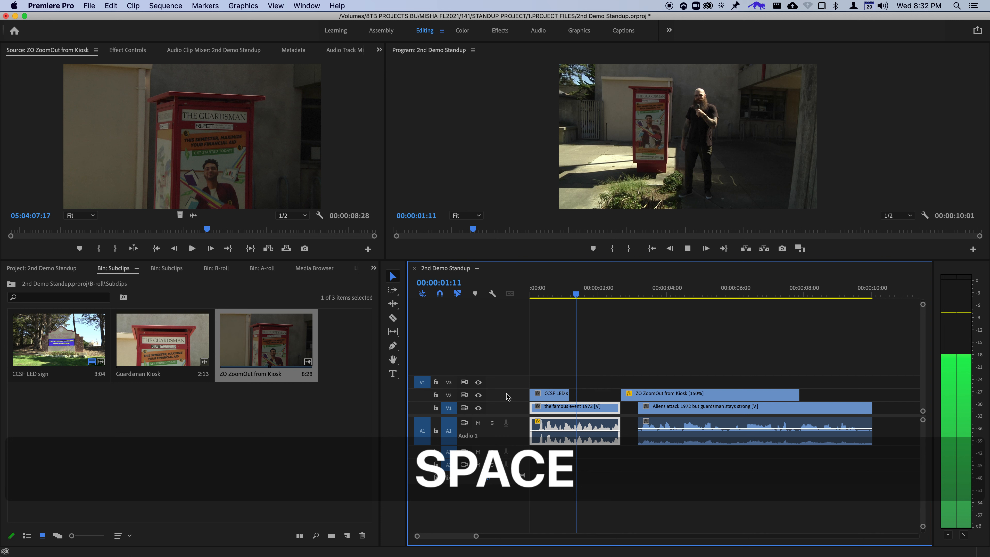
pyautogui.press('space')
# Nudge the famous event 1972 clip's volume slightly lower and replay it from the sequence start.
pyautogui.moveTo(565, 431); pyautogui.dragTo(566, 432)
pyautogui.press('Home')
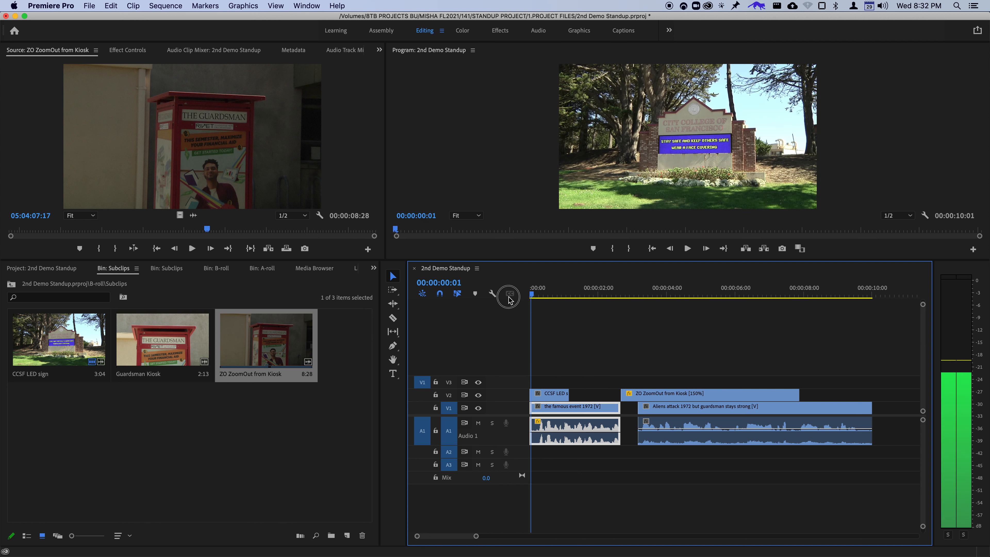
pyautogui.press('space')
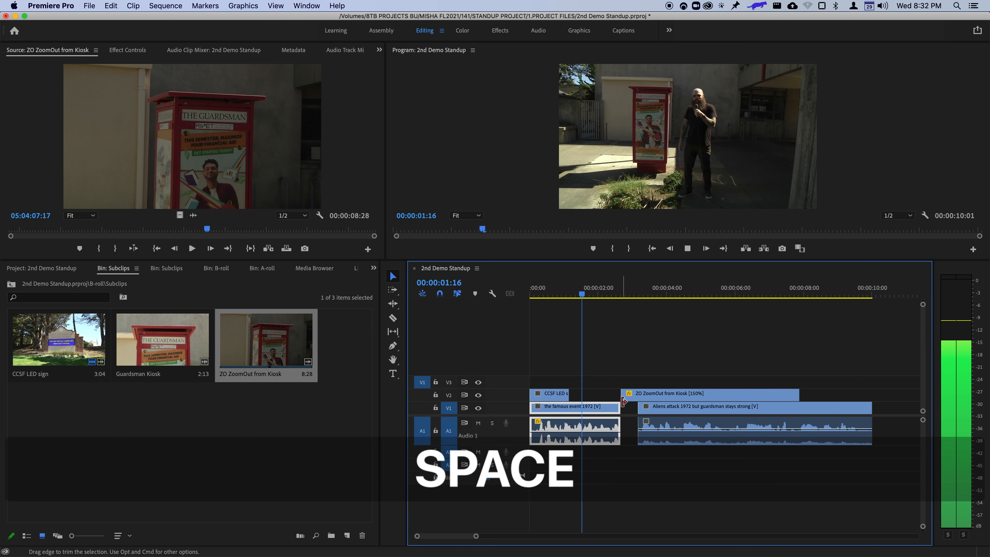
pyautogui.press('space')
# Map both audio channels of the Aliens attack 1972 clip to the left source channel.
pyautogui.click(700, 428)
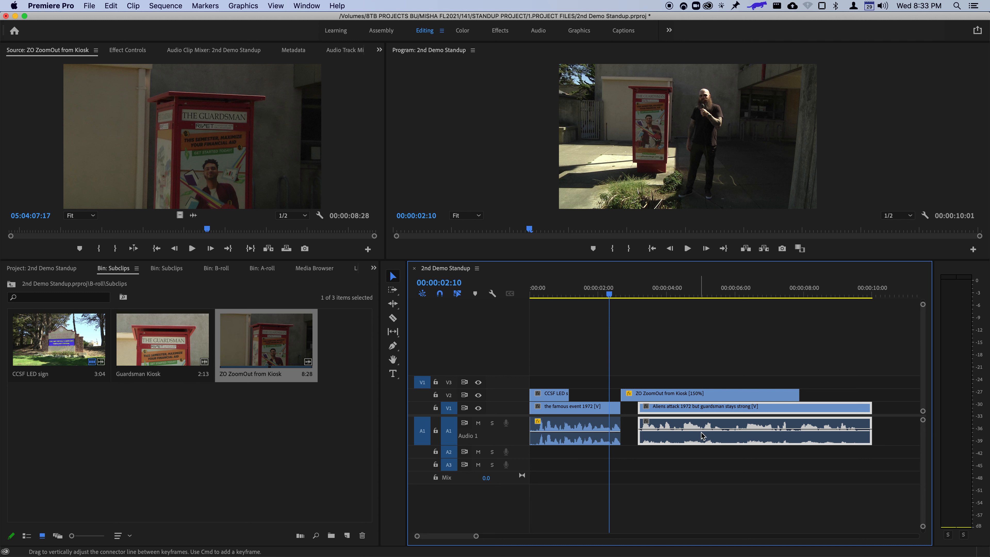
pyautogui.rightClick(664, 433)
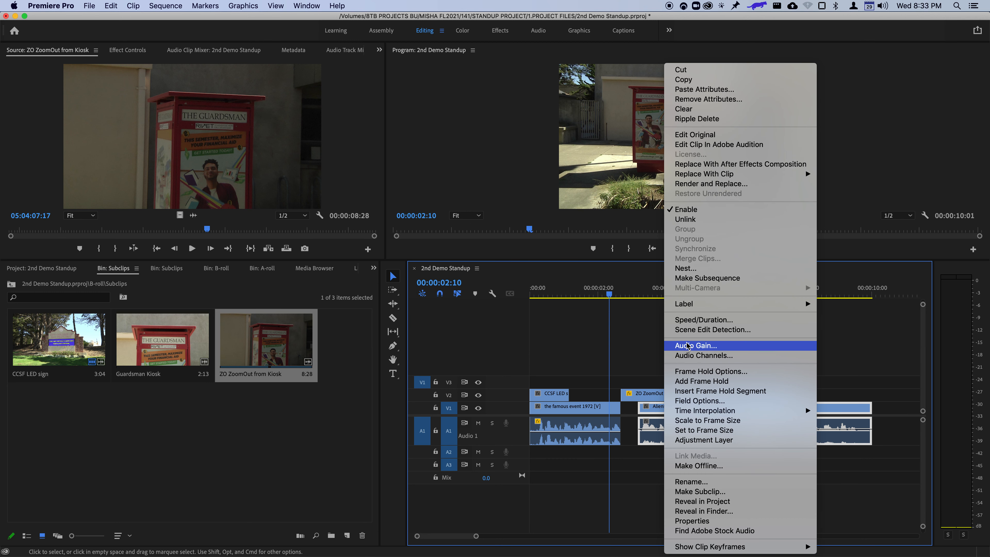
pyautogui.click(698, 355)
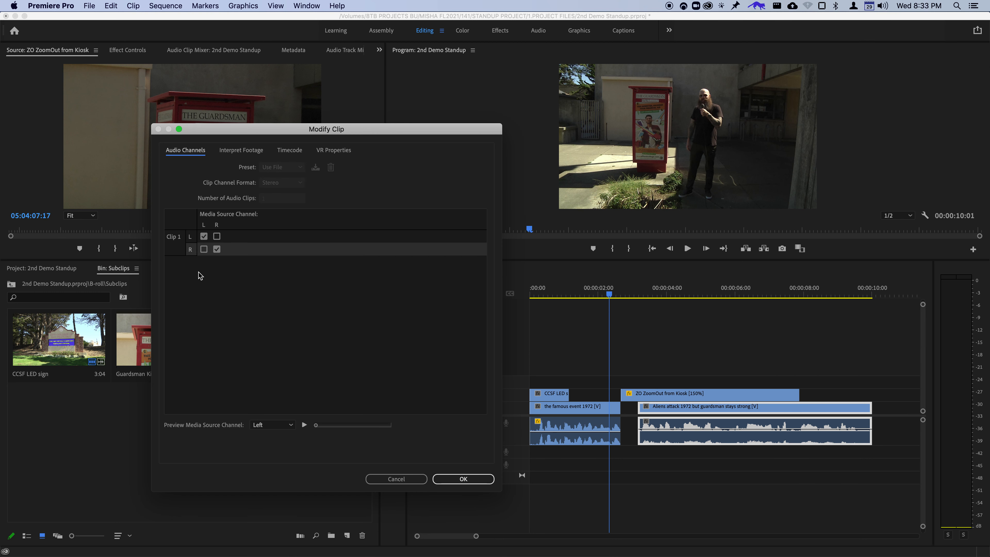
pyautogui.click(204, 250)
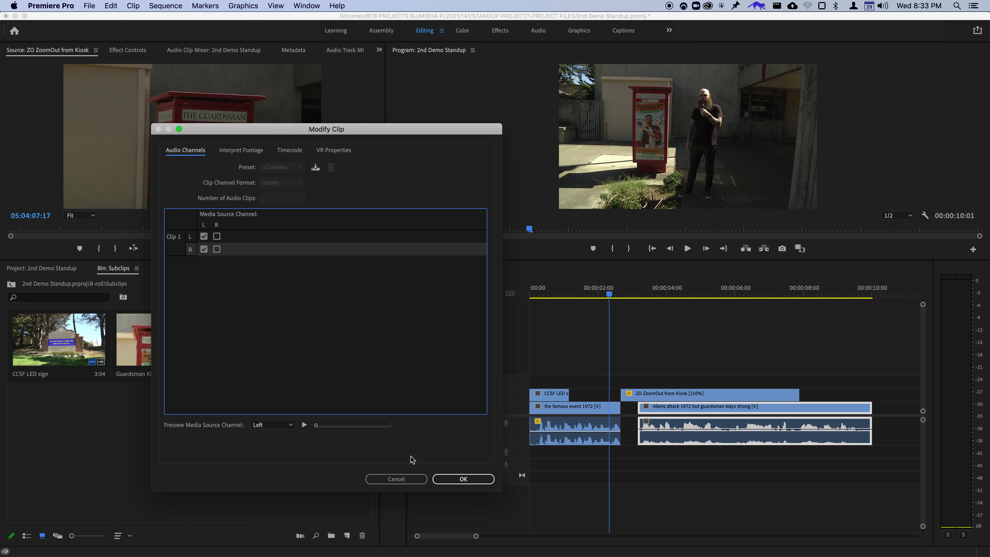
pyautogui.click(460, 480)
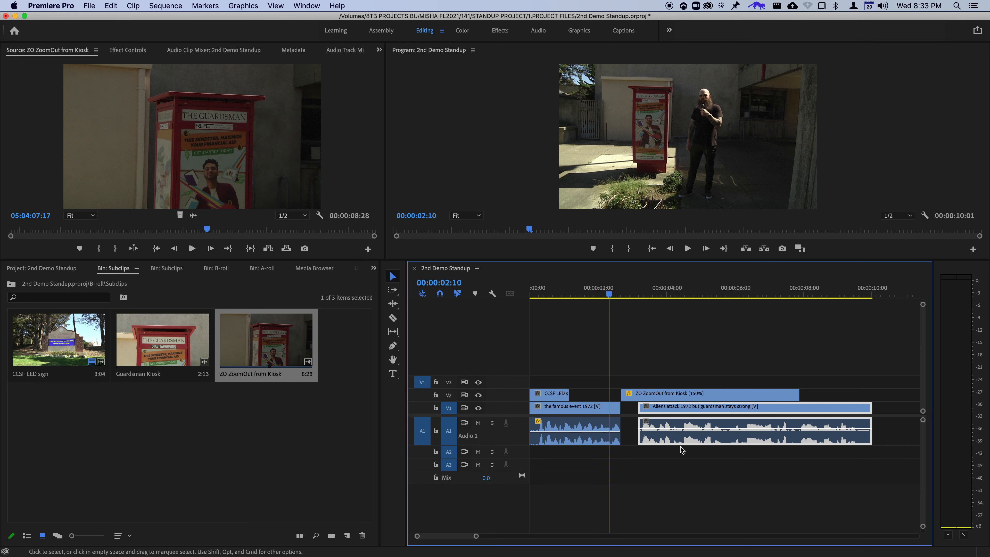
# Play the sequence through the Aliens attack 1972 clip to check its audio level.
pyautogui.click(623, 288)
pyautogui.press('space')
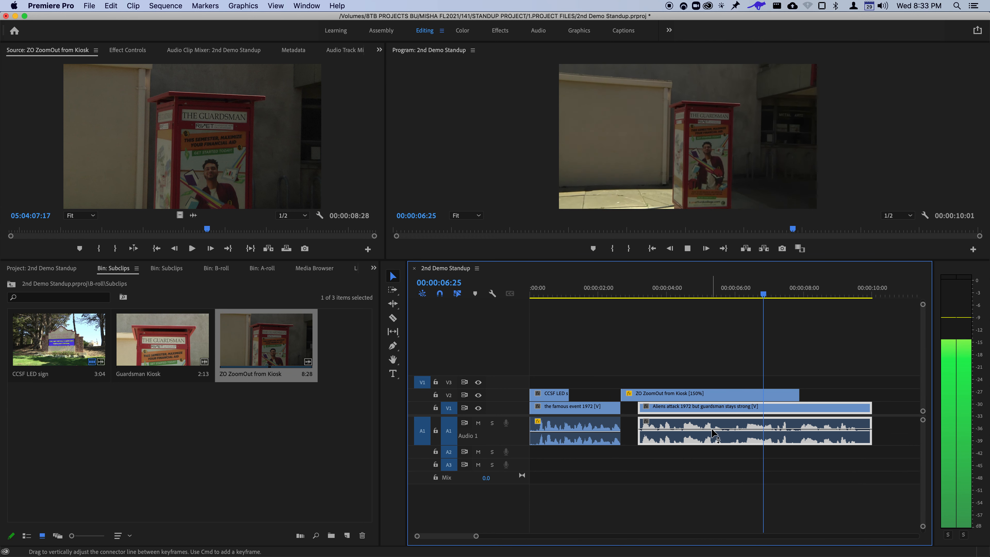
pyautogui.press('space')
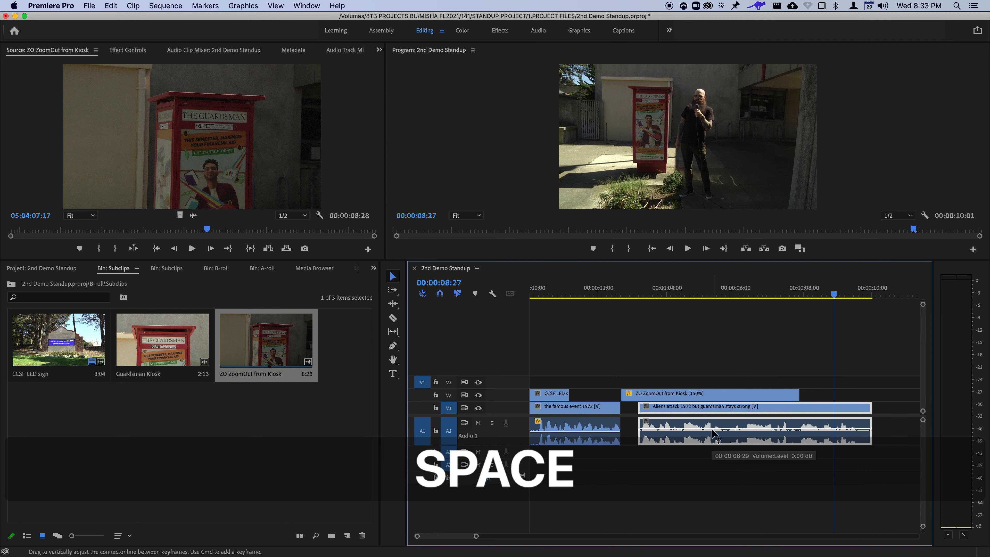
# Lower the Aliens attack 1972 clip's volume slightly on its level line and replay its closing part.
pyautogui.moveTo(730, 433); pyautogui.dragTo(730, 437)
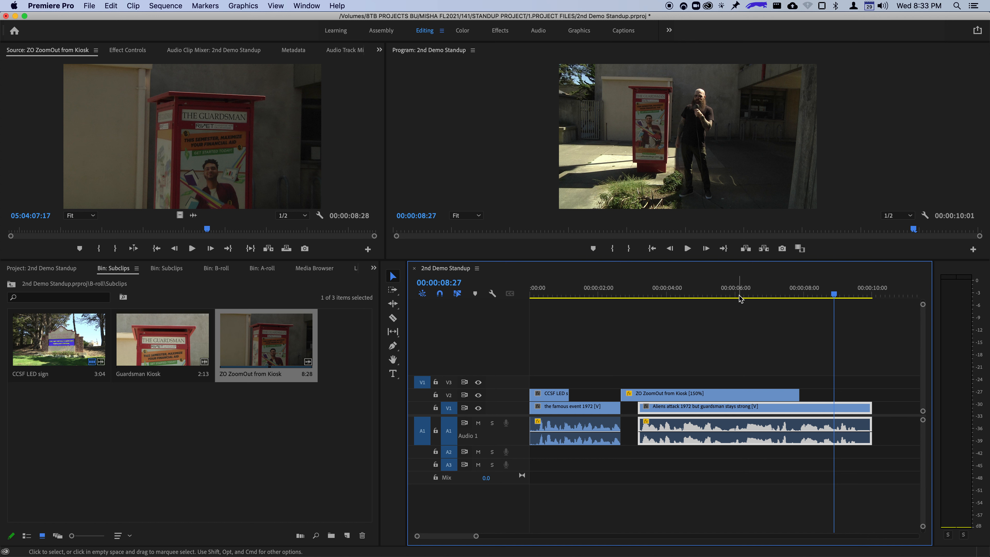
pyautogui.click(811, 293)
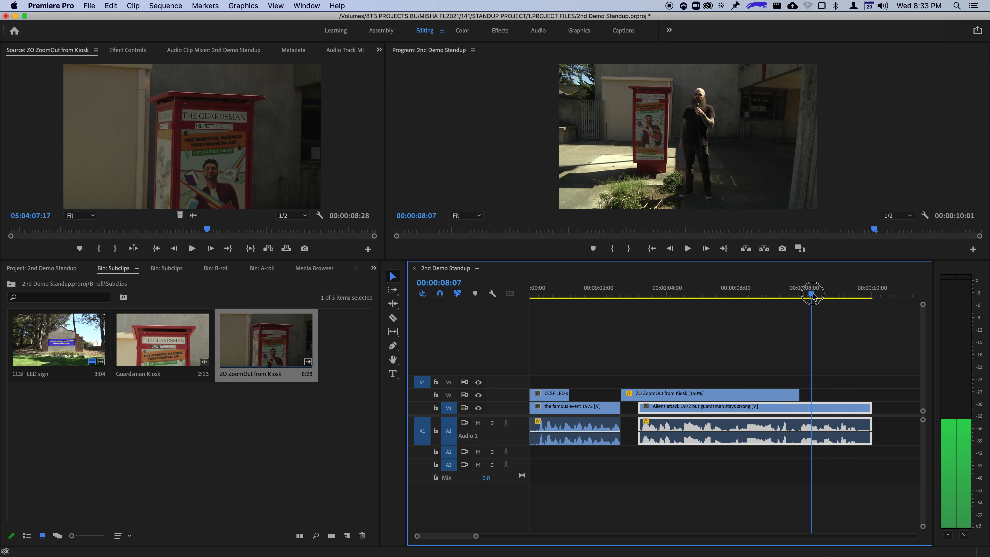
pyautogui.press('space')
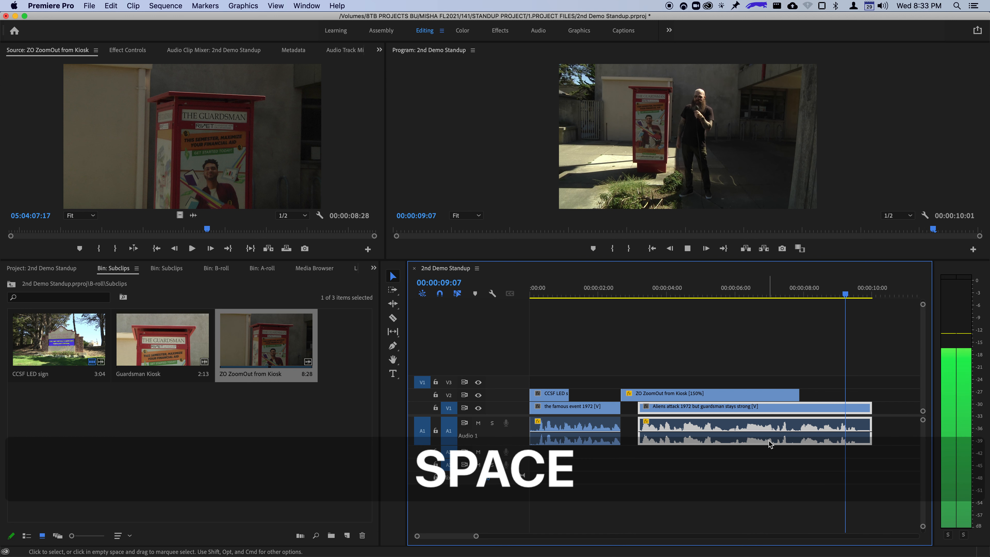
pyautogui.click(791, 293)
pyautogui.click(754, 293)
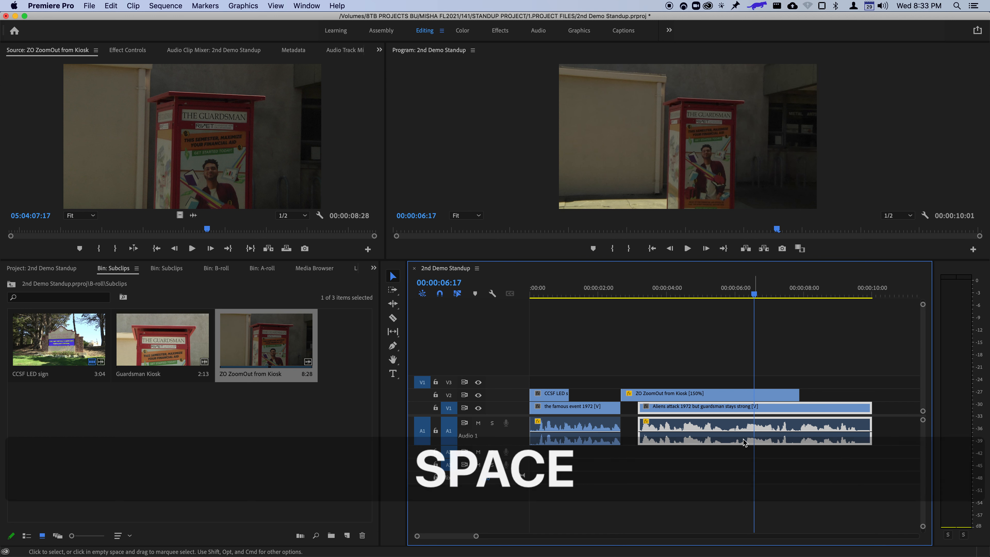
# Fine-tune the Aliens attack 1972 clip's volume by lowering it further, raising it slightly, and playing back each change.
pyautogui.click(706, 434)
pyautogui.moveTo(706, 434); pyautogui.dragTo(717, 446)
pyautogui.press('space')
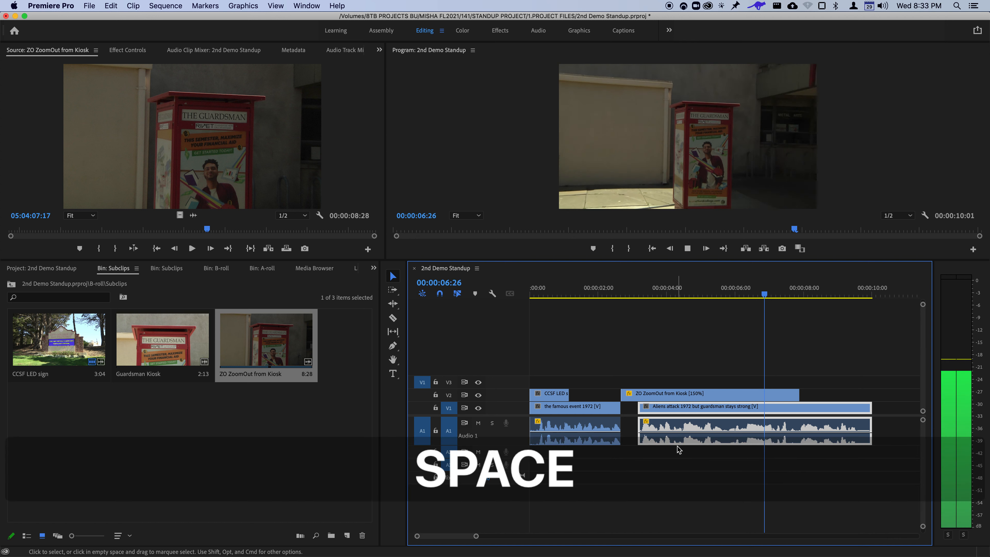
pyautogui.press('space')
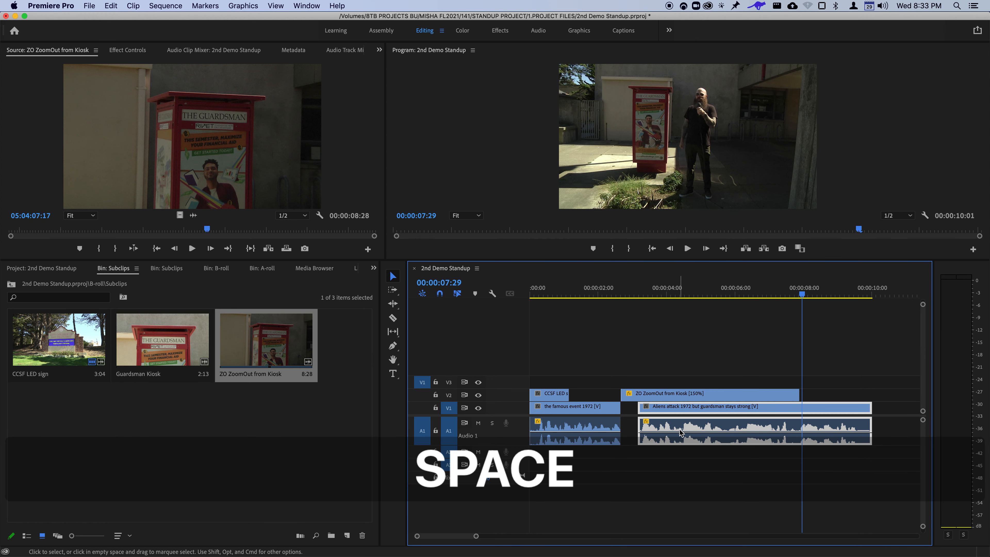
pyautogui.moveTo(680, 432); pyautogui.dragTo(680, 429)
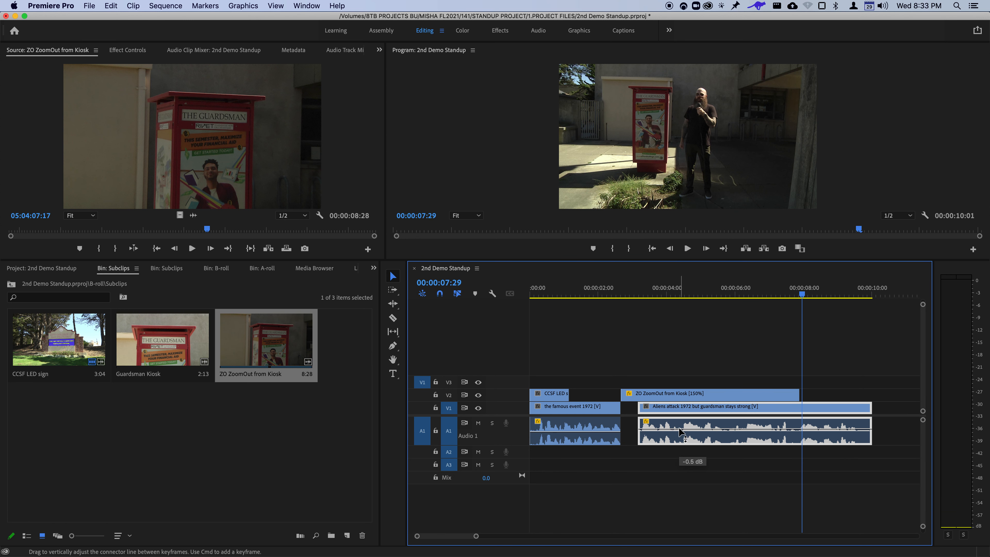
pyautogui.press('space')
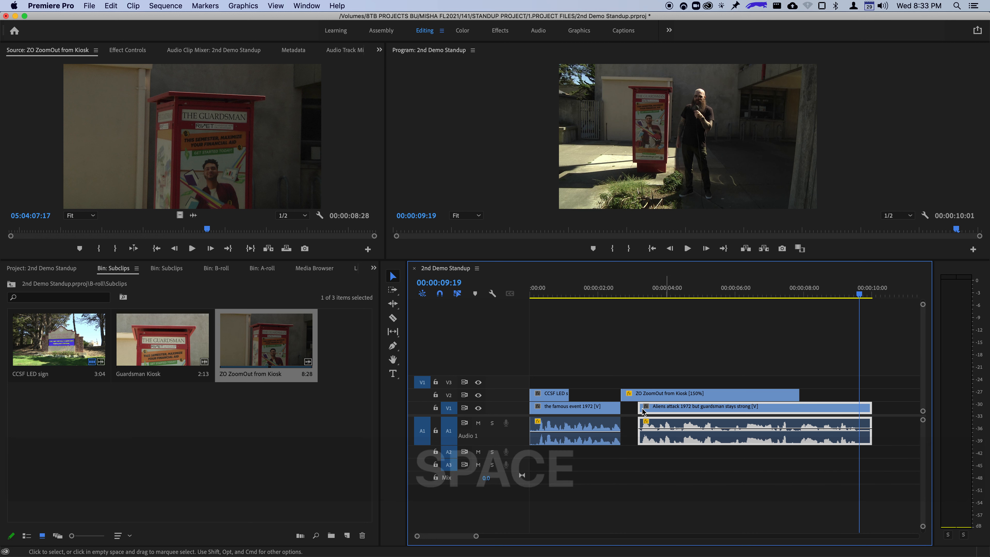
# Expand the heights of the Video 2 and Video 1 tracks and play the sequence from just before four seconds.
pyautogui.moveTo(518, 389); pyautogui.dragTo(521, 368)
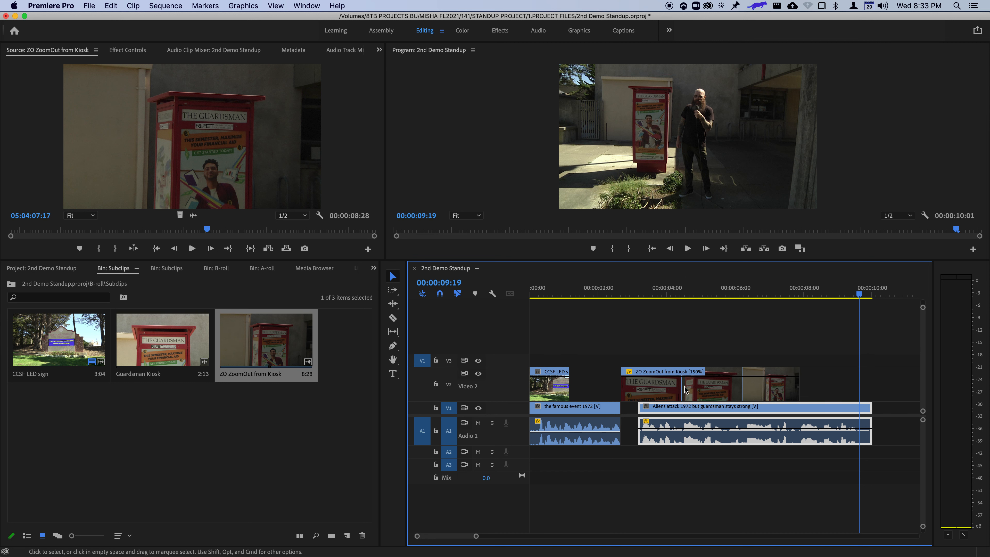
pyautogui.moveTo(514, 402); pyautogui.dragTo(515, 384)
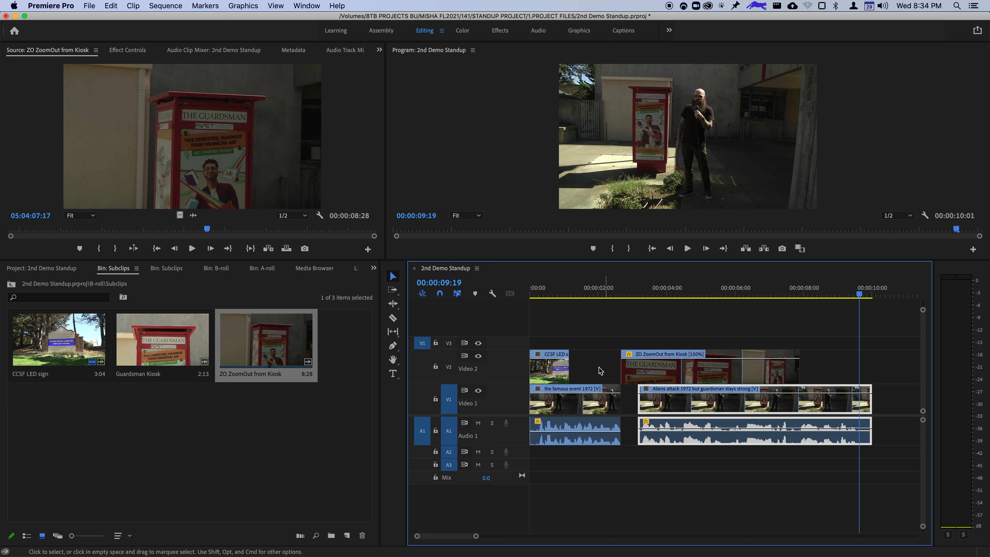
pyautogui.click(662, 298)
pyautogui.press('space')
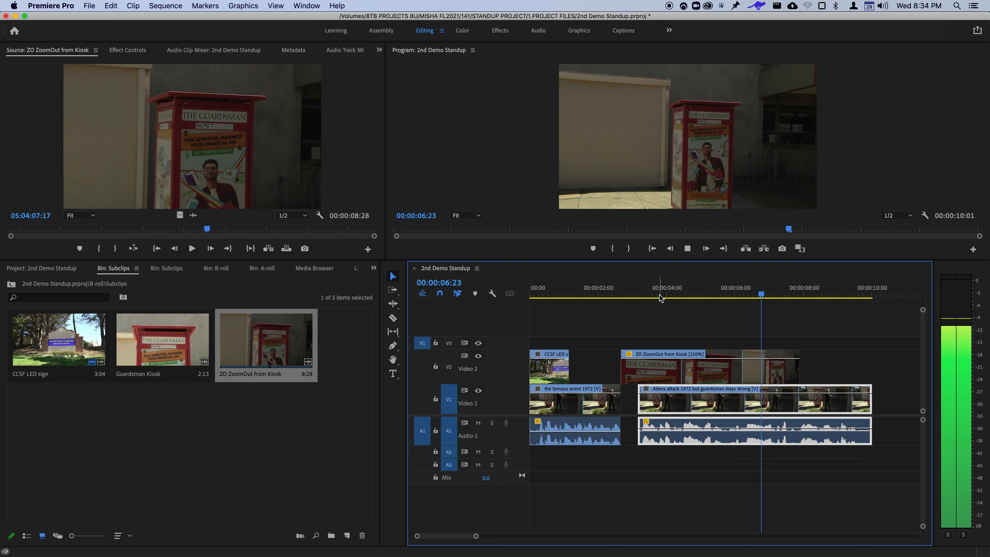
pyautogui.press('space')
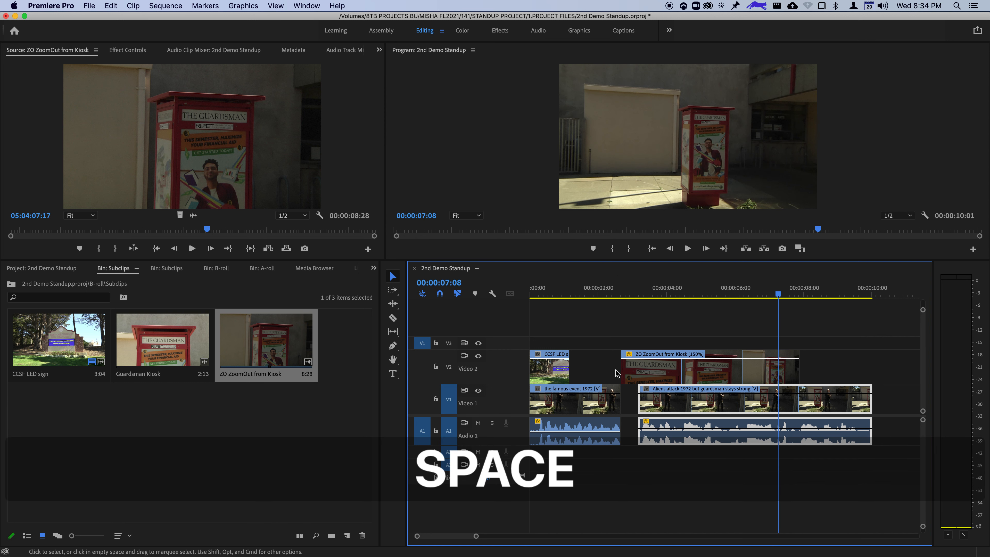
# Replay the sequence from just before the ZO ZoomOut from Kiosk cutaway and save the project.
pyautogui.click(624, 298)
pyautogui.moveTo(624, 298); pyautogui.dragTo(615, 296)
pyautogui.press('space')
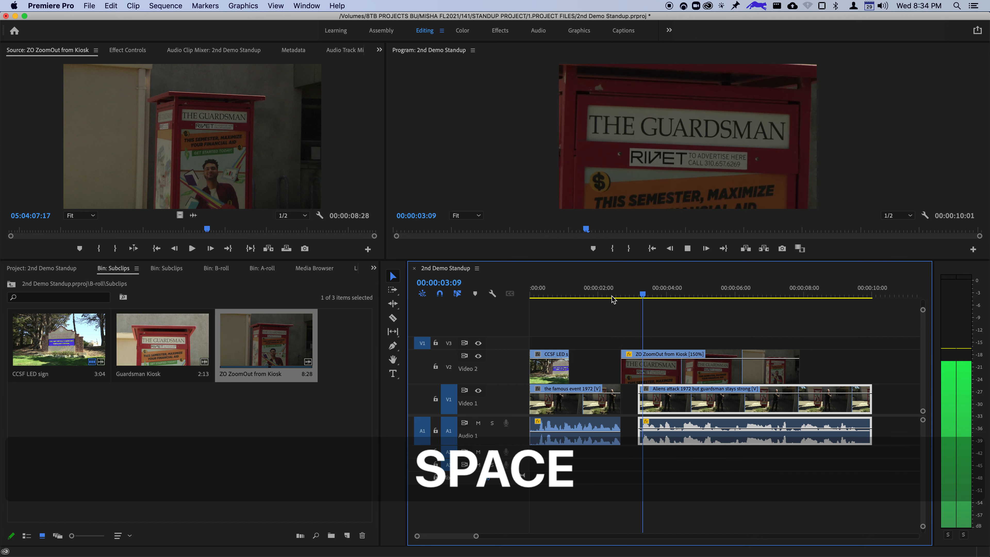
pyautogui.press('space')
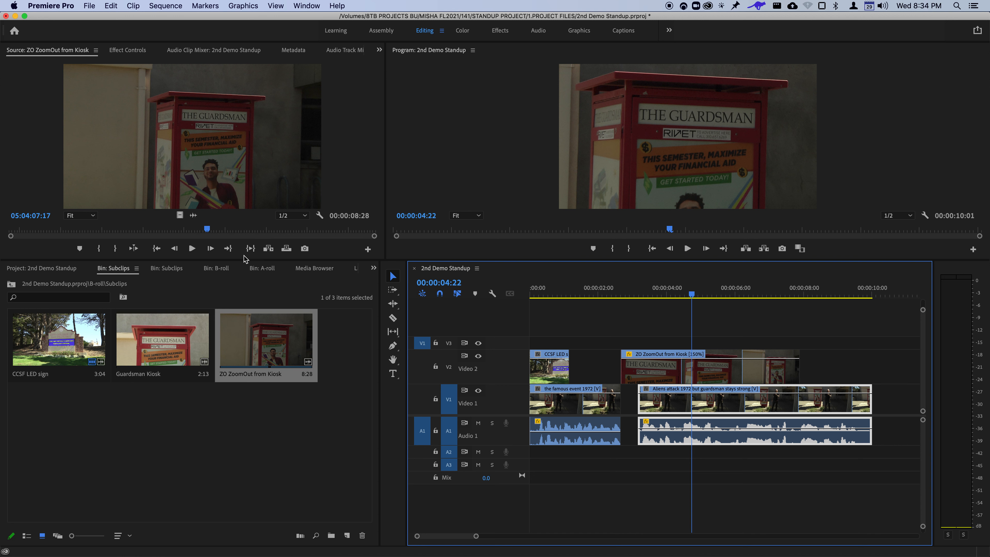
pyautogui.press('cmd+s')
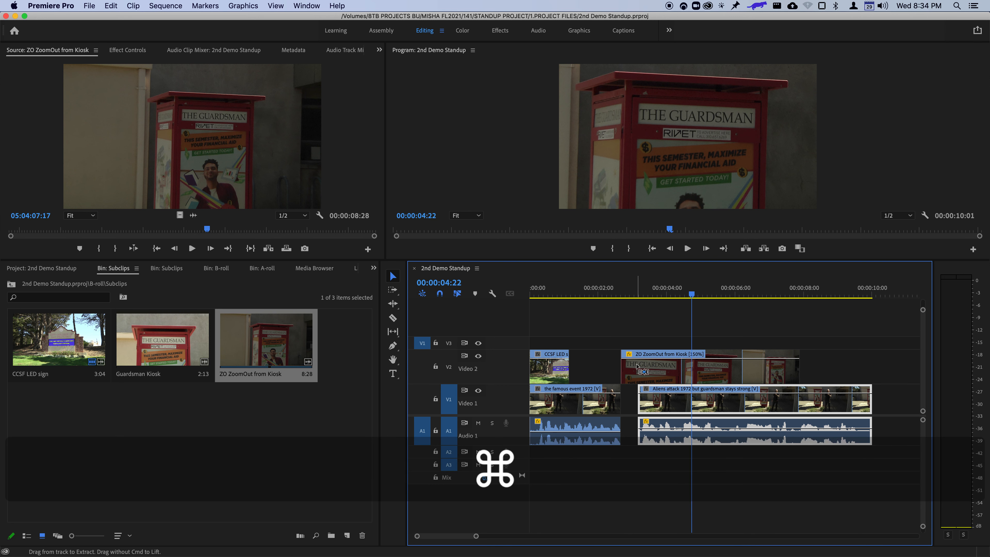
# Switch to the Vivaldi browser and open the green UFO photo from the Unsplash results for aliens.
pyautogui.press('super+Tab')
pyautogui.press('super+Tab')
pyautogui.press('super+Tab')
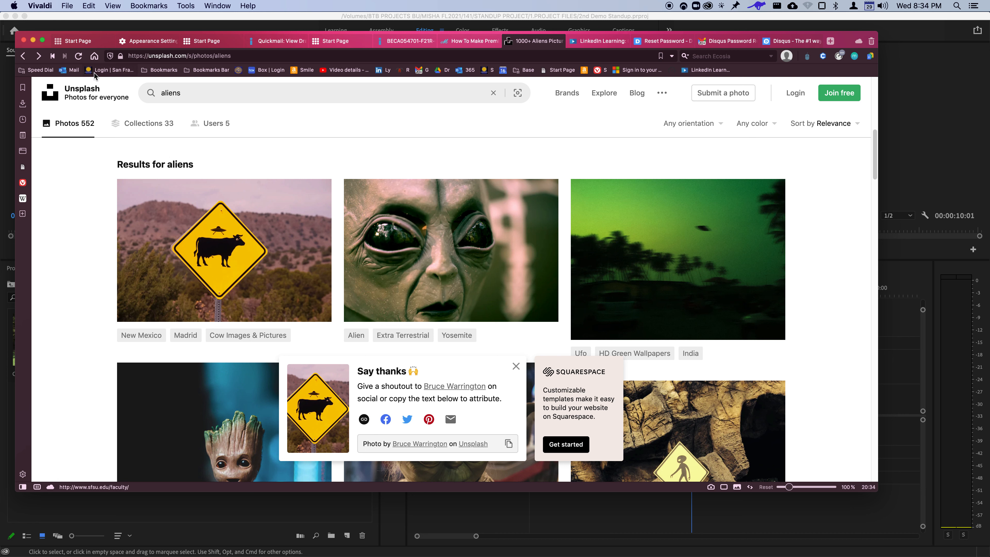
pyautogui.click(239, 55)
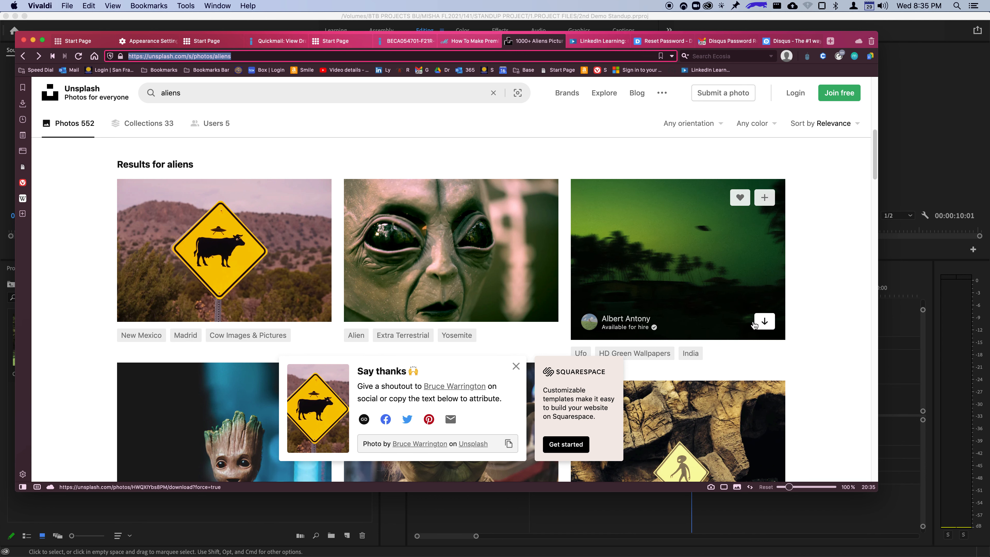
pyautogui.click(724, 328)
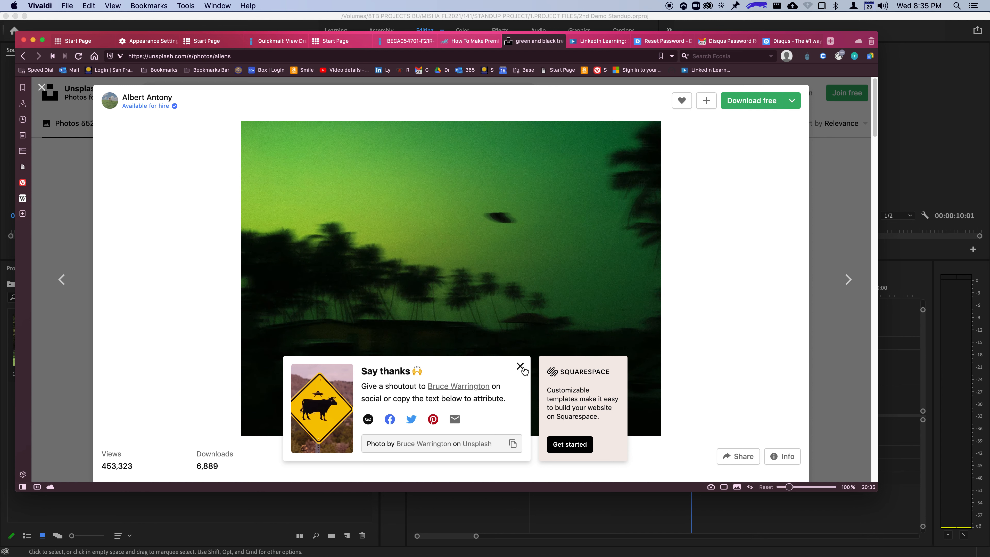
# Start downloading the green UFO photo in its original size, choosing a custom save location.
pyautogui.click(792, 101)
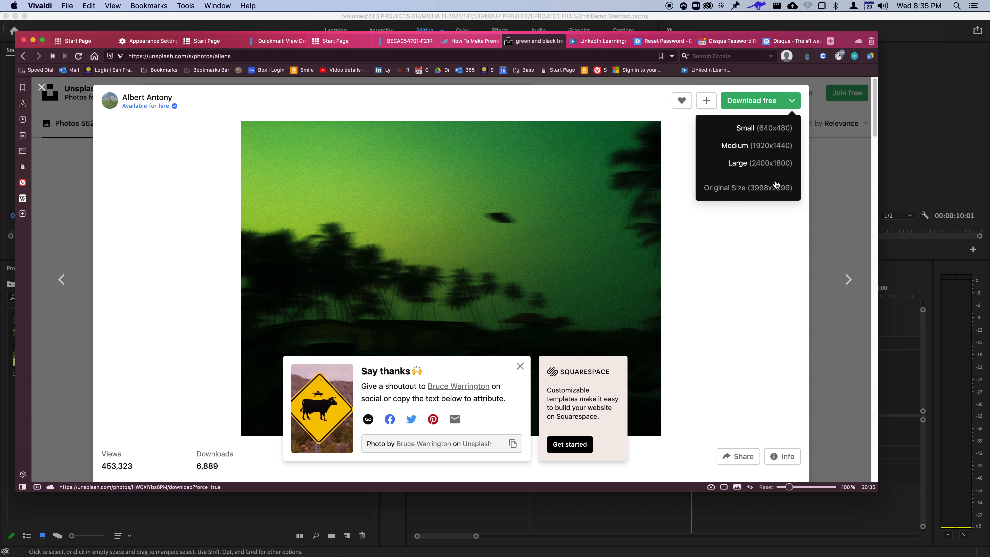
pyautogui.click(762, 188)
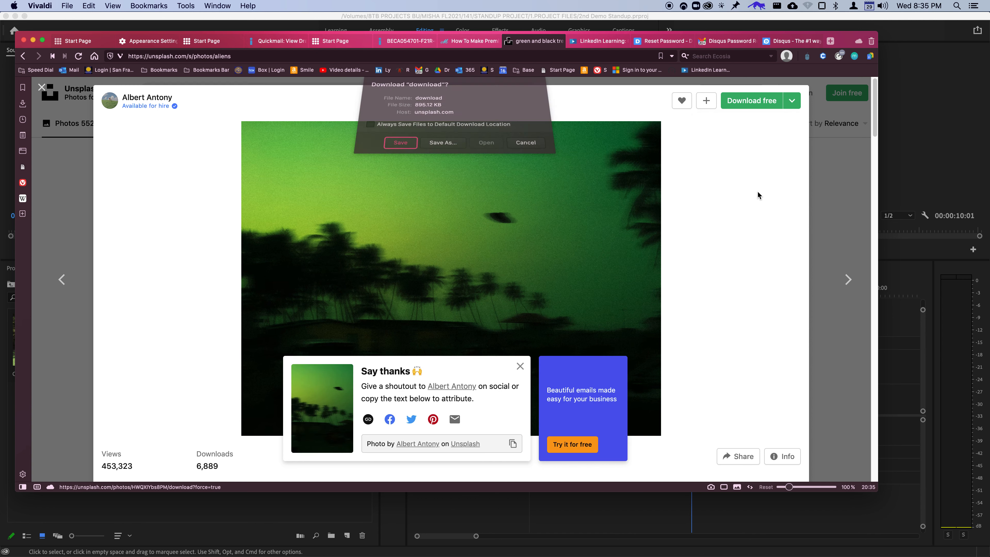
pyautogui.click(445, 160)
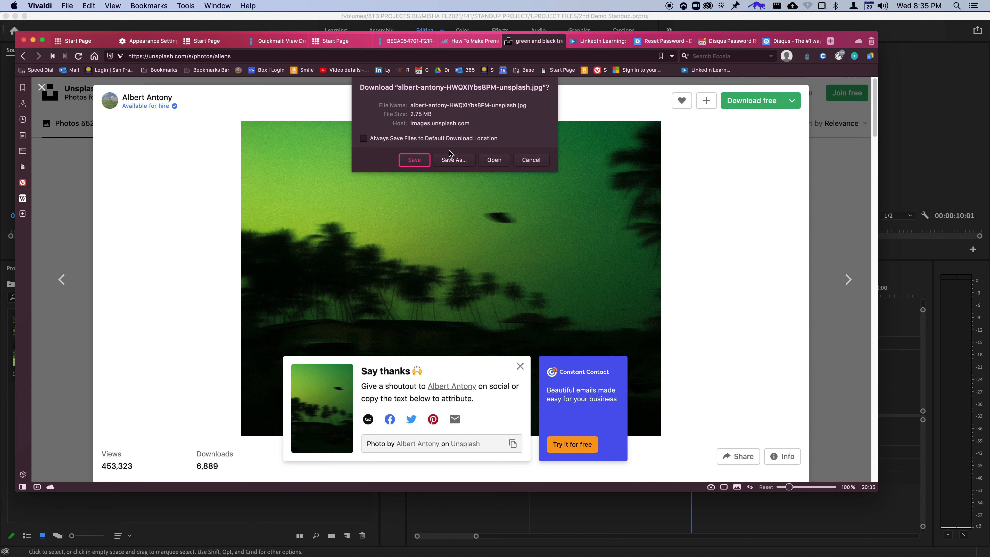
pyautogui.click(452, 160)
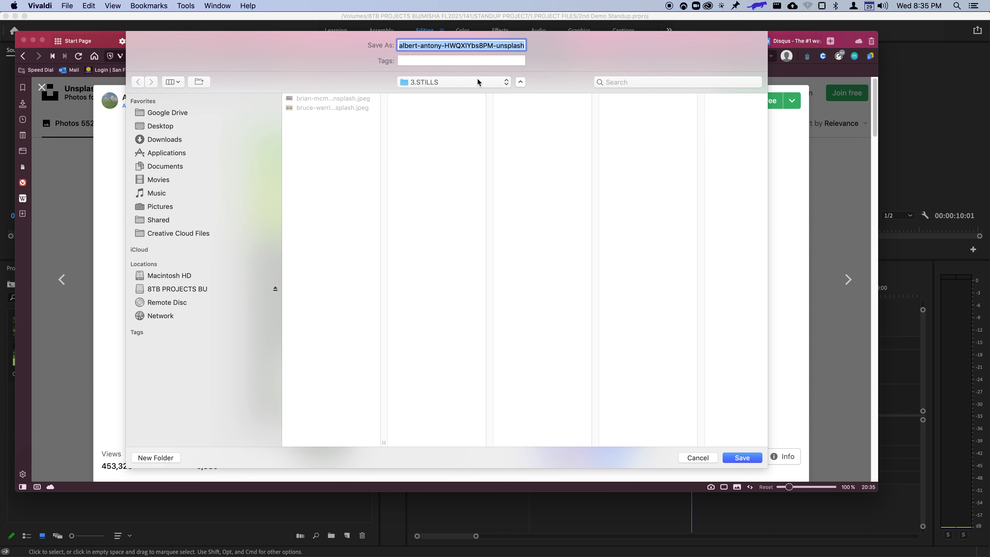
# Save the photo in the 3.STILLS folder inside 2.ASSETS of STANDUP PROJECT.
pyautogui.click(435, 84)
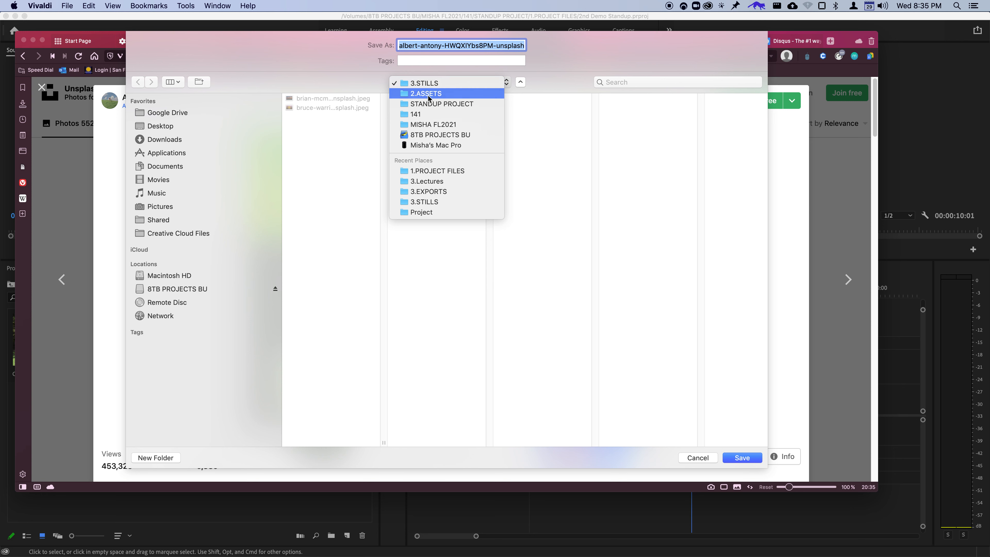
pyautogui.click(426, 104)
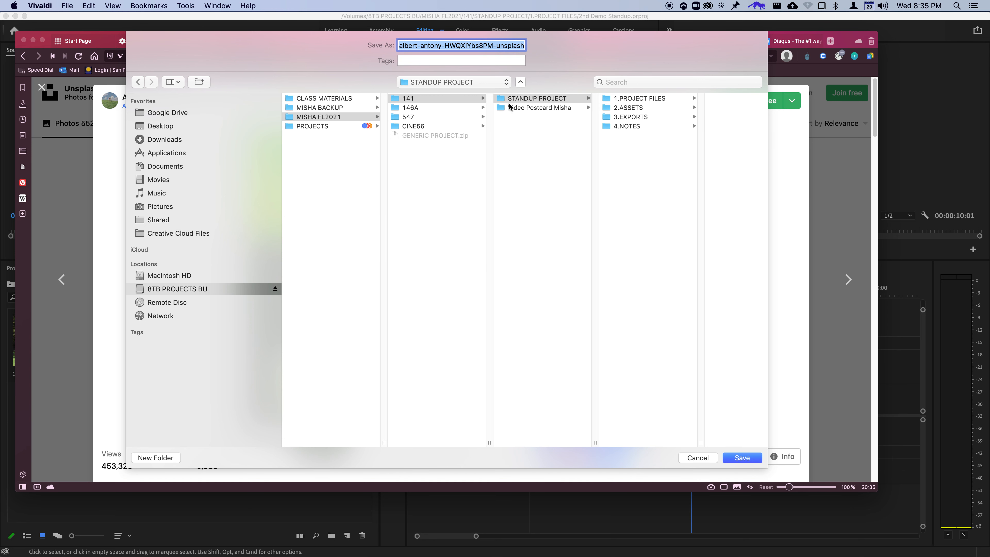
pyautogui.click(649, 109)
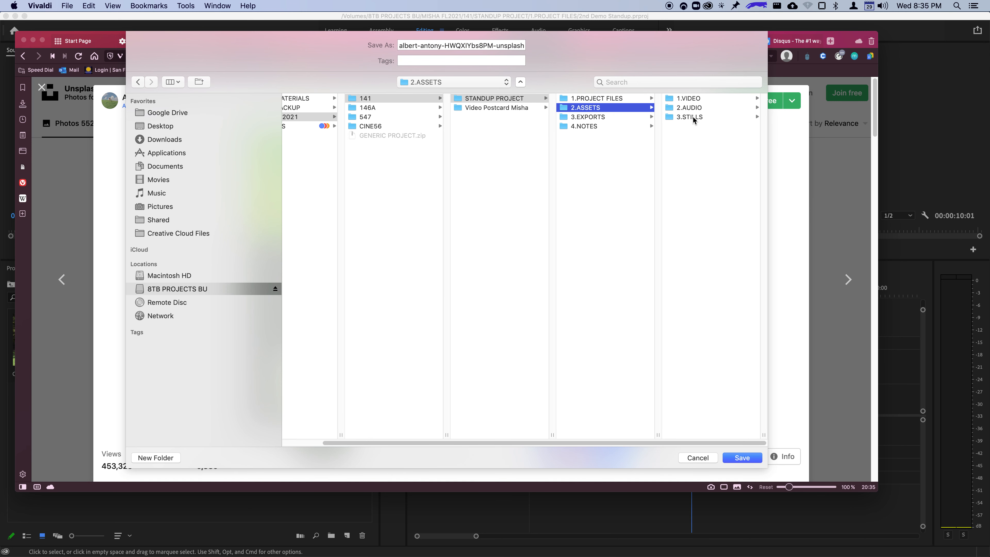
pyautogui.click(693, 118)
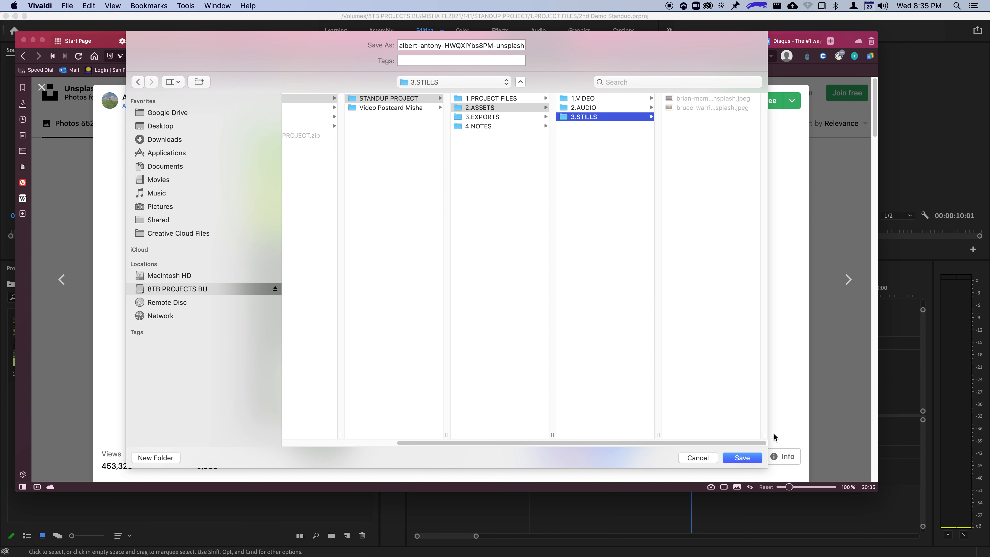
pyautogui.click(742, 458)
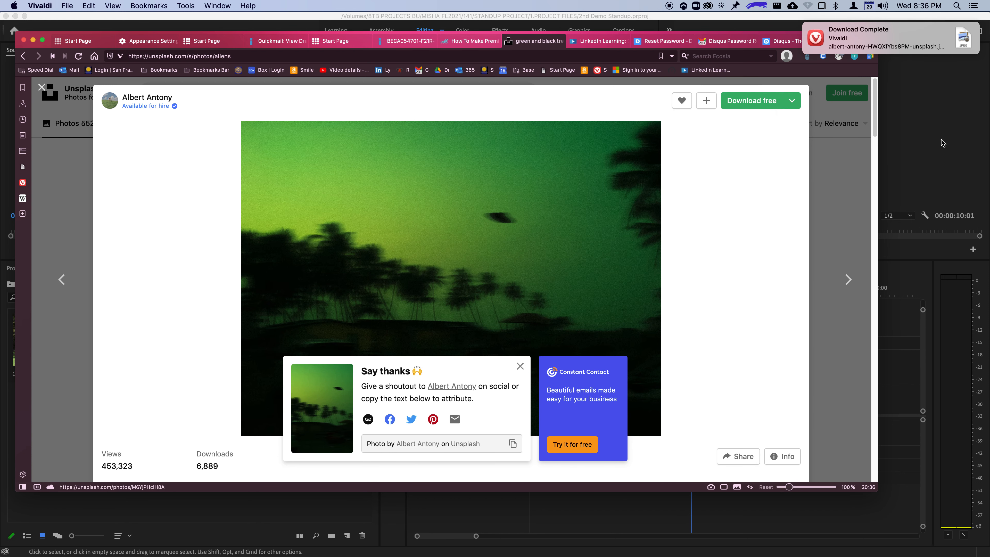
# Switch to Premiere Pro and create a new bin named Stills at the root of the 2nd Demo Standup project.
pyautogui.press('super')
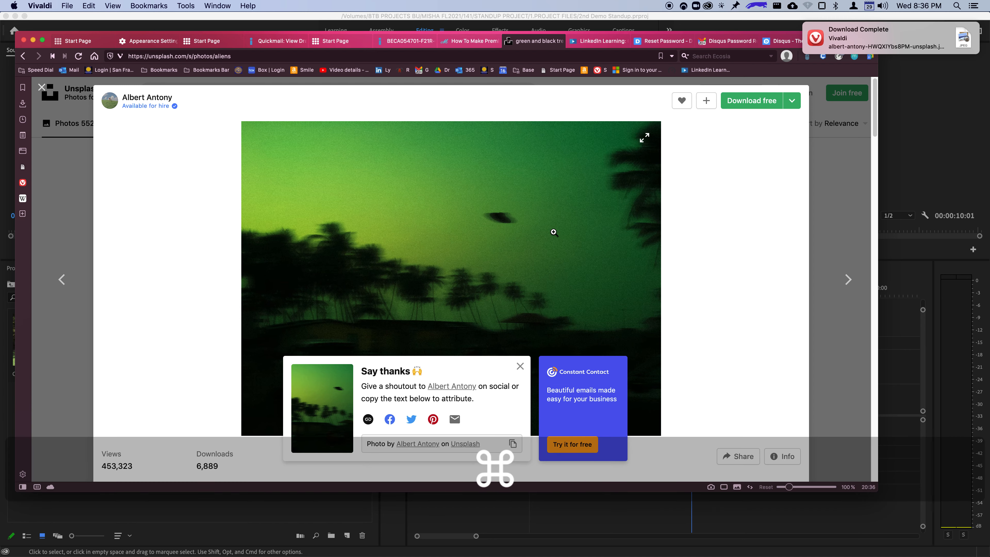
pyautogui.press('super+Tab')
pyautogui.click(331, 289)
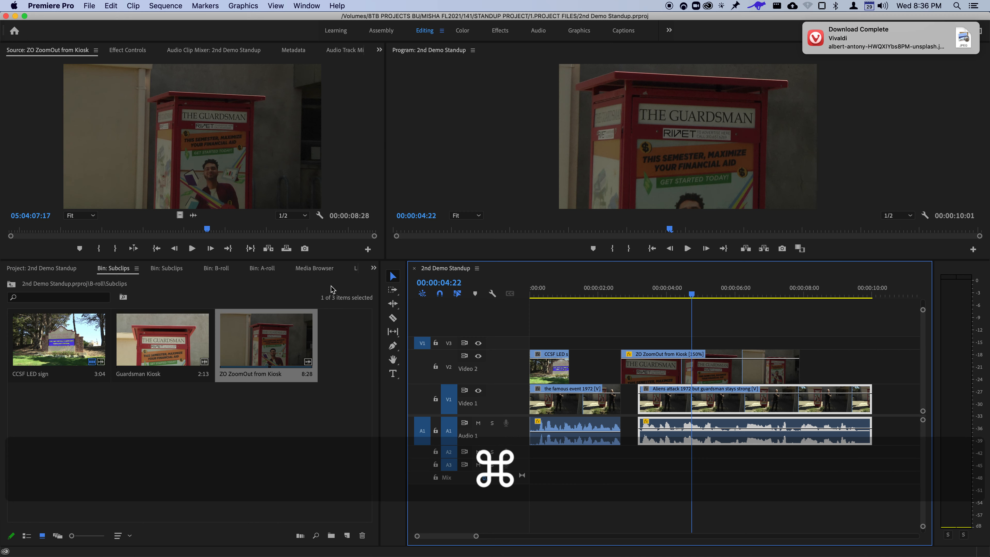
pyautogui.click(302, 396)
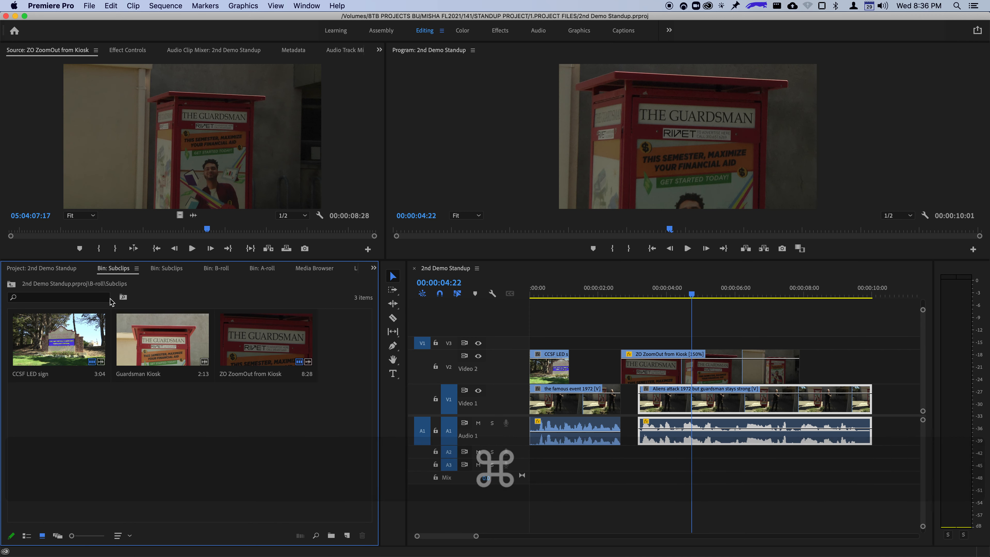
pyautogui.click(47, 269)
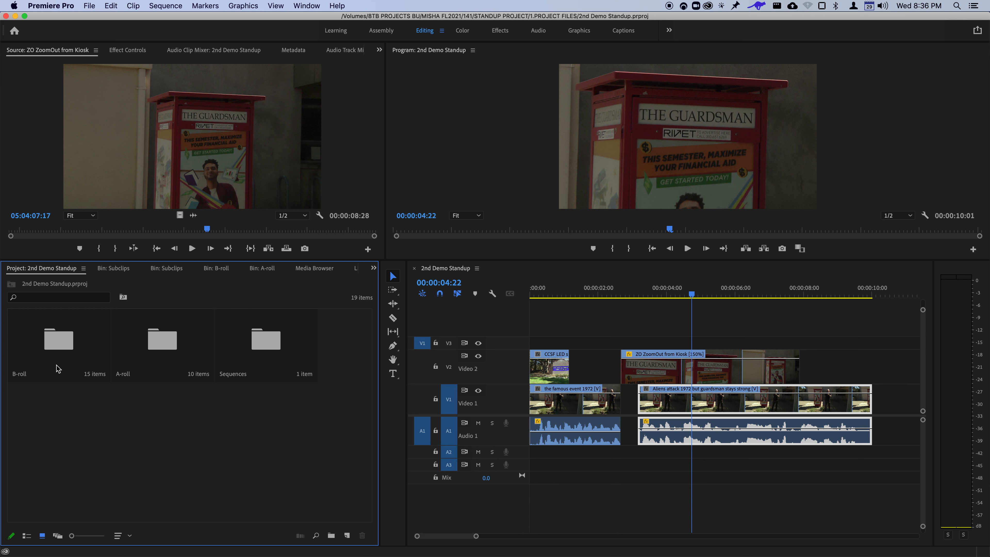
pyautogui.rightClick(216, 422)
pyautogui.click(240, 383)
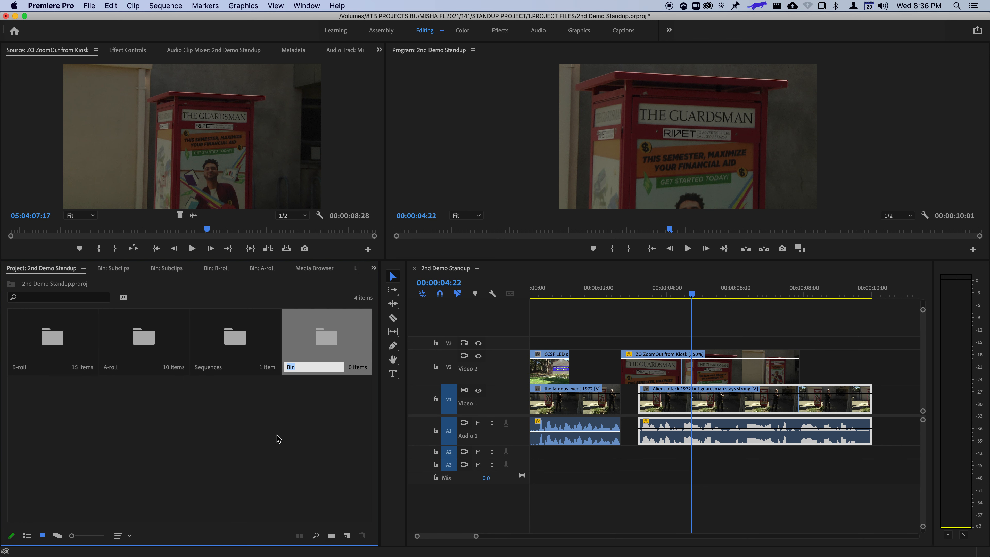
pyautogui.write('Stills')
pyautogui.press('Return')
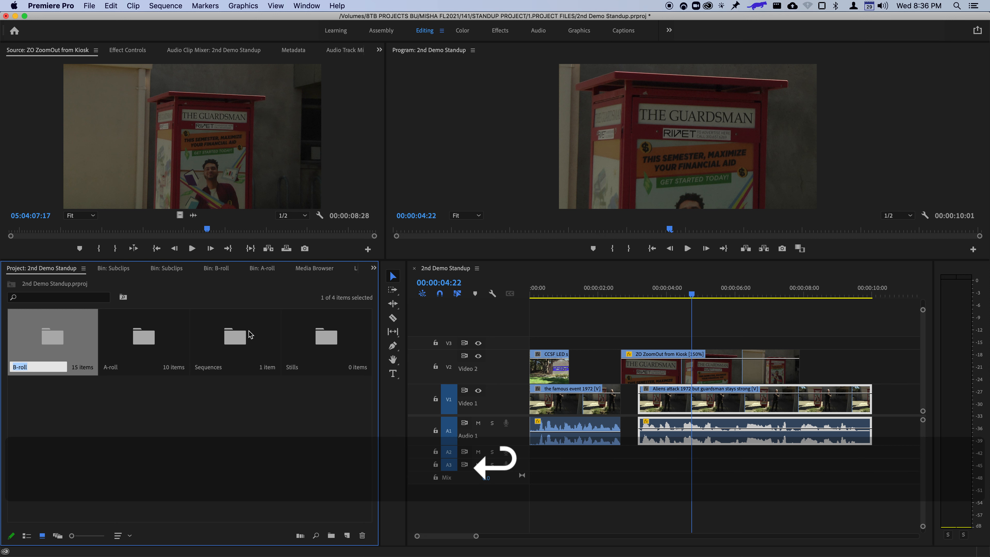
# Import the green UFO JPEG from the 3.STILLS folder into the Stills bin.
pyautogui.doubleClick(308, 355)
pyautogui.rightClick(178, 365)
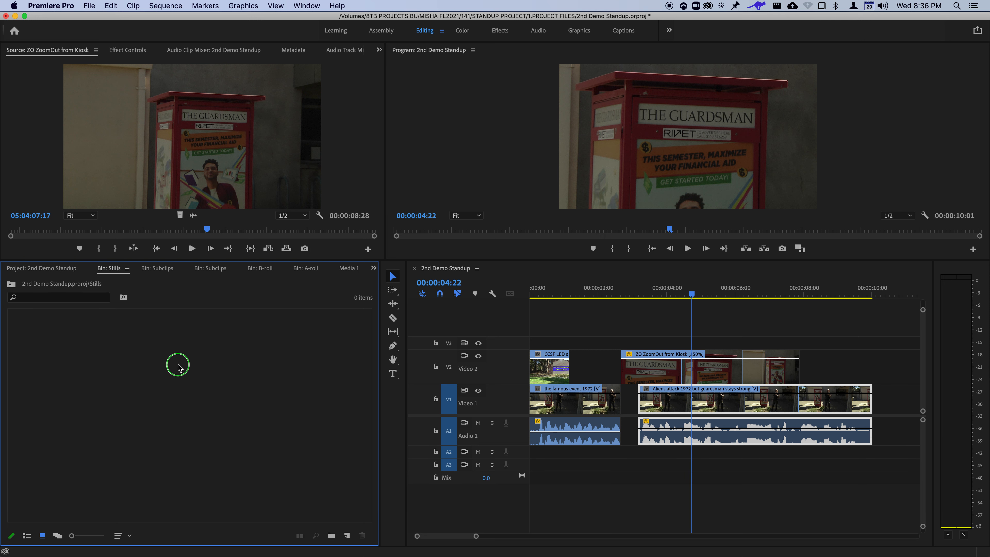
pyautogui.click(203, 433)
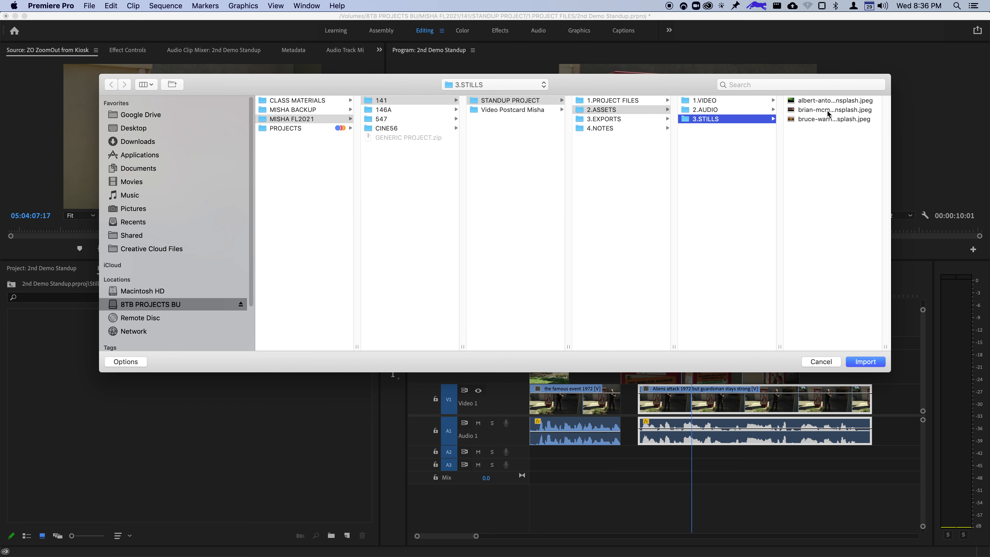
pyautogui.doubleClick(834, 100)
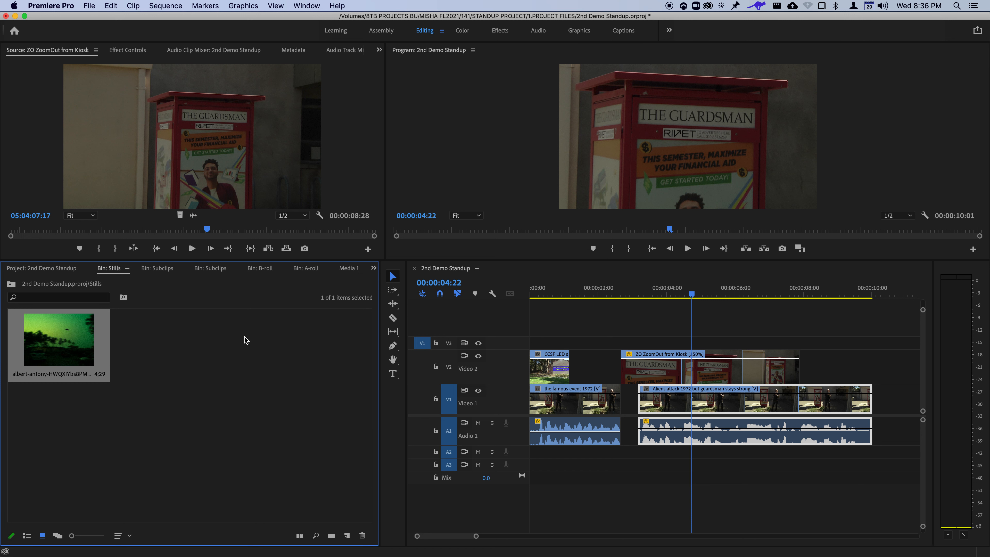
# Place the UFO still on Video 3 at the start of the ZO ZoomOut from Kiosk clip and trim its end to about 00:00:04:22.
pyautogui.doubleClick(48, 358)
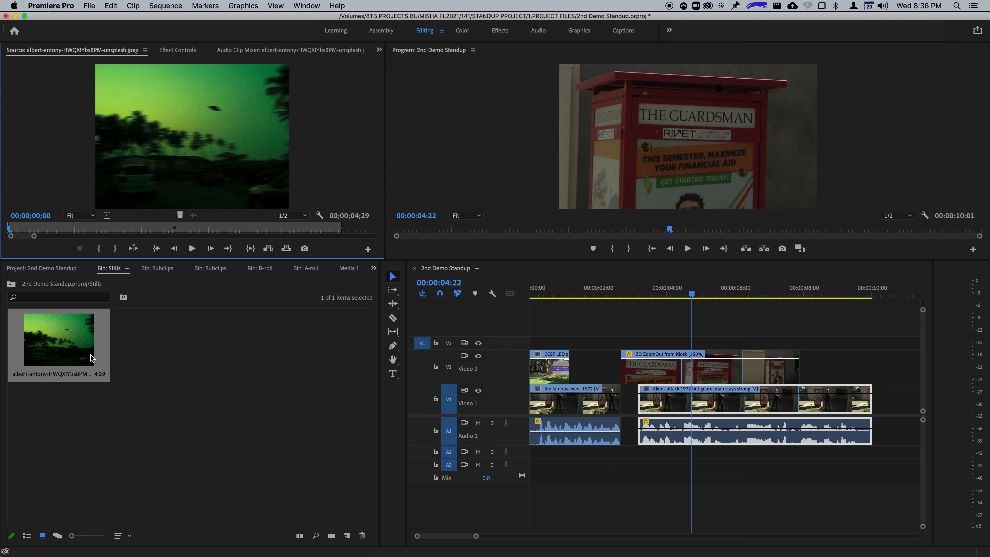
pyautogui.click(119, 329)
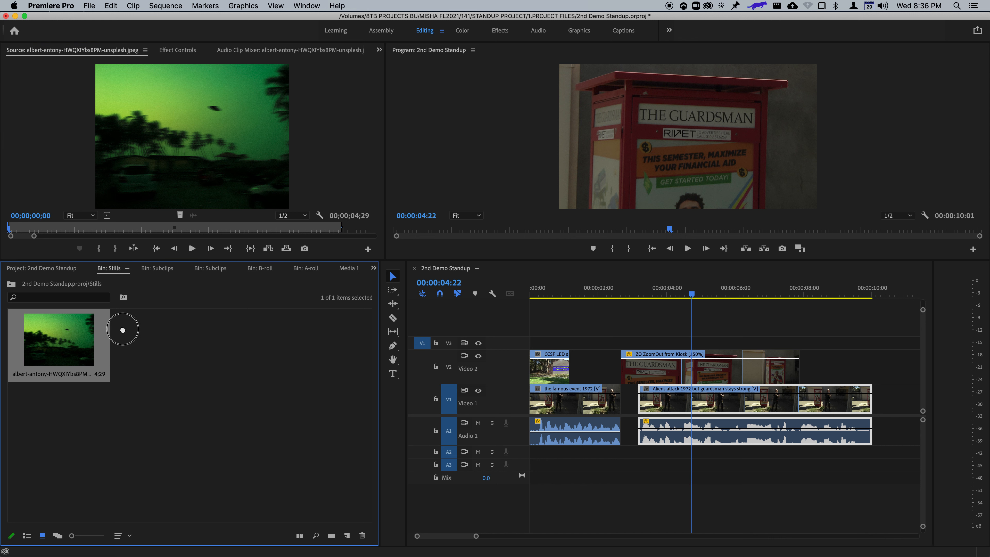
pyautogui.moveTo(186, 337); pyautogui.dragTo(620, 346)
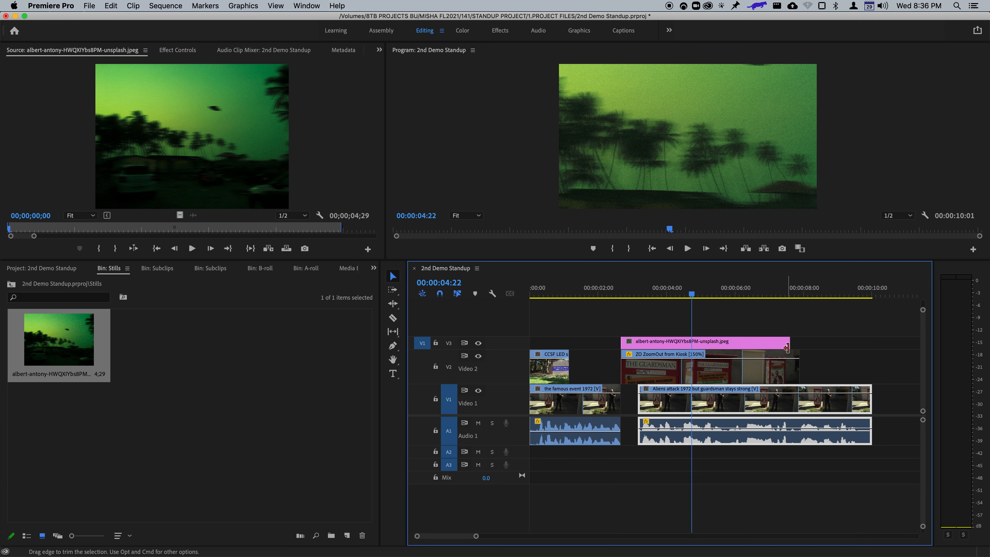
pyautogui.moveTo(787, 347); pyautogui.dragTo(690, 353)
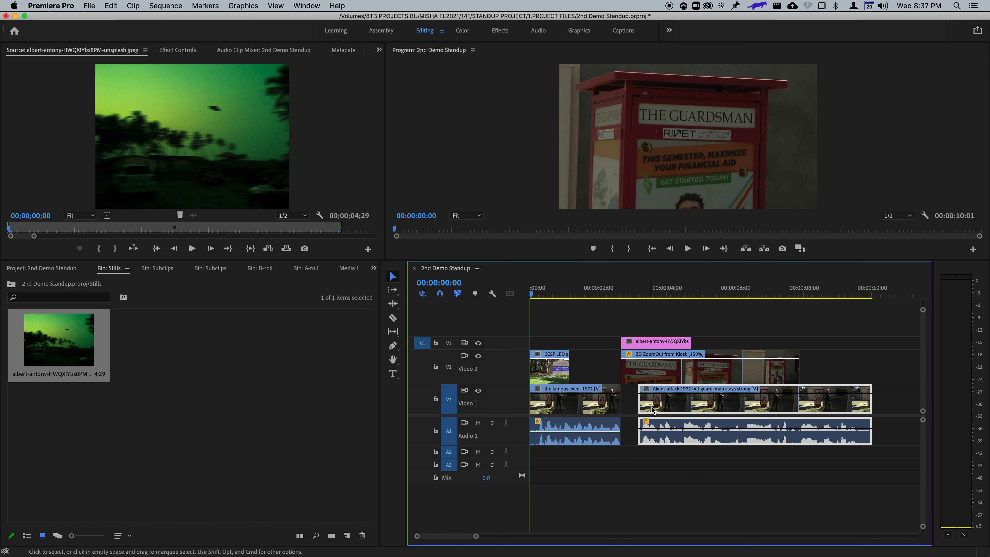
# Play the sequence from the beginning through the UFO still to review its placement.
pyautogui.press('Home')
pyautogui.press('space')
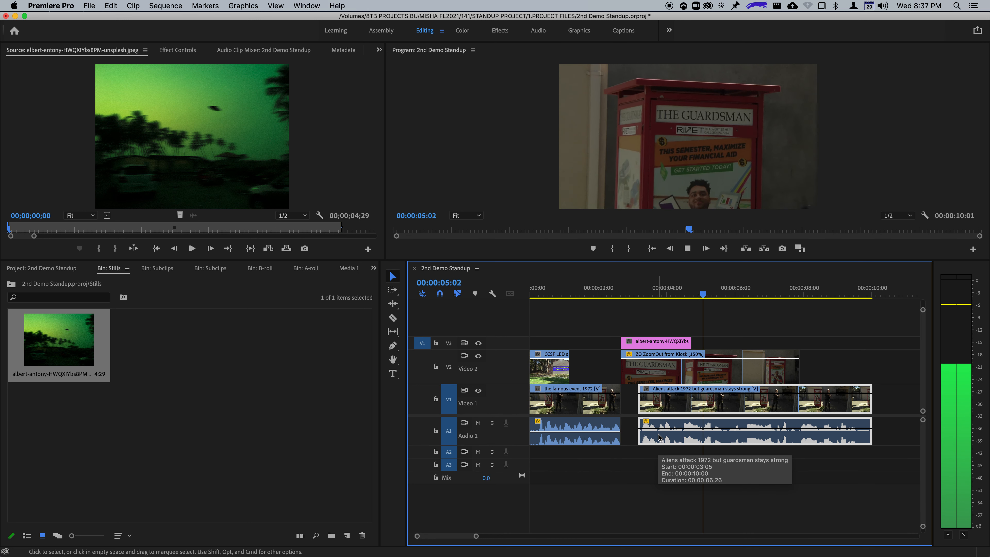
pyautogui.press('space')
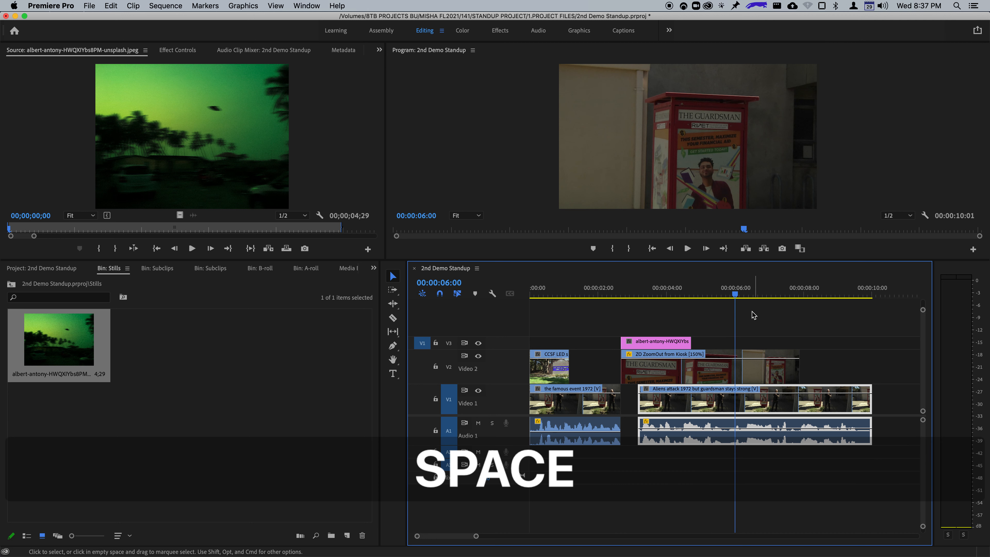
# Apply Set to Frame Size to the UFO still and enlarge the Video 3 track until its thumbnails show.
pyautogui.click(666, 295)
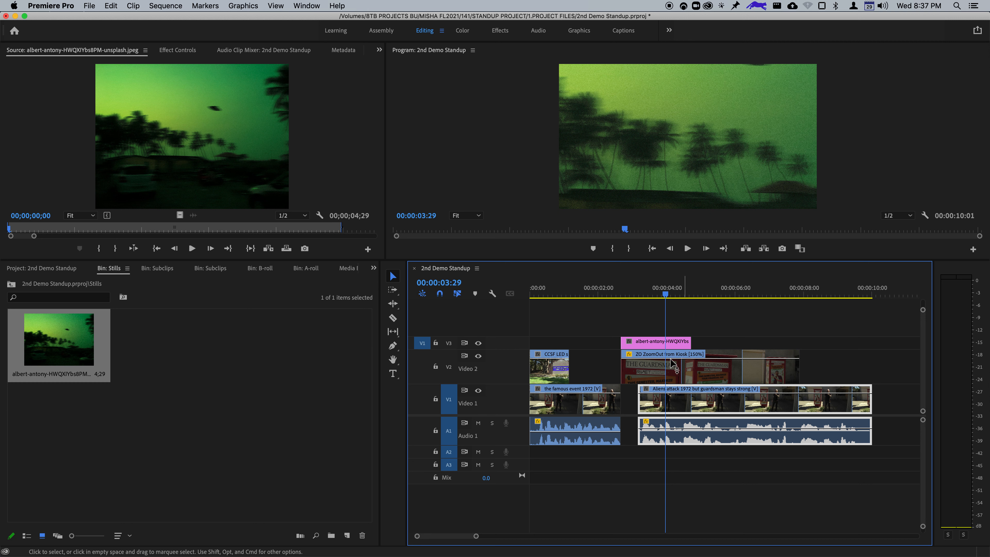
pyautogui.click(661, 347)
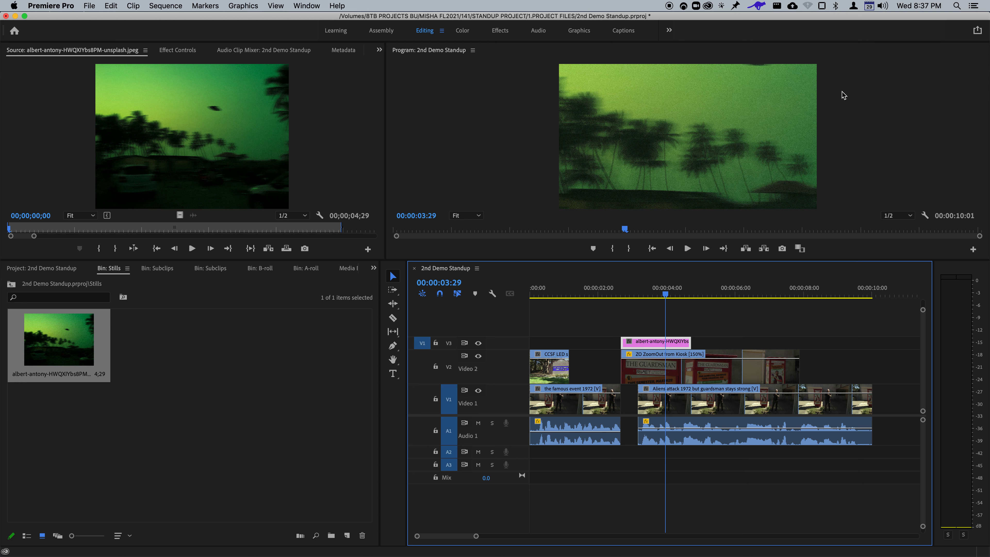
pyautogui.rightClick(645, 342)
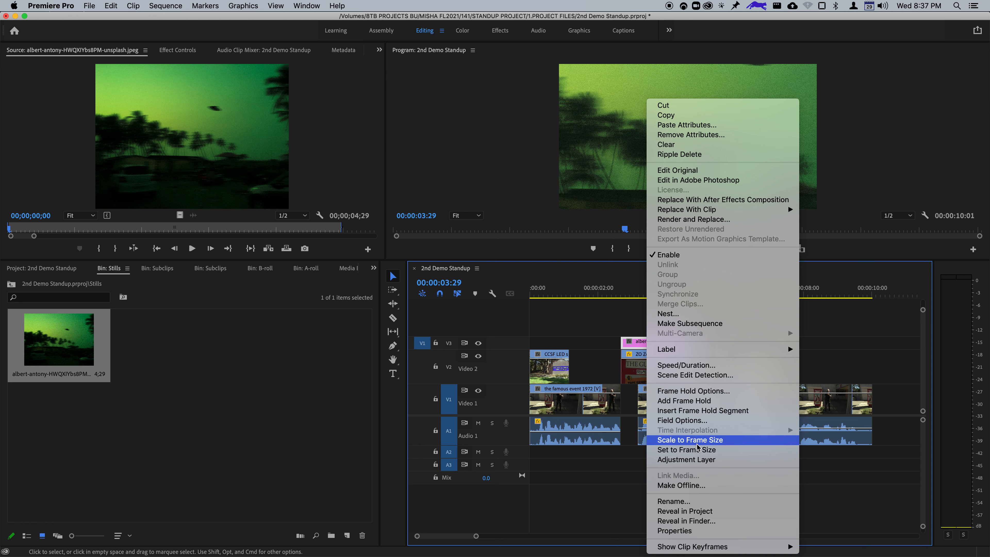
pyautogui.click(715, 450)
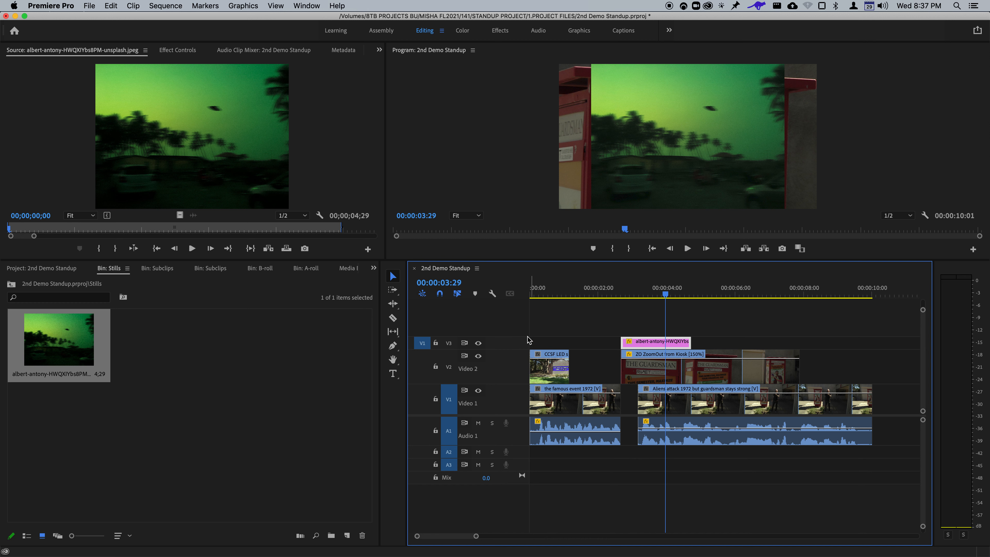
pyautogui.moveTo(523, 340); pyautogui.dragTo(523, 331)
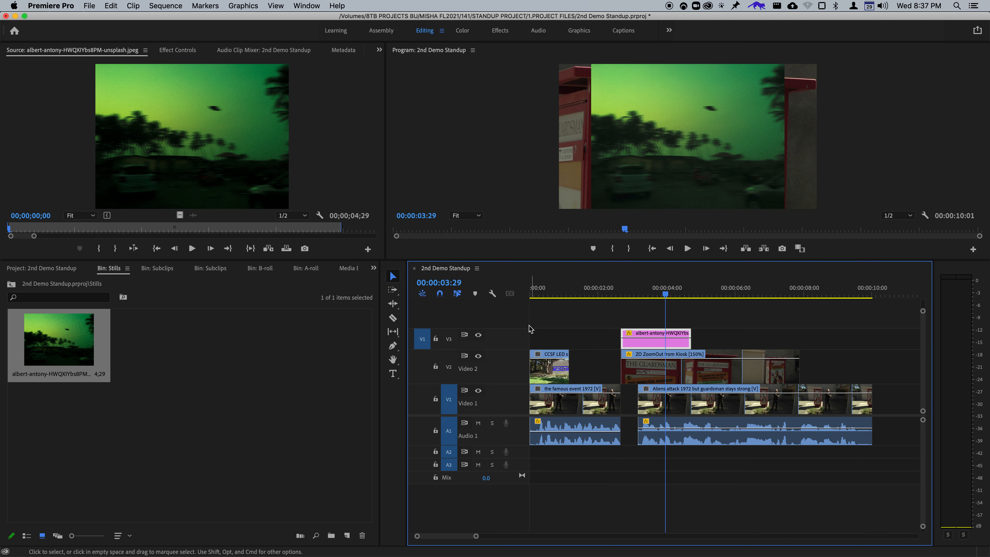
pyautogui.moveTo(523, 332); pyautogui.dragTo(526, 322)
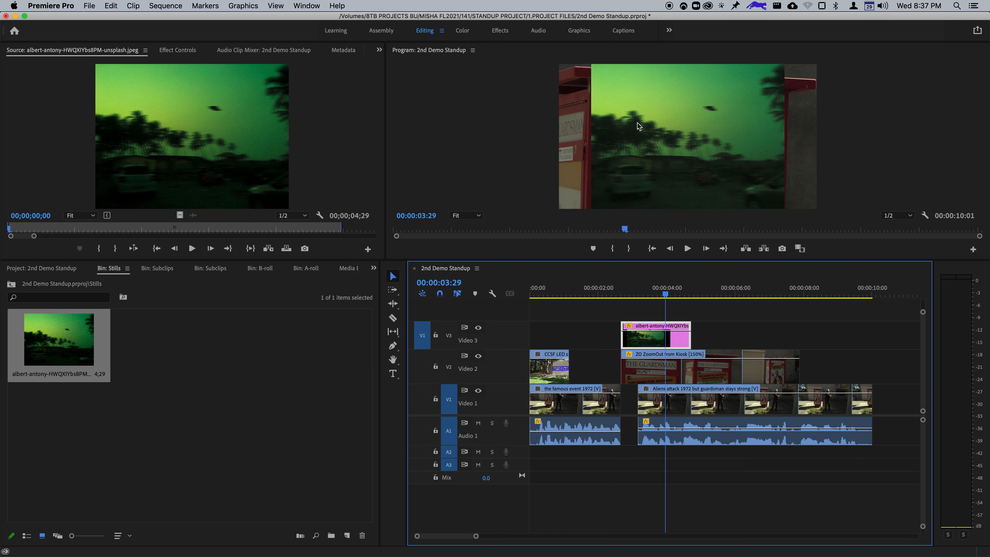
# Scale up the UFO still in the Program monitor until it fills the full width of the frame.
pyautogui.click(671, 158)
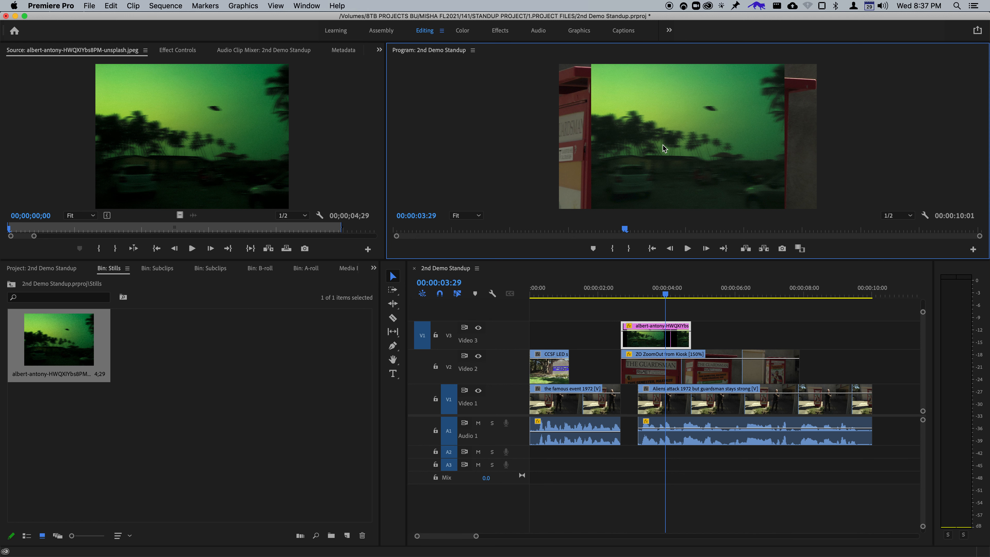
pyautogui.doubleClick(677, 144)
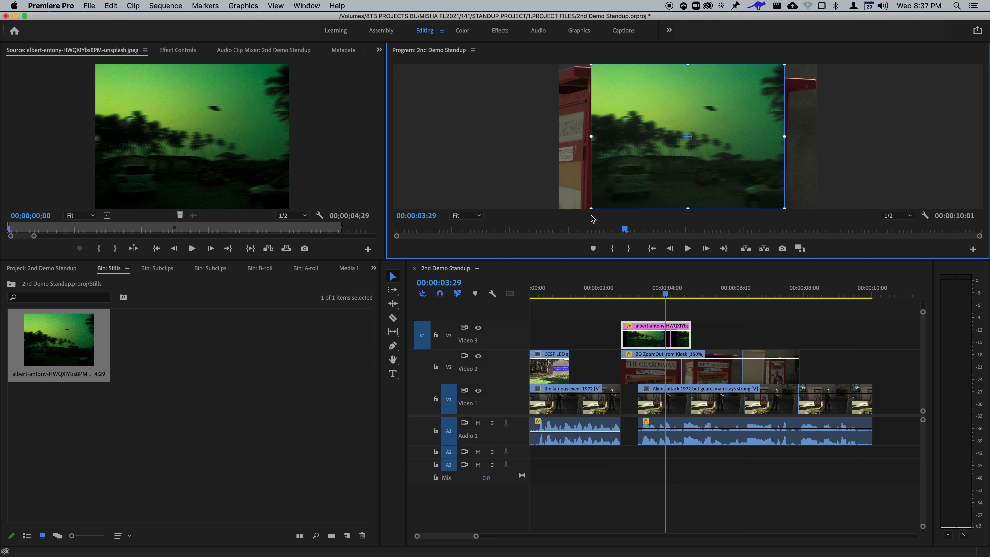
pyautogui.moveTo(590, 208); pyautogui.dragTo(539, 234)
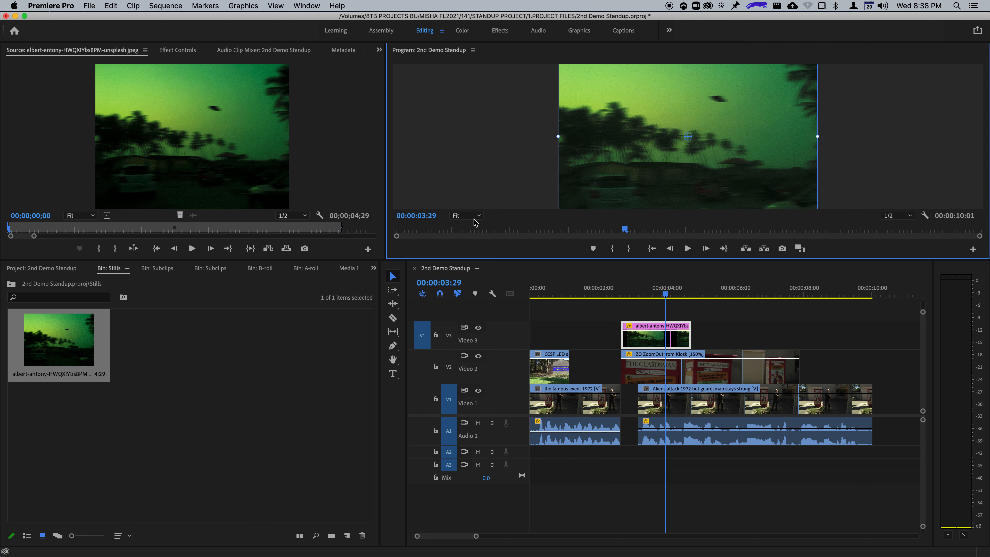
pyautogui.click(587, 324)
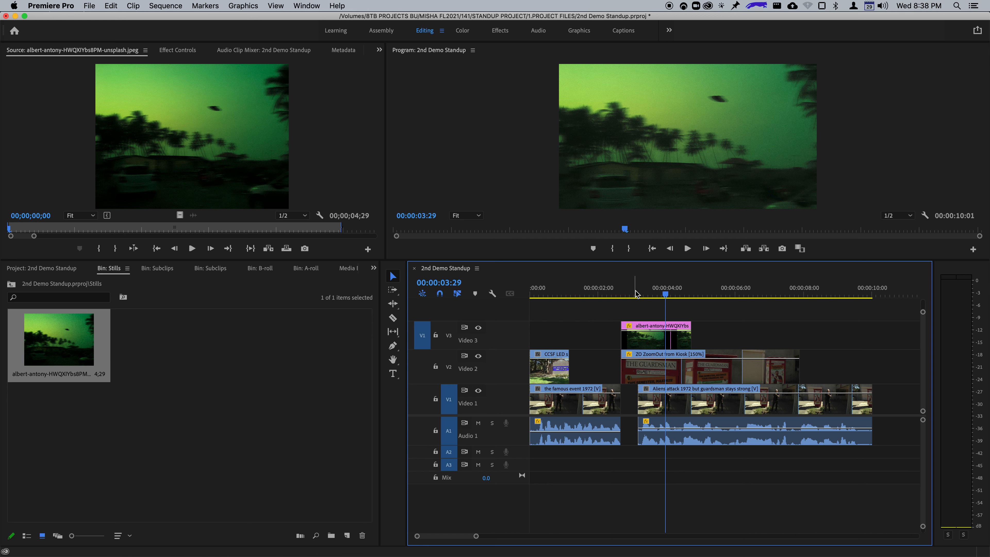
# Replay the sequence from the start to check the rescaled UFO still against the standup audio.
pyautogui.press('Home')
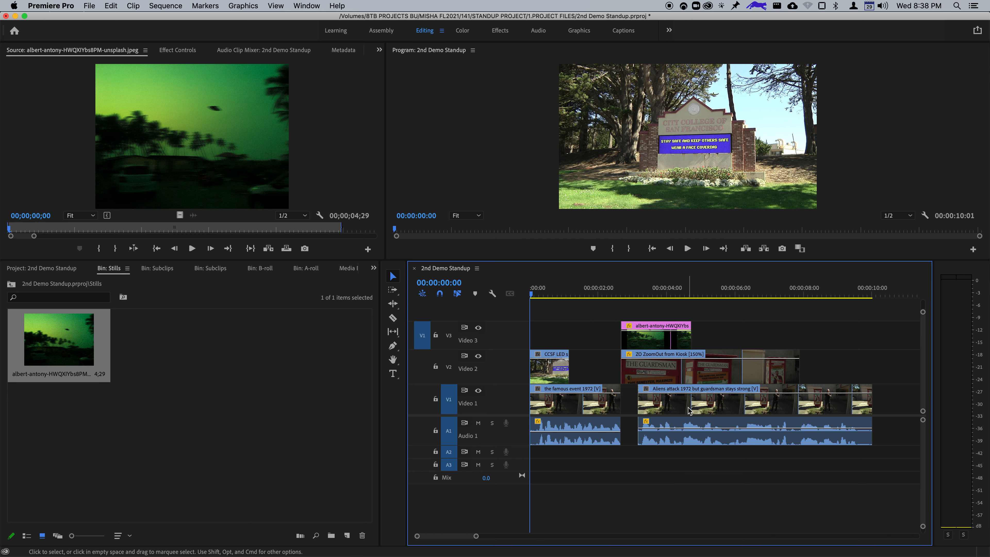
pyautogui.press('space')
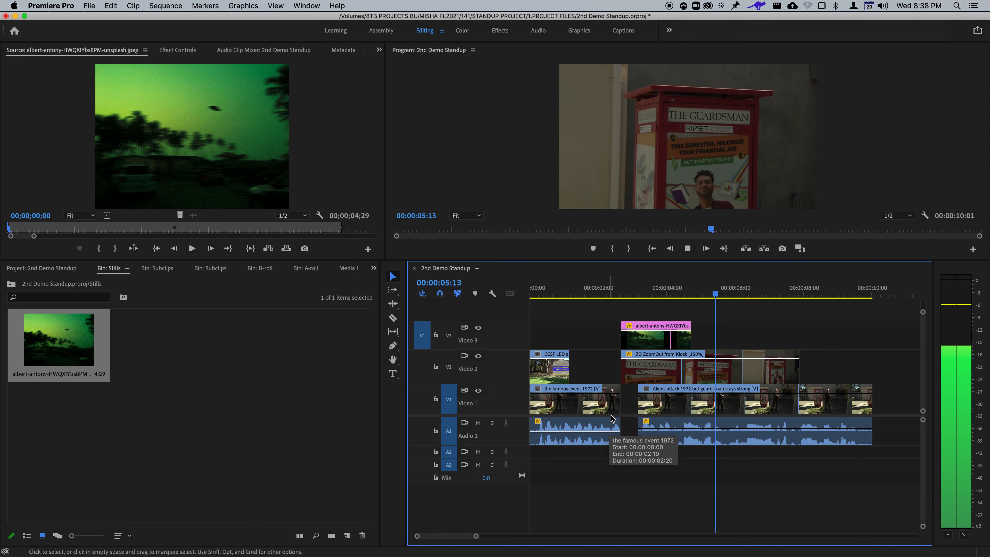
pyautogui.press('space')
# Shift the ZO ZoomOut from Kiosk and Aliens attack clips 15 frames later, and extend the UFO still's start over the first standup clip's end.
pyautogui.click(670, 368)
pyautogui.keyDown('shift'); pyautogui.click(682, 413); pyautogui.keyUp('shift')
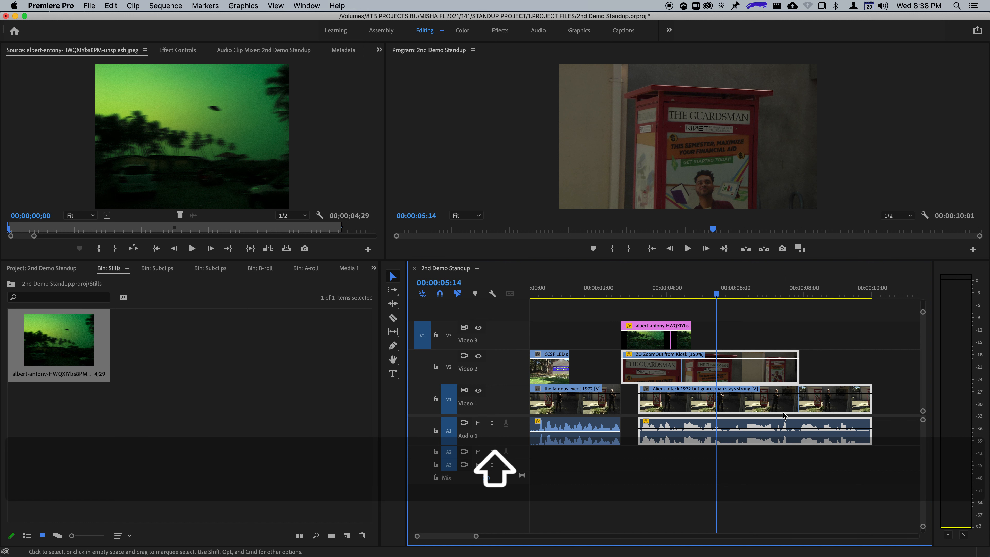
pyautogui.moveTo(772, 410); pyautogui.dragTo(787, 410)
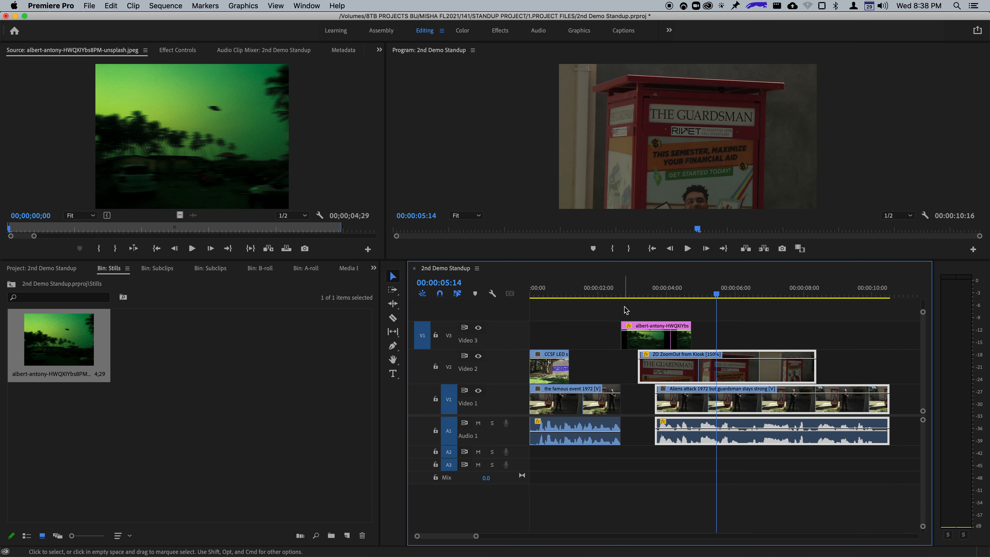
pyautogui.click(619, 327)
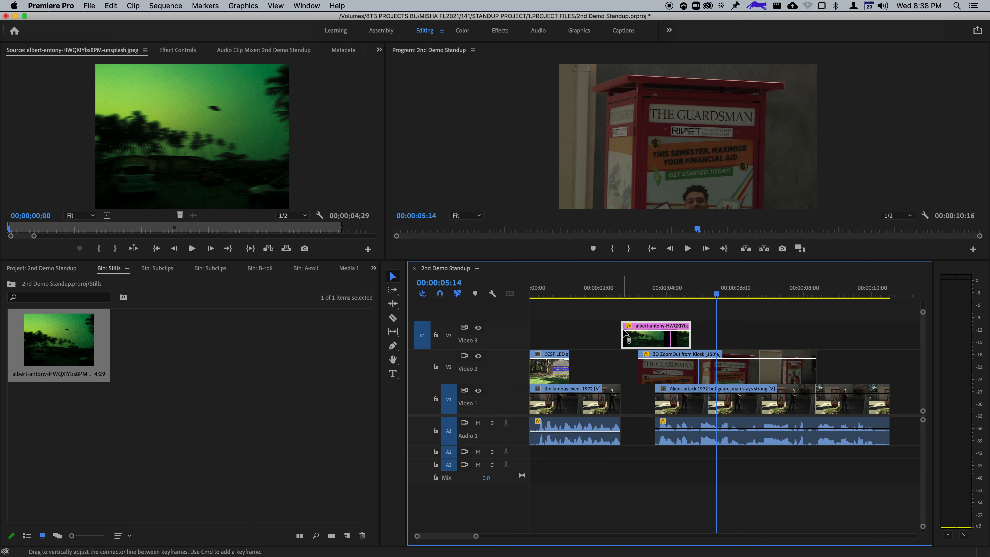
pyautogui.moveTo(623, 329)
pyautogui.mouseDown()
pyautogui.moveTo(596, 327)
pyautogui.moveTo(610, 327)
pyautogui.mouseUp()
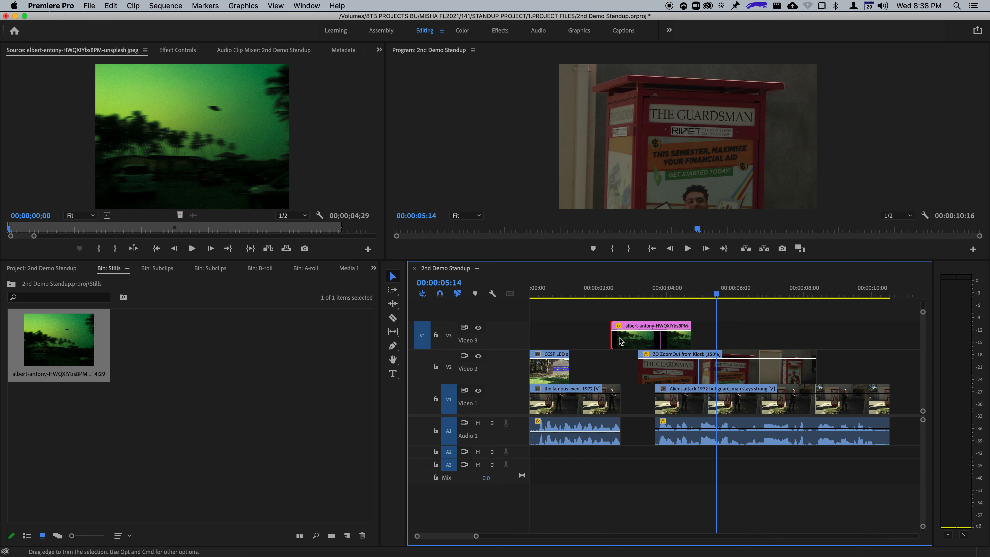
# Apply the default Cross Dissolve transition to both the start and the end of the UFO still on Video 3.
pyautogui.click(642, 344)
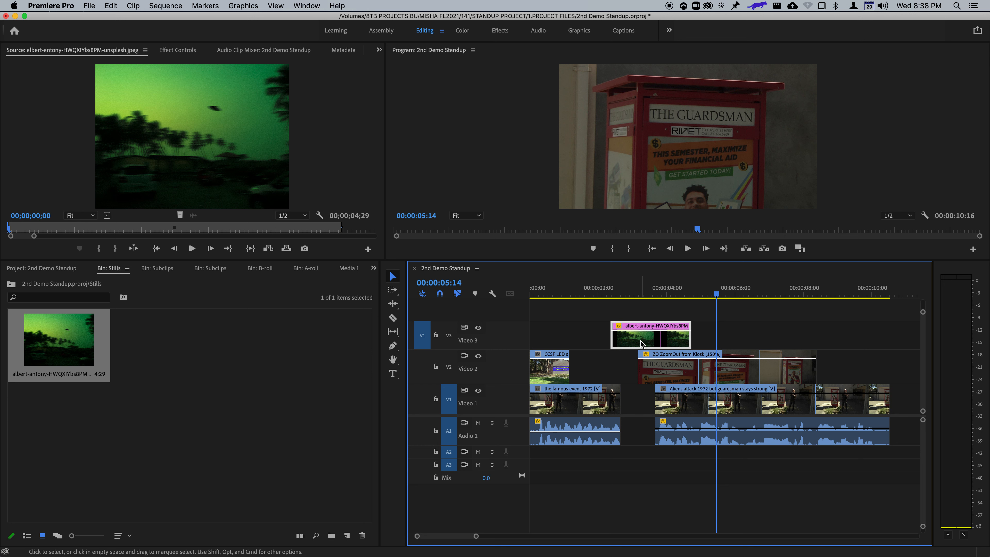
pyautogui.rightClick(640, 342)
pyautogui.click(605, 343)
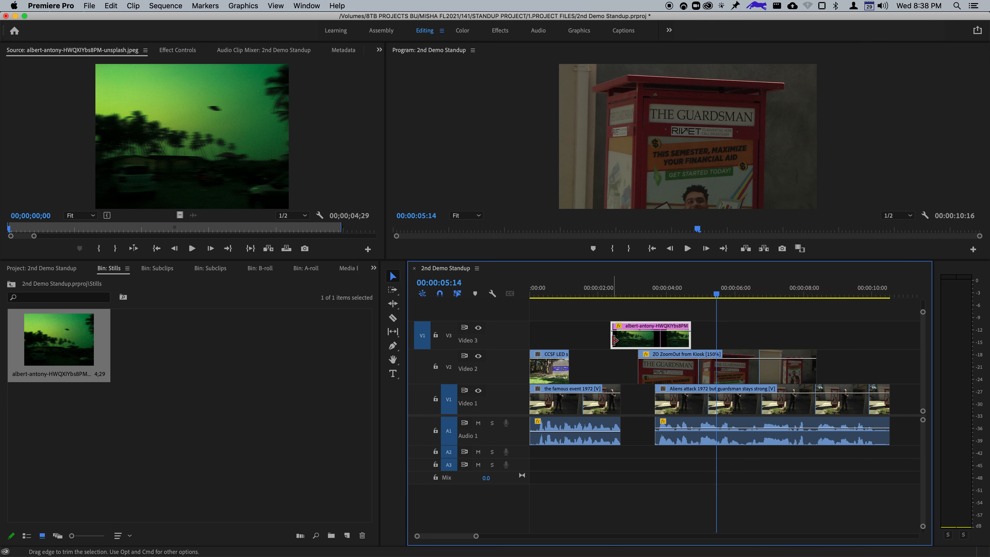
pyautogui.rightClick(613, 342)
pyautogui.click(644, 405)
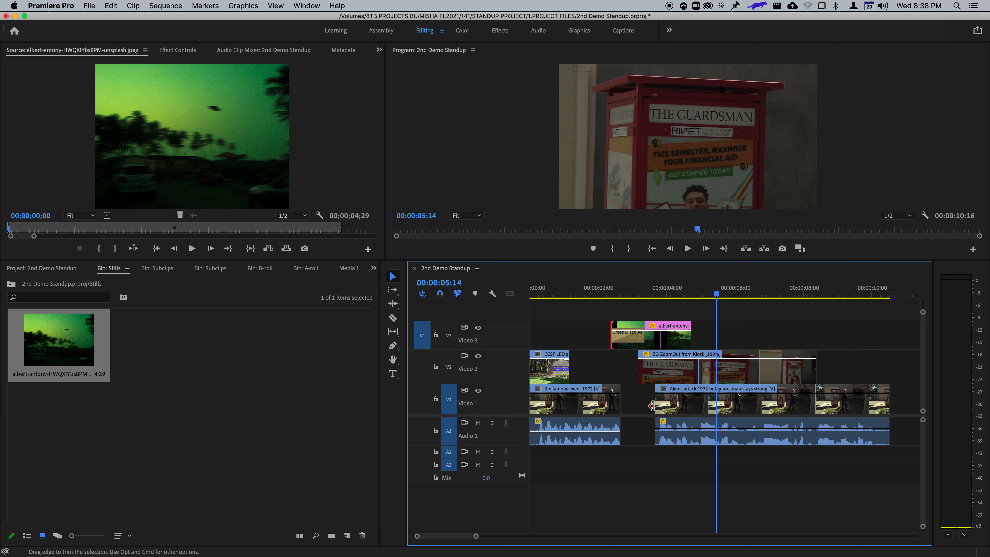
pyautogui.rightClick(686, 339)
pyautogui.click(708, 400)
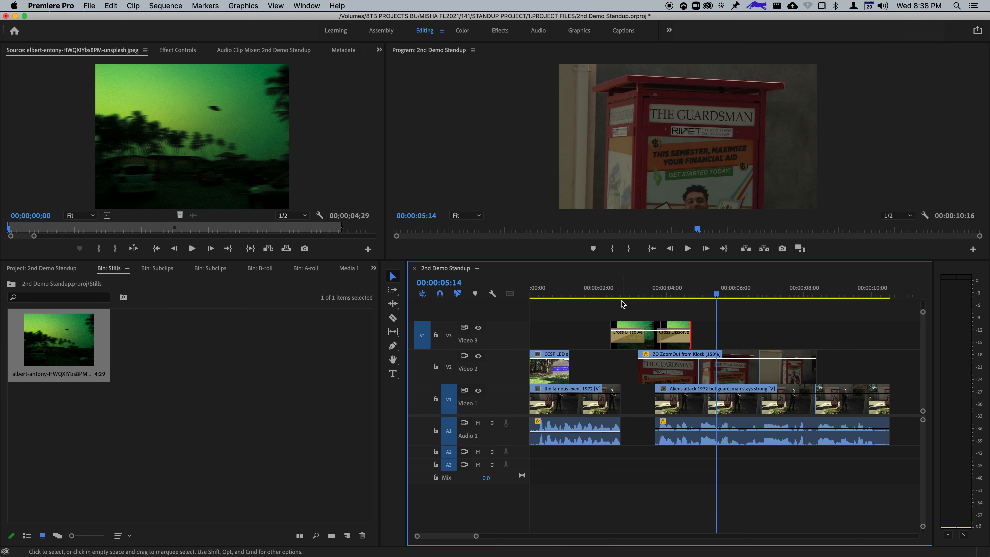
# Play the sequence across the UFO still and undo both Cross Dissolve transitions on it.
pyautogui.click(599, 295)
pyautogui.press('space')
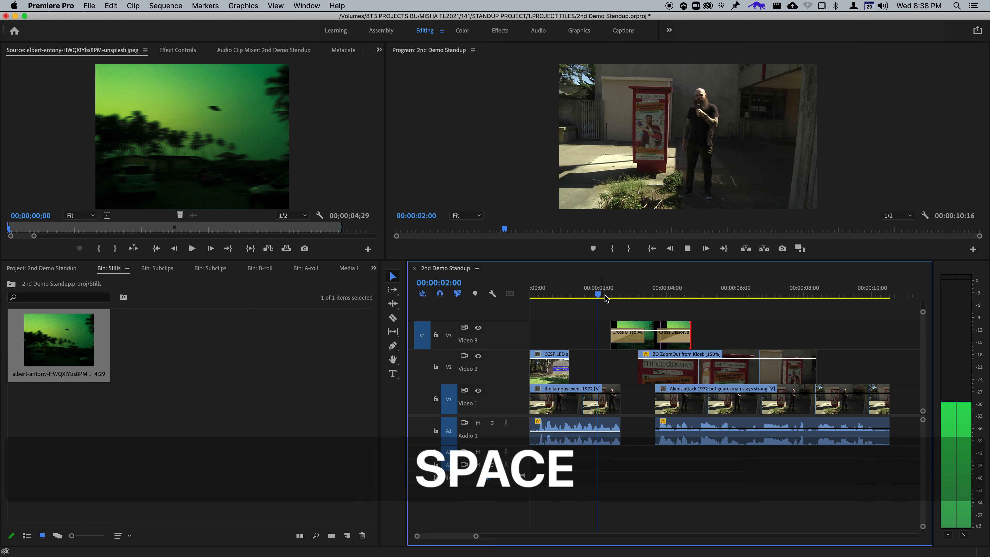
pyautogui.press('space')
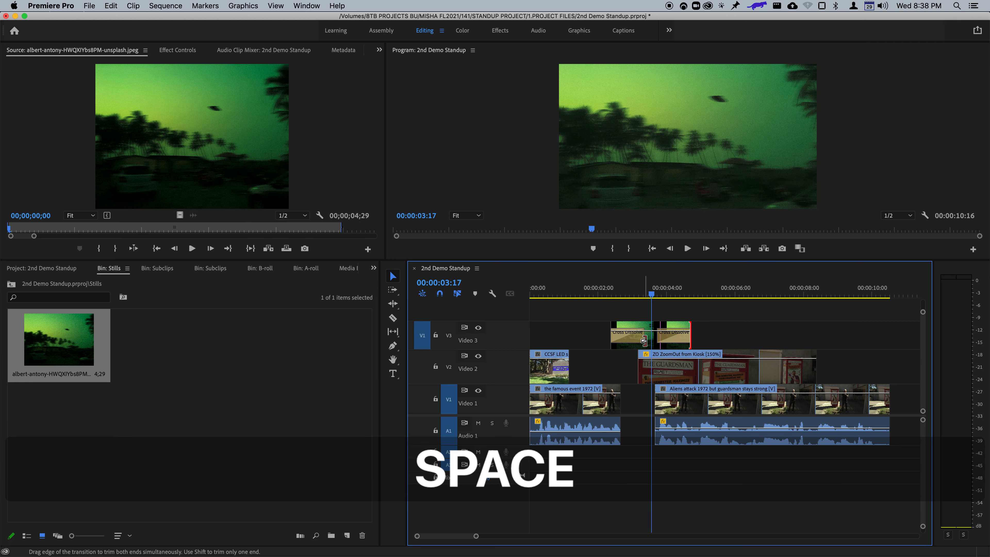
pyautogui.press('super+z')
pyautogui.press('super+z')
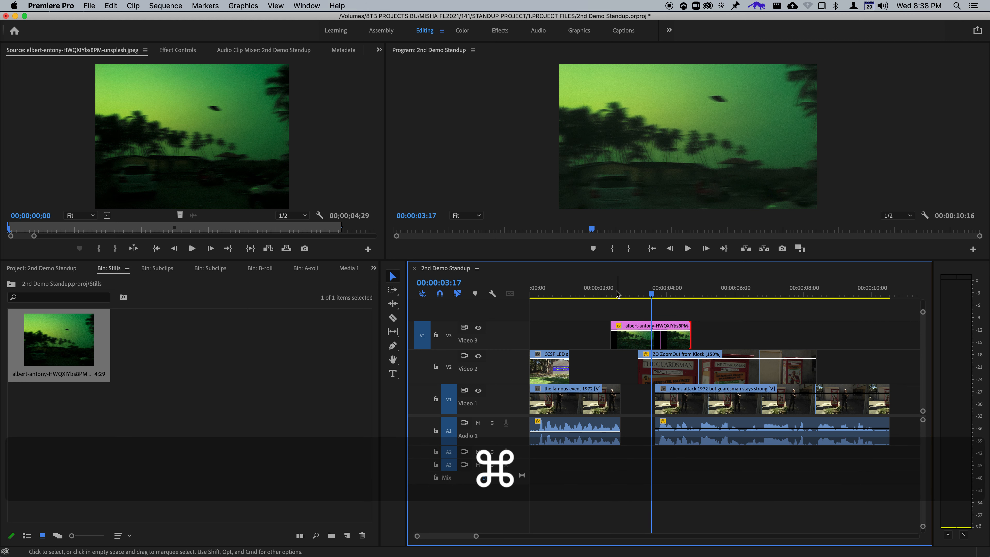
# Replay the sequence from the start to check the UFO still without transitions.
pyautogui.click(602, 291)
pyautogui.moveTo(602, 292); pyautogui.dragTo(457, 266)
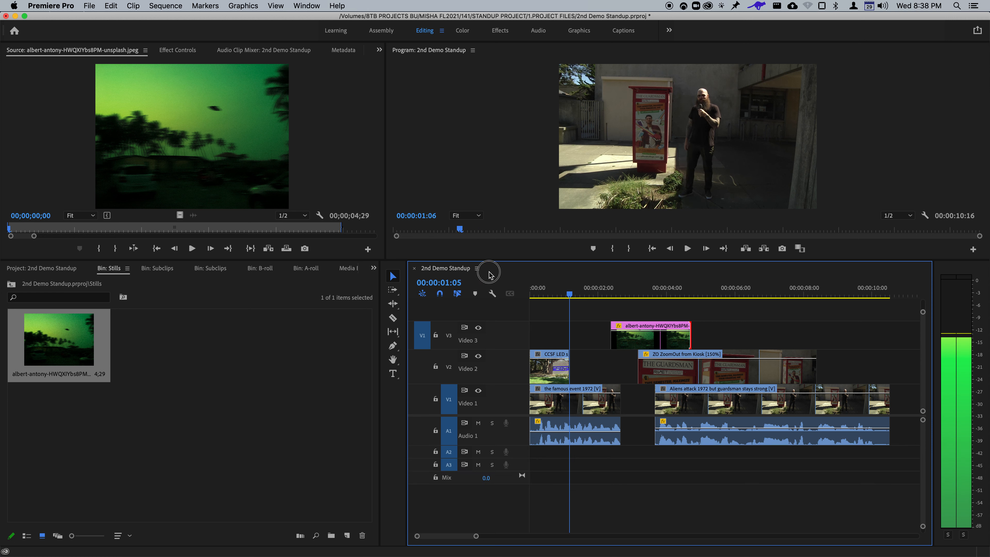
pyautogui.press('space')
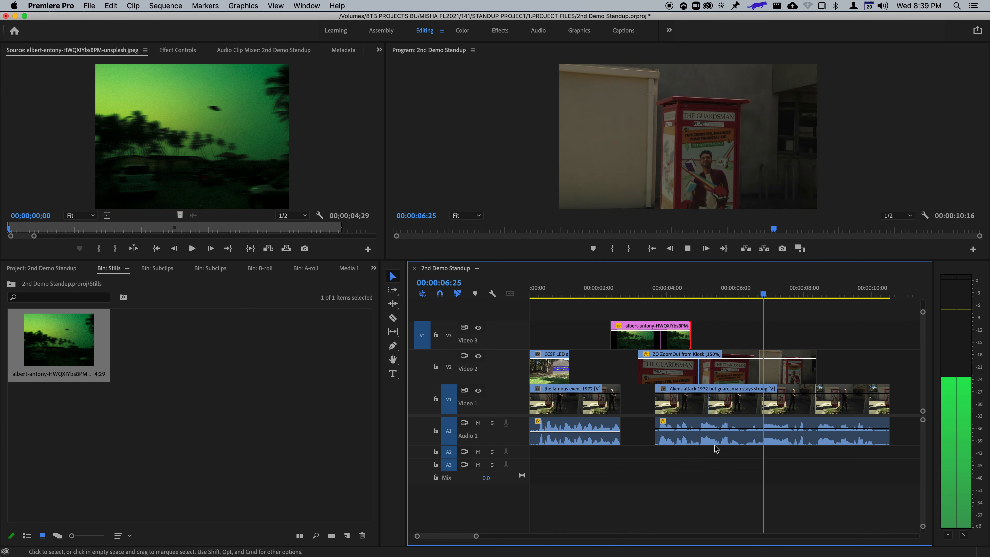
pyautogui.press('space')
# Extend the UFO still's start back to about two seconds, delete the CCSF LED clip from Video 2, and replay the sequence.
pyautogui.moveTo(611, 336); pyautogui.dragTo(601, 337)
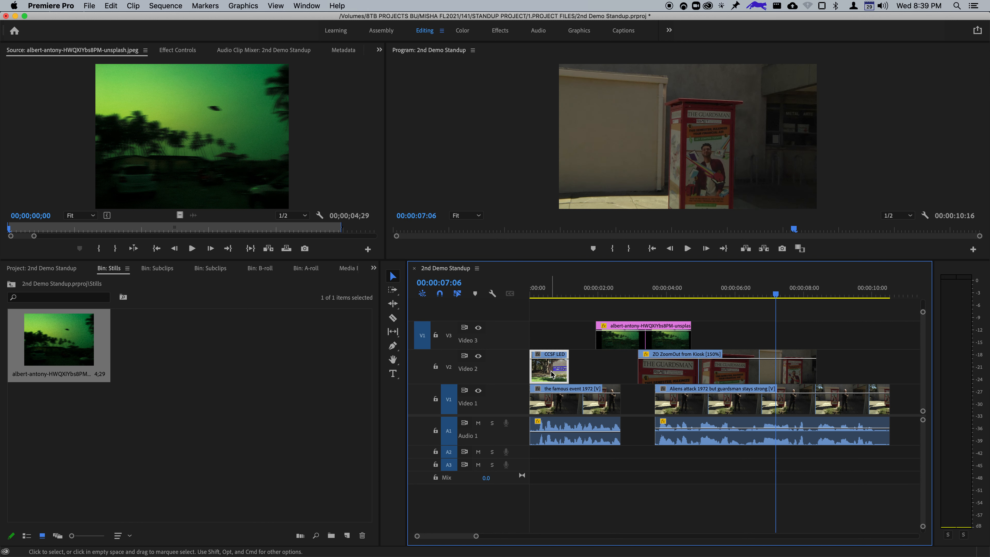
pyautogui.press('BackSpace')
pyautogui.moveTo(595, 289); pyautogui.dragTo(405, 286)
pyautogui.press('space')
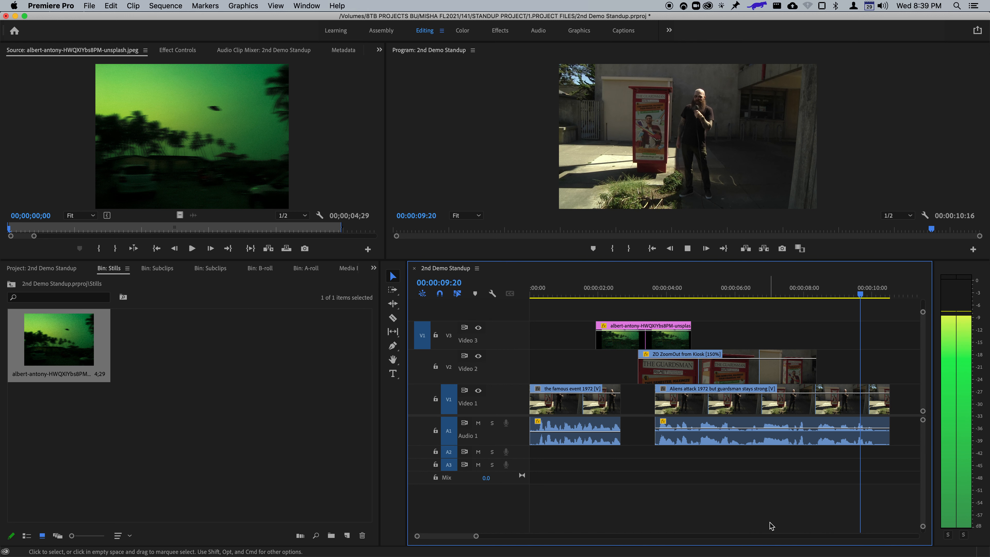
pyautogui.press('space')
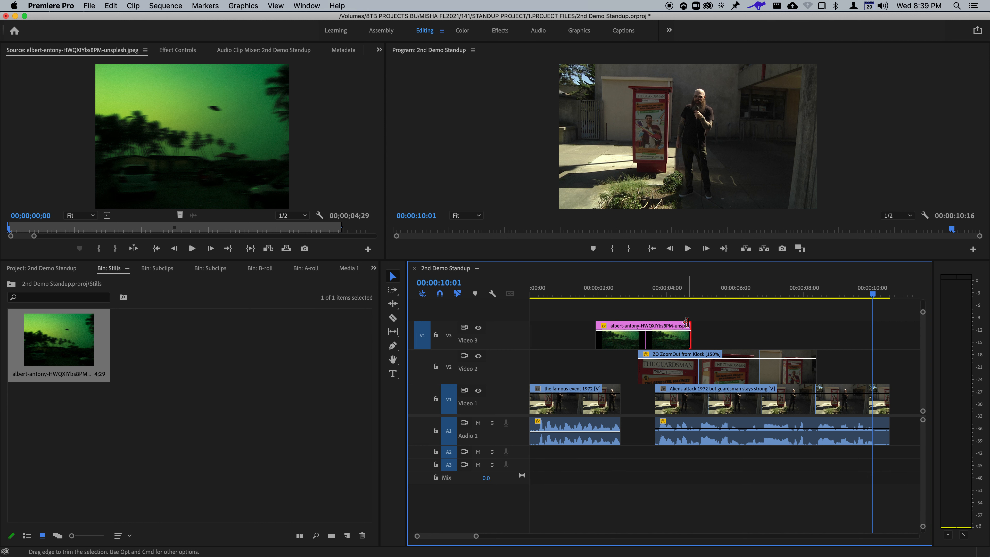
# Apply the default Cross Dissolve to the end of the UFO still and shorten it to about half its length.
pyautogui.rightClick(688, 337)
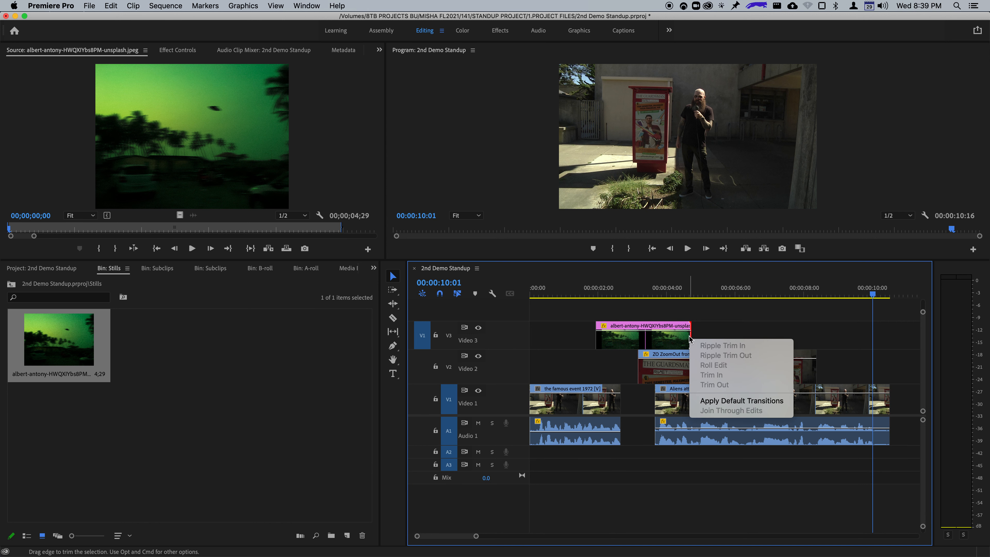
pyautogui.click(705, 400)
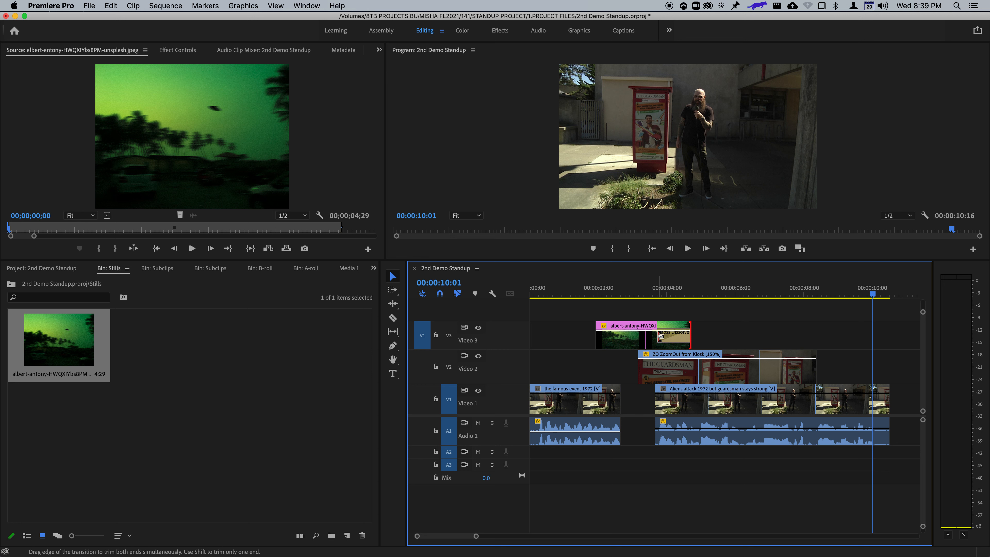
pyautogui.moveTo(660, 335); pyautogui.dragTo(677, 333)
# Play through the UFO still to check the shortened dissolve and the audio gap between the standup clips.
pyautogui.click(661, 295)
pyautogui.press('space')
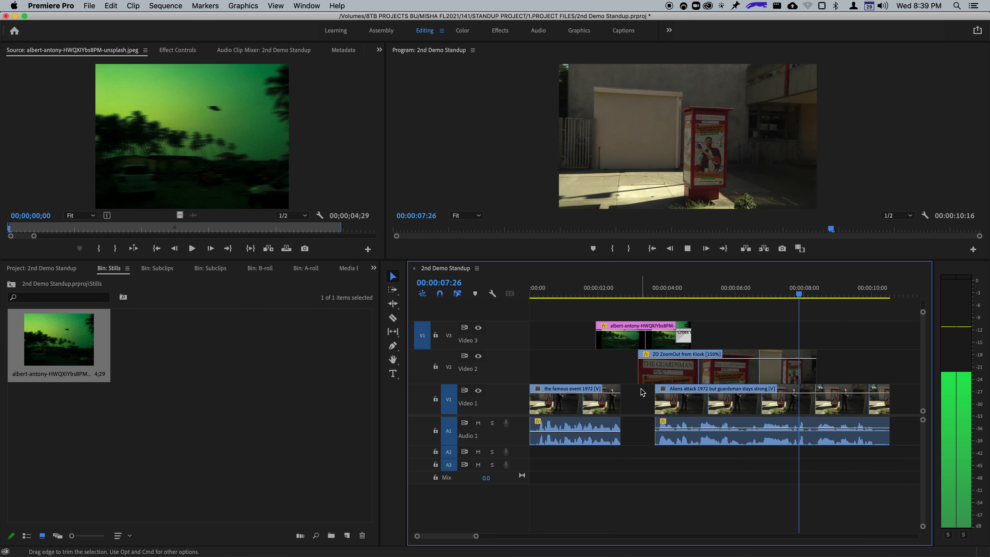
pyautogui.press('space')
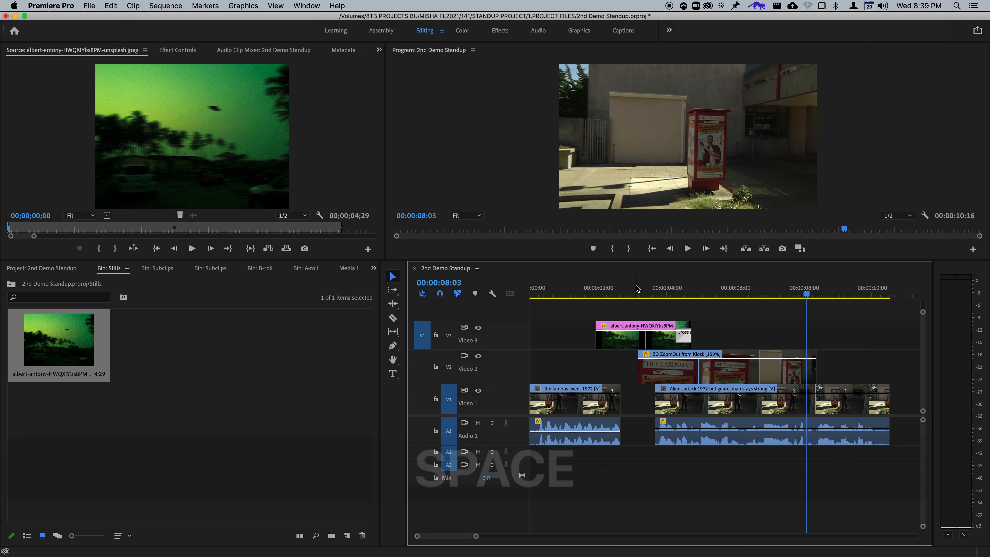
pyautogui.moveTo(620, 287); pyautogui.dragTo(630, 288)
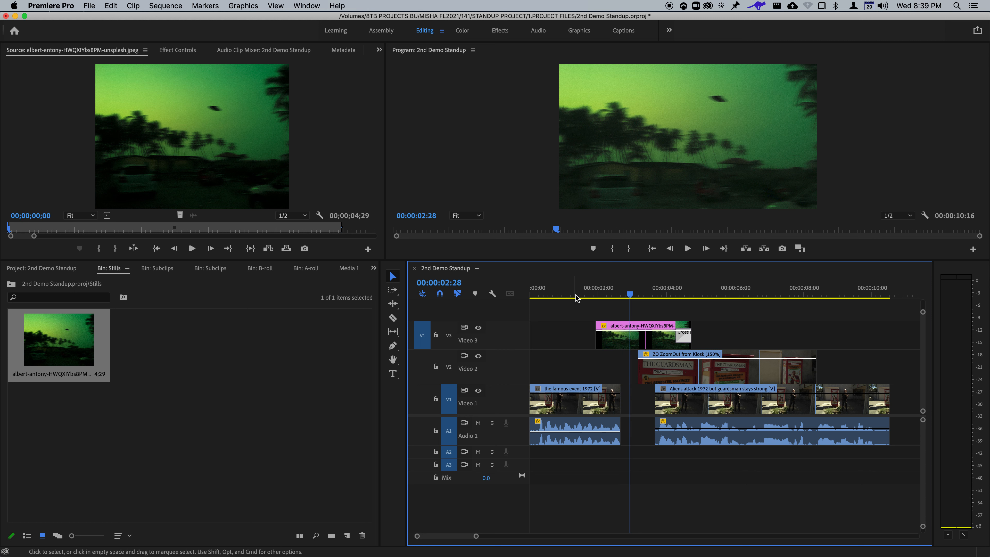
pyautogui.moveTo(604, 296); pyautogui.dragTo(577, 296)
pyautogui.press('space')
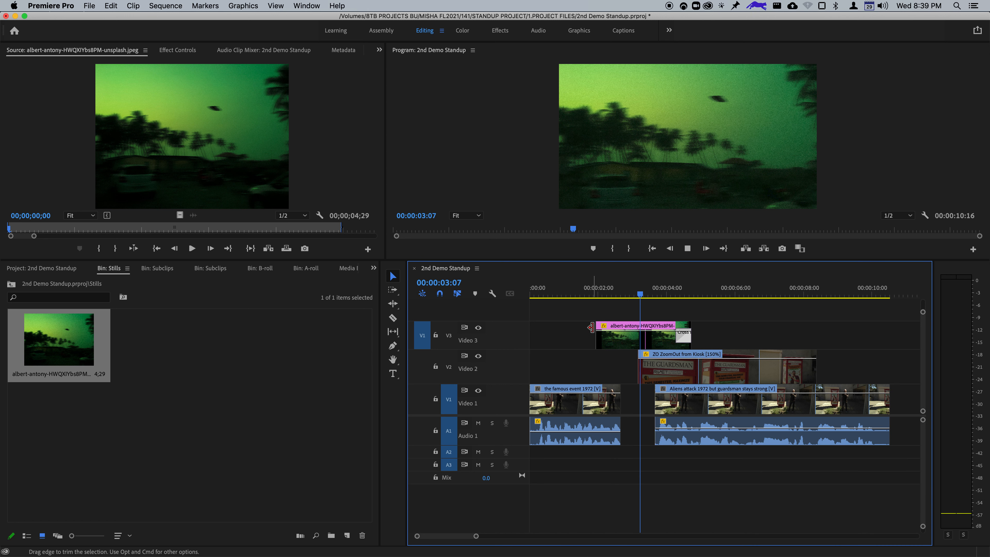
pyautogui.press('space')
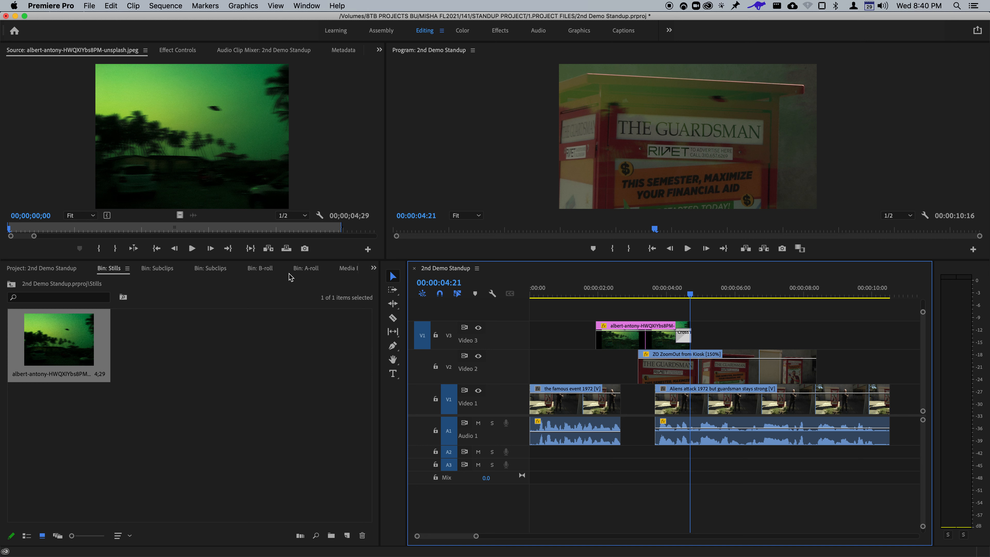
# Open 00043.MTS from the B-roll bin in the Source monitor and play it to audition its ambient sound.
pyautogui.click(263, 274)
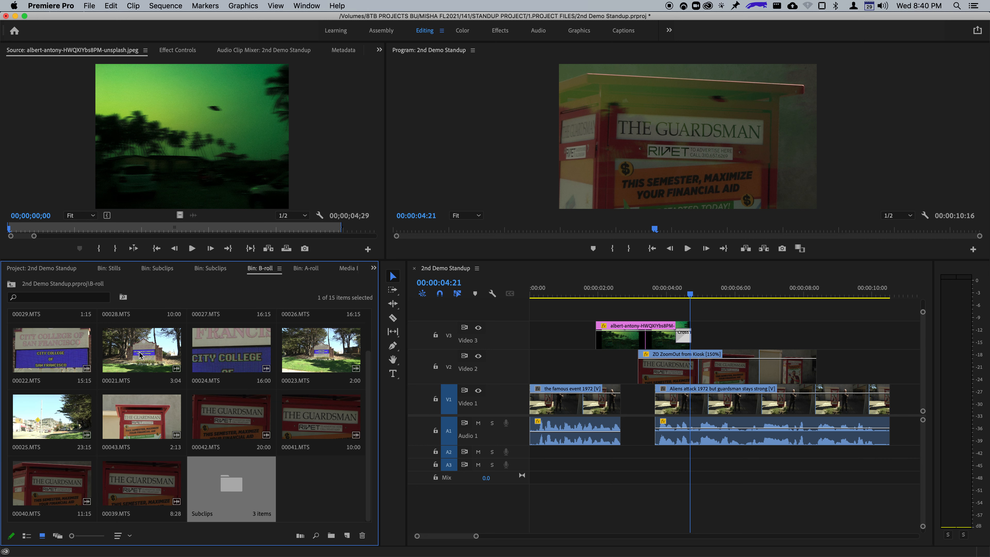
pyautogui.doubleClick(171, 427)
pyautogui.click(52, 228)
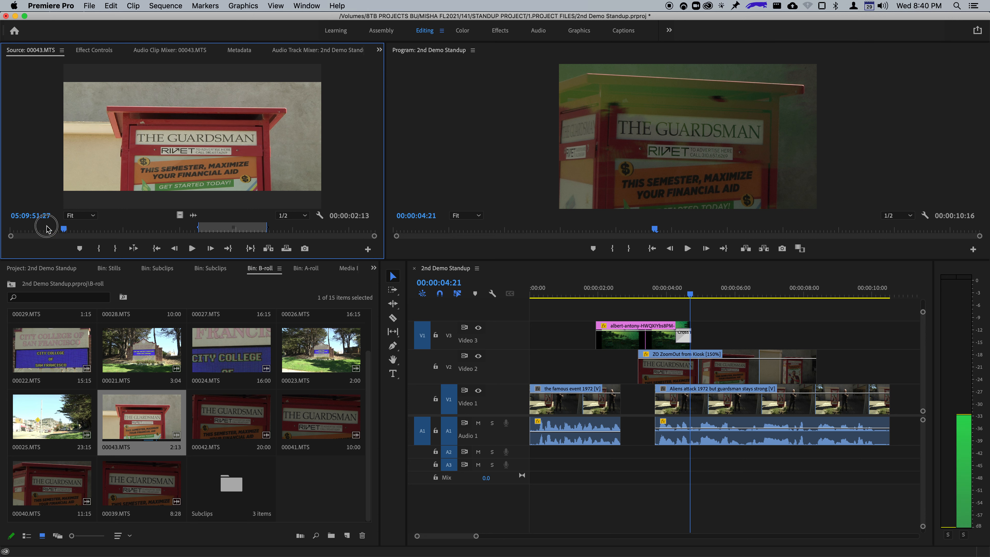
pyautogui.press('space')
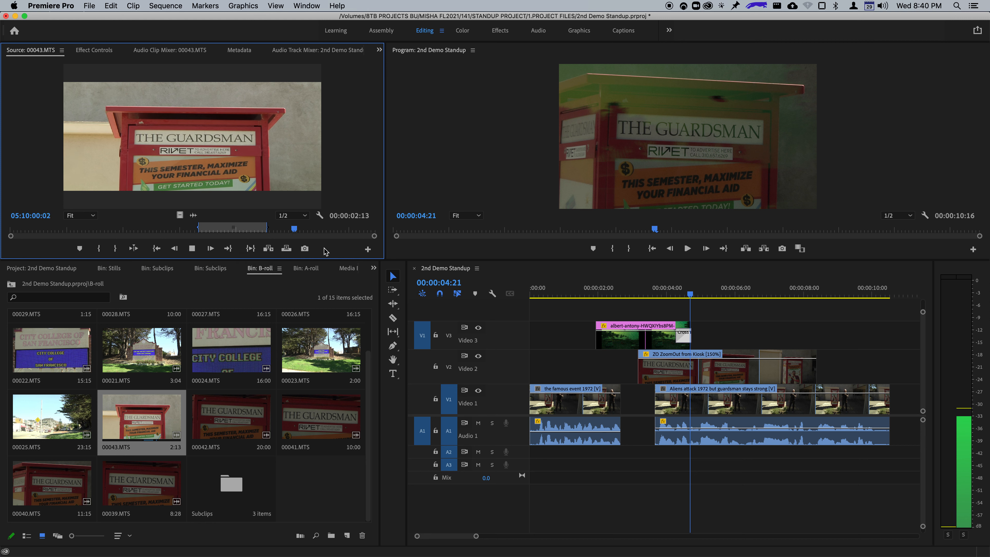
pyautogui.press('space')
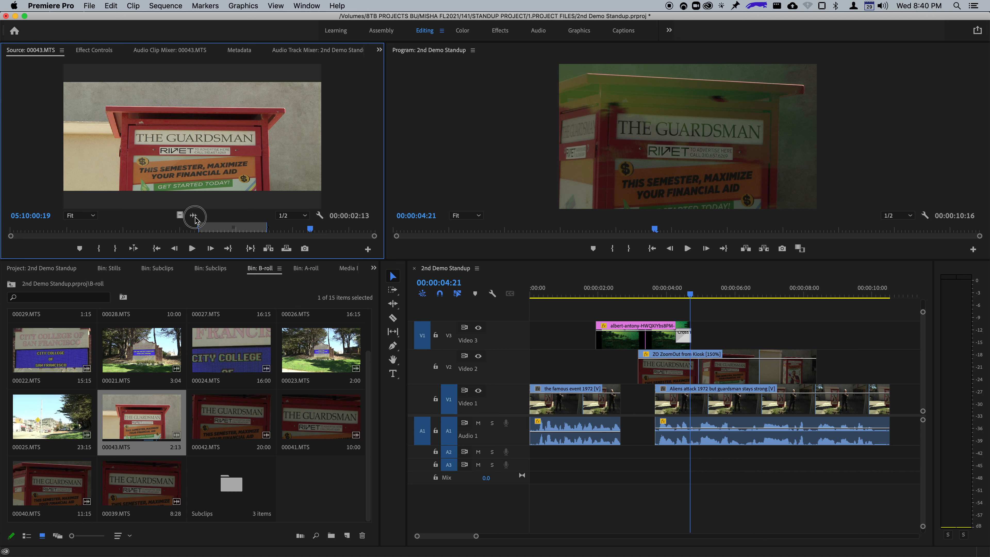
# Place only the audio of 00043.MTS on Audio 2 and trim it to fill the gap between the two standup clips.
pyautogui.moveTo(281, 247); pyautogui.dragTo(604, 456)
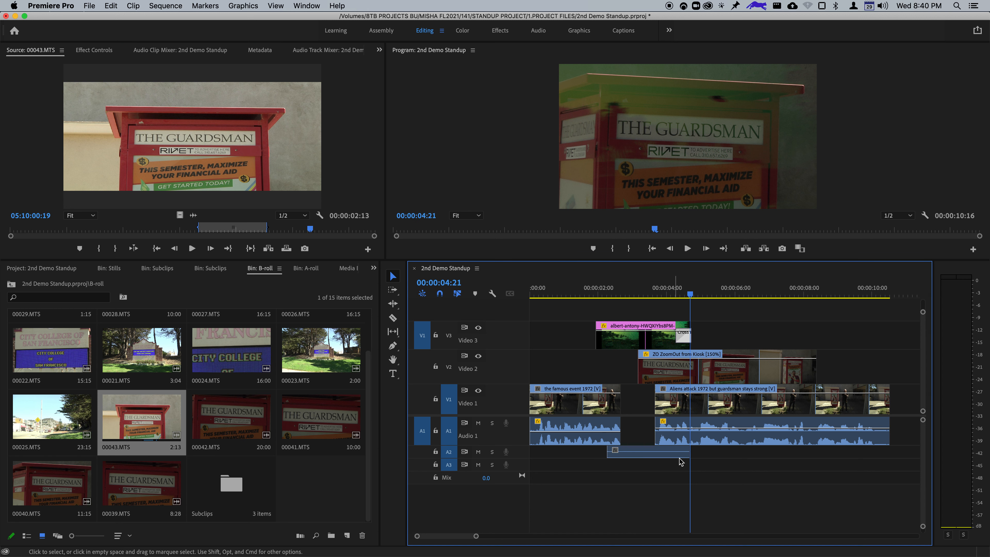
pyautogui.moveTo(684, 451); pyautogui.dragTo(618, 451)
# Play the sequence across the ambient audio clip and increase the height of the Audio 2 track.
pyautogui.click(572, 288)
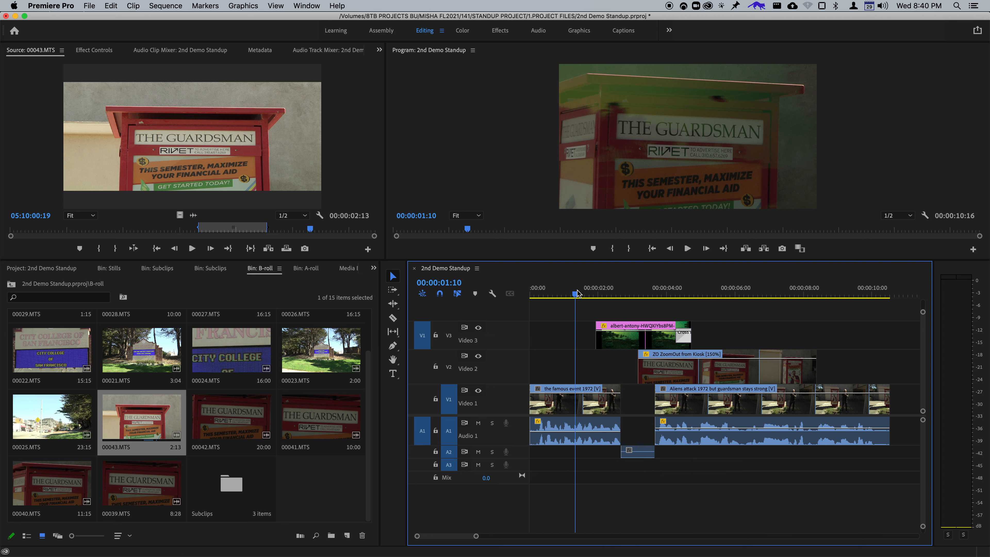
pyautogui.press('space')
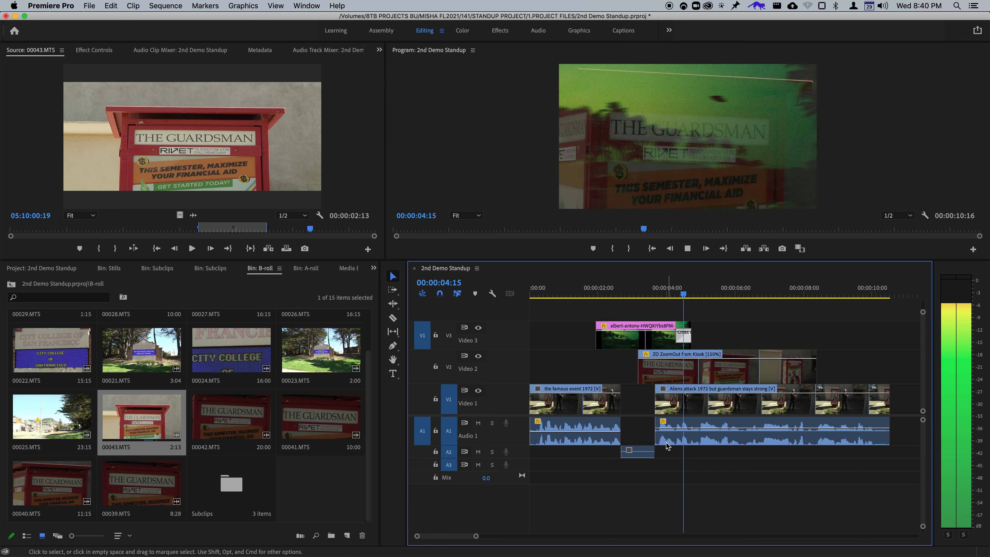
pyautogui.press('space')
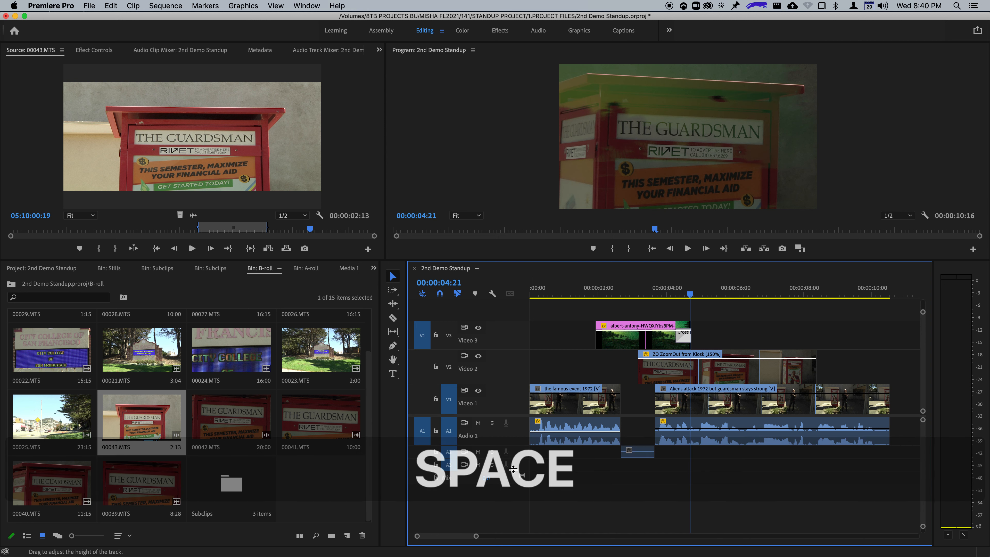
pyautogui.moveTo(524, 456); pyautogui.dragTo(570, 482)
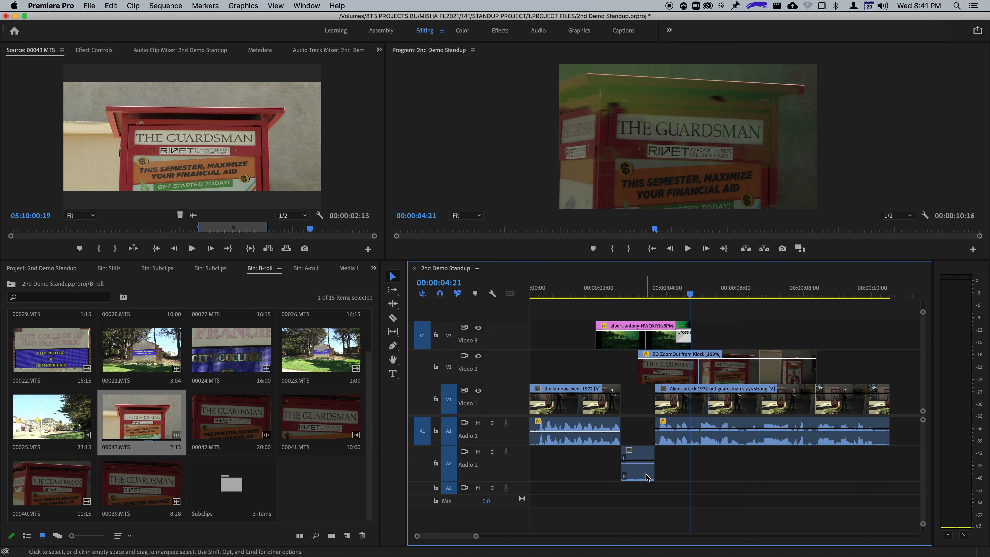
pyautogui.rightClick(633, 470)
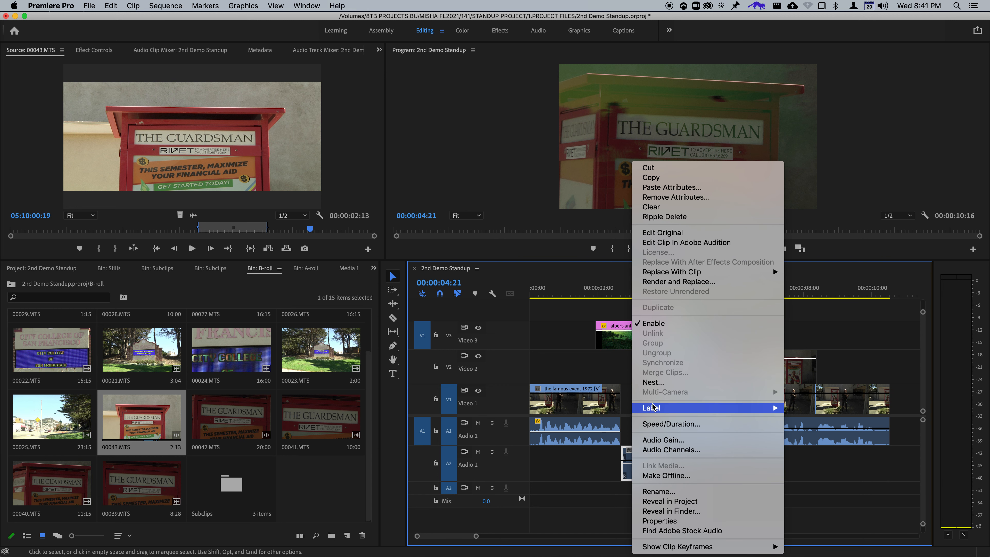
pyautogui.click(649, 451)
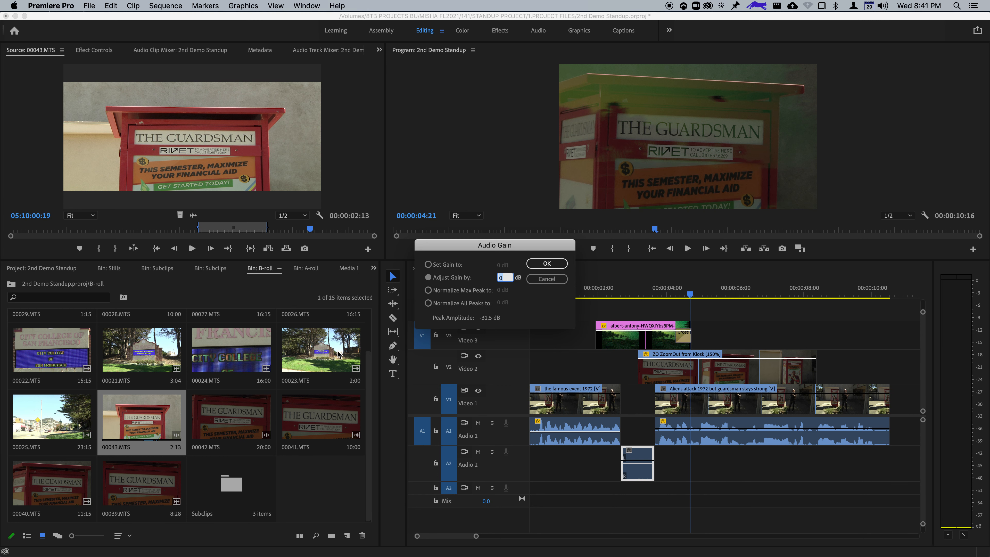
pyautogui.click(542, 279)
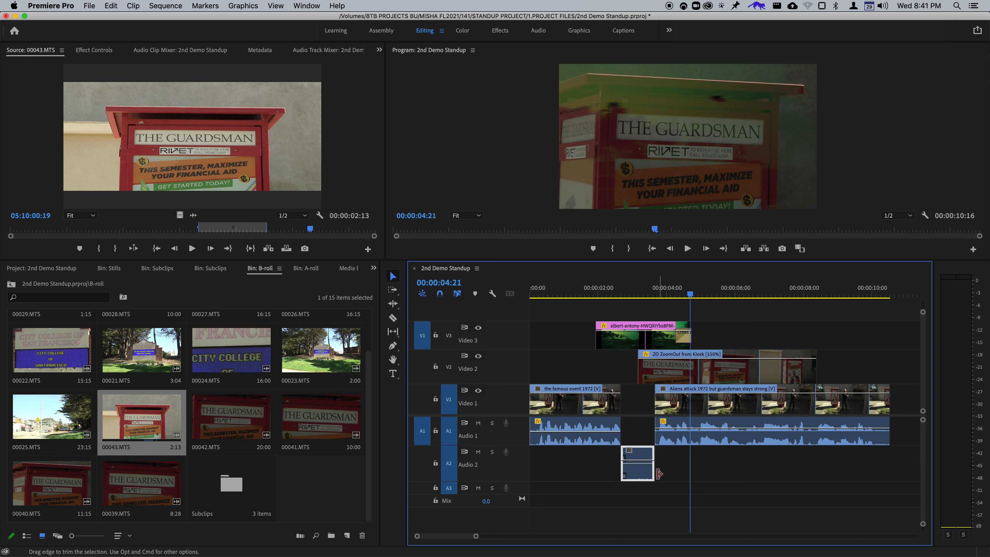
# Route the right source channel to both the left and right channels of the Audio 2 clip, and replay the gap.
pyautogui.rightClick(648, 473)
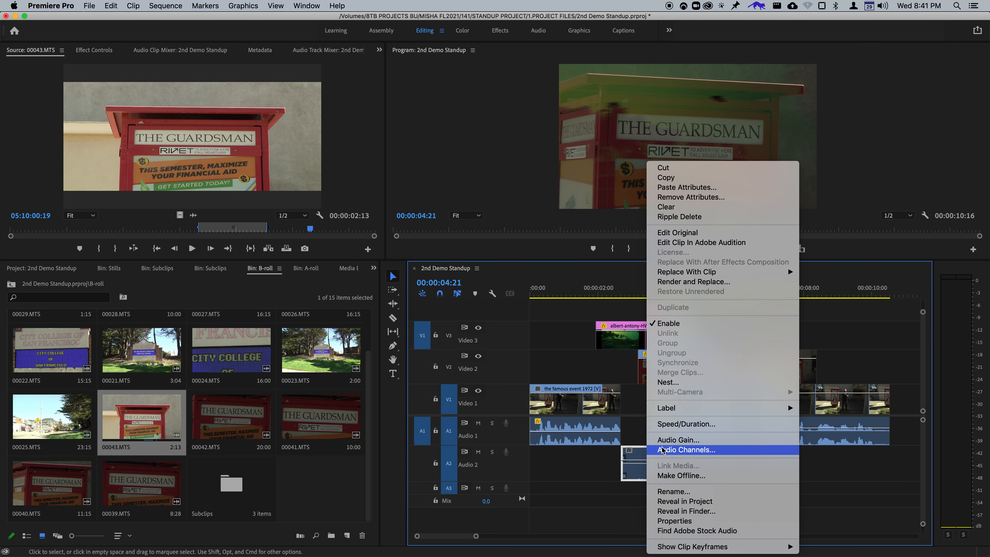
pyautogui.click(653, 450)
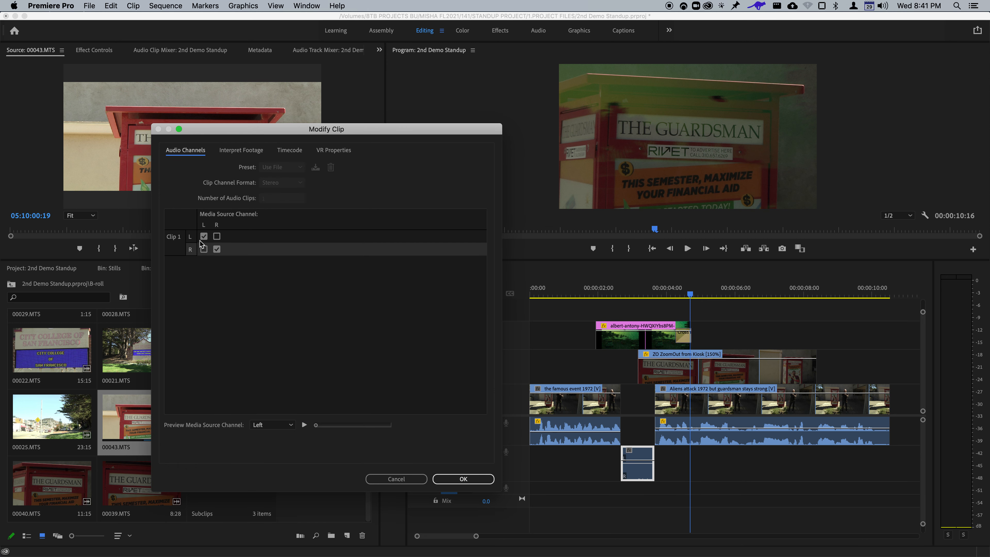
pyautogui.click(217, 236)
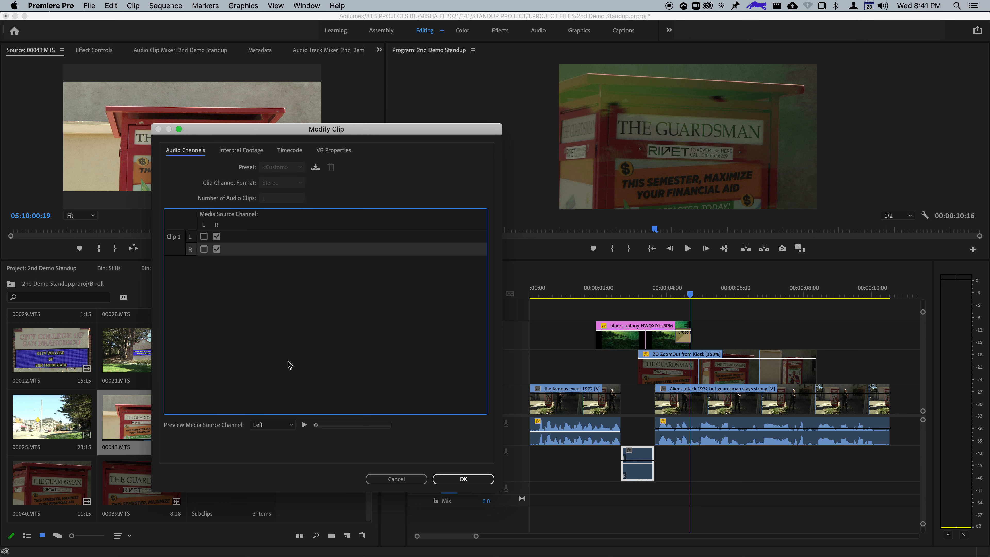
pyautogui.click(462, 478)
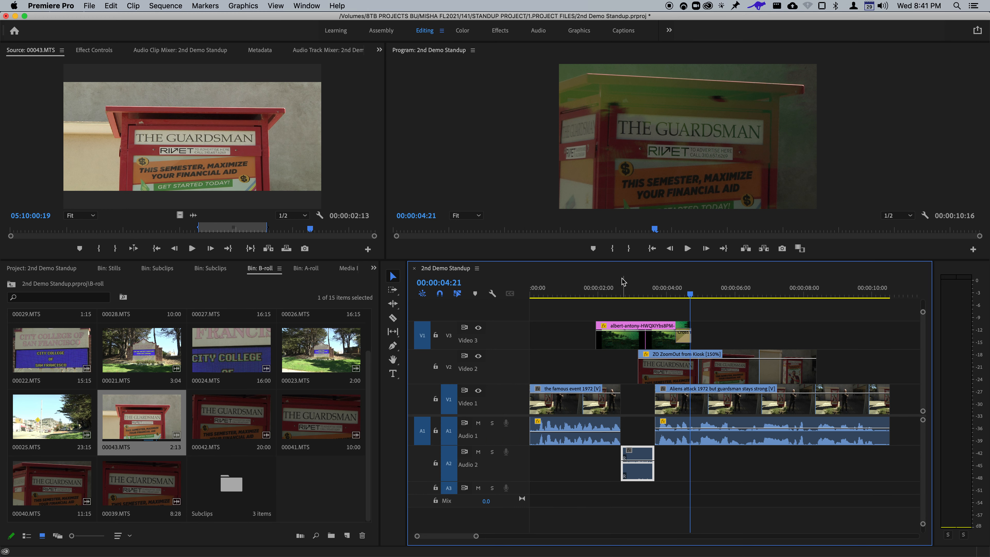
pyautogui.click(610, 291)
pyautogui.press('space')
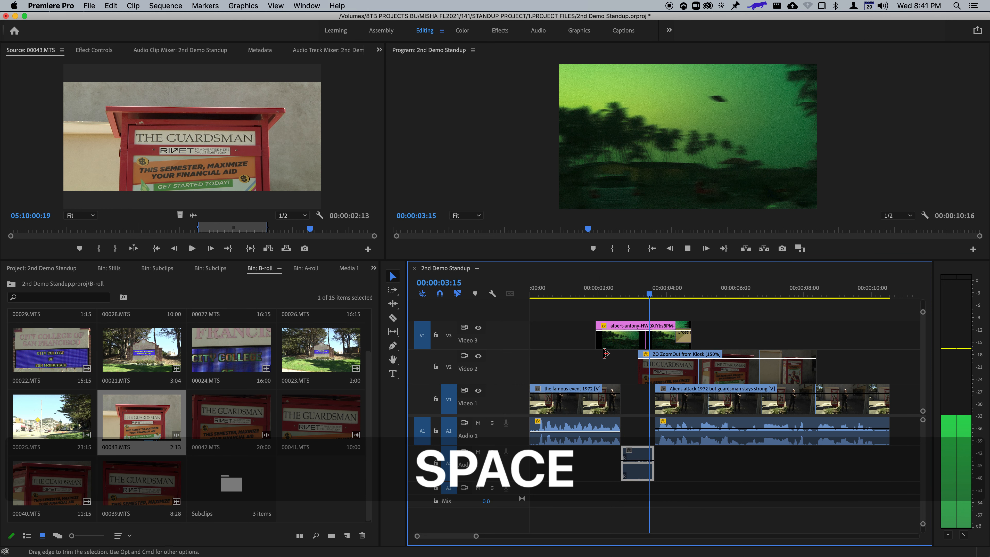
pyautogui.press('space')
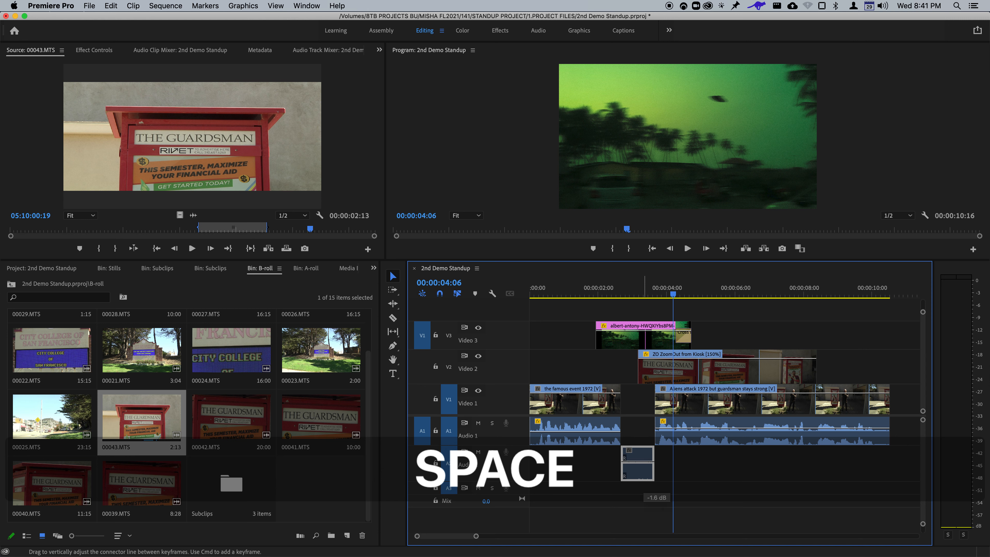
# Lower the volume line of the ambient clip on Audio 2 slightly and replay the gap between the standup clips.
pyautogui.moveTo(637, 461); pyautogui.dragTo(637, 464)
pyautogui.press('space')
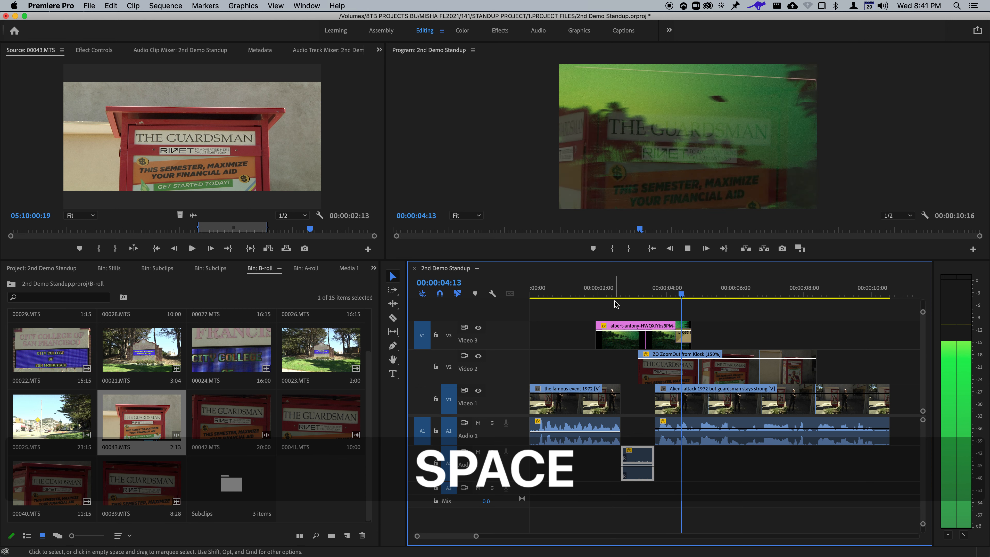
pyautogui.click(607, 296)
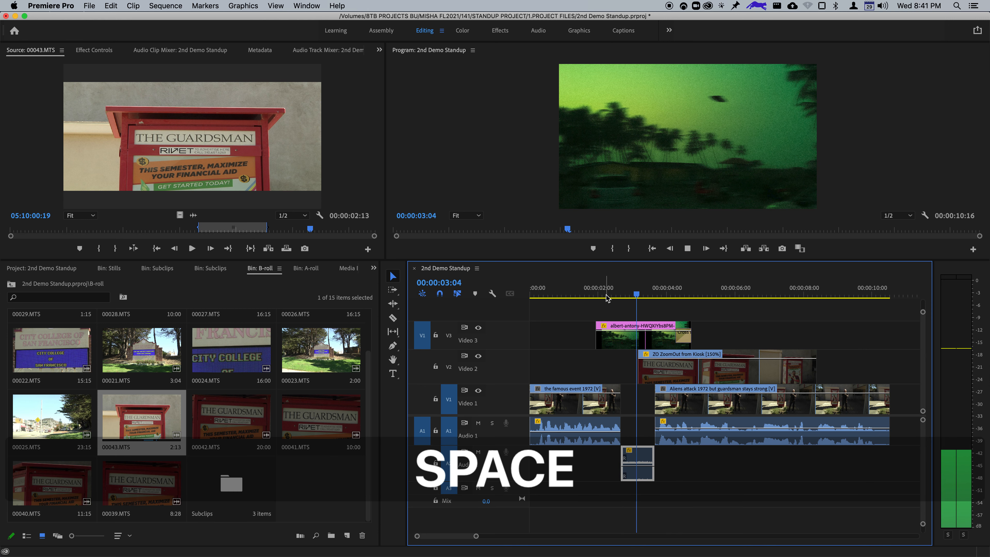
# Stop playback of the 2nd Demo Standup sequence and open its media export settings.
pyautogui.press('space')
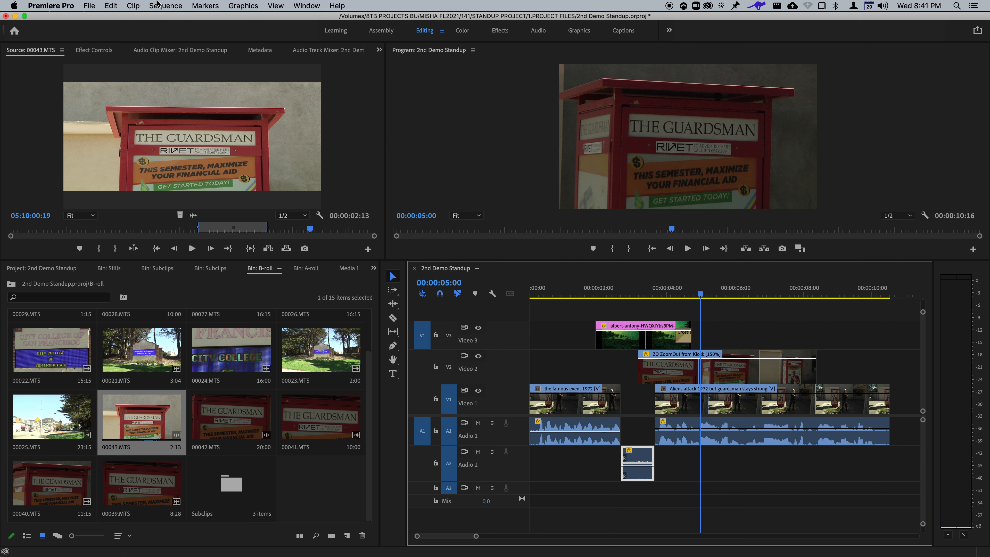
pyautogui.click(89, 6)
pyautogui.moveTo(146, 295)
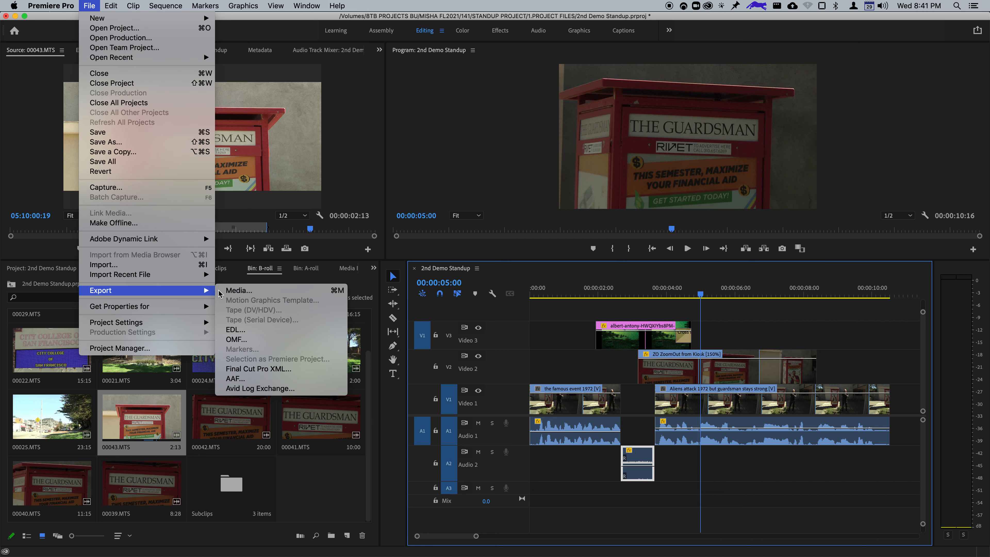
pyautogui.click(238, 291)
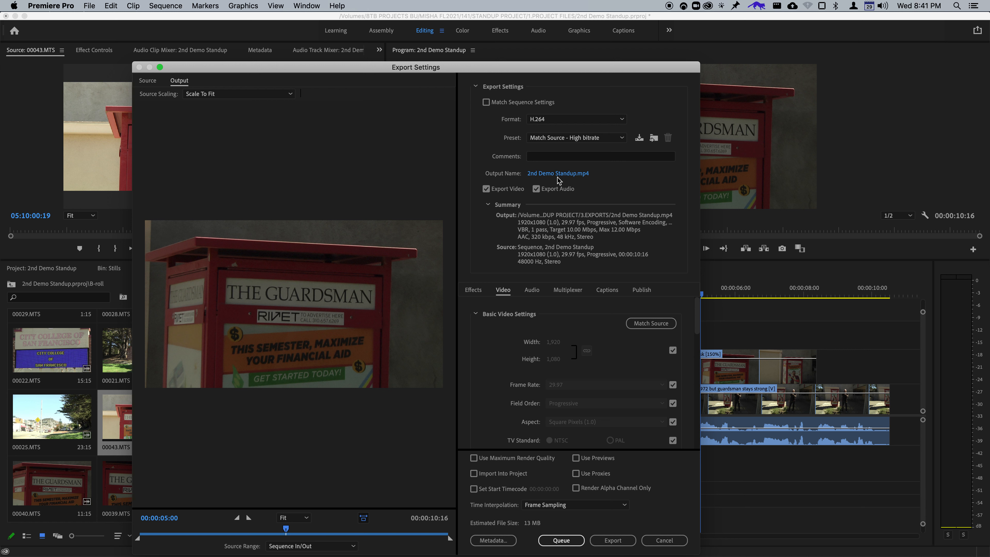
# Set the H.264 output to 2nd Demo Standup.mp4 in the 3.EXPORTS folder and export the sequence.
pyautogui.click(575, 178)
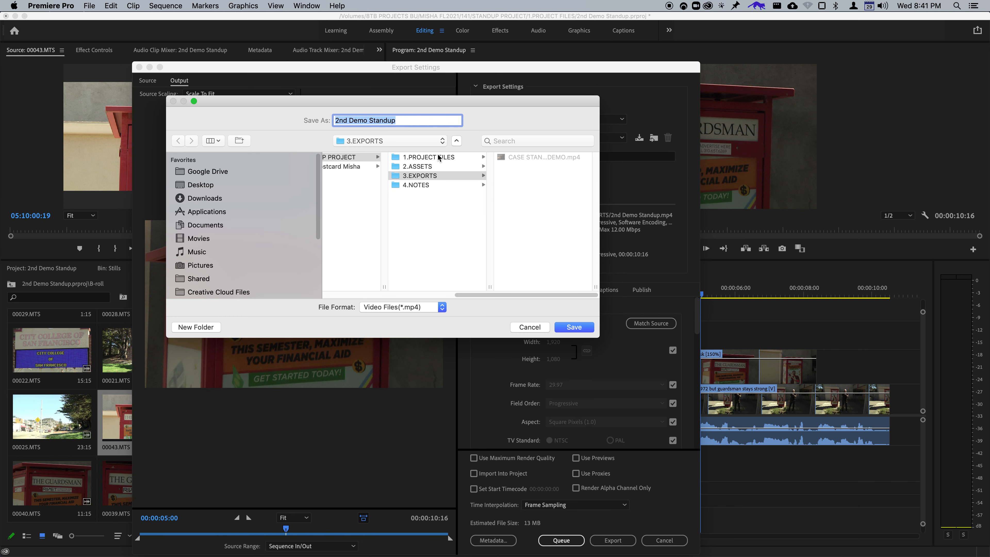
pyautogui.click(418, 161)
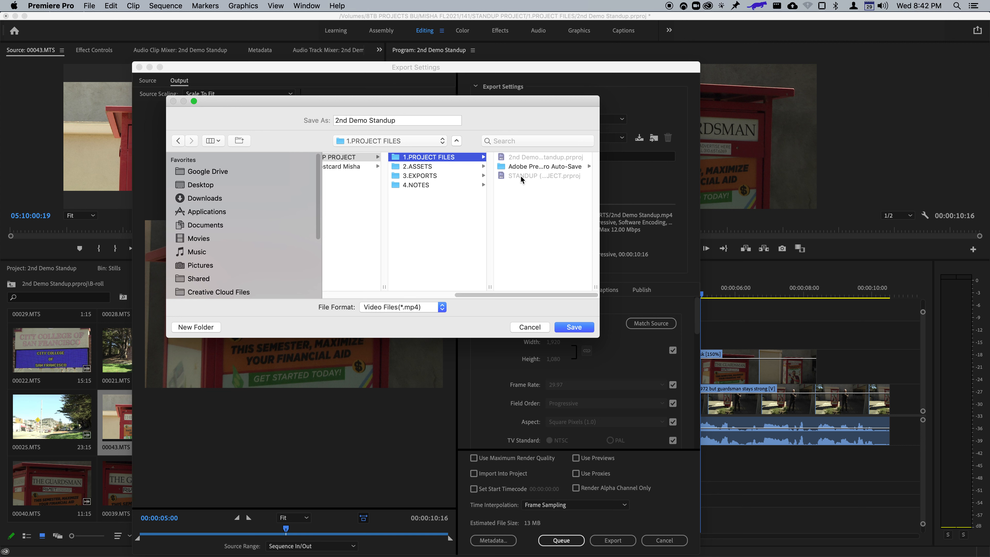
pyautogui.click(442, 166)
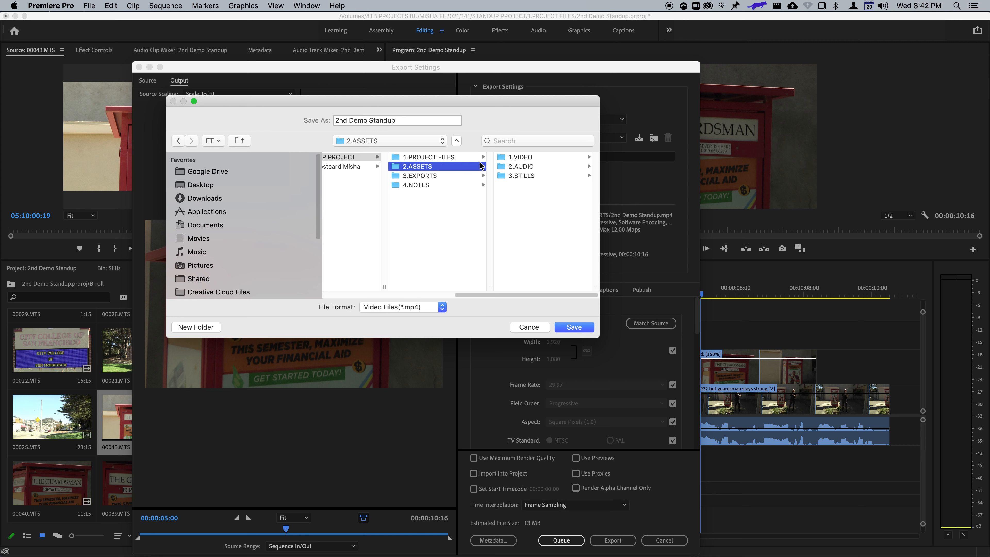
pyautogui.click(436, 178)
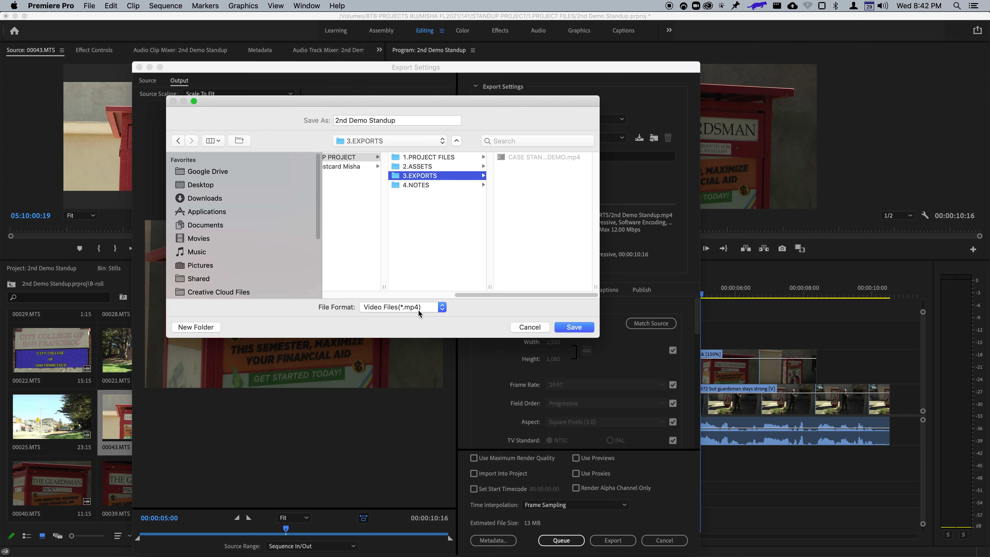
pyautogui.click(573, 327)
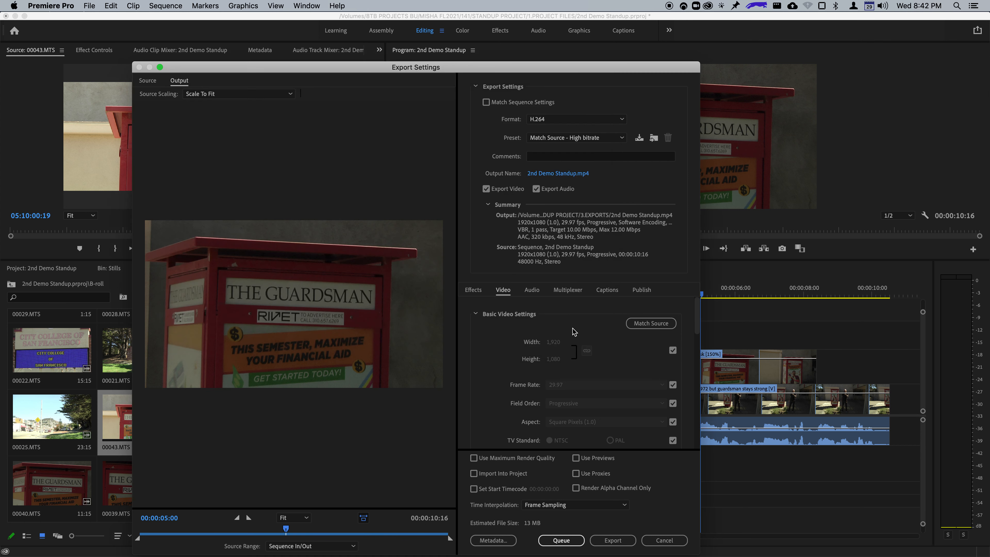
pyautogui.click(609, 542)
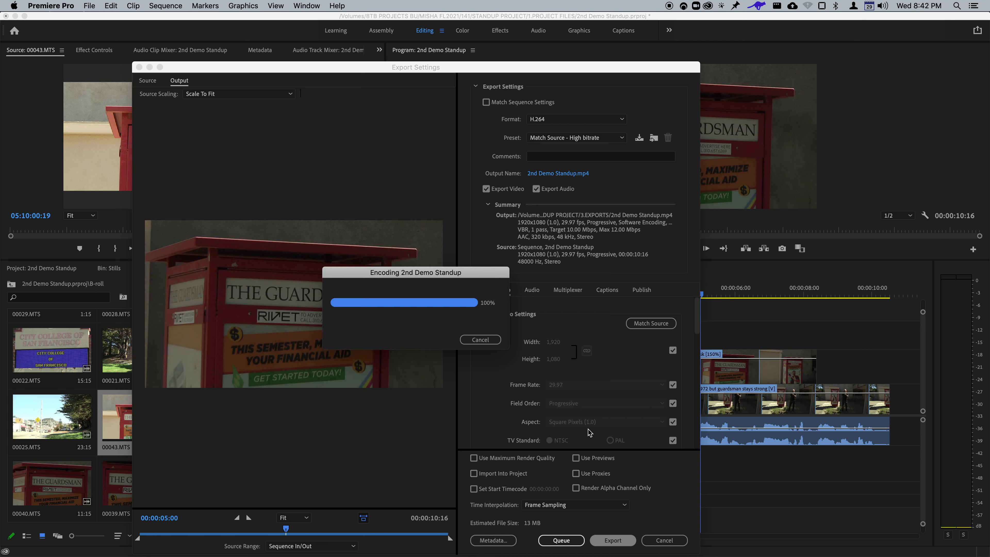
pyautogui.moveTo(589, 432)
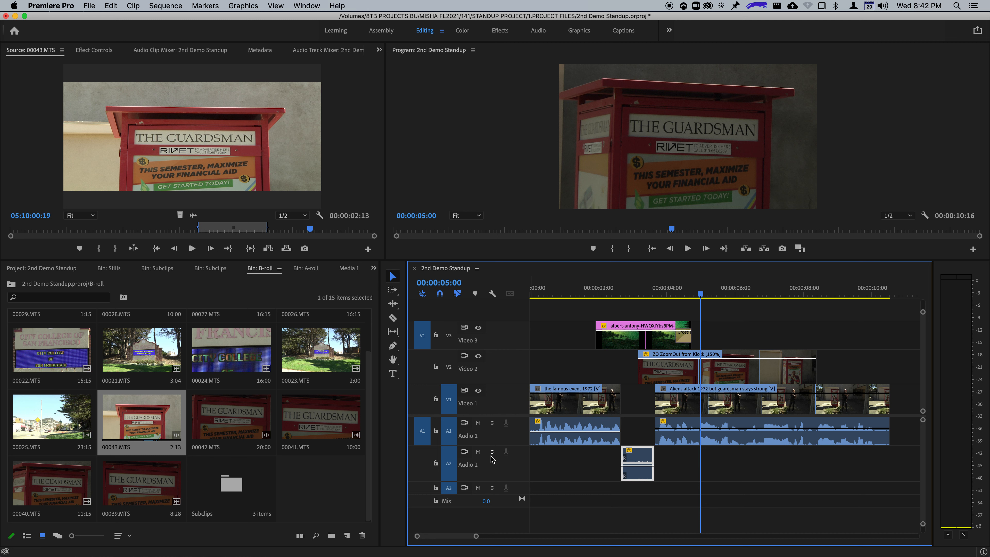
pyautogui.click(581, 412)
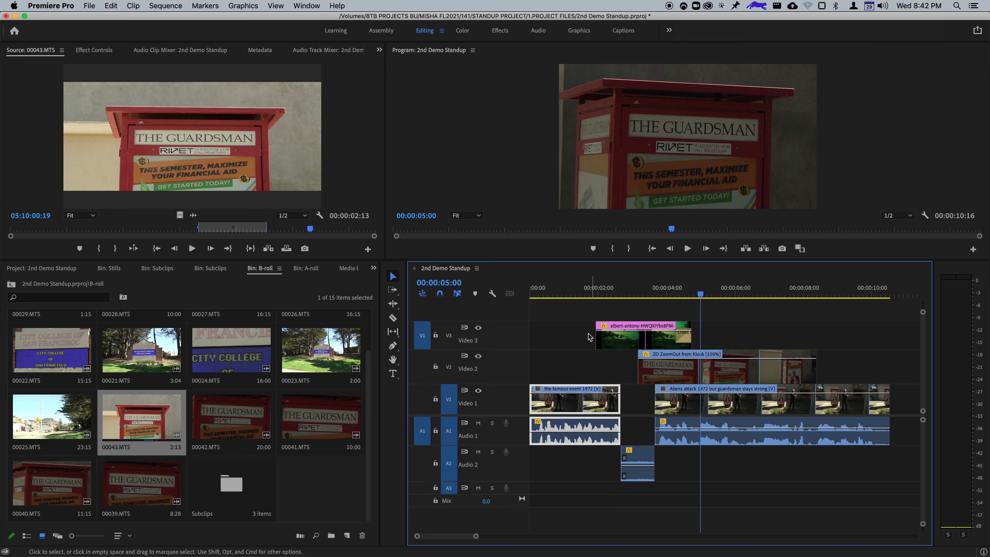
pyautogui.click(668, 377)
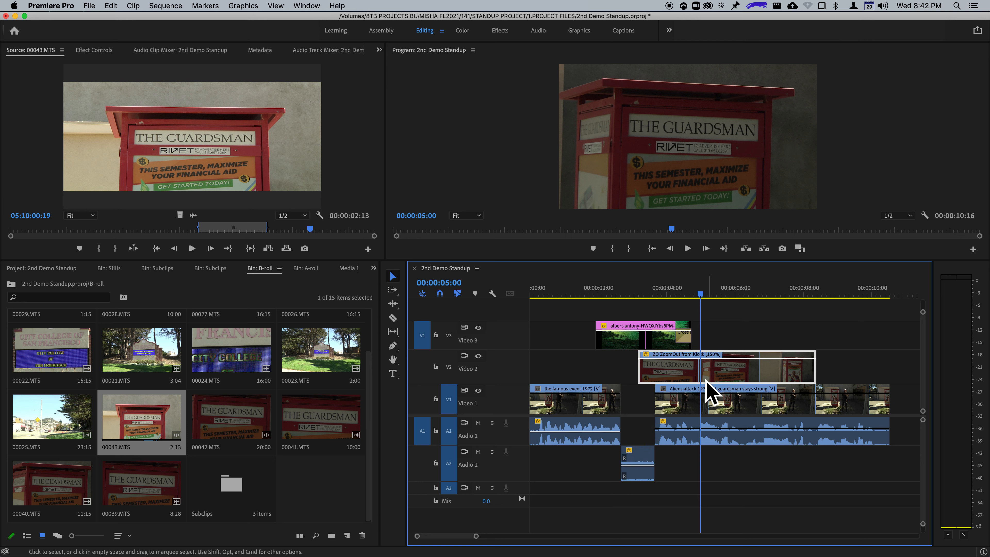
pyautogui.click(732, 294)
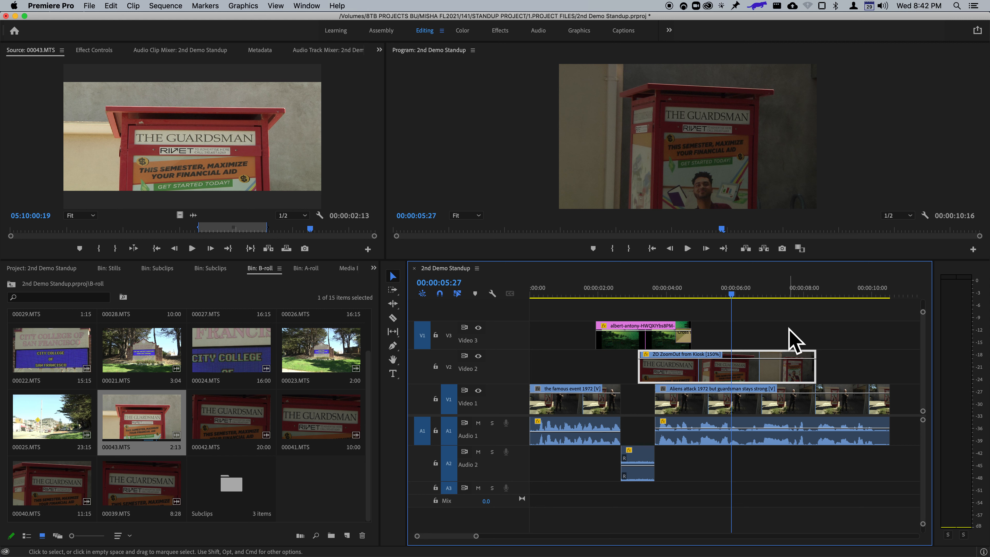
pyautogui.click(619, 284)
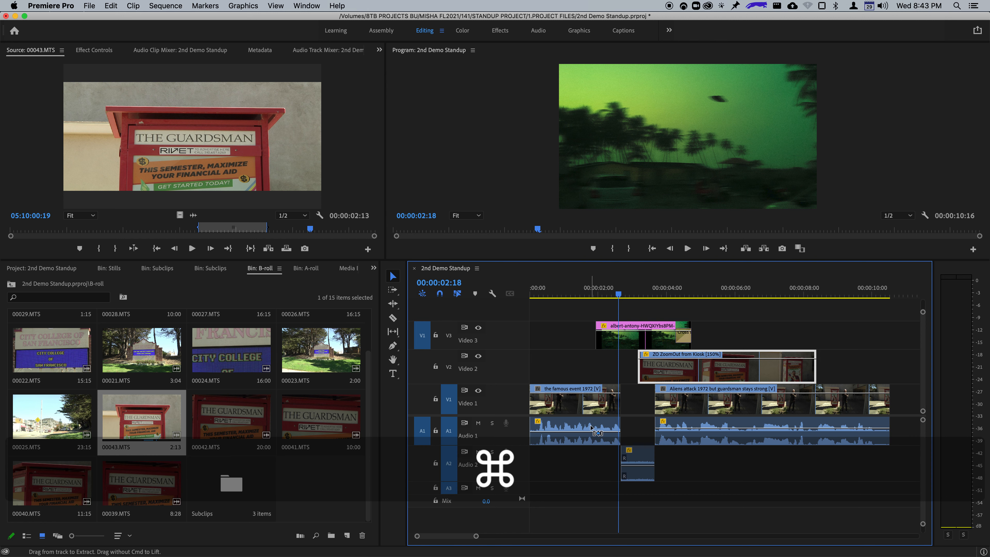
# Switch to Finder, locate 2nd Demo Standup.mp4 in the STANDUP PROJECT's 3.EXPORTS folder, and preview the exported movie.
pyautogui.press('super+Tab')
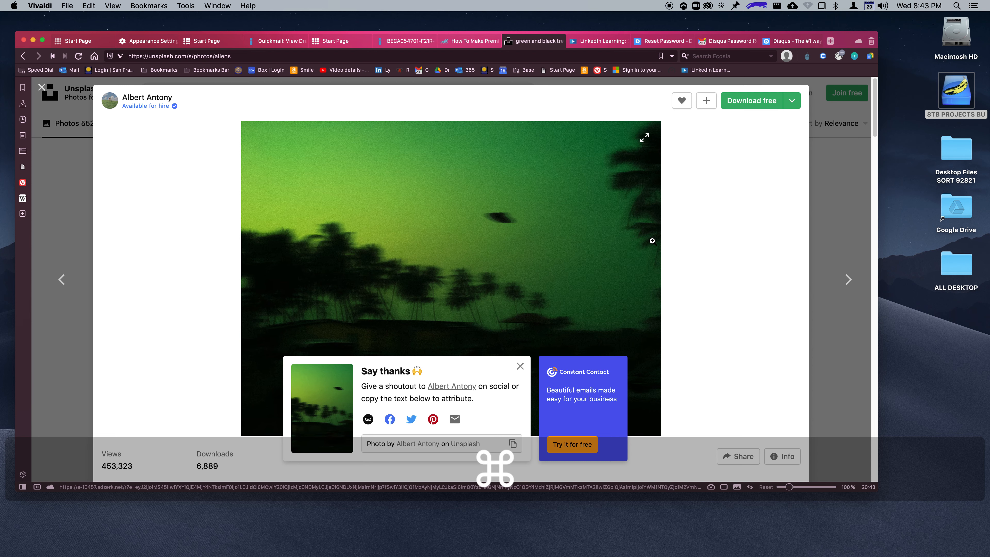
pyautogui.press('super+Tab')
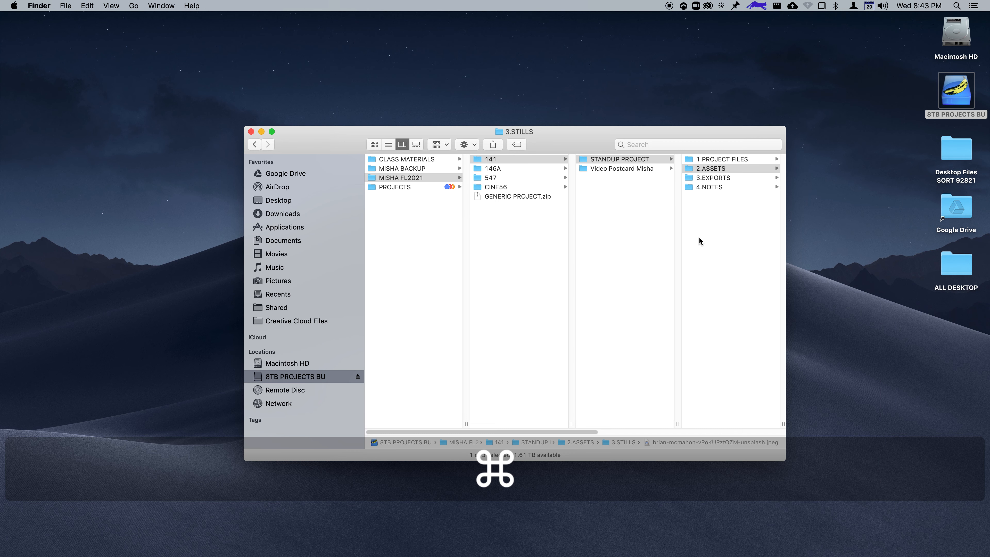
pyautogui.click(611, 224)
pyautogui.moveTo(633, 135); pyautogui.dragTo(514, 134)
pyautogui.click(523, 160)
pyautogui.click(595, 178)
pyautogui.click(616, 161)
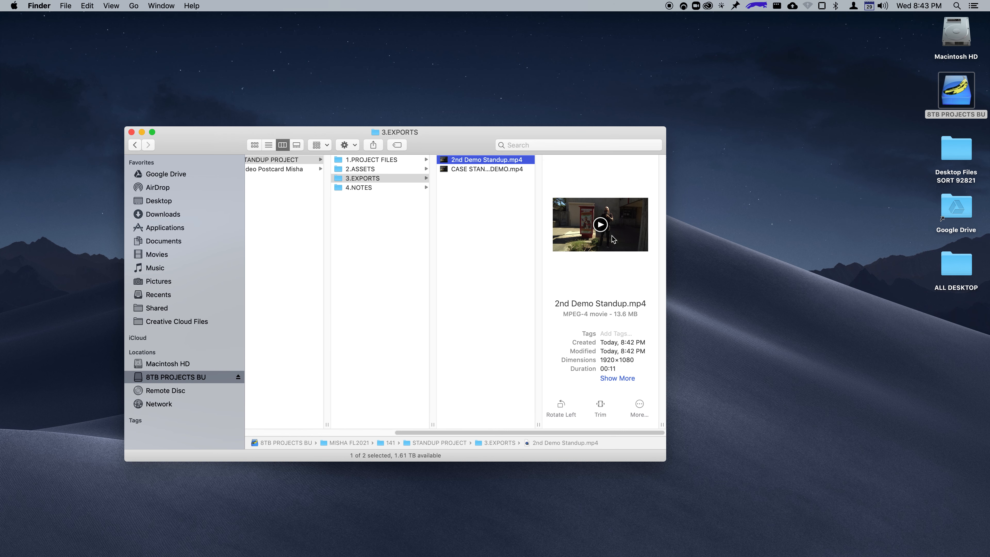
pyautogui.press('space')
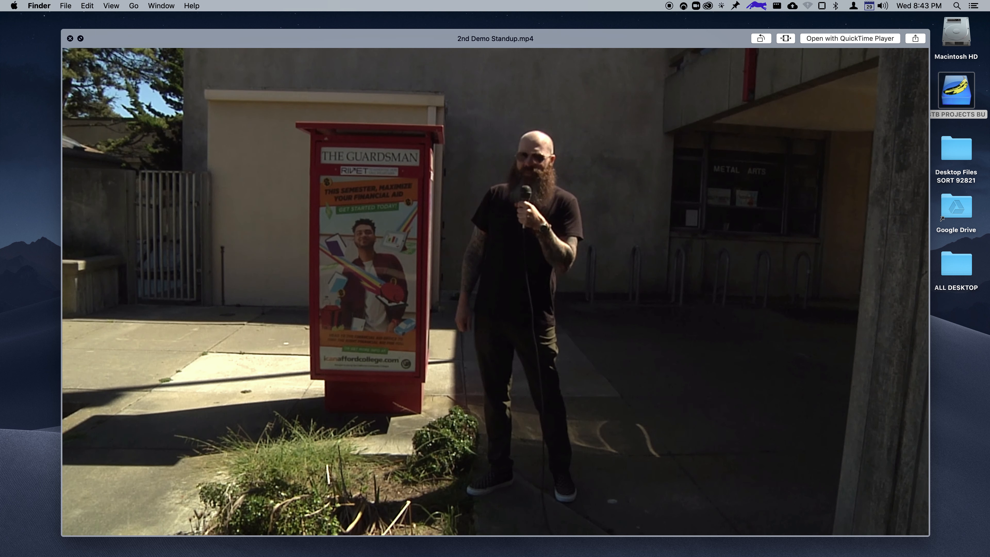
pyautogui.press('space')
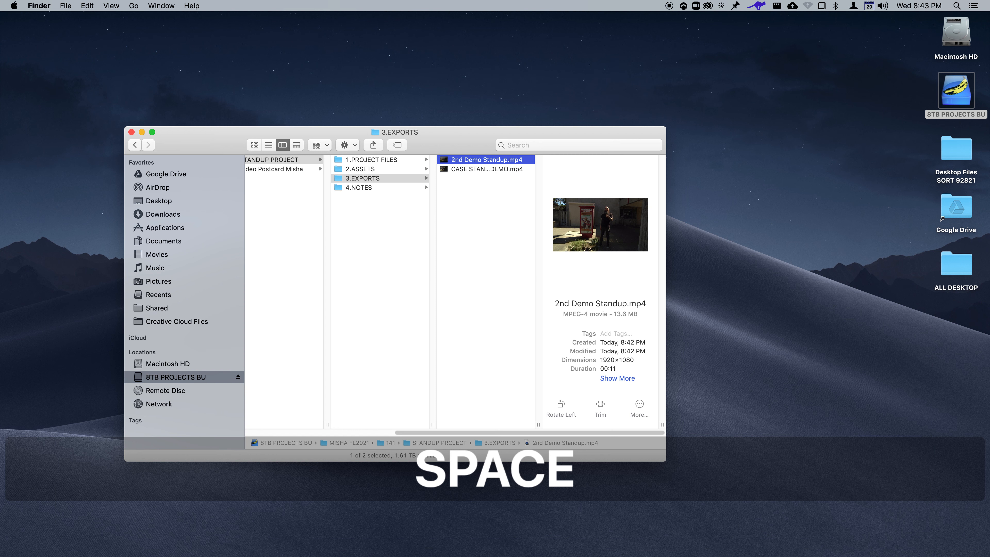